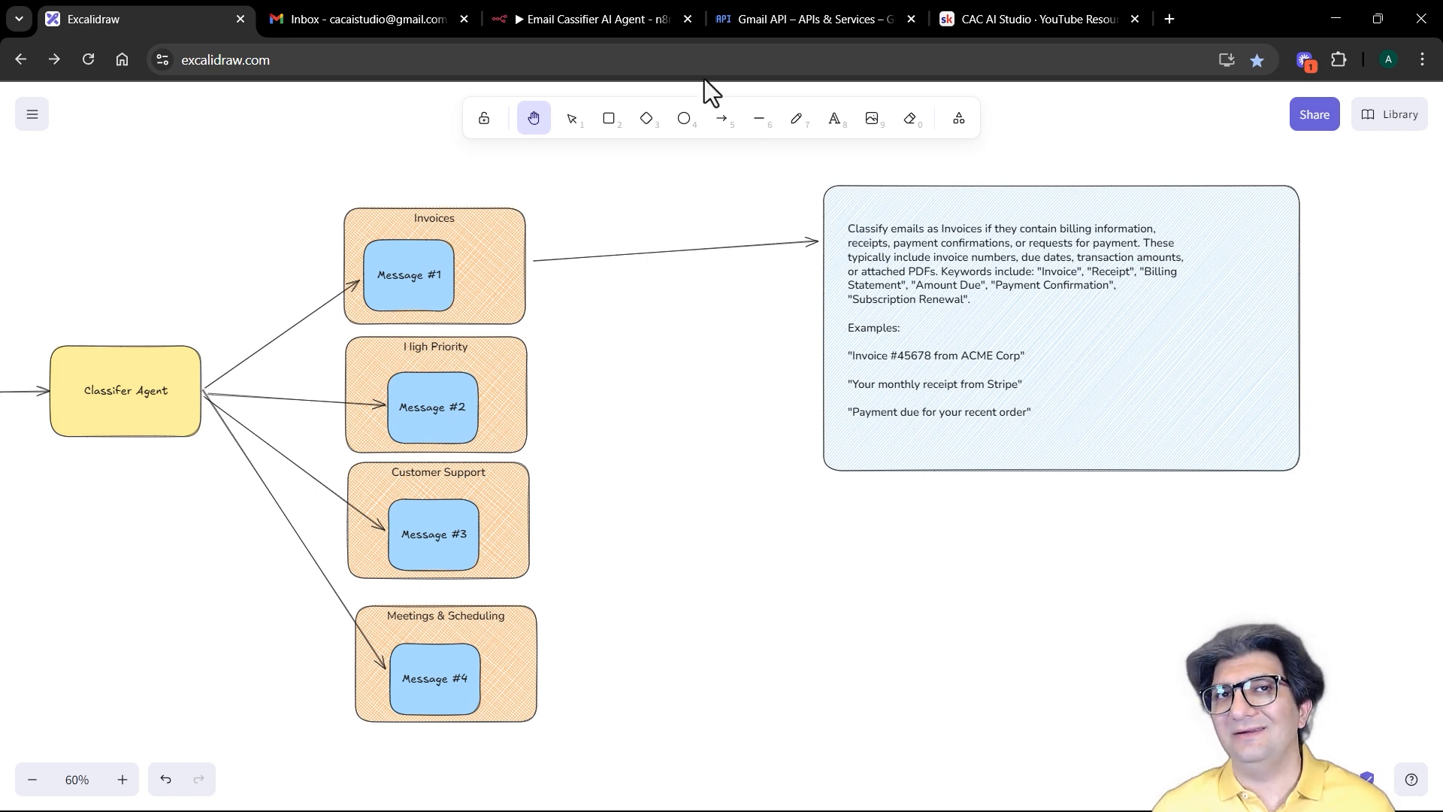
# Step: Leave the Excalidraw diagram for the empty n8n 'Email Cassifier AI Agent' workflow
pyautogui.click(554, 18)
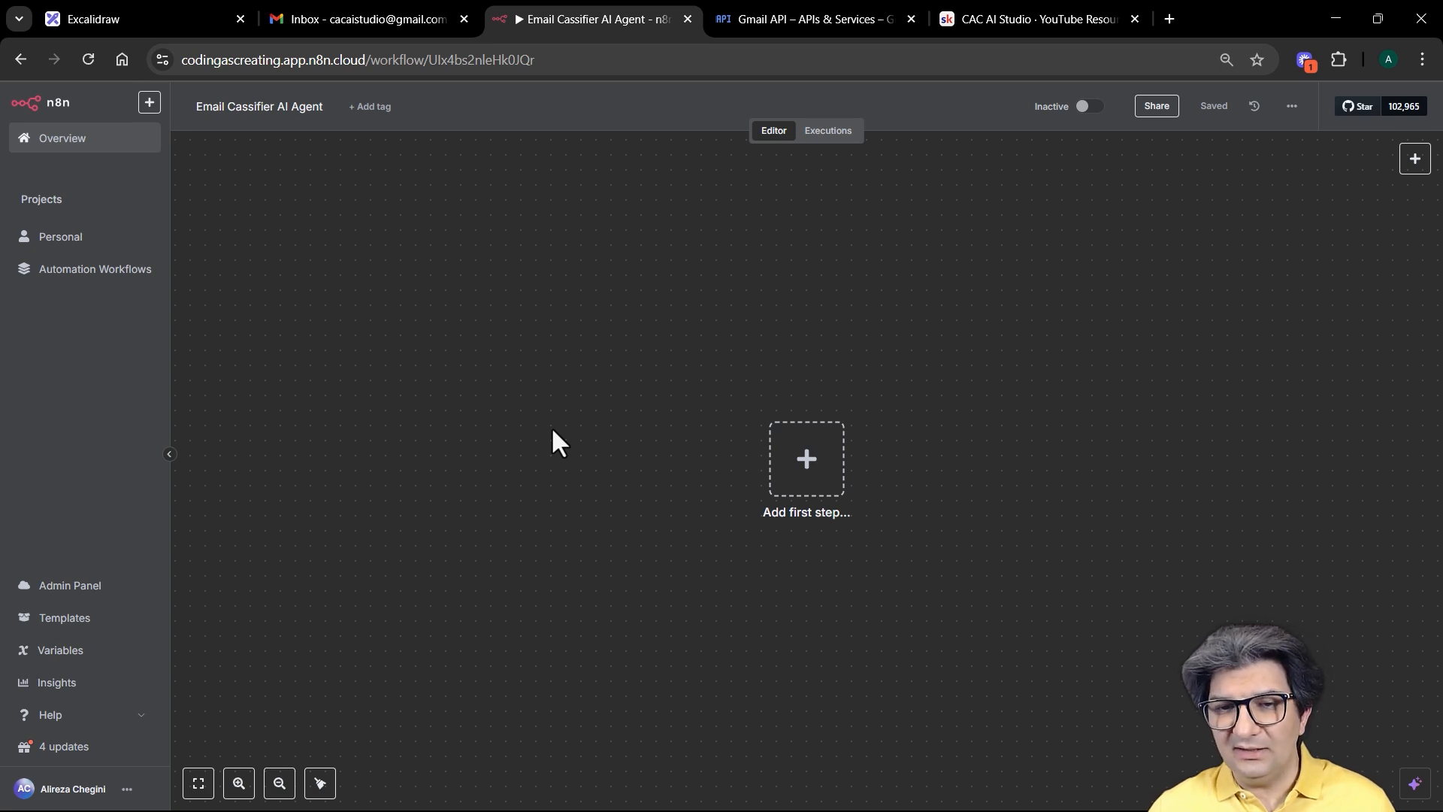
# Step: Add a Gmail 'On message received' trigger as the first node and list its credentials
pyautogui.click(808, 467)
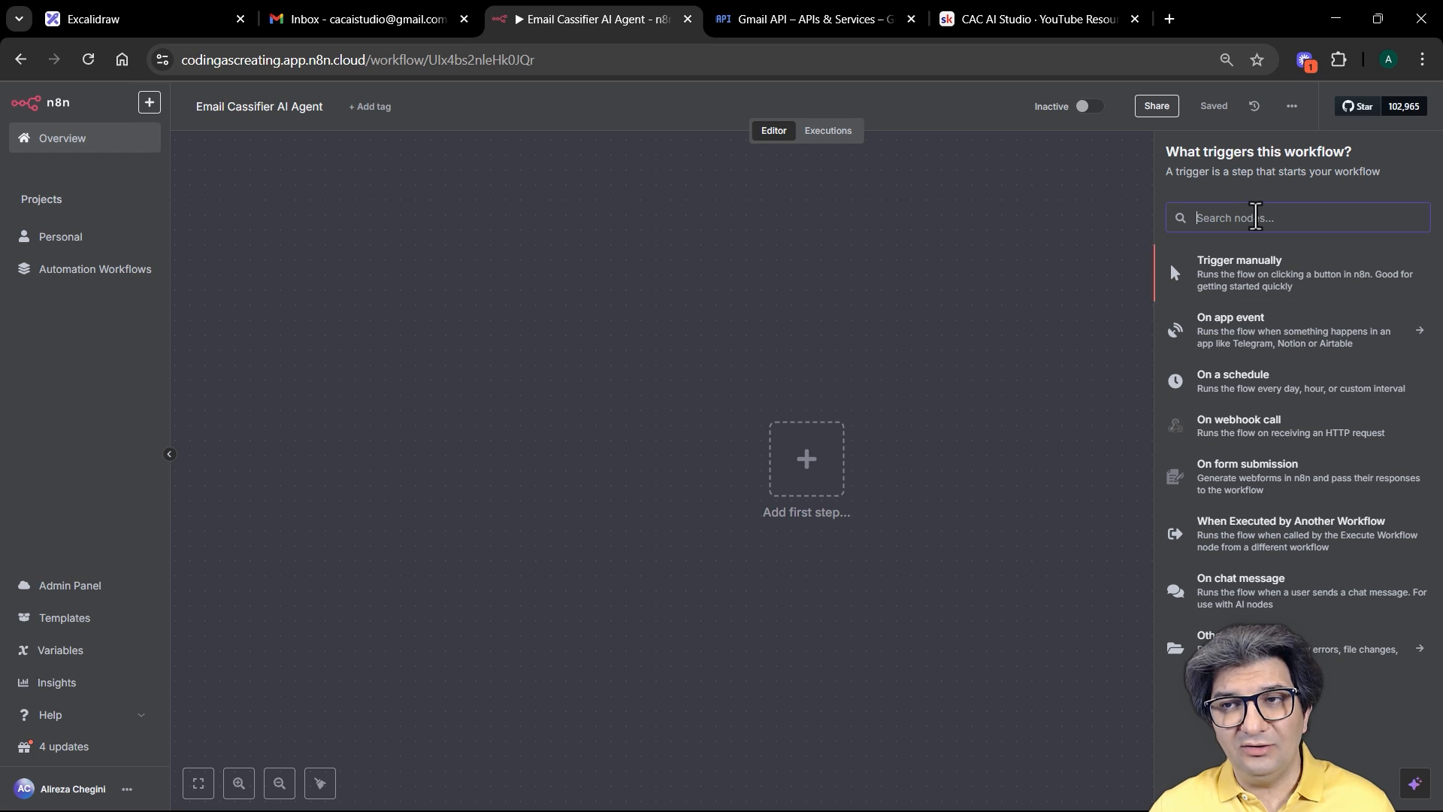
pyautogui.write('gmail')
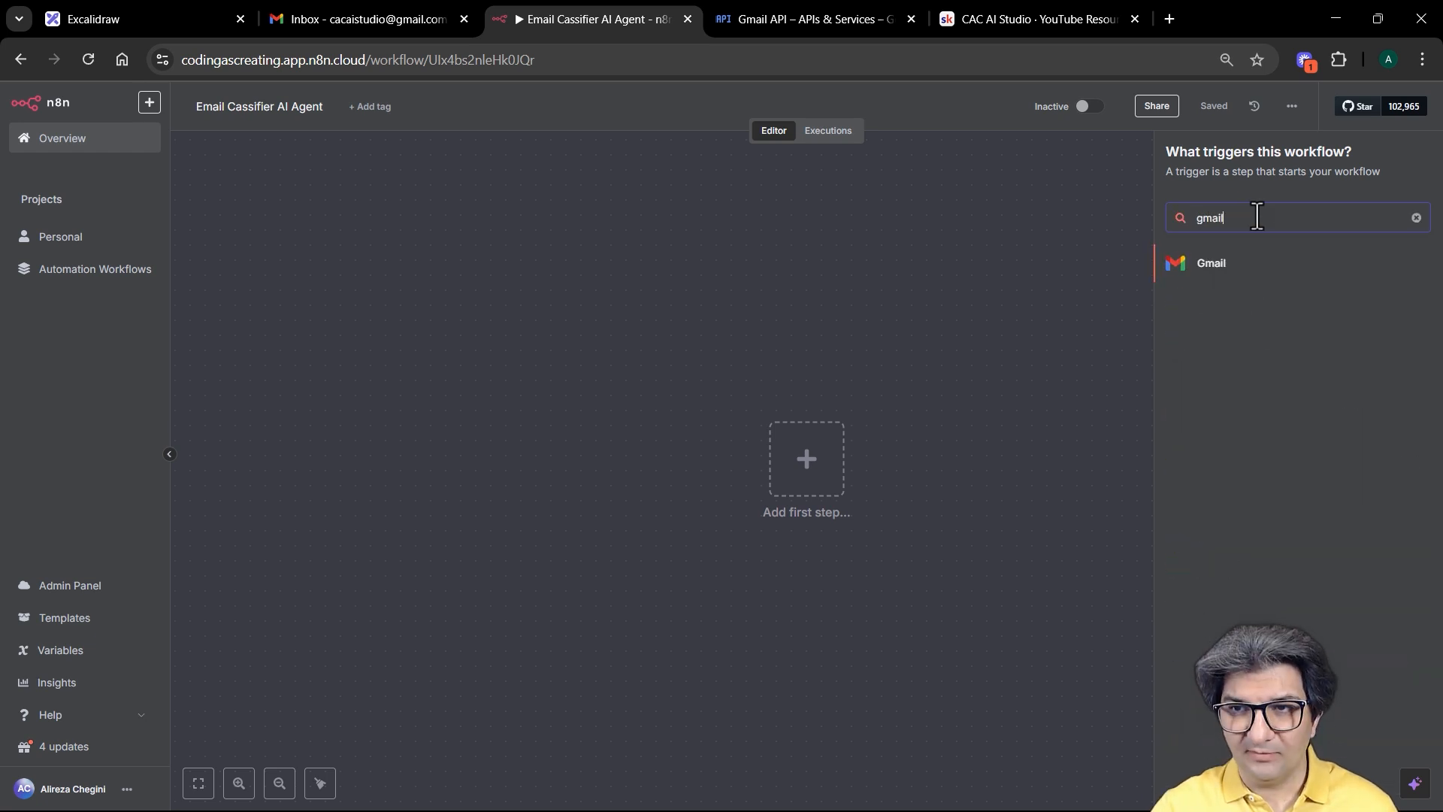
pyautogui.click(1225, 272)
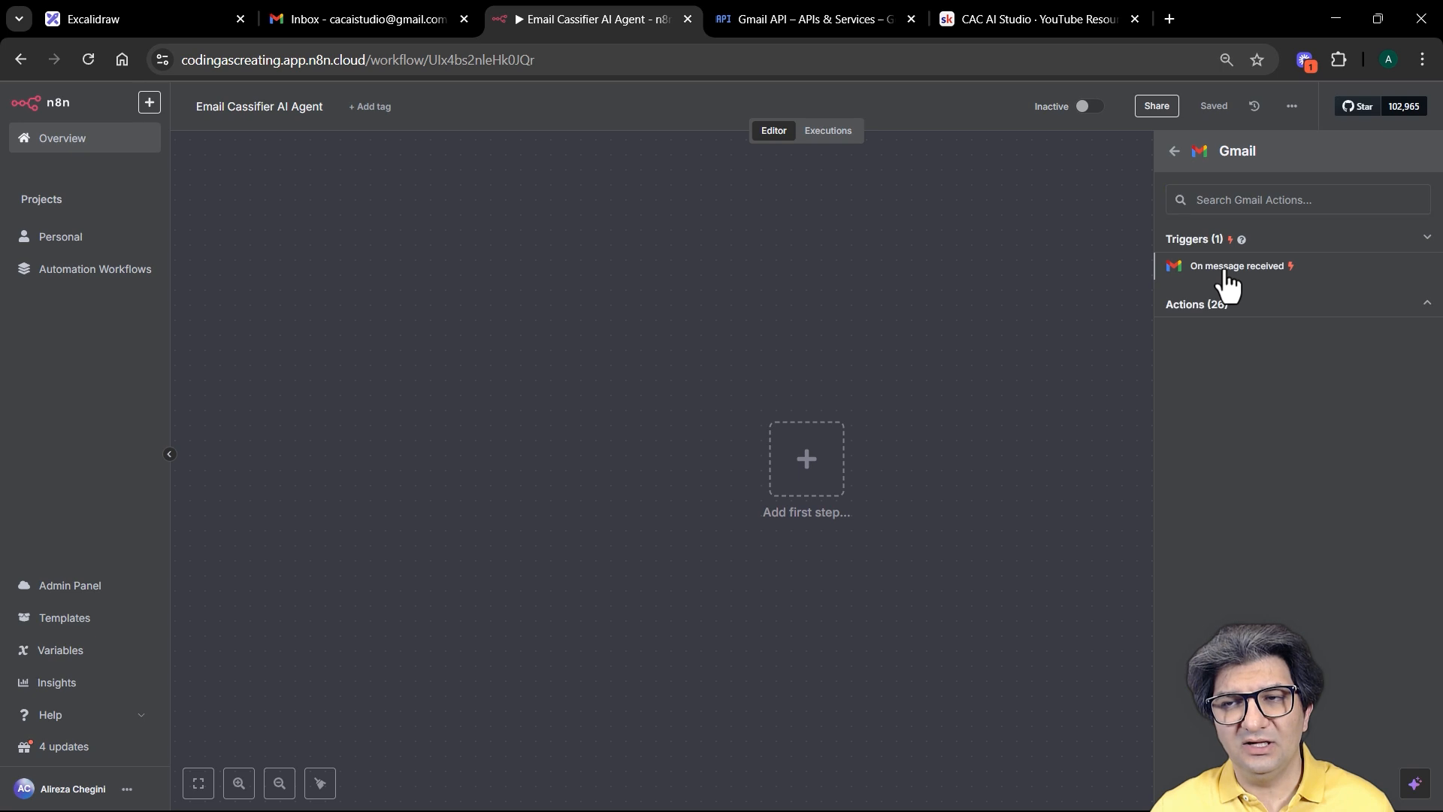
pyautogui.click(1224, 268)
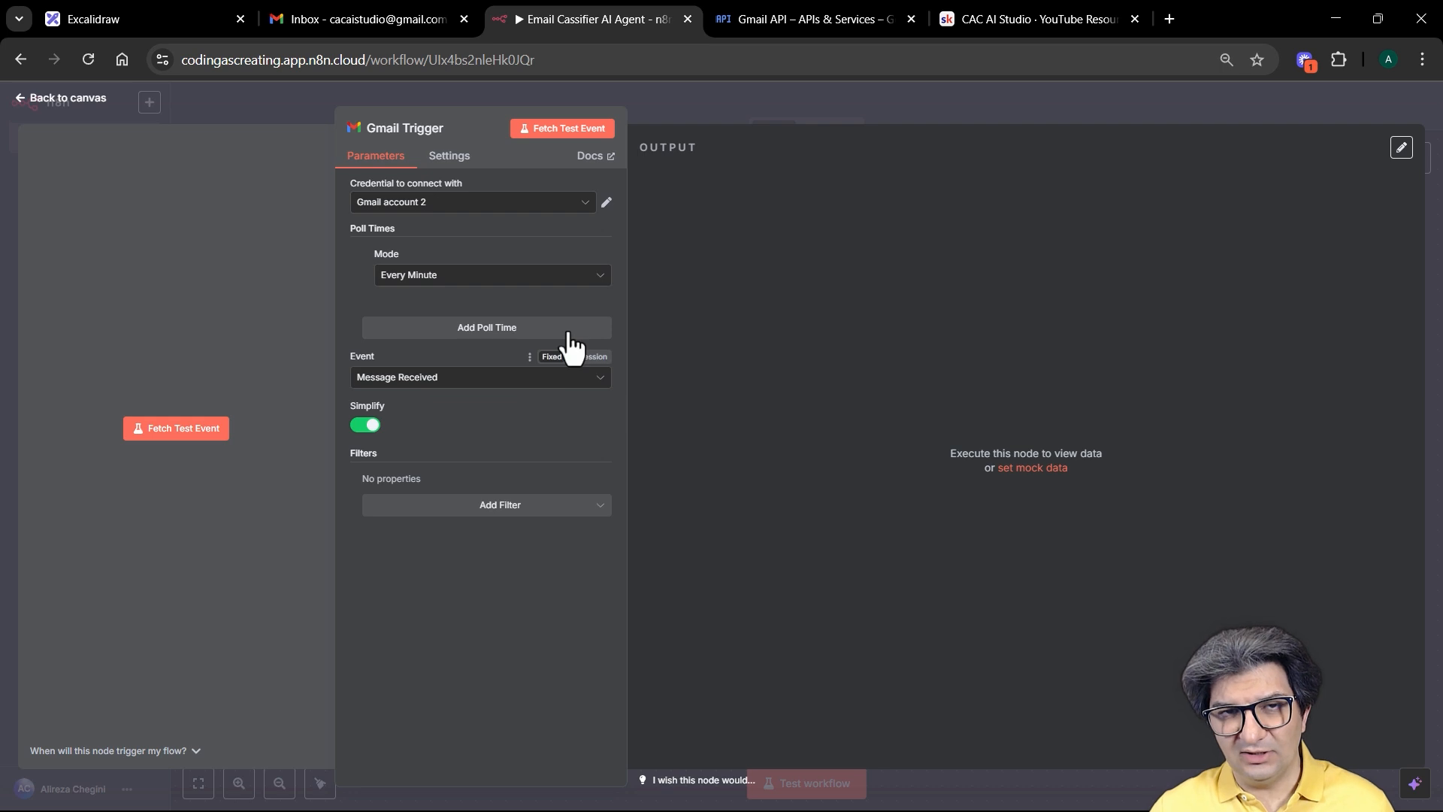
pyautogui.click(586, 203)
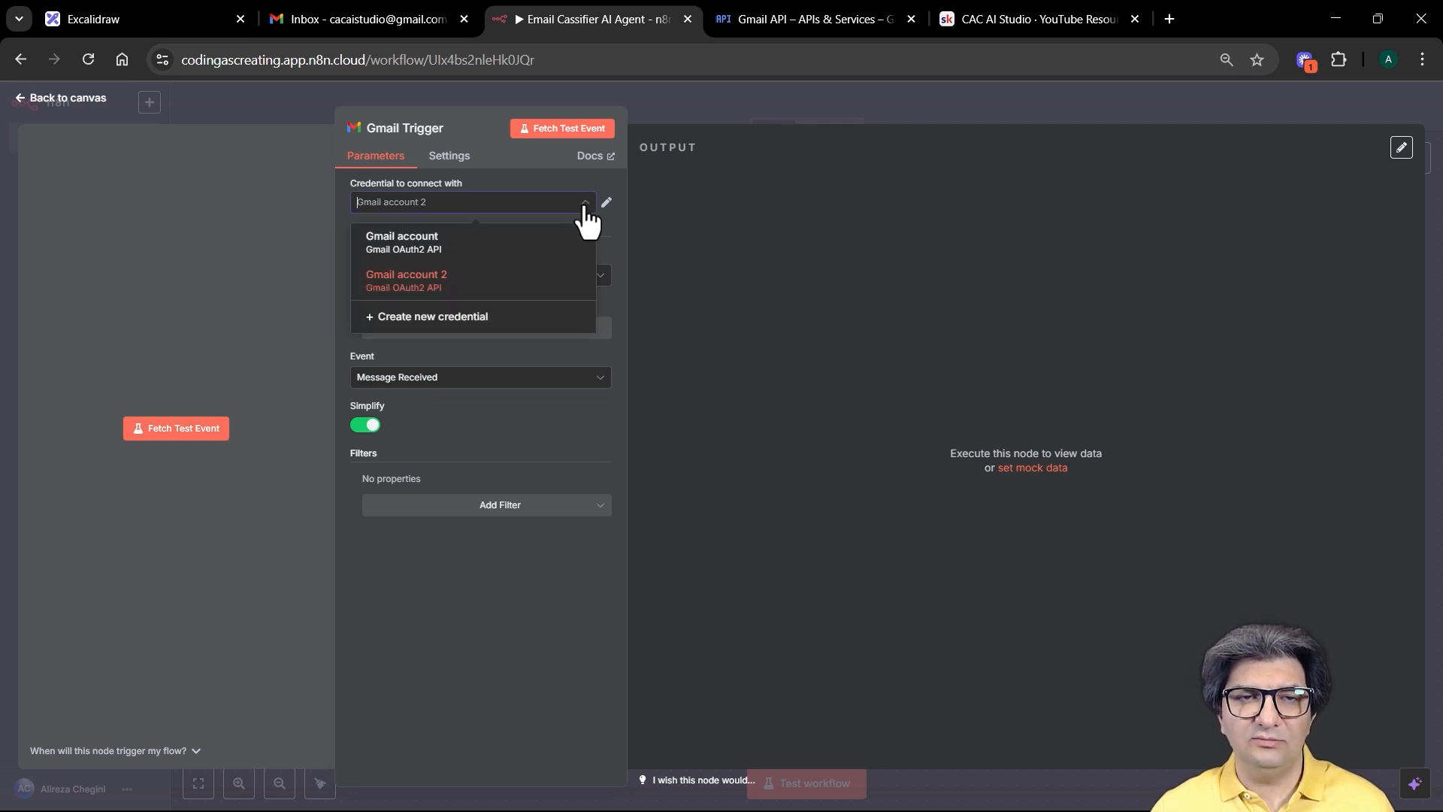
# Step: Create a new Gmail credential named 'CAC Gmail account' and begin Sign in with Google
pyautogui.click(477, 322)
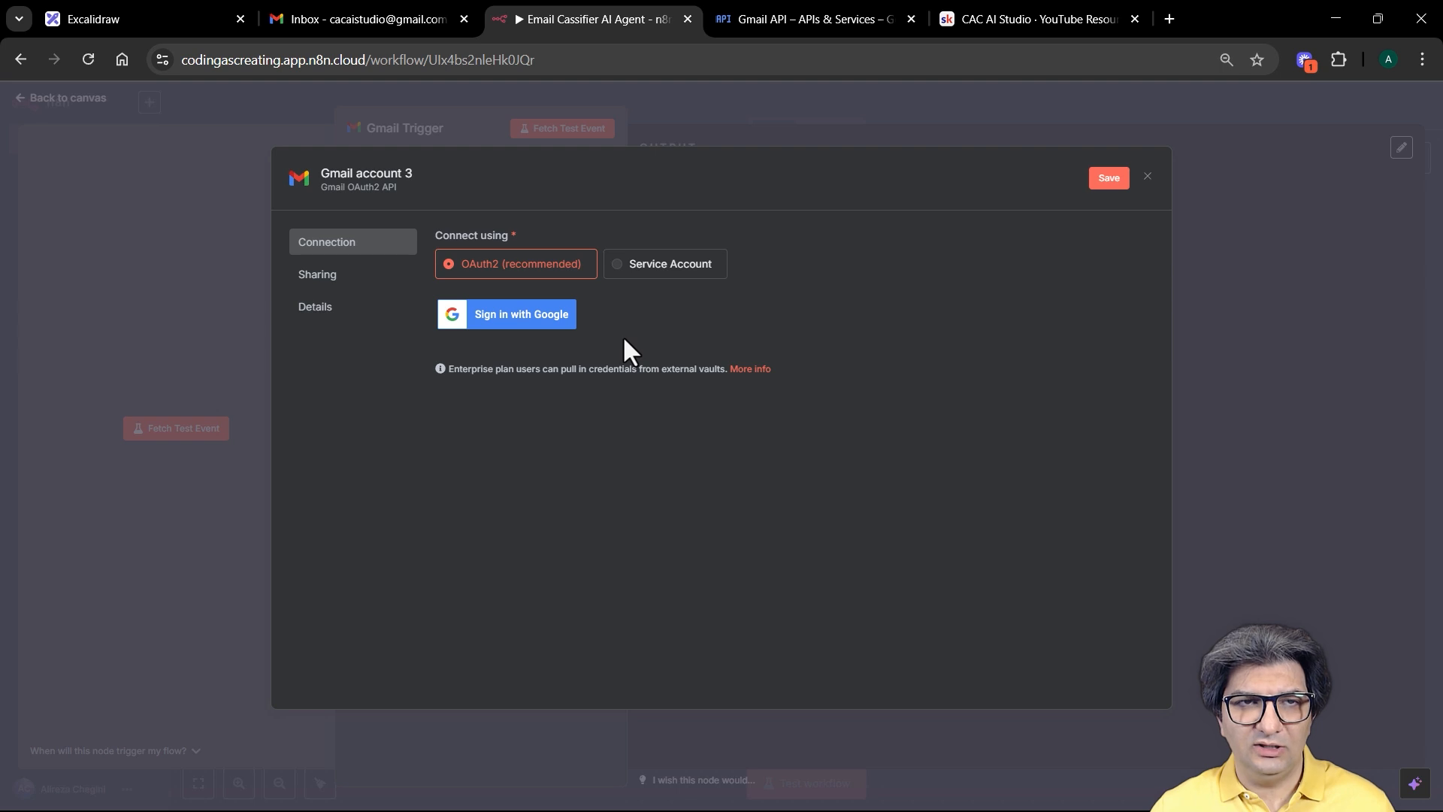
pyautogui.click(398, 178)
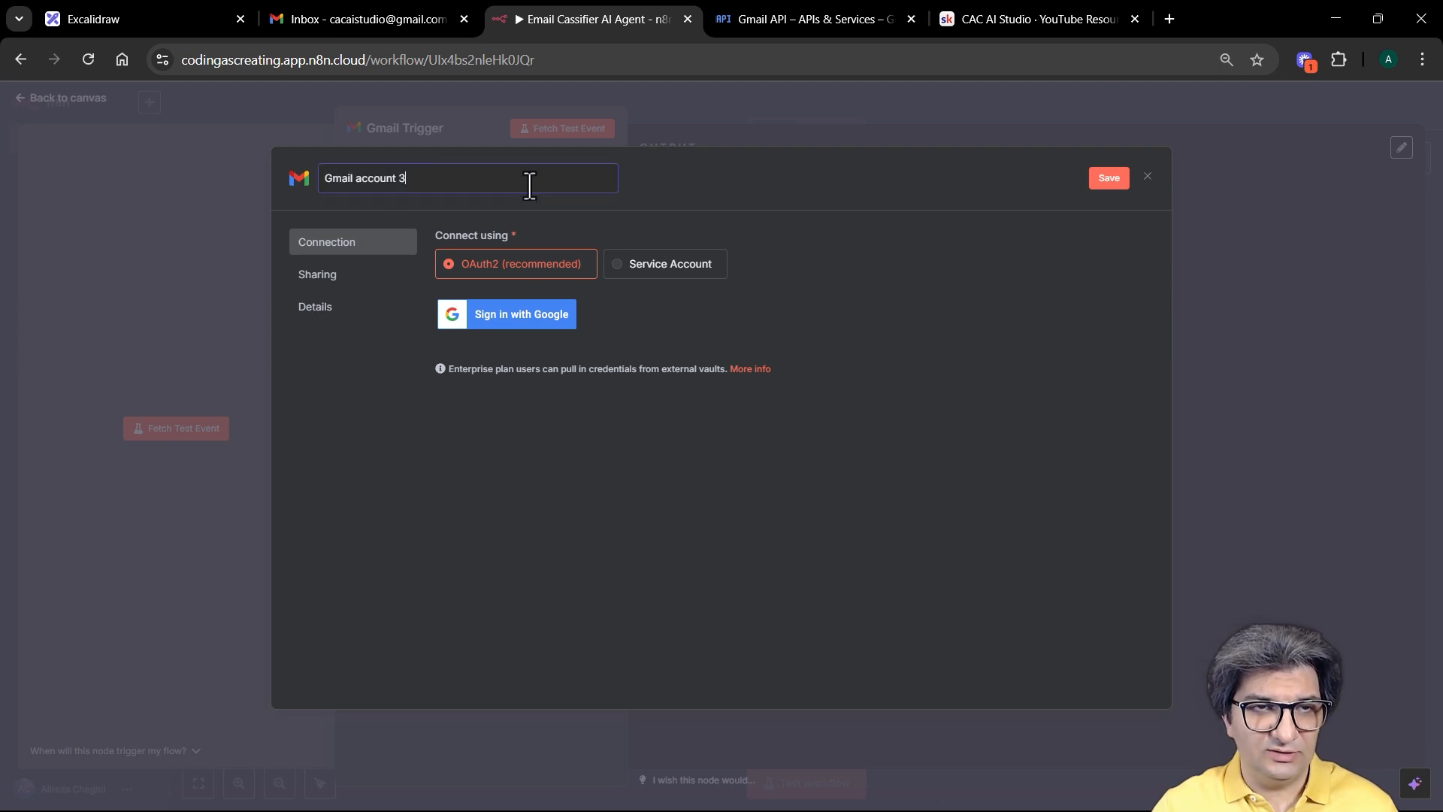
pyautogui.press('BackSpace')
pyautogui.press('Home')
pyautogui.write('CAC')
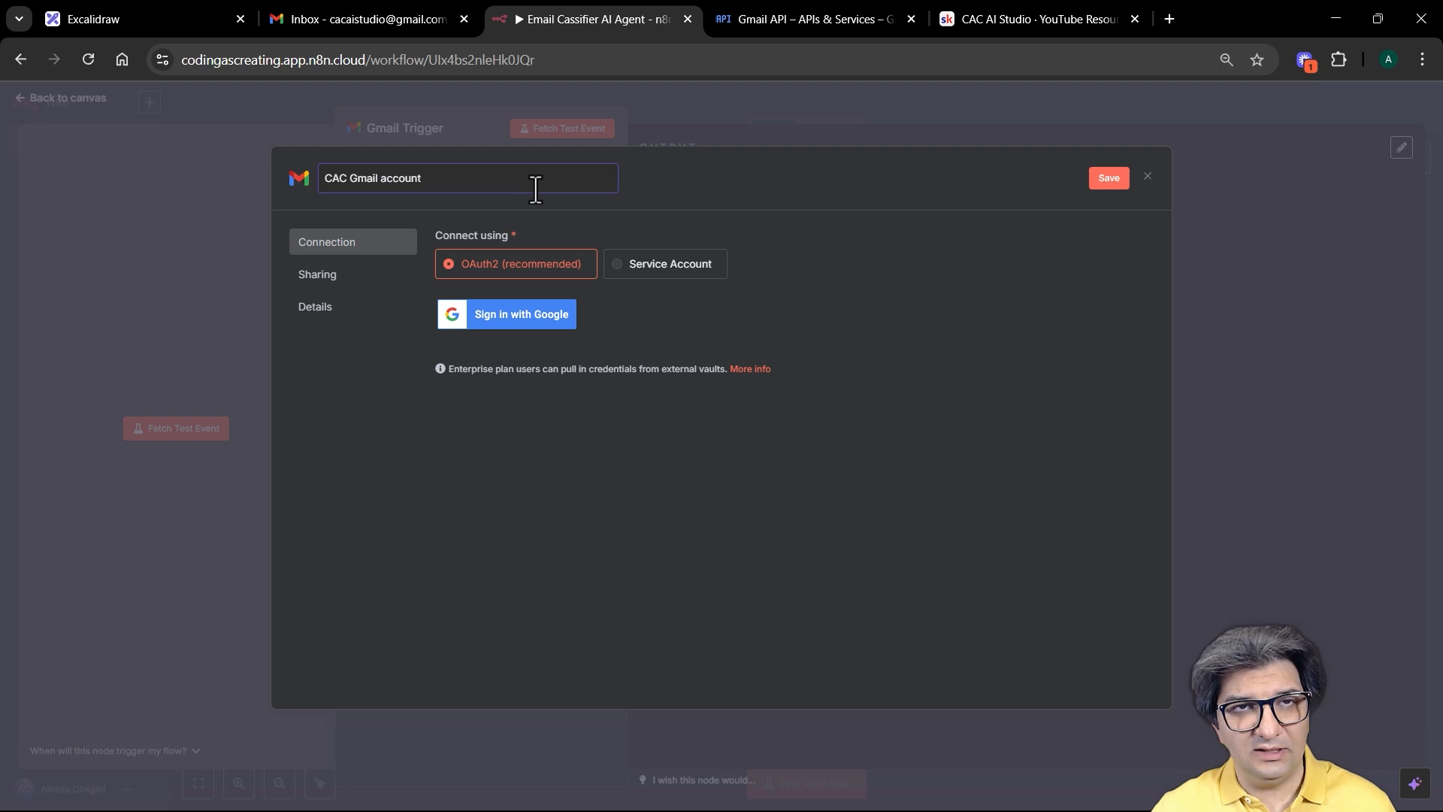
pyautogui.click(697, 212)
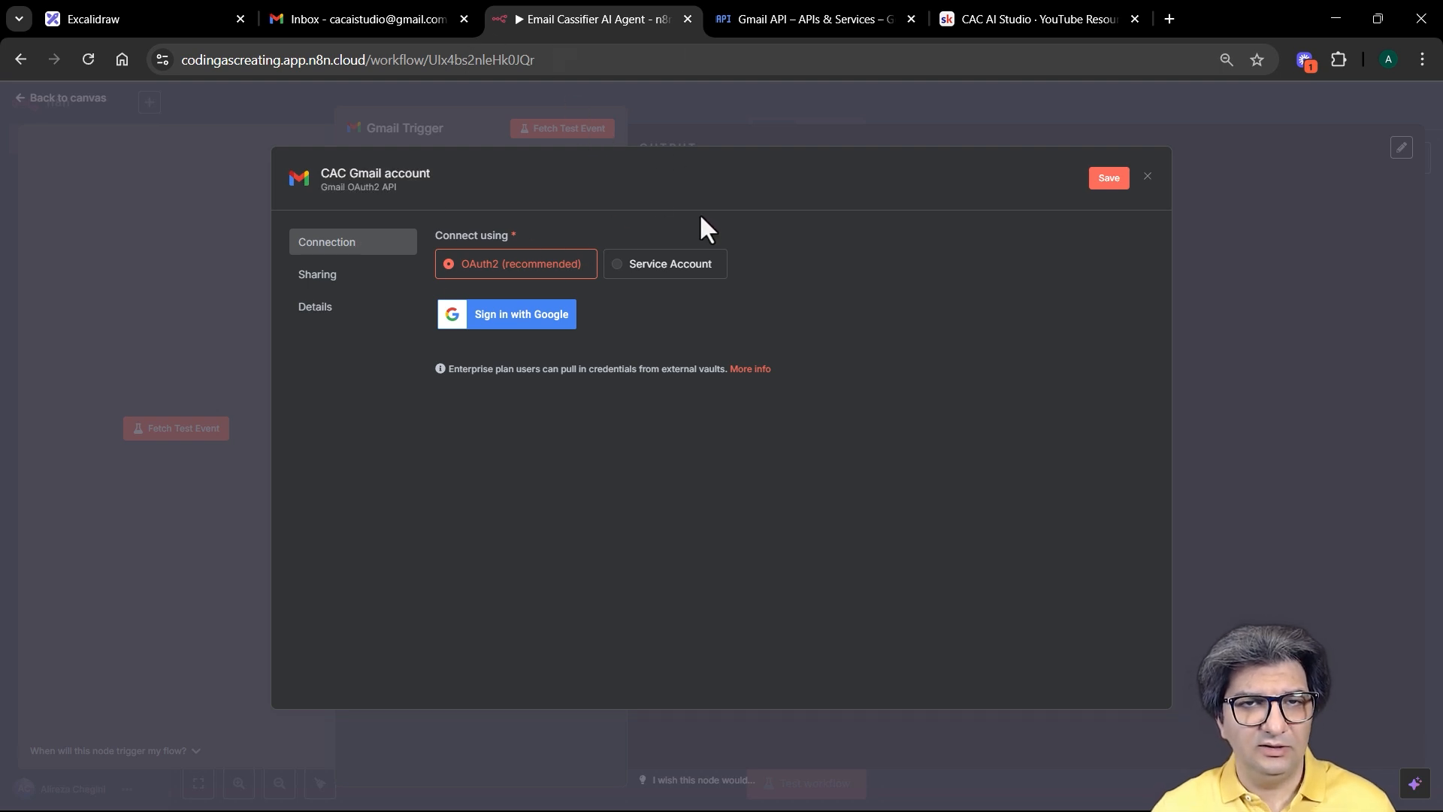
pyautogui.click(503, 321)
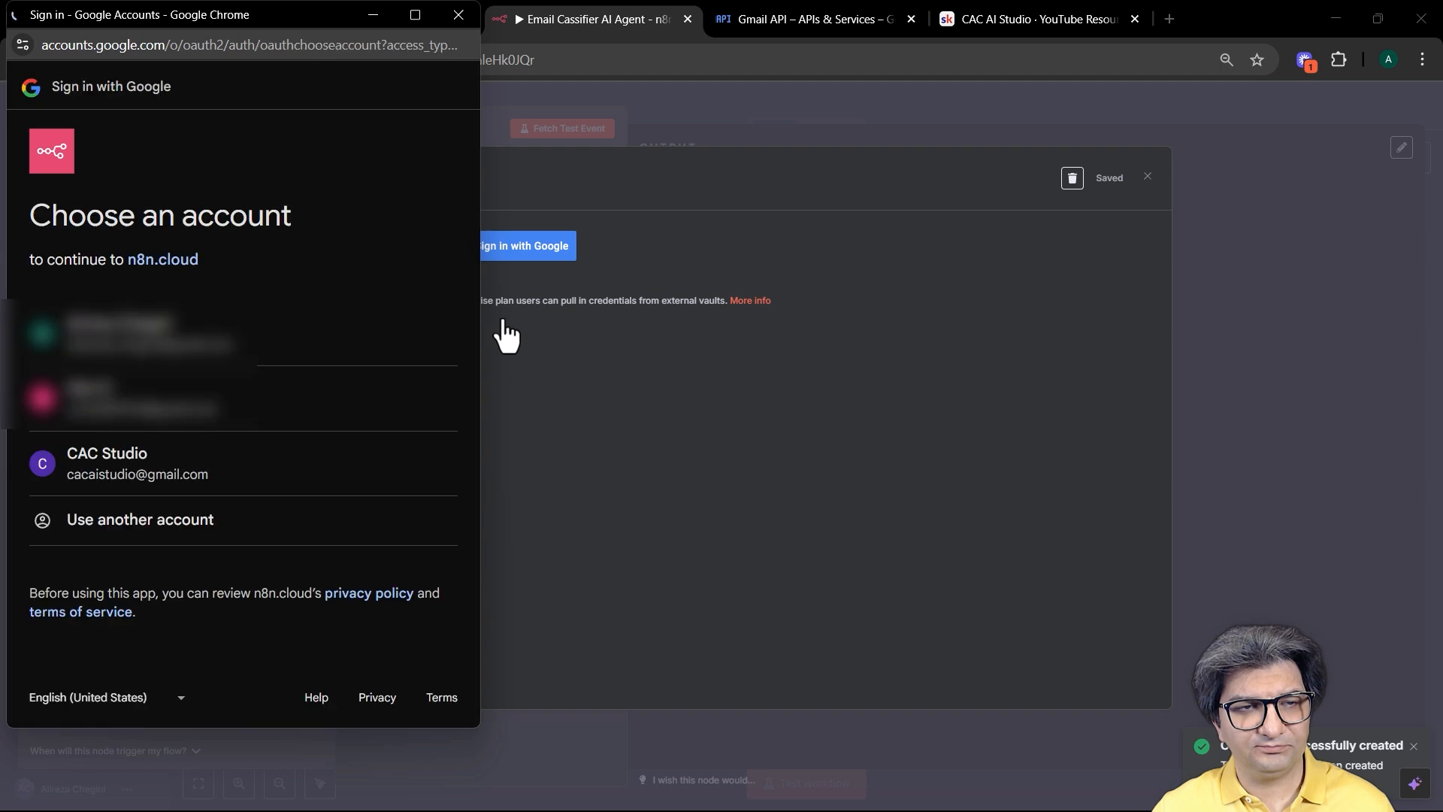
# Step: Choose the Google account, allow ongoing access, select all Gmail permissions, and continue
pyautogui.click(180, 493)
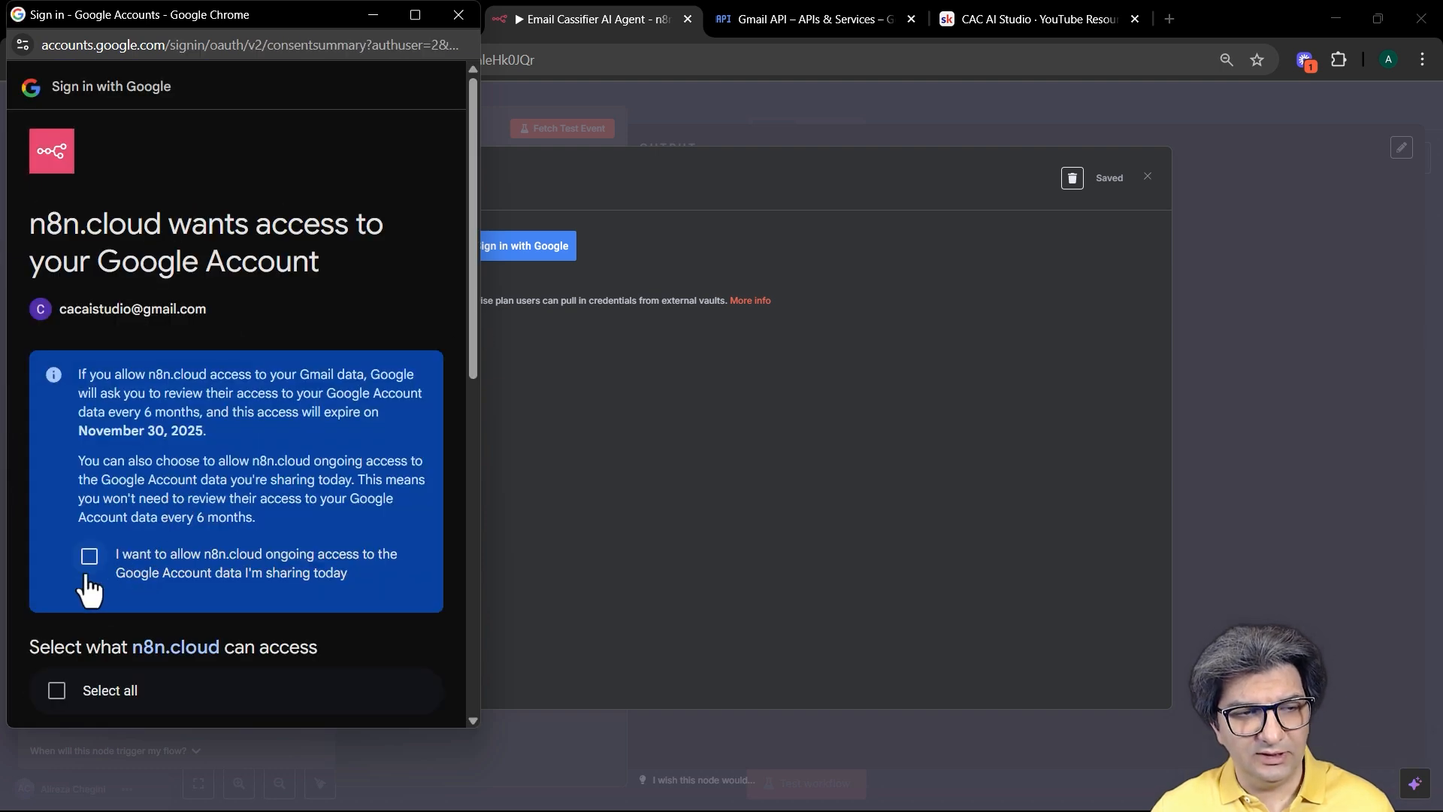
pyautogui.click(87, 560)
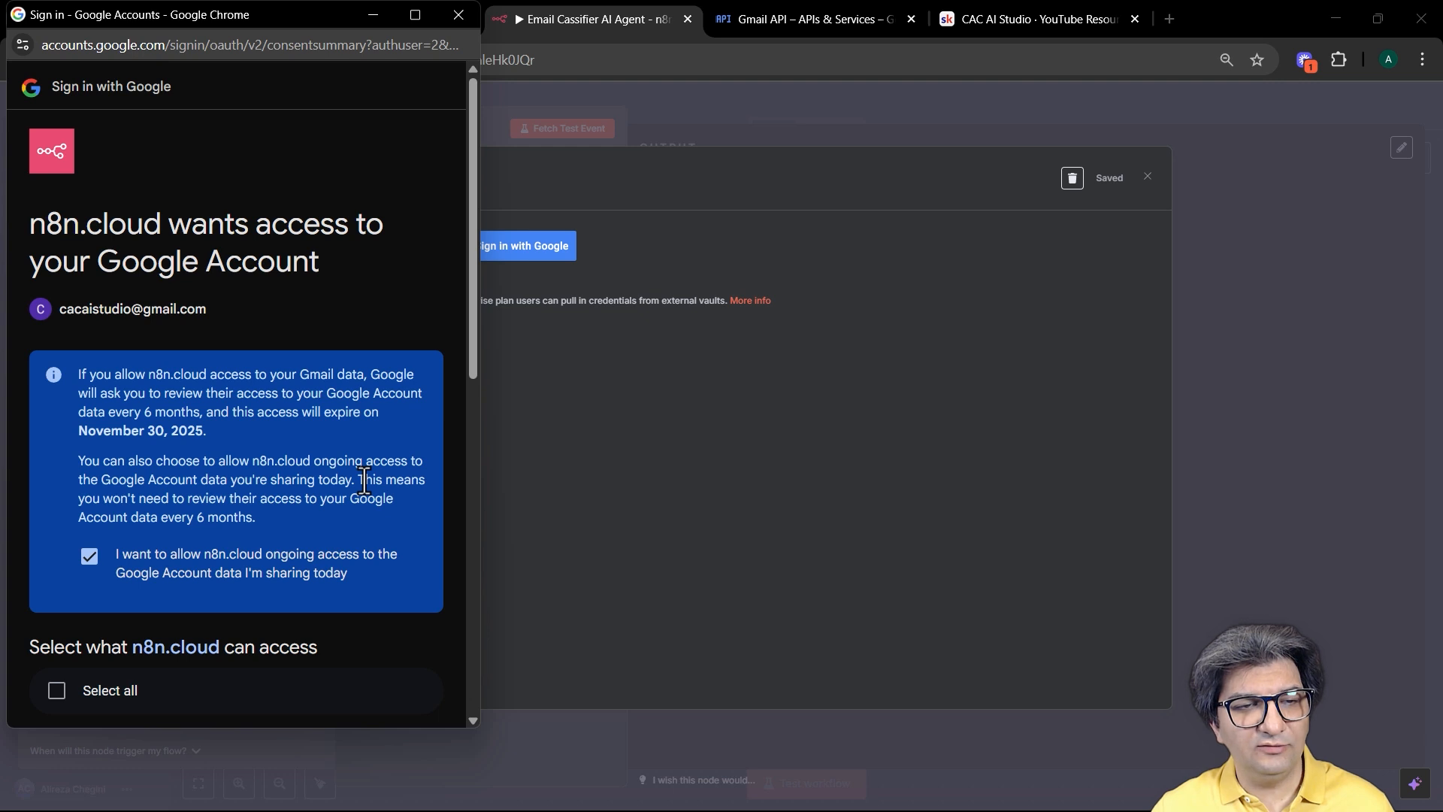
pyautogui.scroll(-1, 364, 477)
pyautogui.scroll(-1, 366, 492)
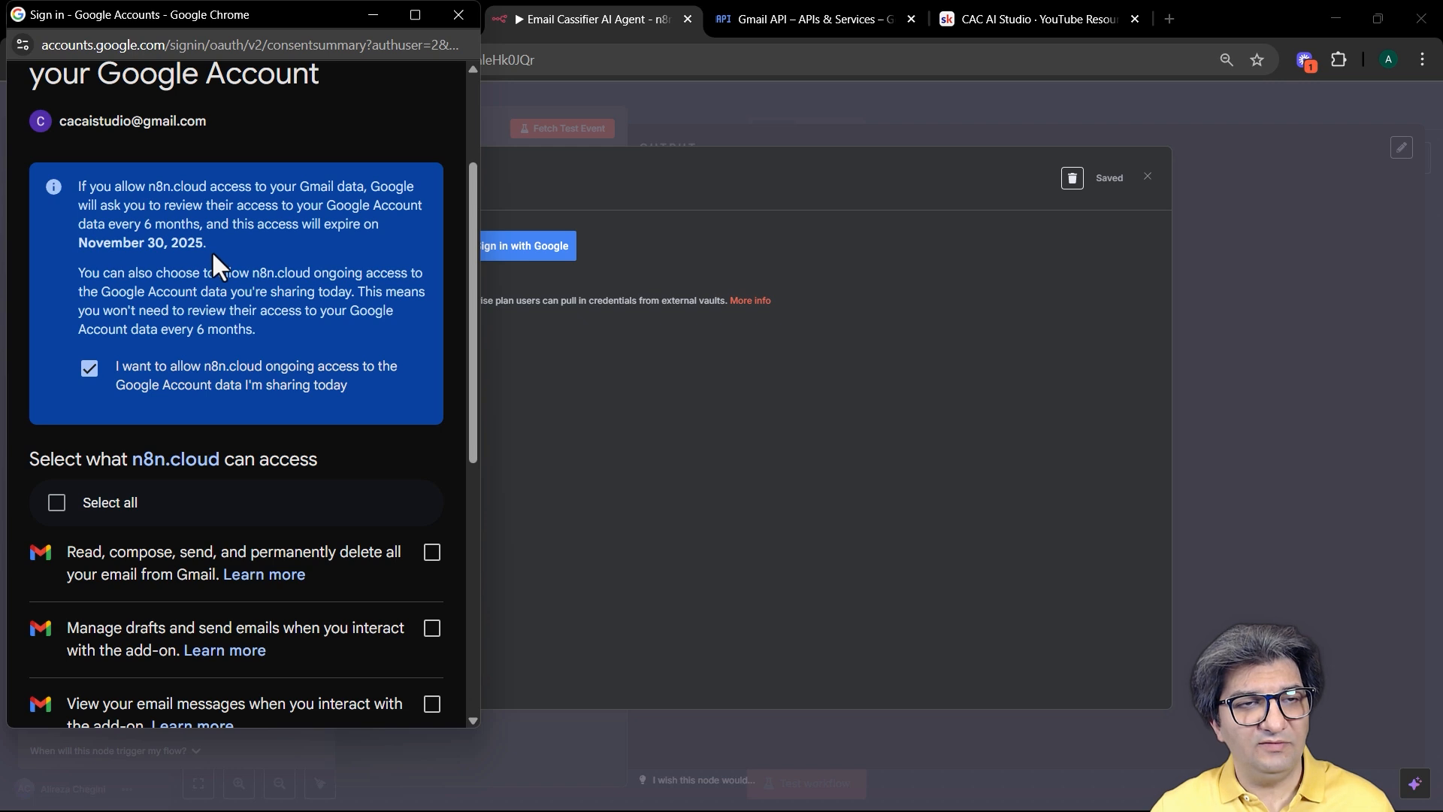
pyautogui.scroll(-3, 263, 305)
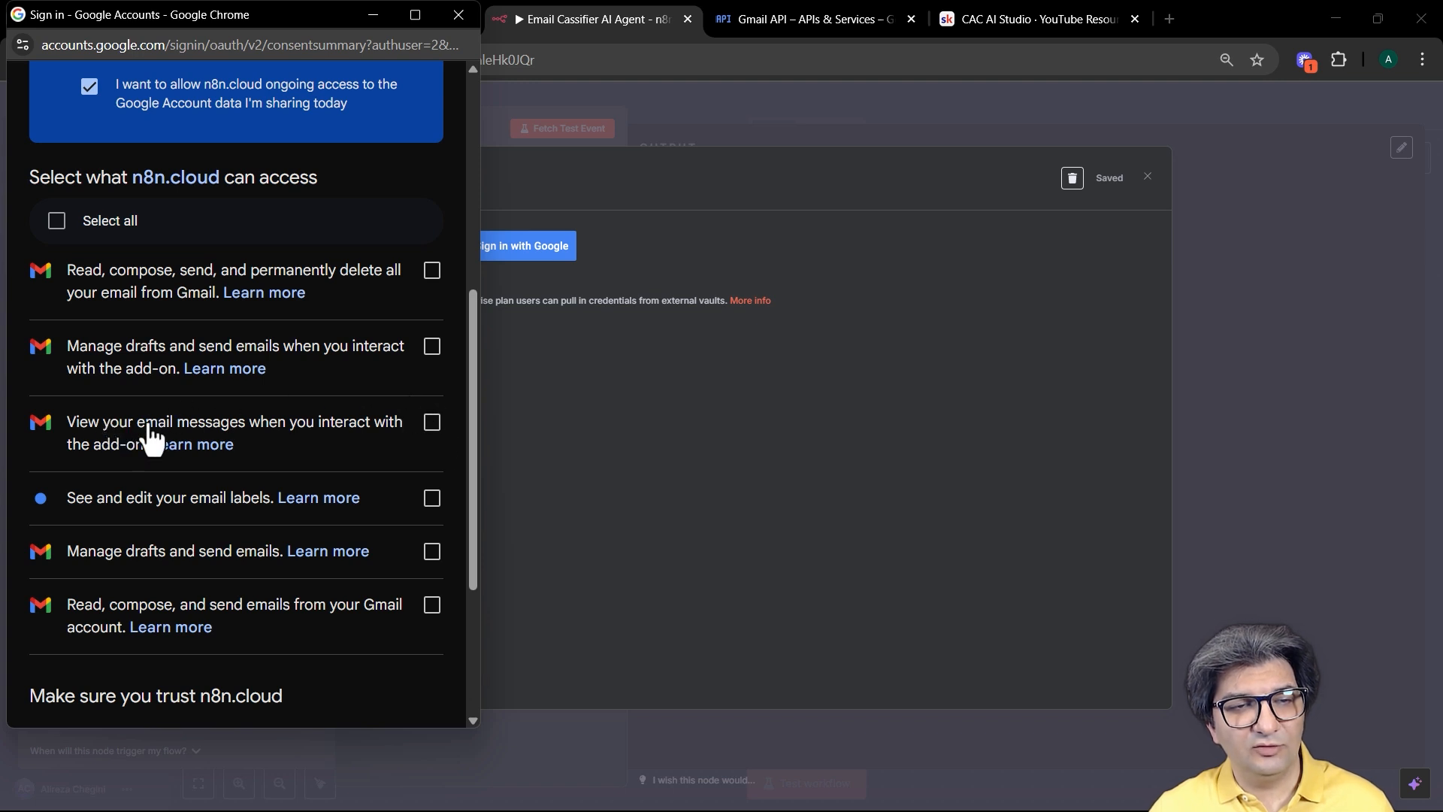
pyautogui.click(56, 222)
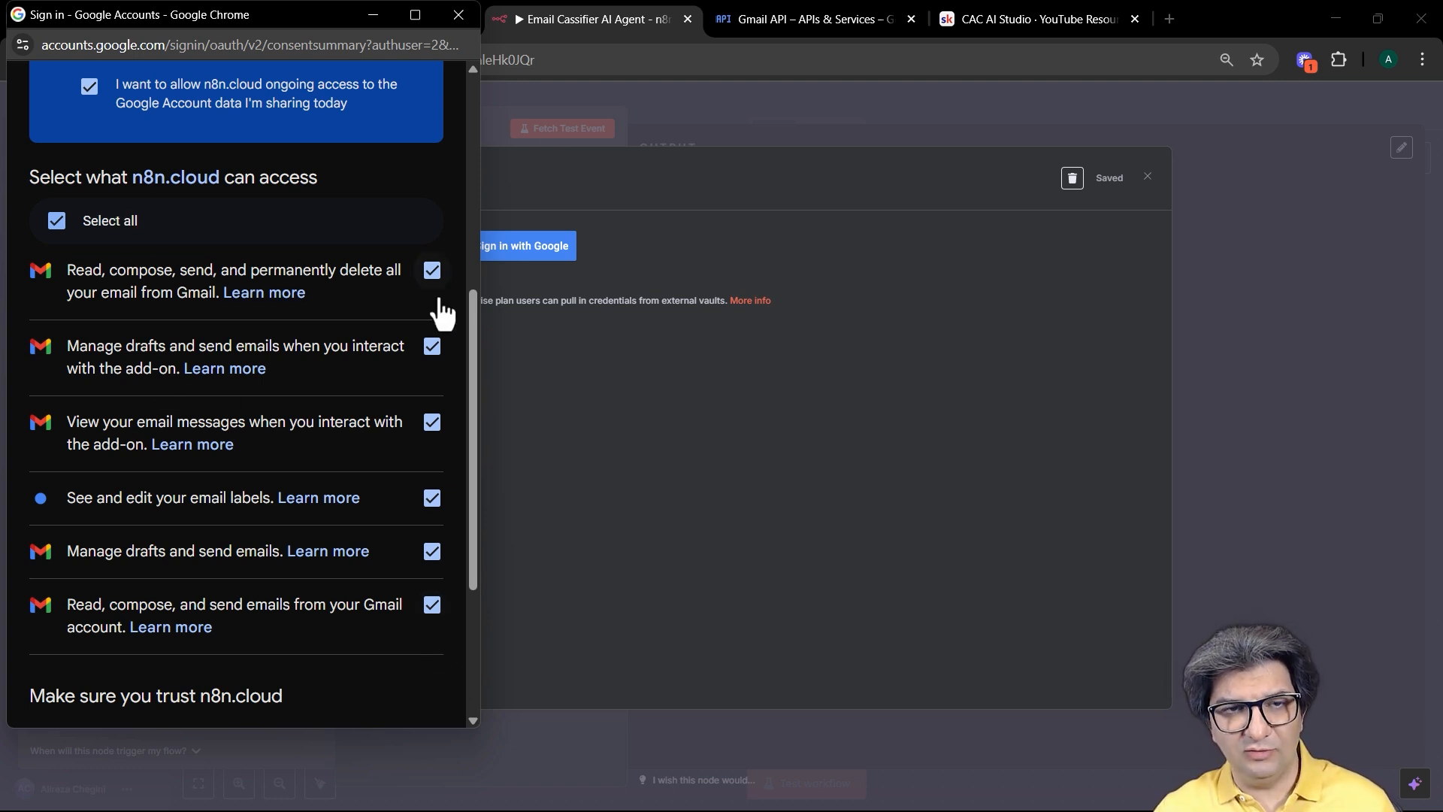
pyautogui.scroll(-3, 352, 496)
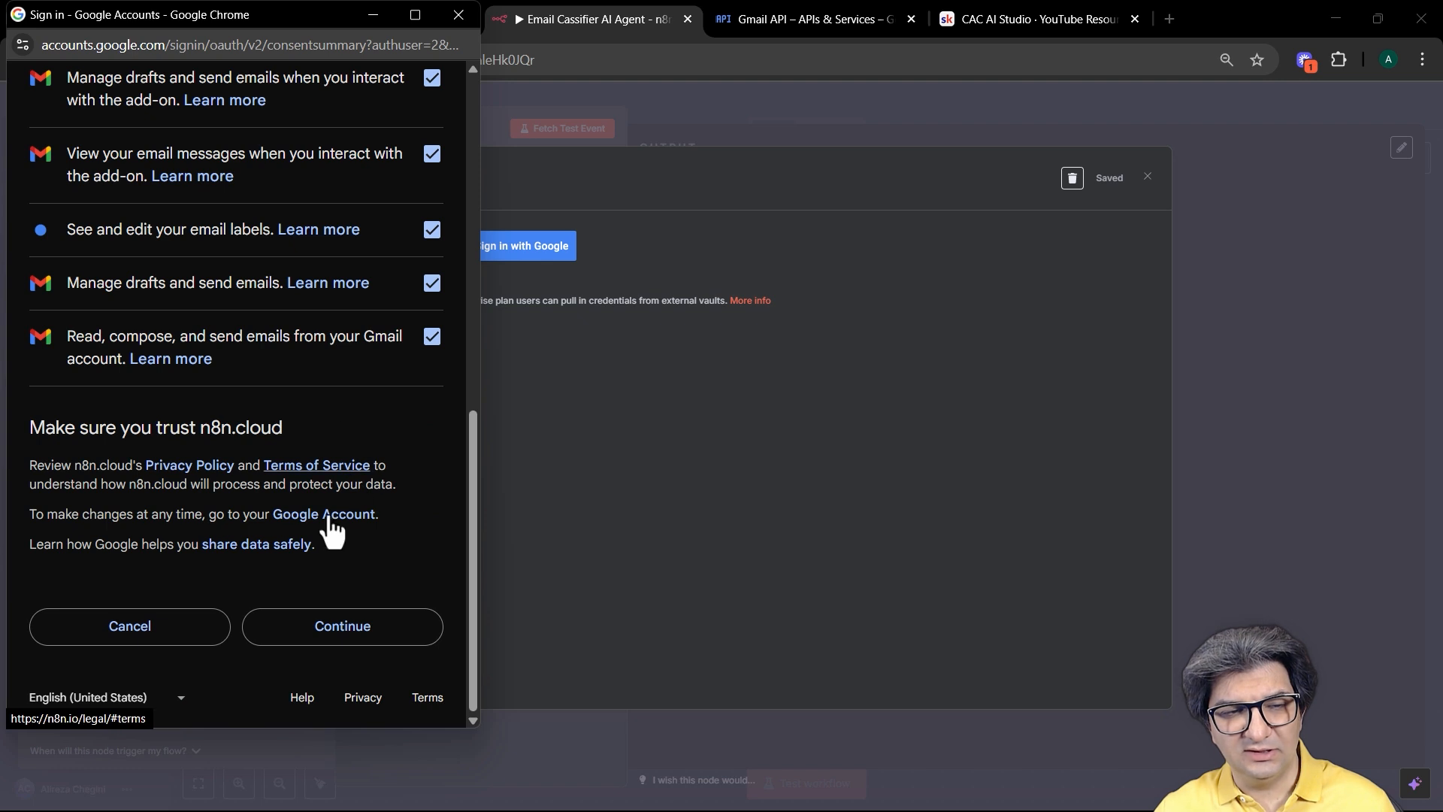
pyautogui.click(360, 635)
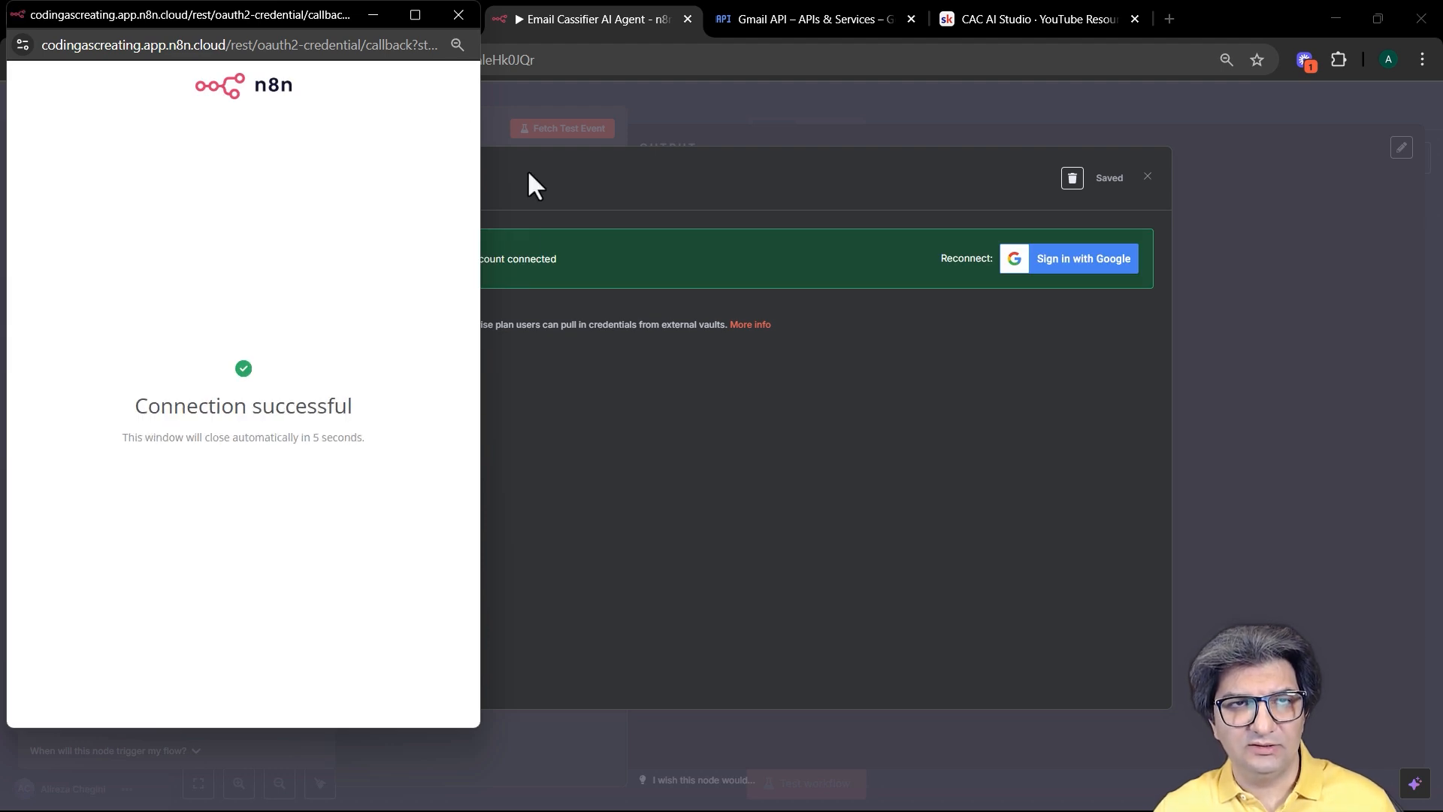
# Step: Close the sign-in popup and fetch a test event, pulling in the Security alert email
pyautogui.click(456, 15)
pyautogui.click(451, 18)
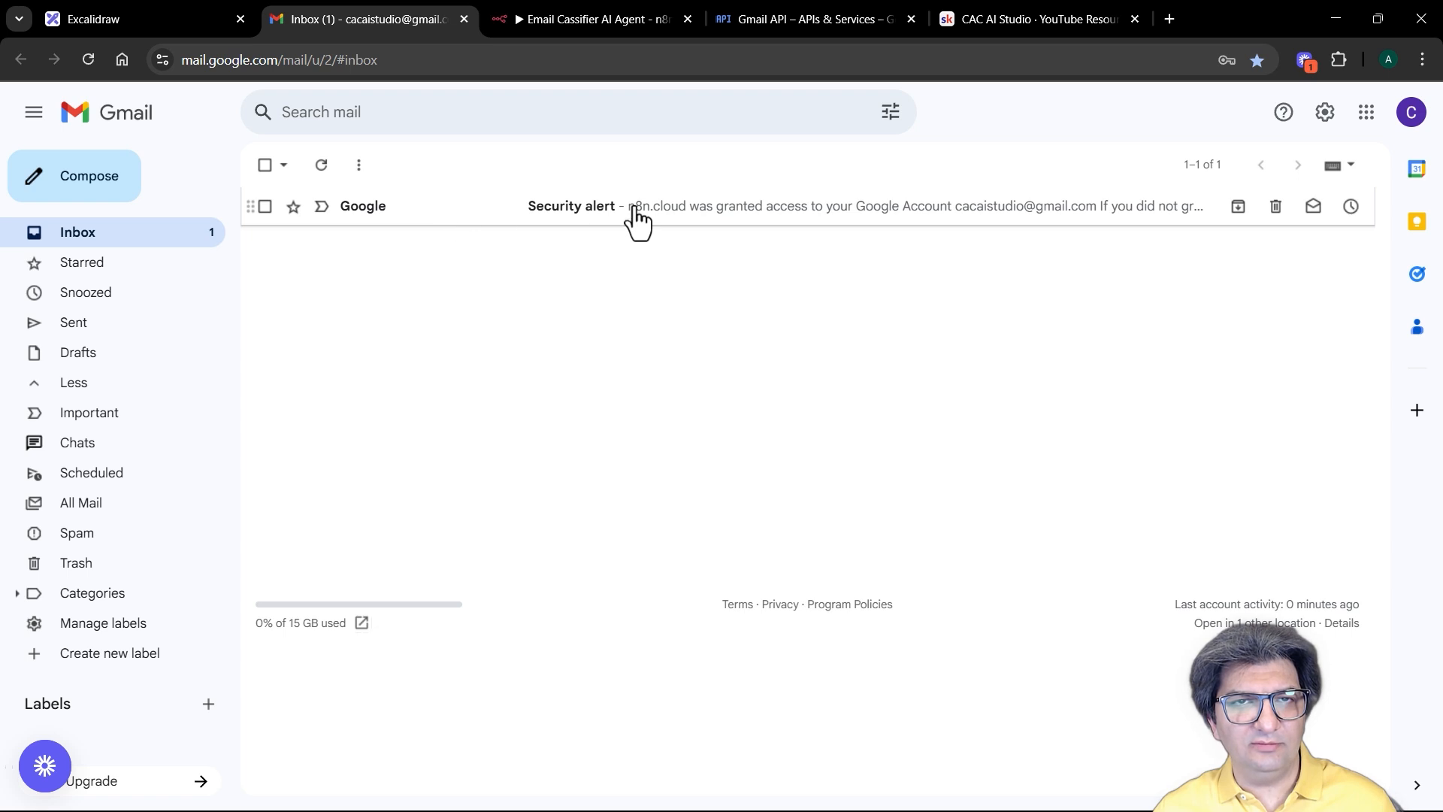
pyautogui.click(543, 14)
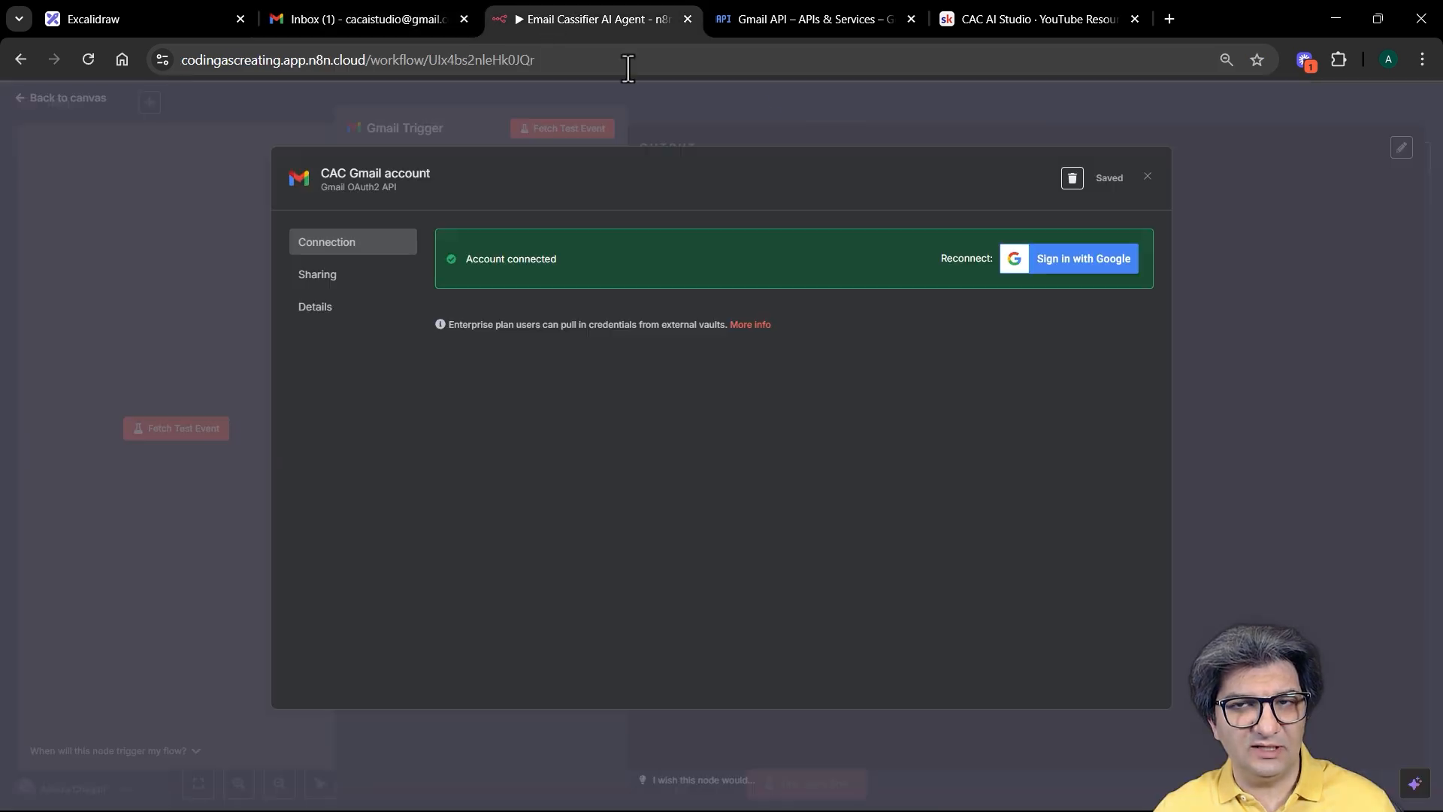
pyautogui.click(750, 103)
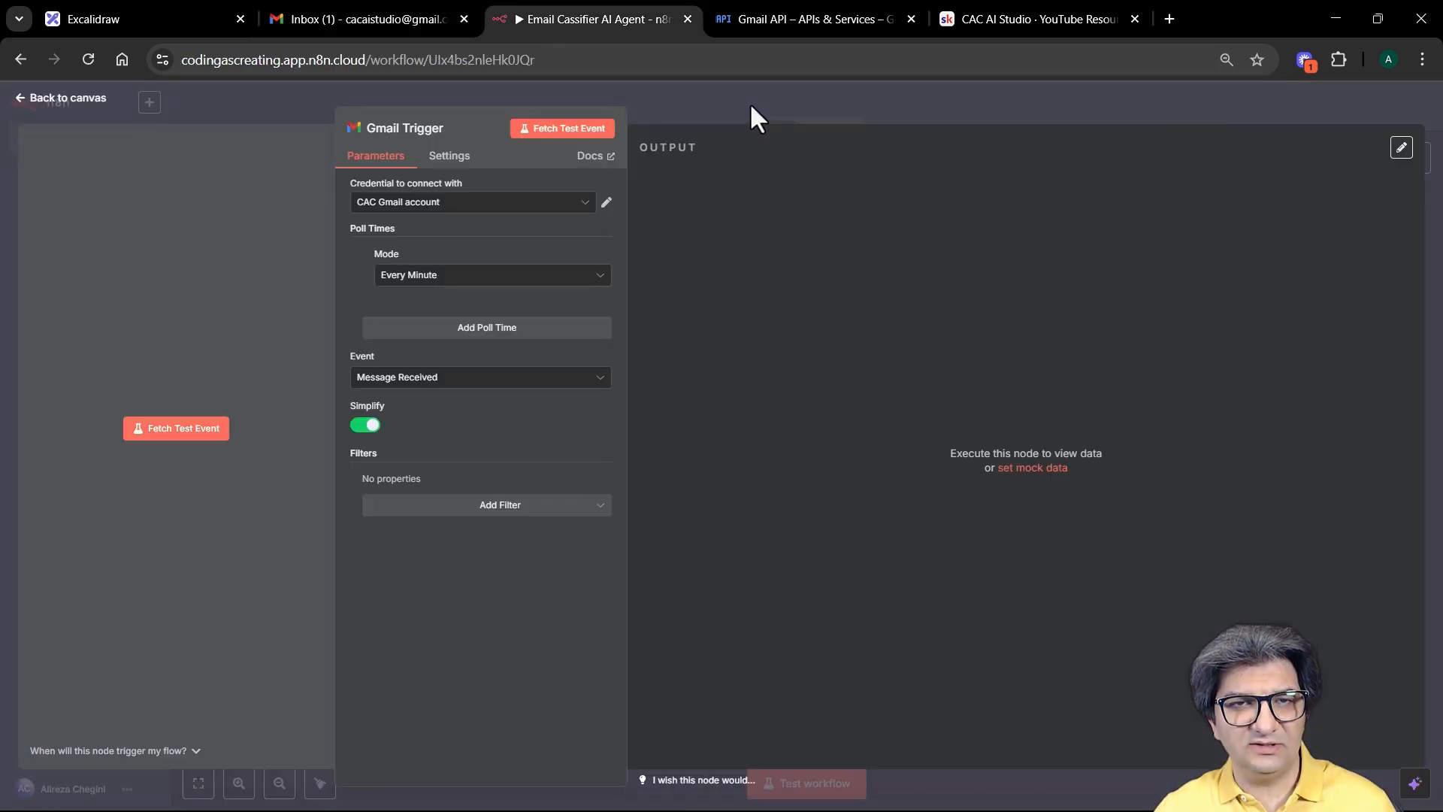
pyautogui.click(567, 132)
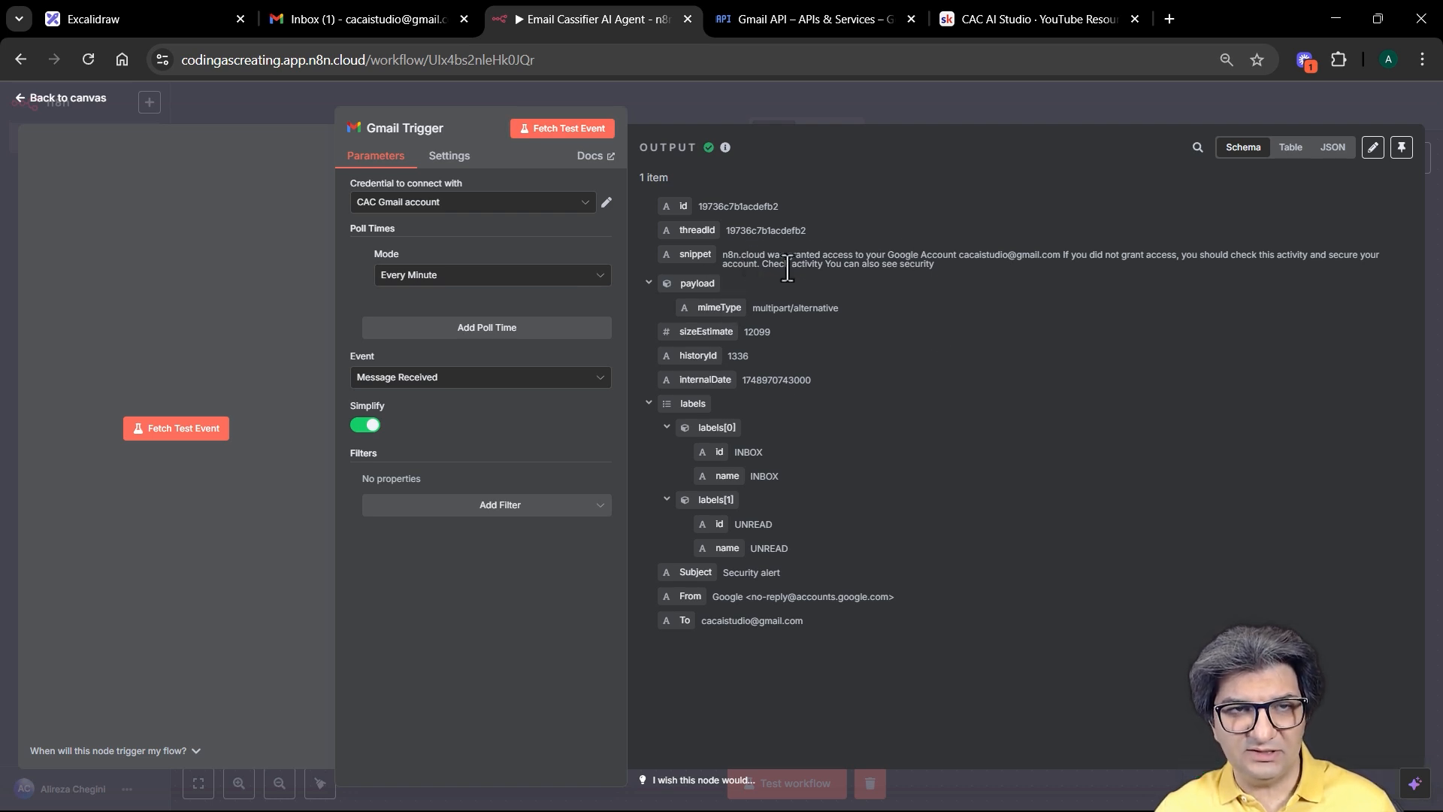
# Step: Open and read the Security alert email about n8n.cloud access in the Gmail inbox
pyautogui.click(363, 15)
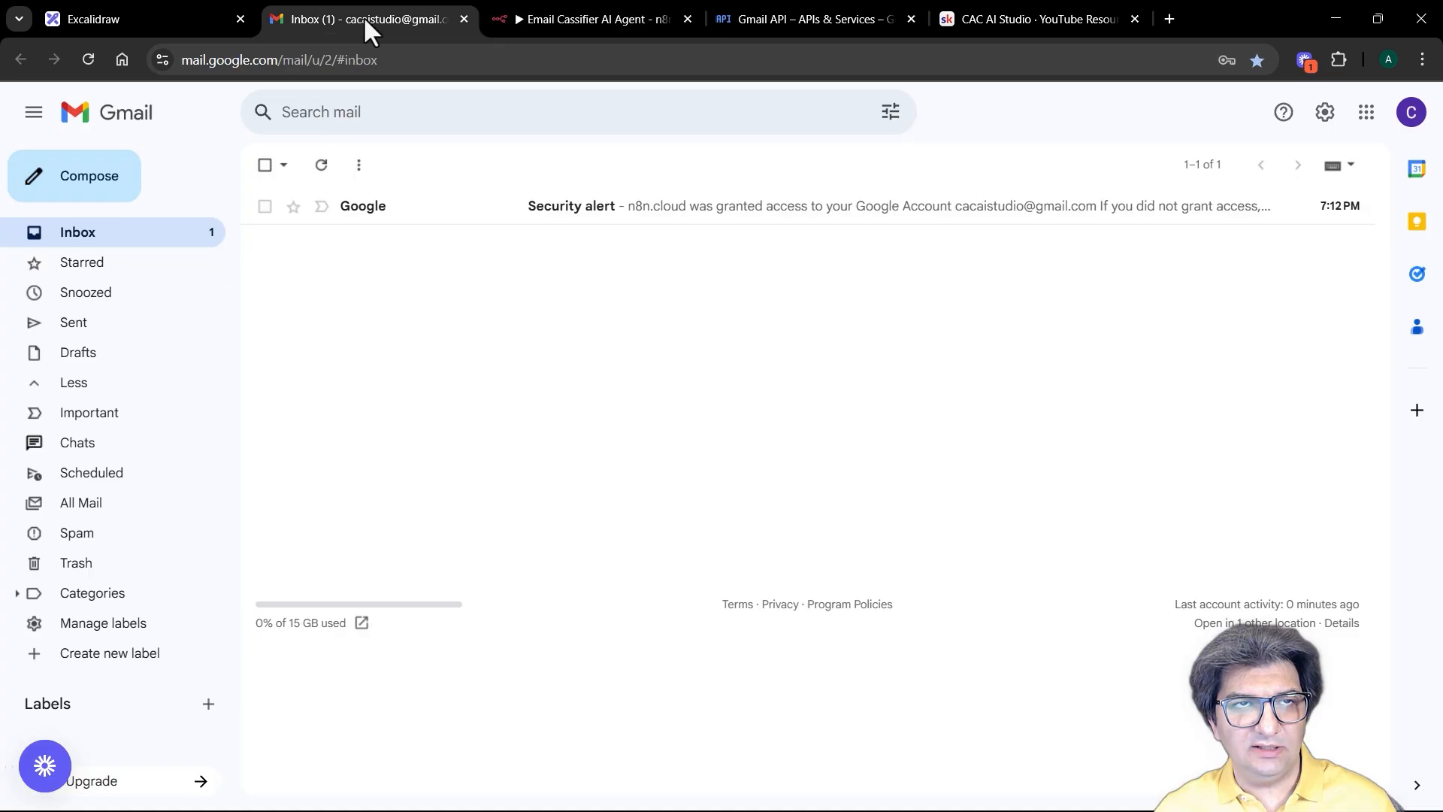
pyautogui.click(669, 208)
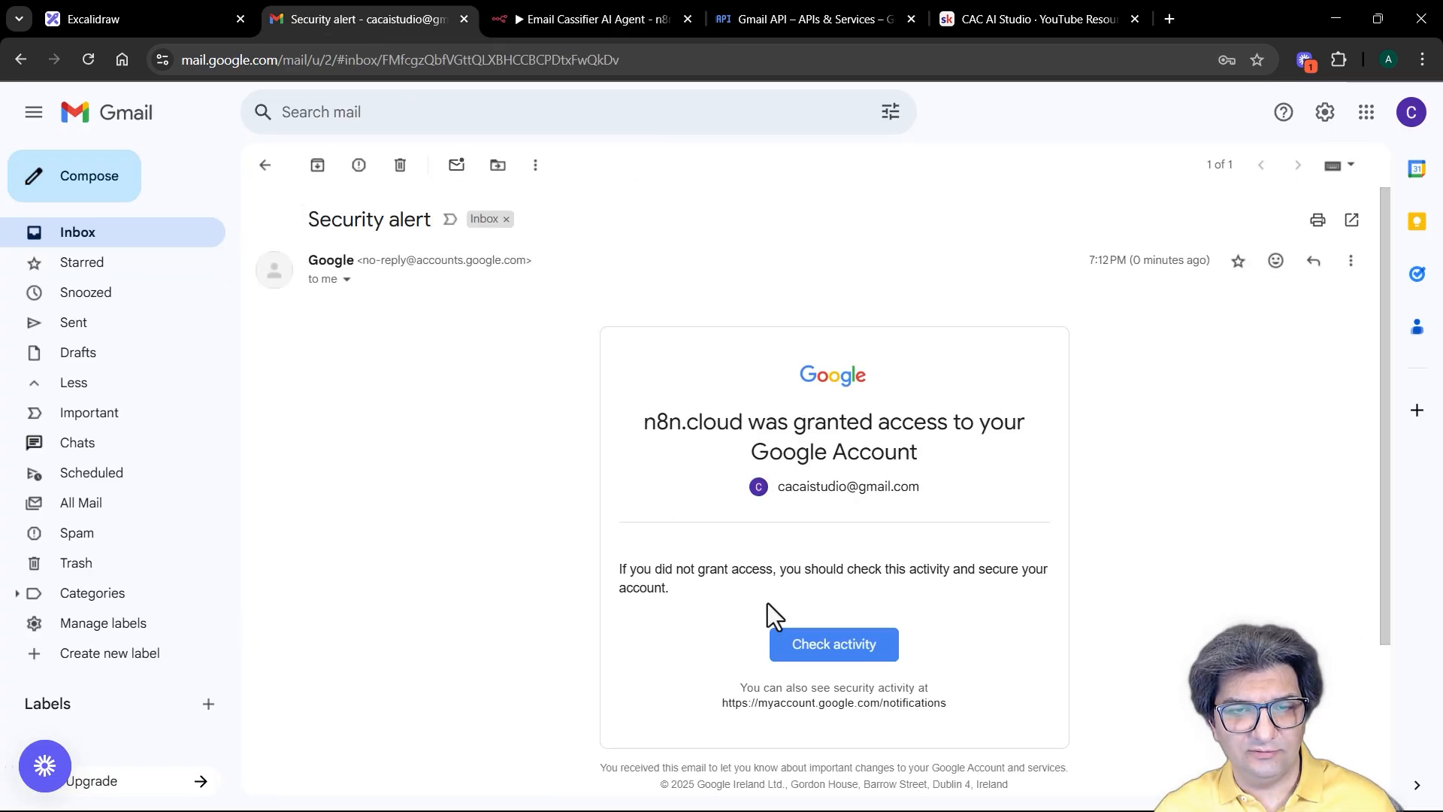
pyautogui.scroll(-3, 702, 558)
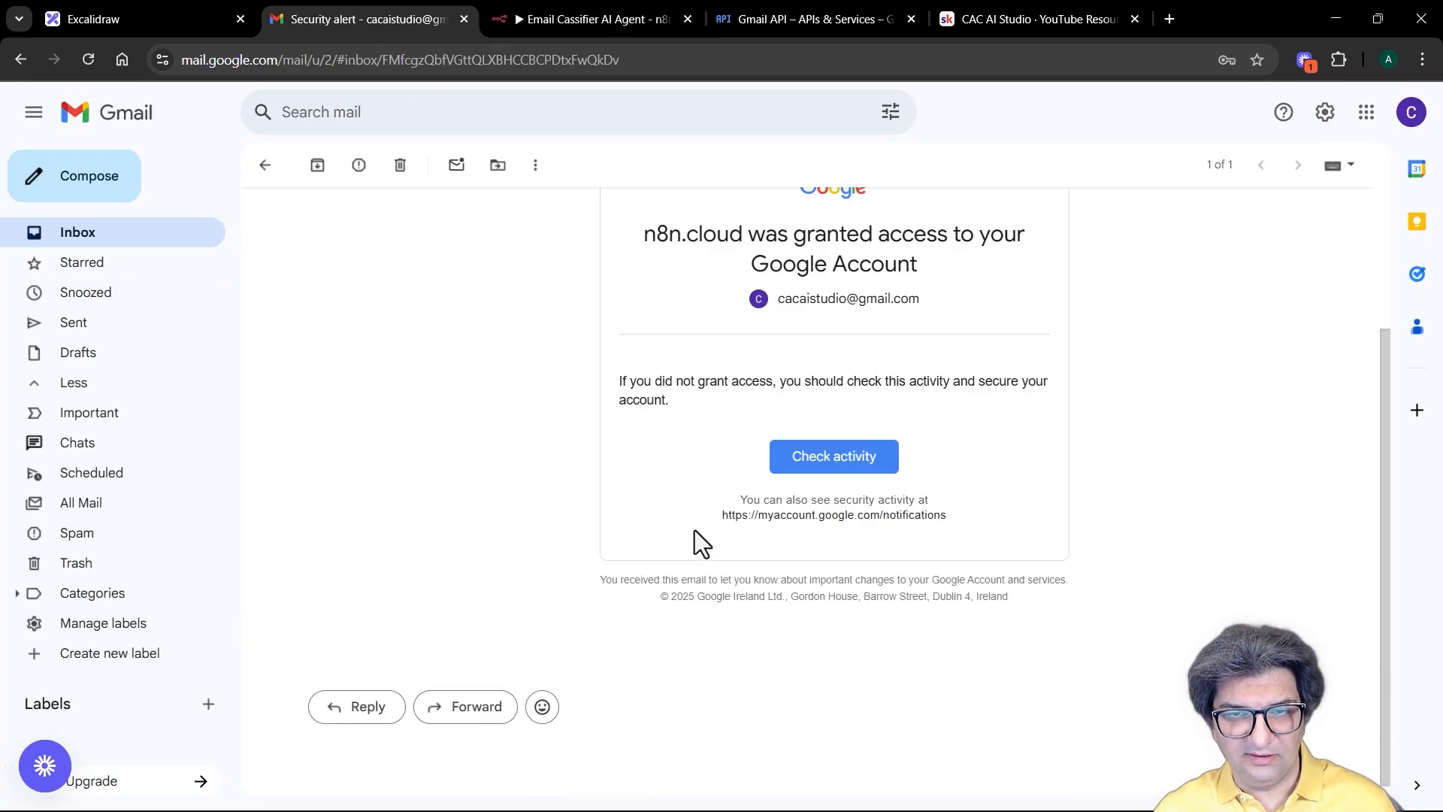
pyautogui.scroll(3, 695, 530)
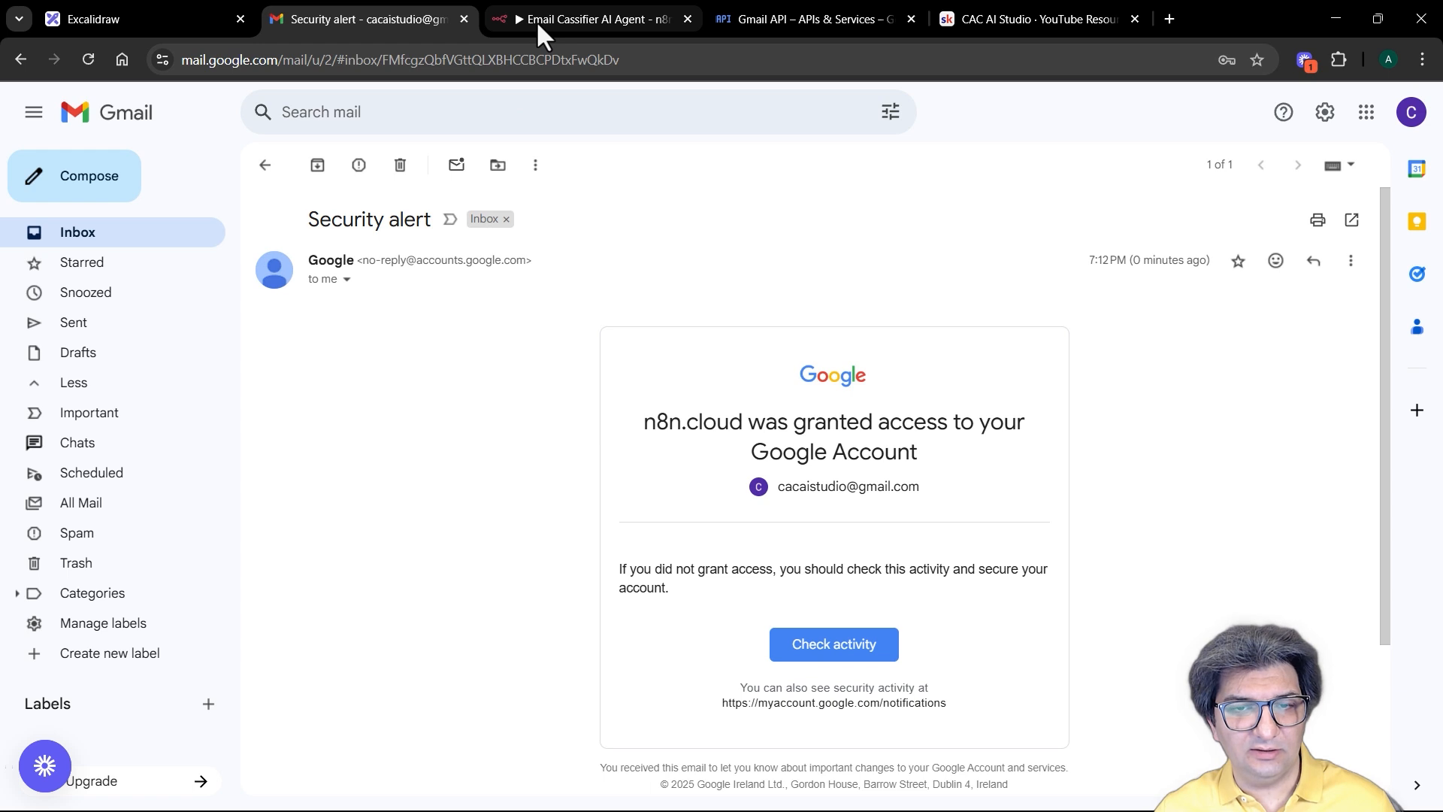
pyautogui.click(535, 20)
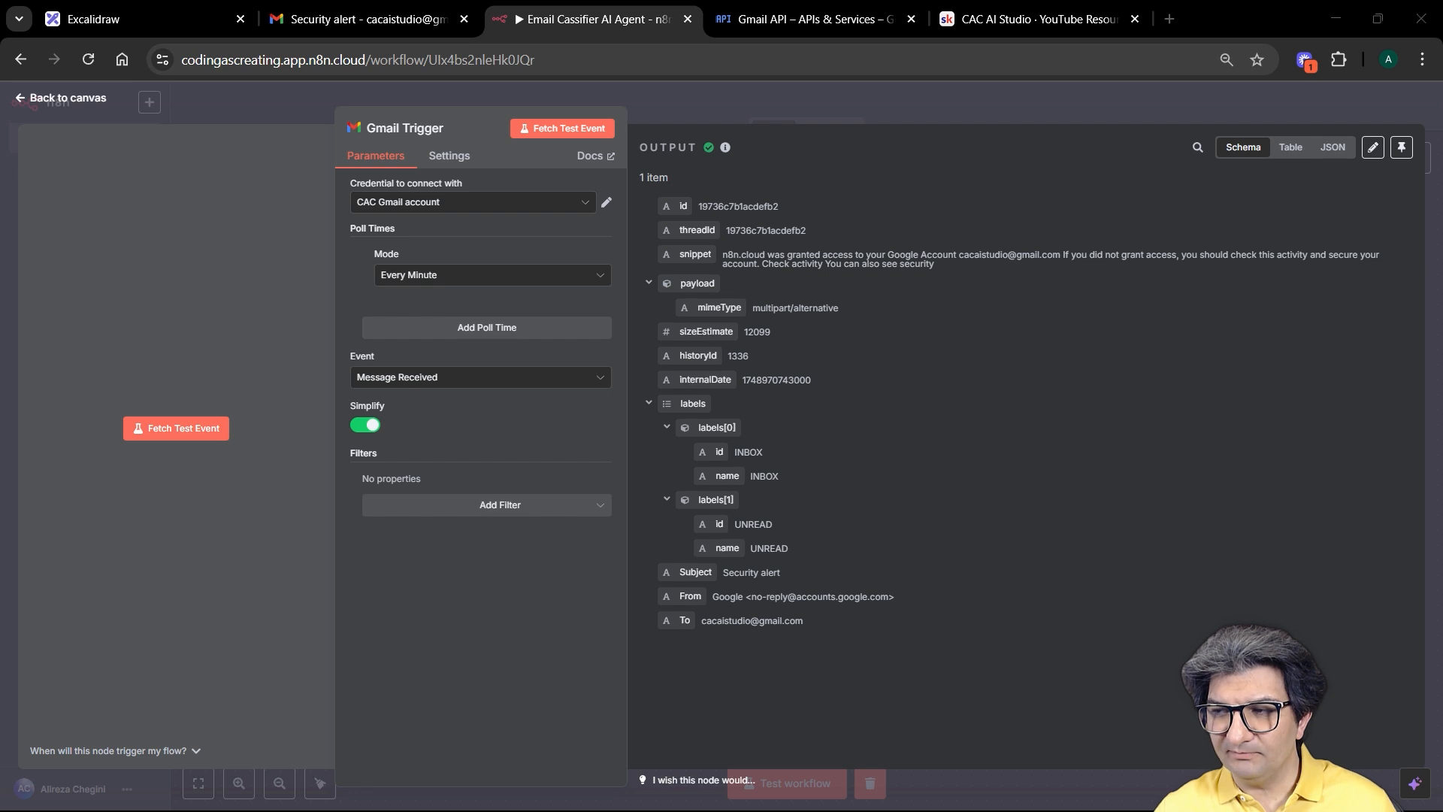
# Step: Turn off Simplify and refetch the test email to get full message data with headers
pyautogui.click(367, 427)
pyautogui.click(579, 132)
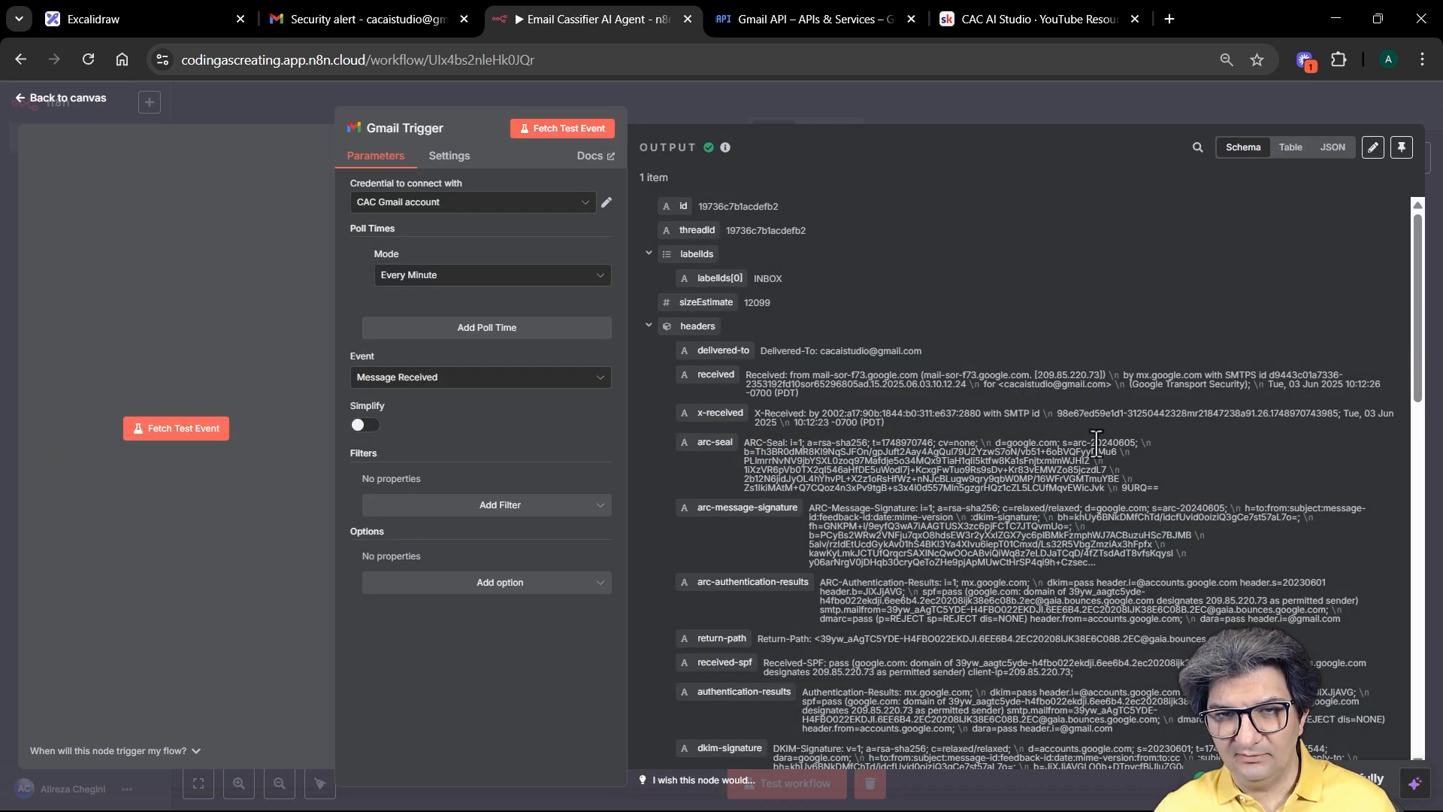
pyautogui.moveTo(1410, 245); pyautogui.dragTo(1401, 585)
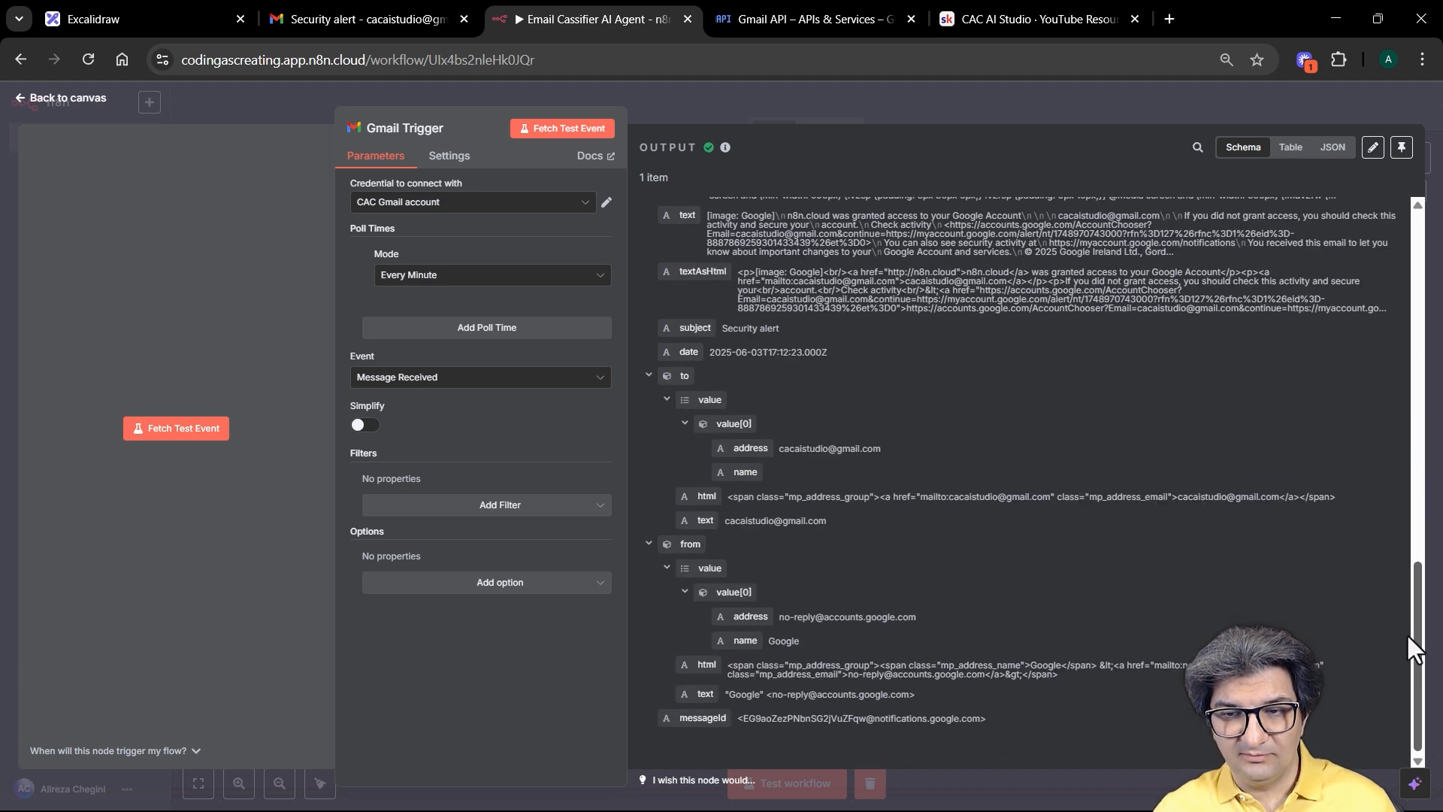
pyautogui.moveTo(1408, 641)
pyautogui.mouseDown()
pyautogui.moveTo(1410, 247)
pyautogui.moveTo(1391, 179)
pyautogui.mouseUp()
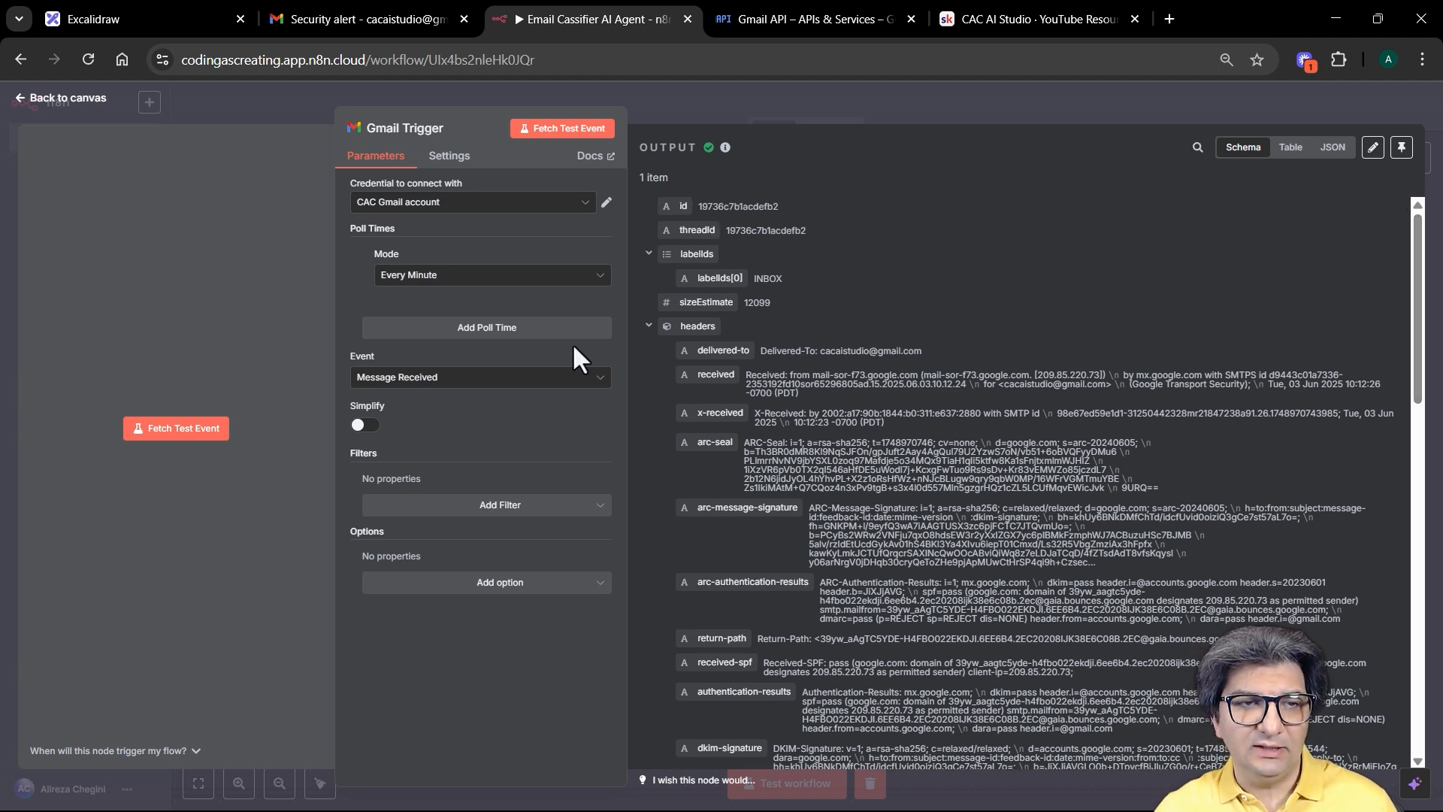
pyautogui.click(451, 156)
pyautogui.click(683, 110)
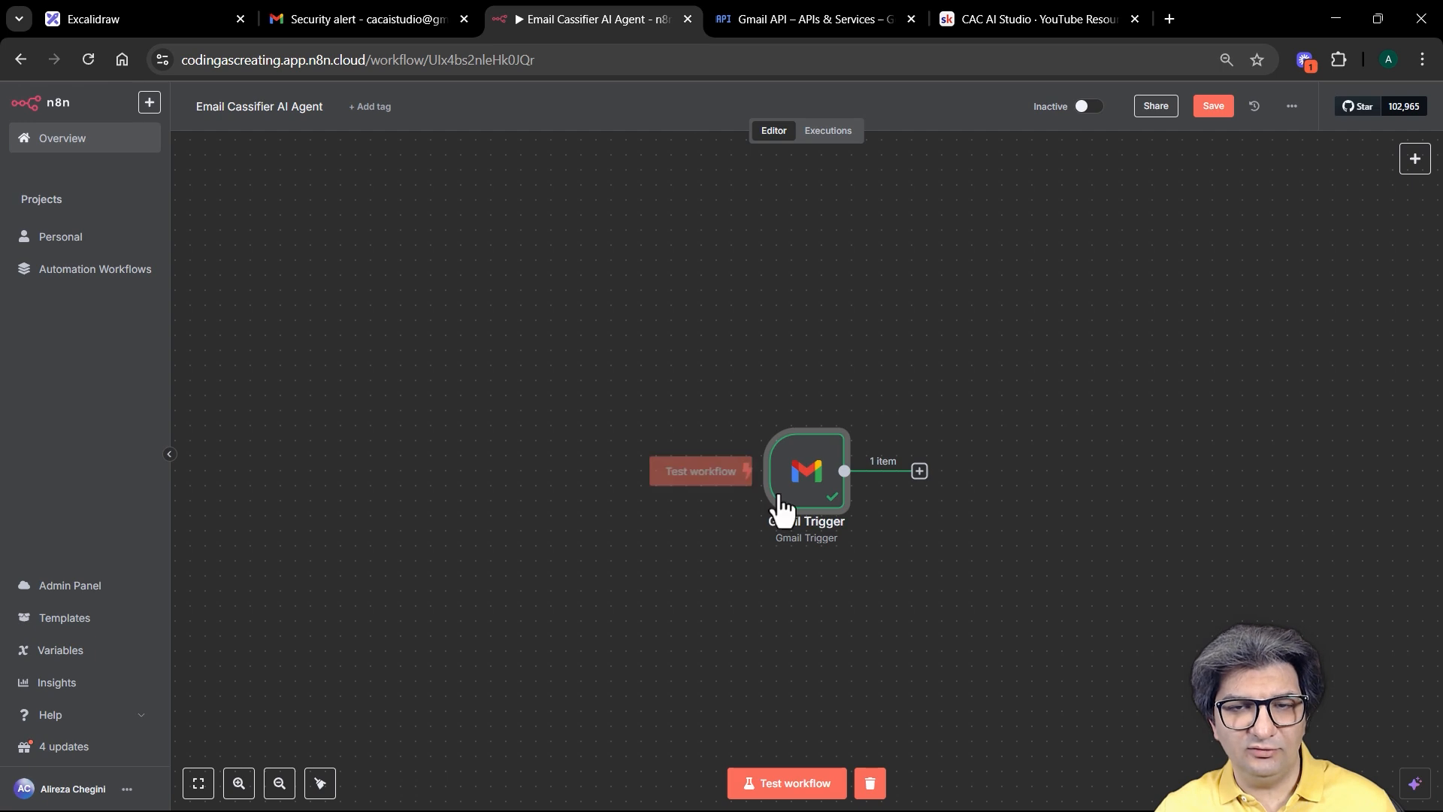
# Step: Center the Gmail Trigger and attach a Text Classifier node to its output
pyautogui.moveTo(782, 503); pyautogui.dragTo(444, 445)
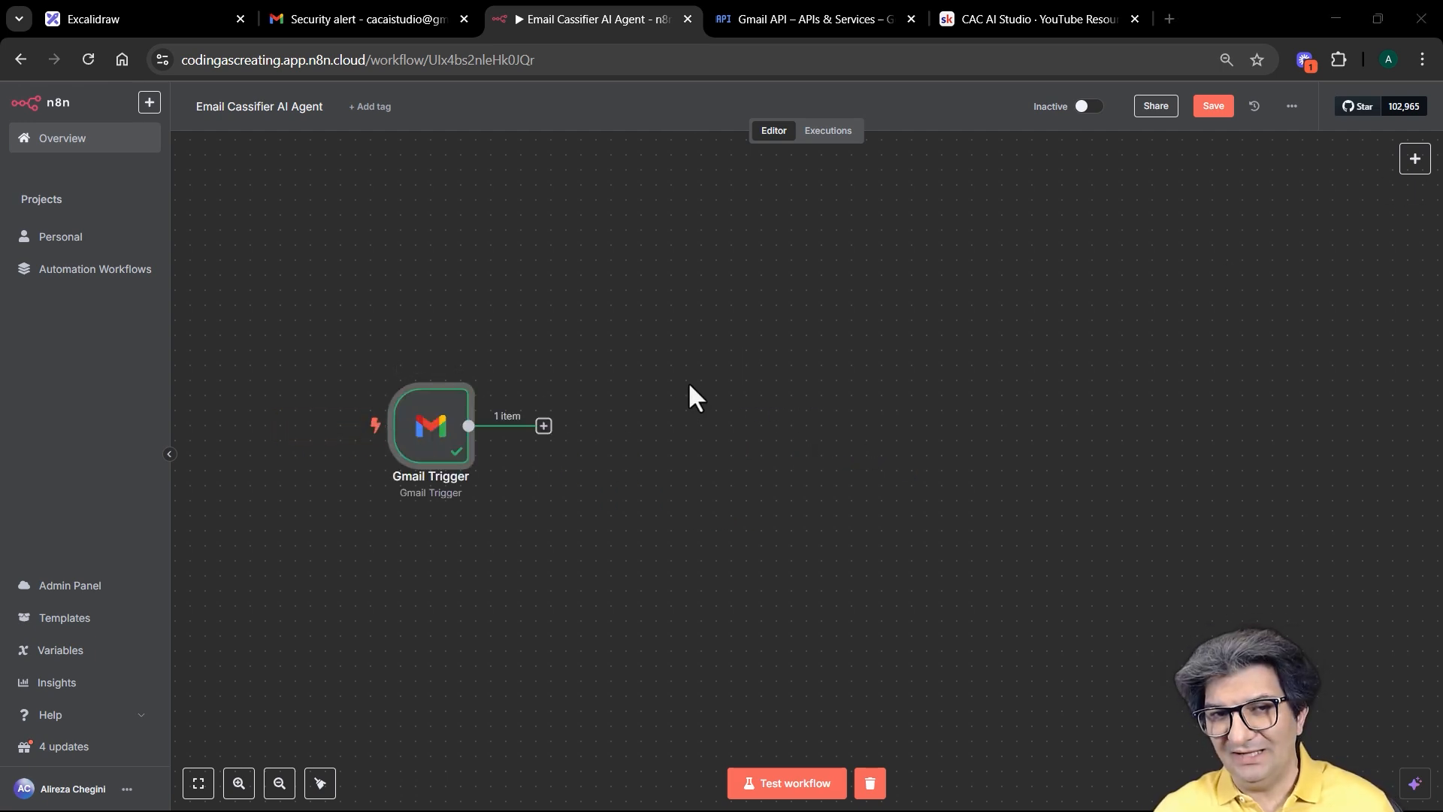
pyautogui.click(544, 426)
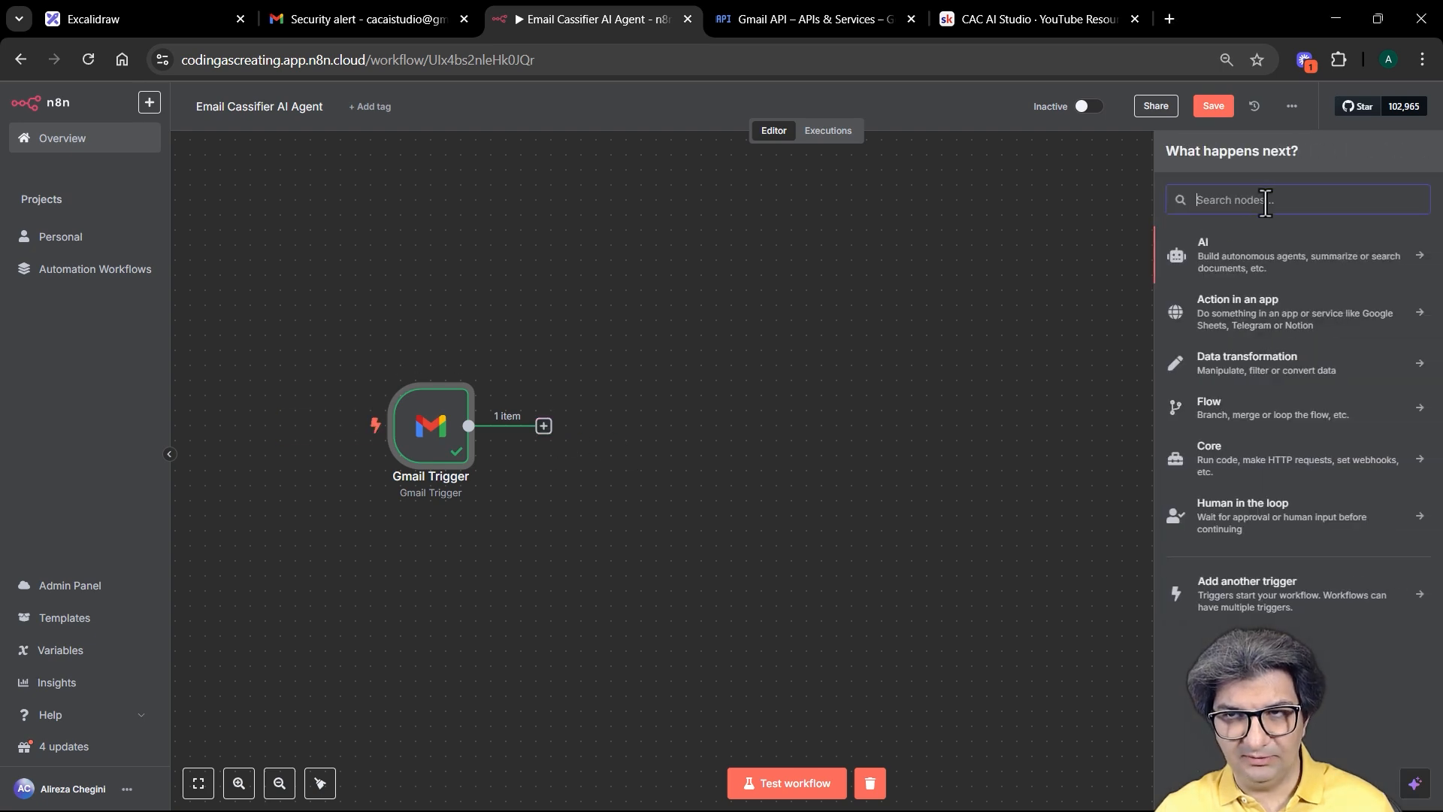
pyautogui.write('calss')
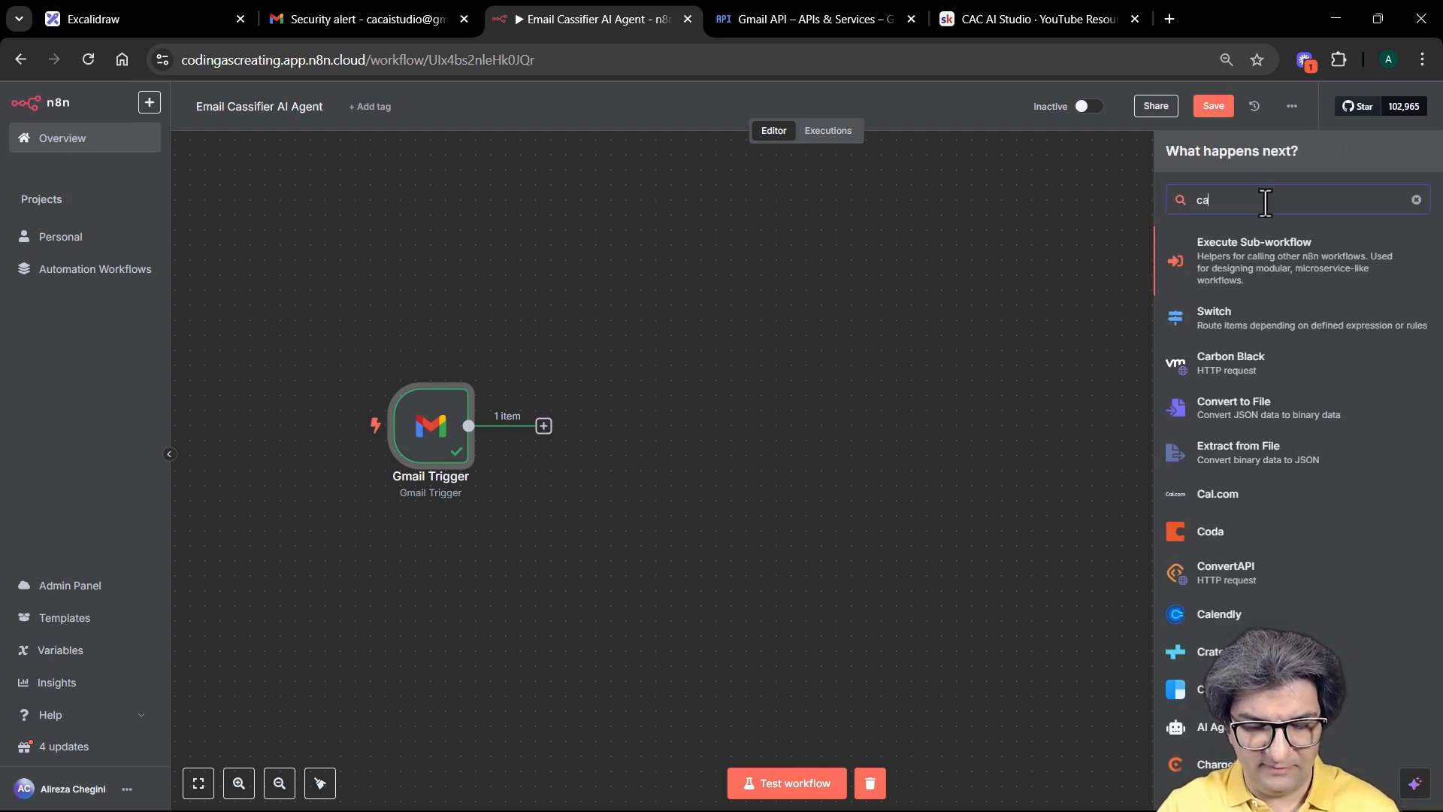
pyautogui.press('BackSpace')
pyautogui.press('BackSpace')
pyautogui.press('BackSpace')
pyautogui.press('BackSpace')
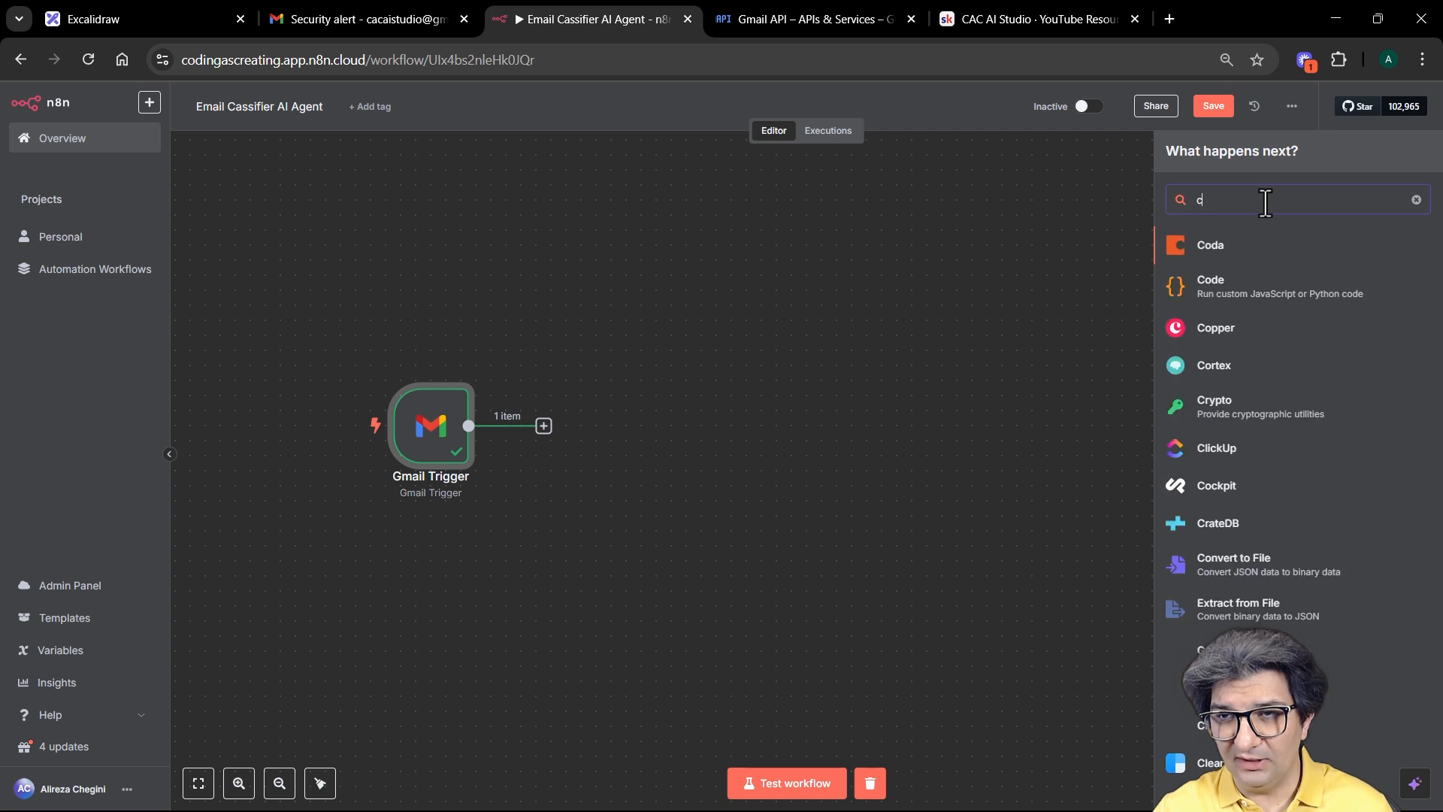
pyautogui.write('lass')
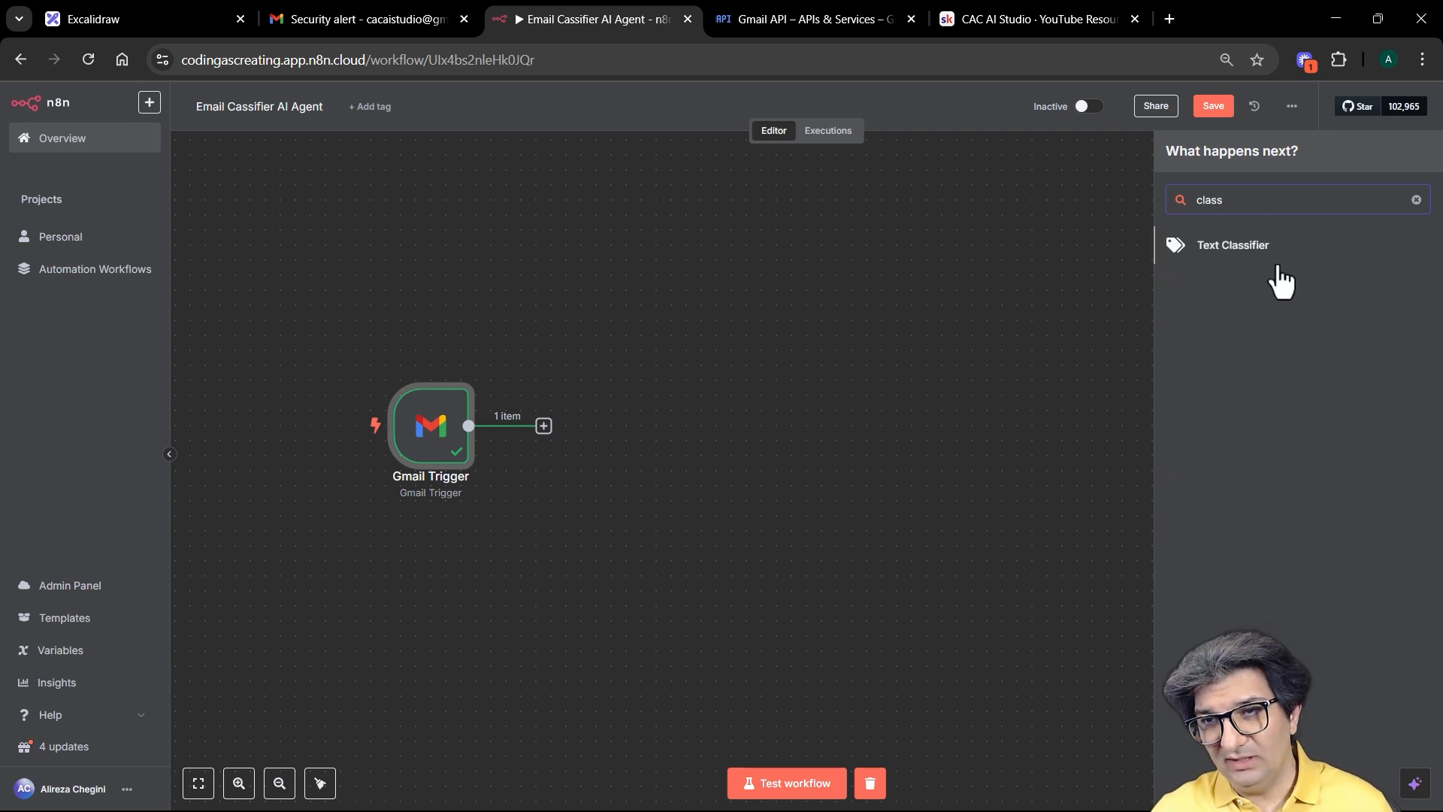
pyautogui.click(1275, 248)
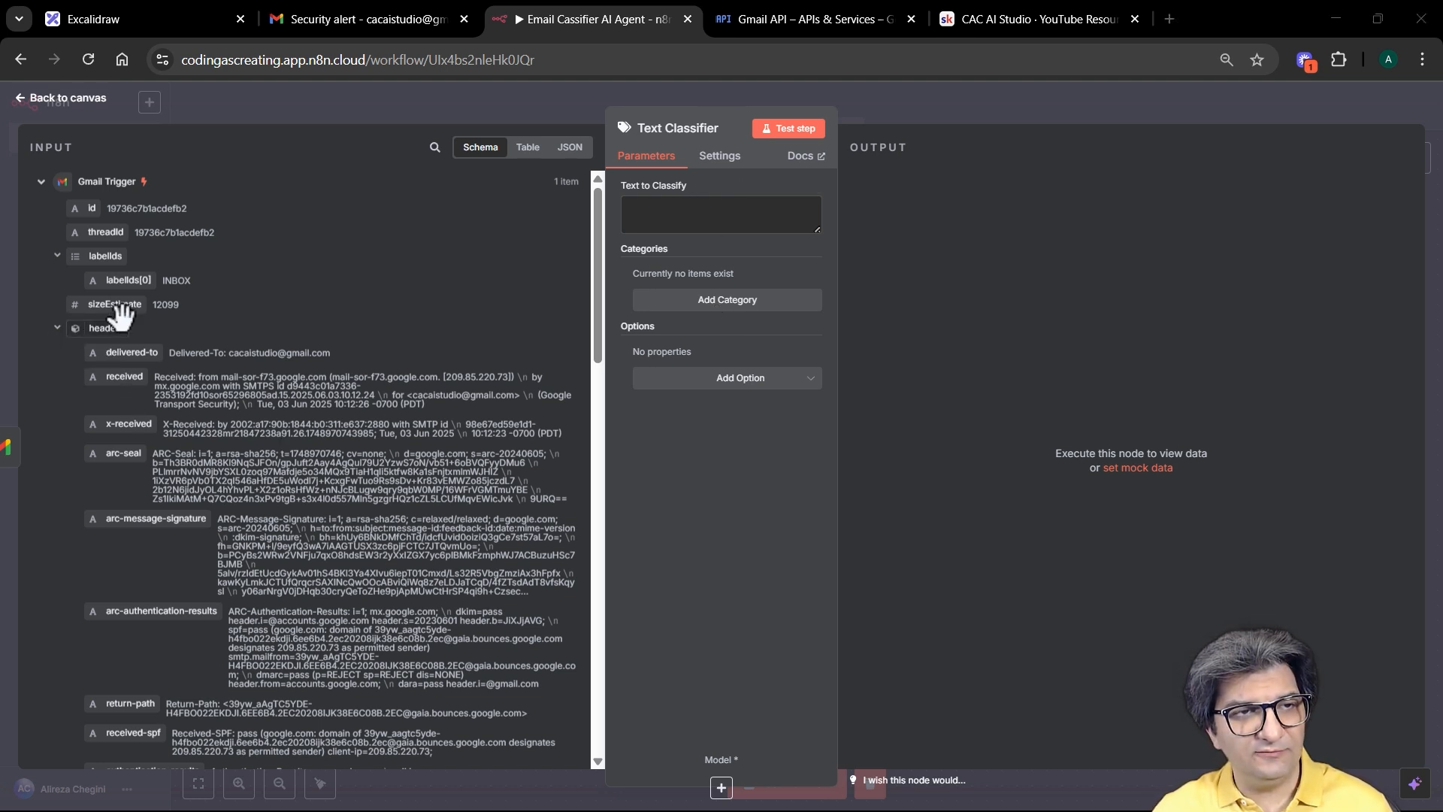
# Step: Map the email's text field into Text to Classify as {{ $json.text }} and verify it
pyautogui.scroll(-1, 316, 292)
pyautogui.scroll(1, 316, 290)
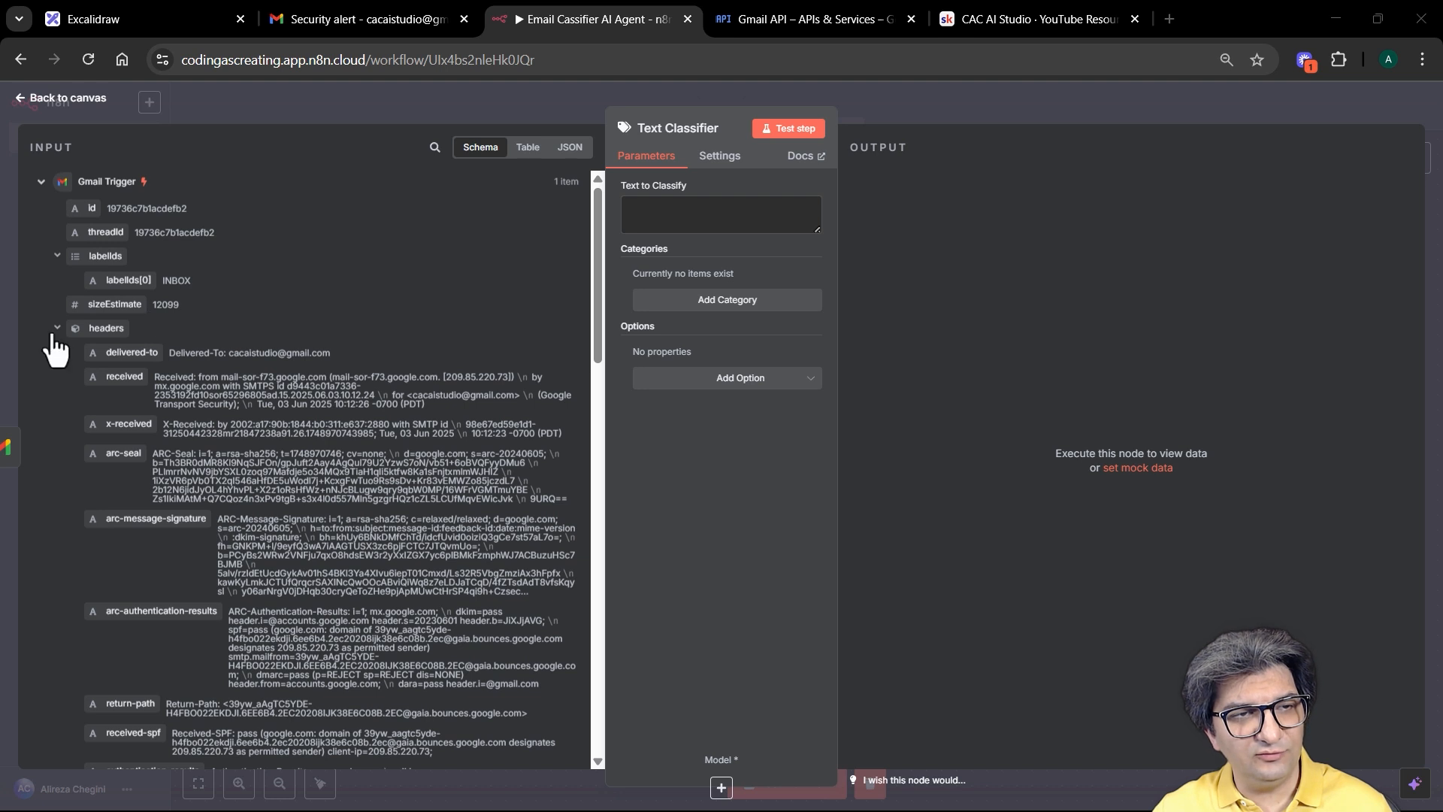
pyautogui.scroll(-2, 299, 371)
pyautogui.scroll(2, 188, 339)
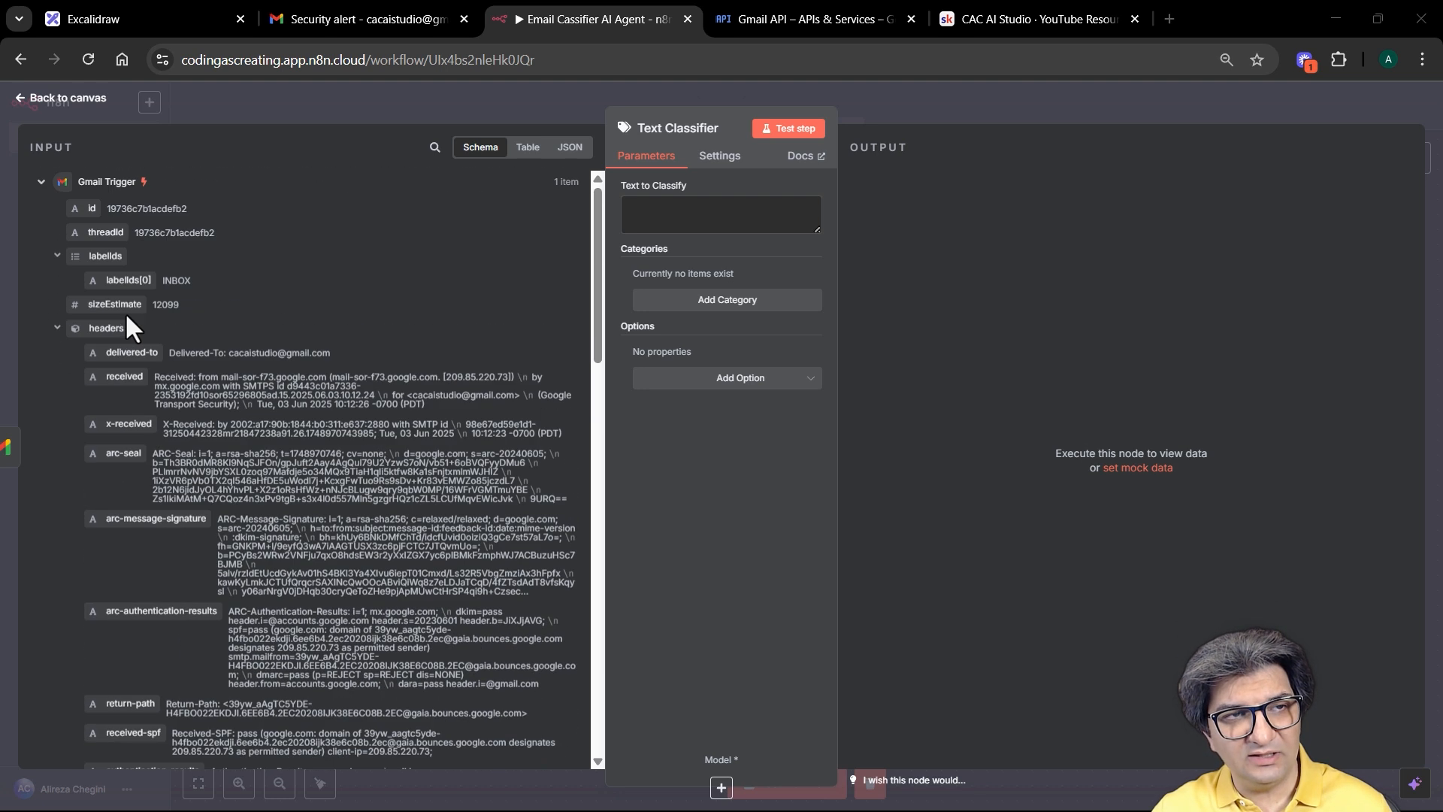
pyautogui.click(58, 331)
pyautogui.scroll(-1, 223, 330)
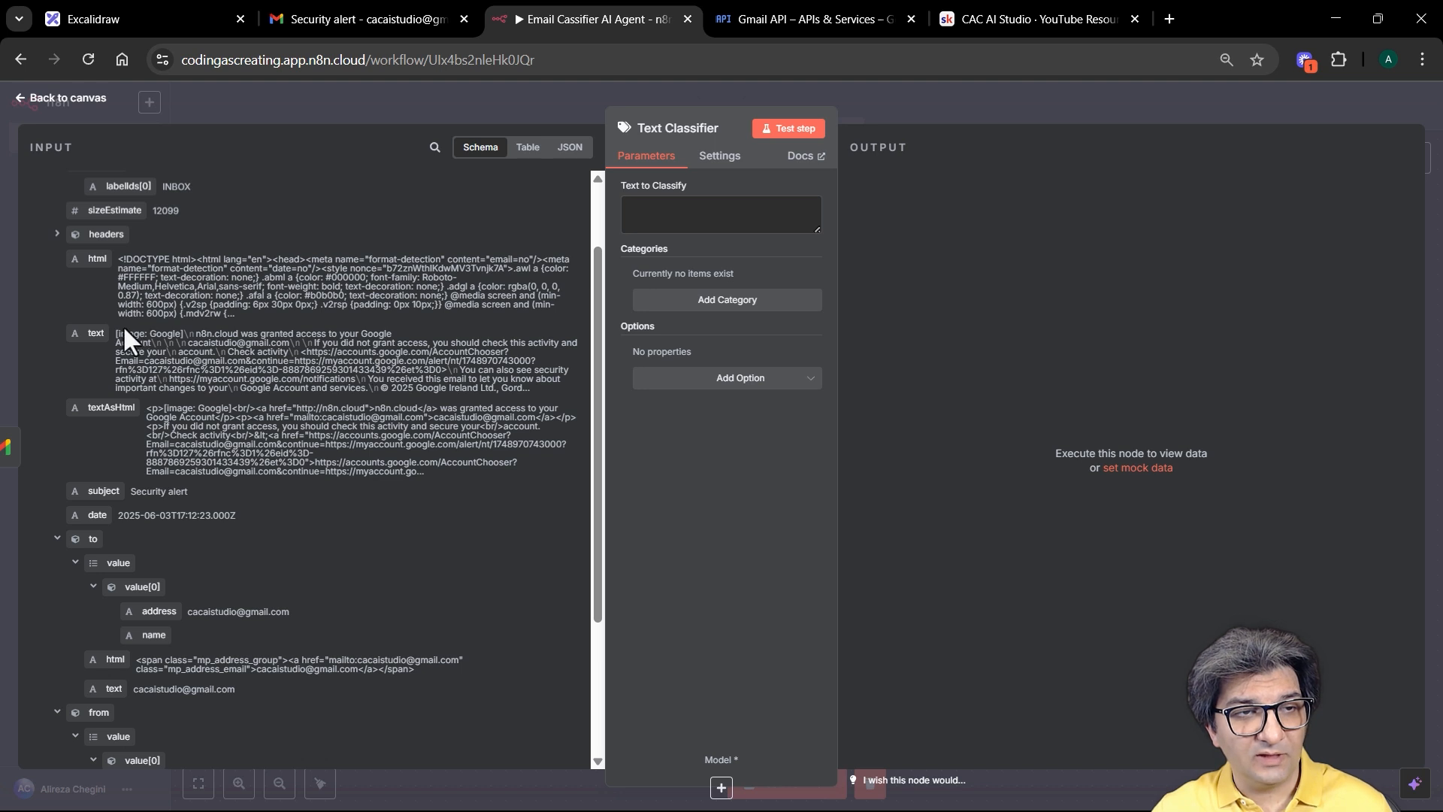
pyautogui.moveTo(98, 333); pyautogui.dragTo(676, 209)
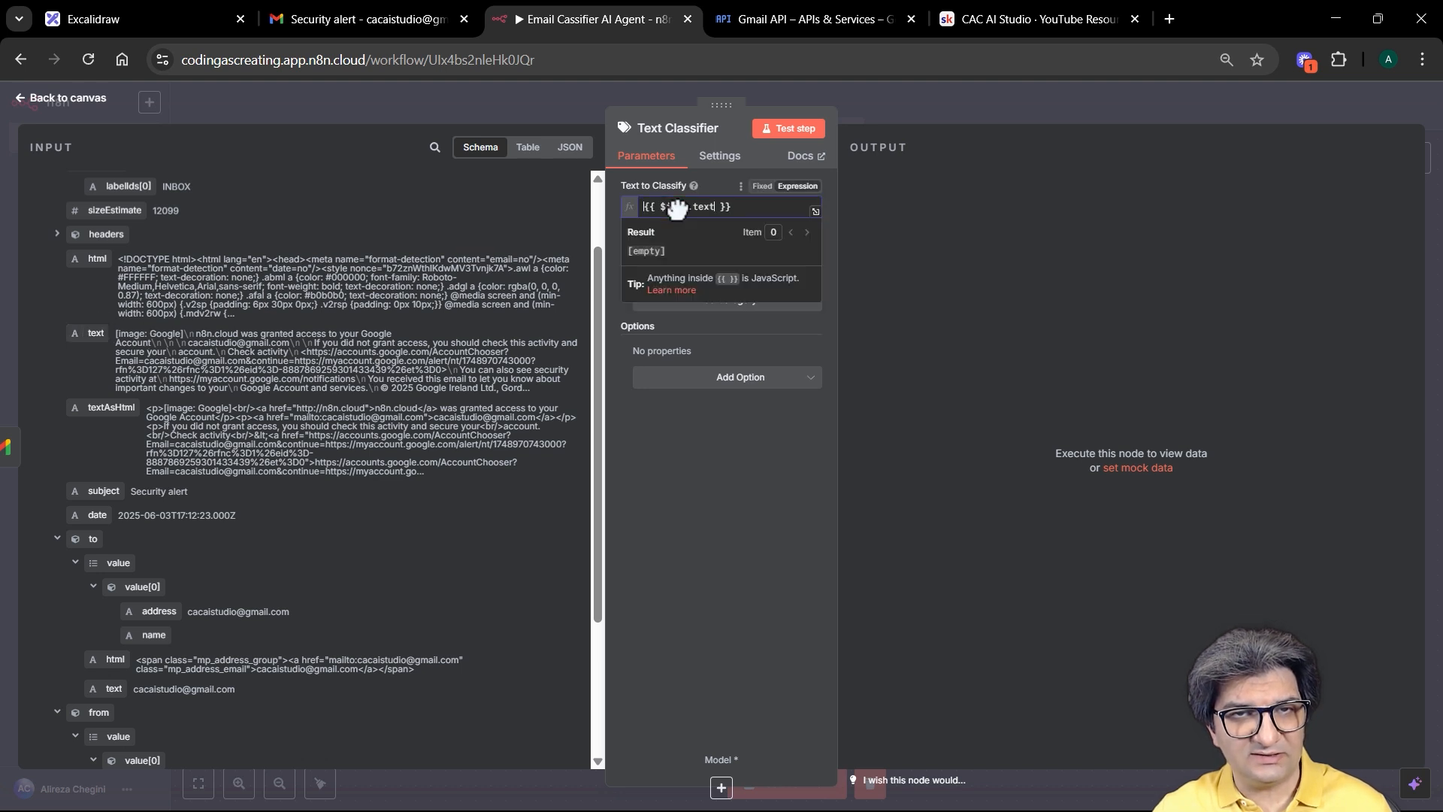
pyautogui.click(755, 210)
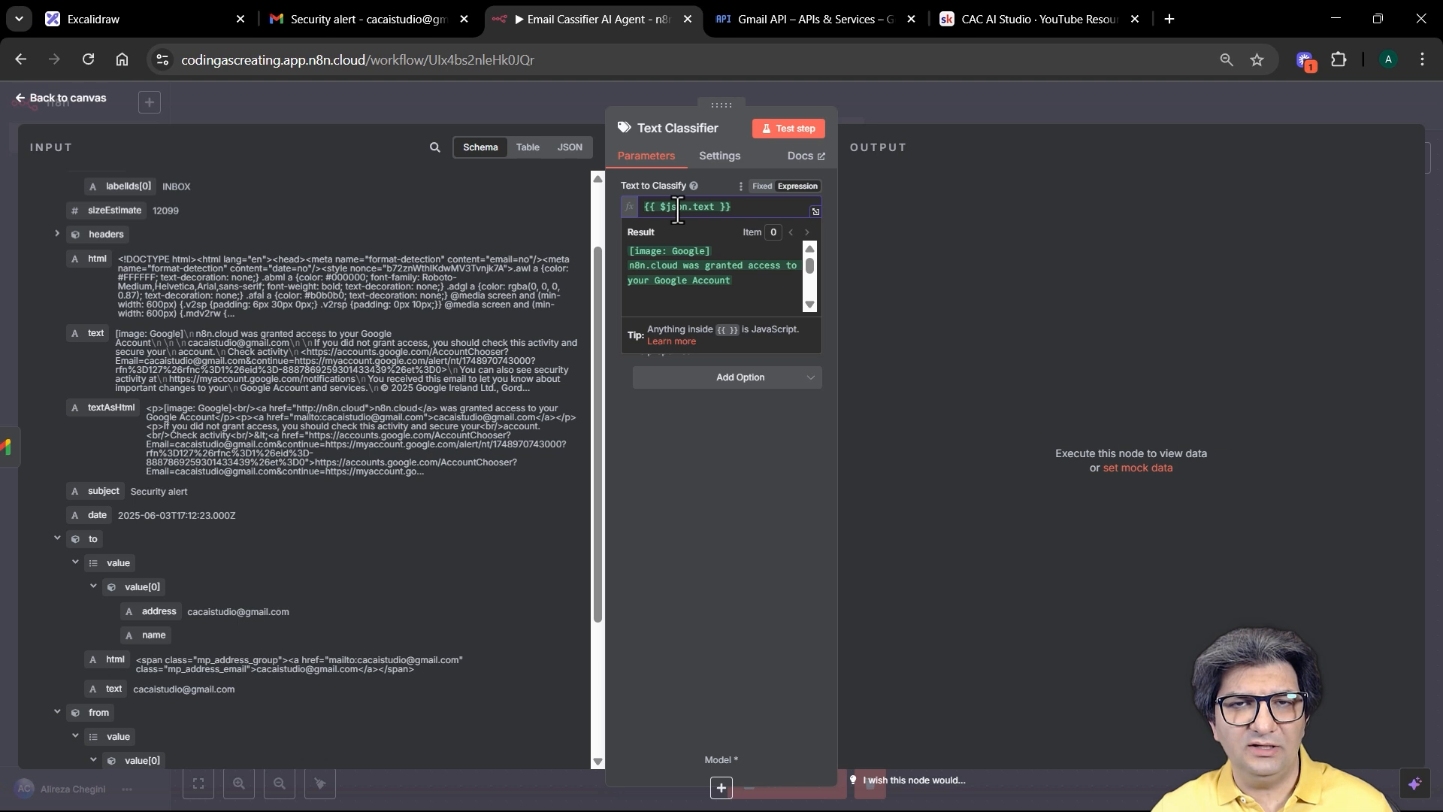
pyautogui.moveTo(677, 212)
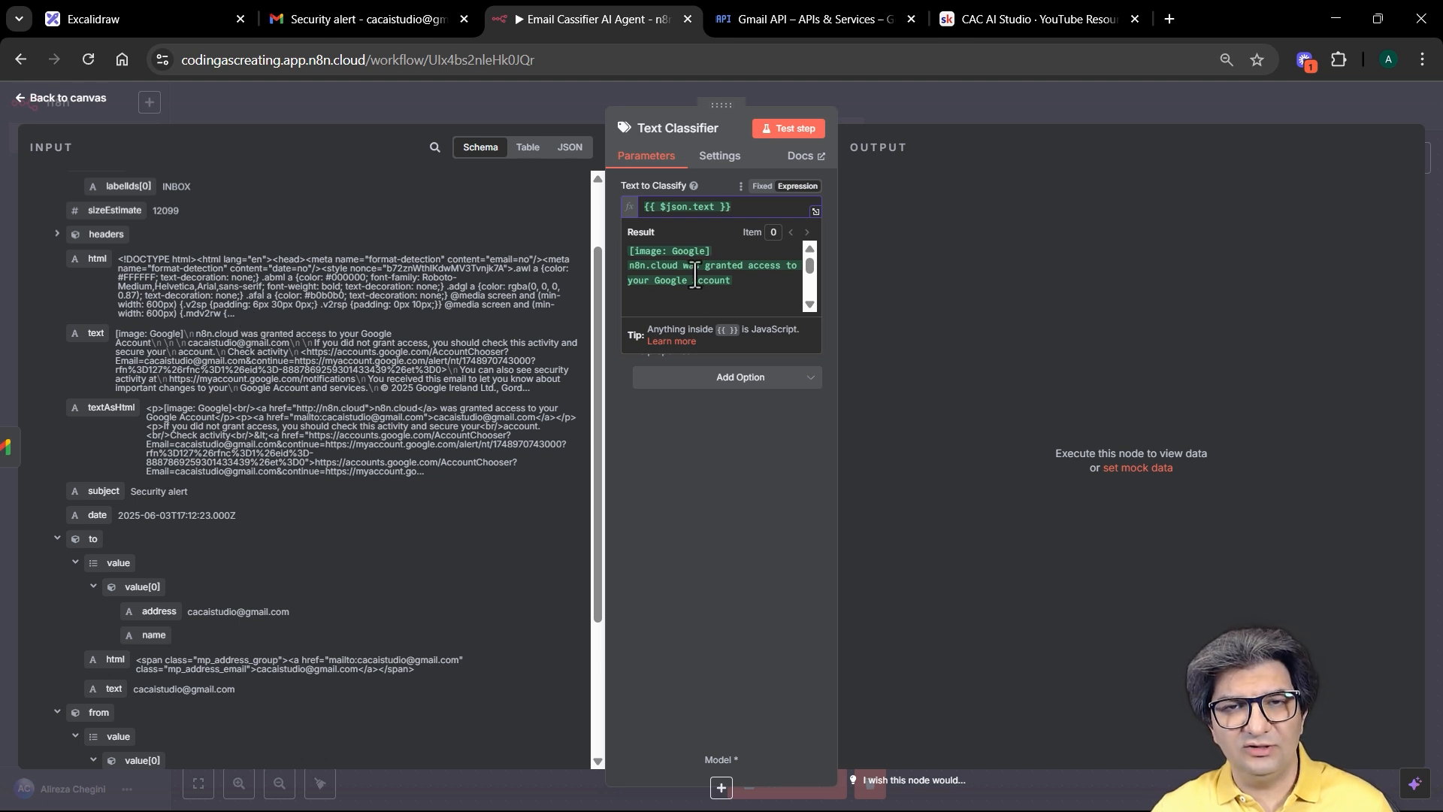
pyautogui.click(815, 212)
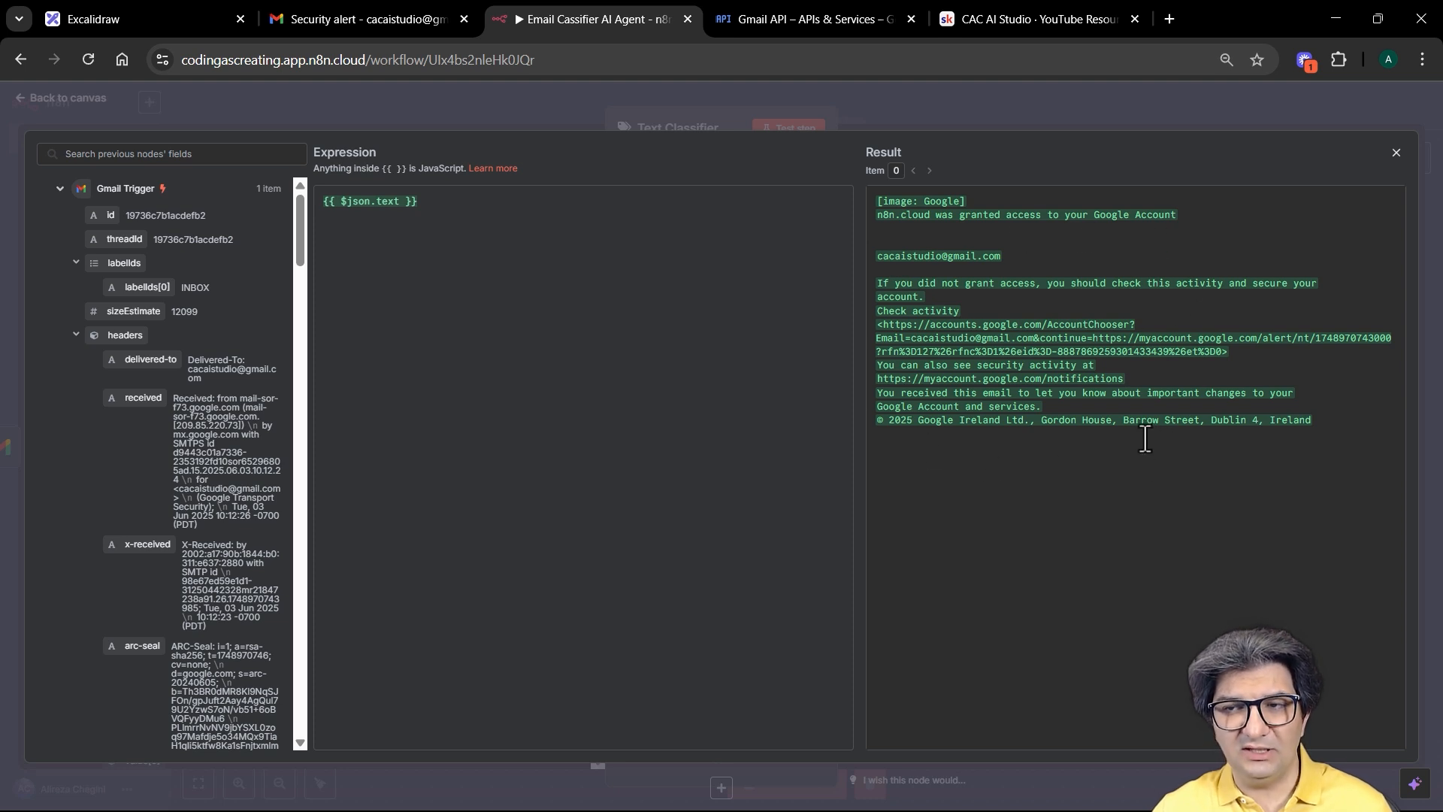
pyautogui.click(713, 107)
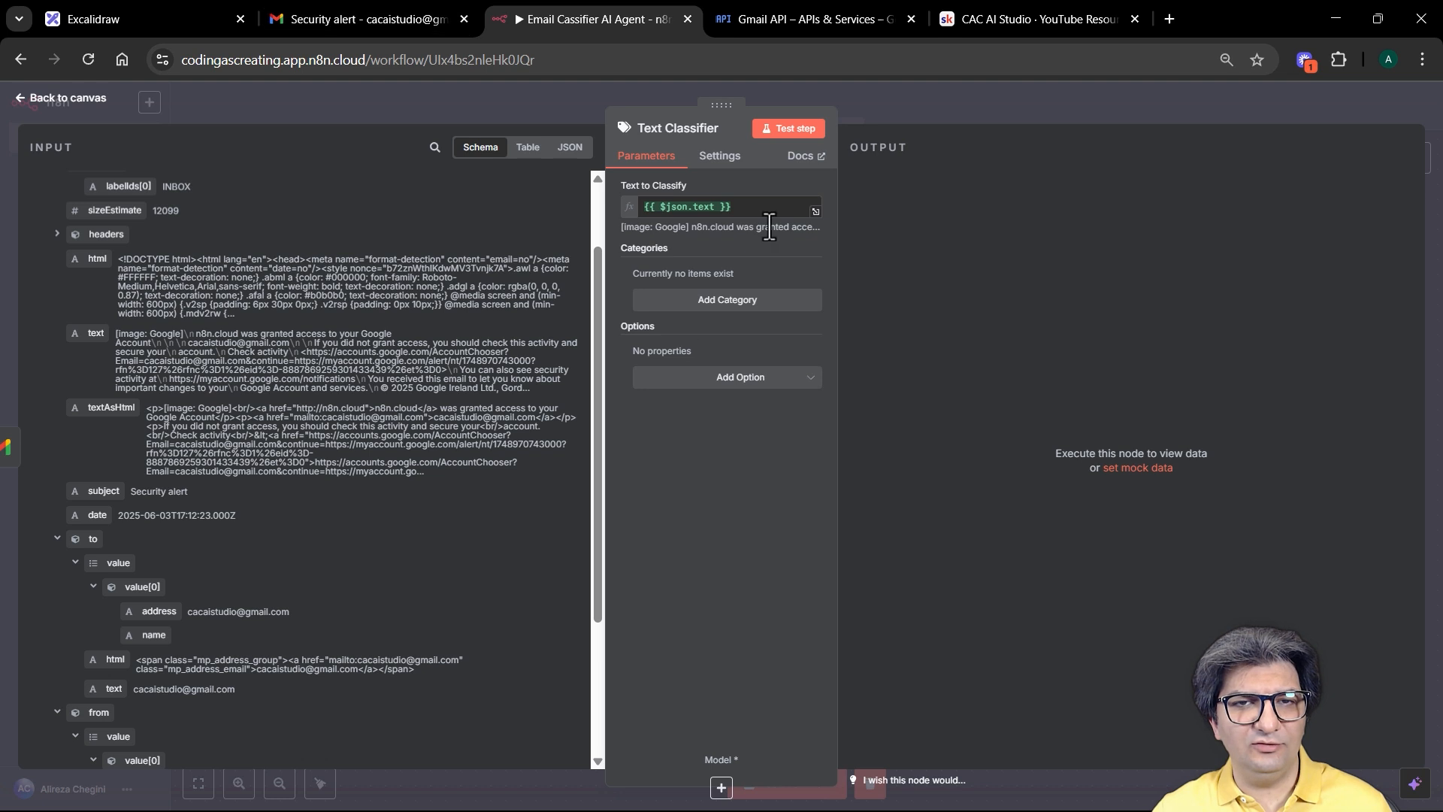
pyautogui.click(342, 21)
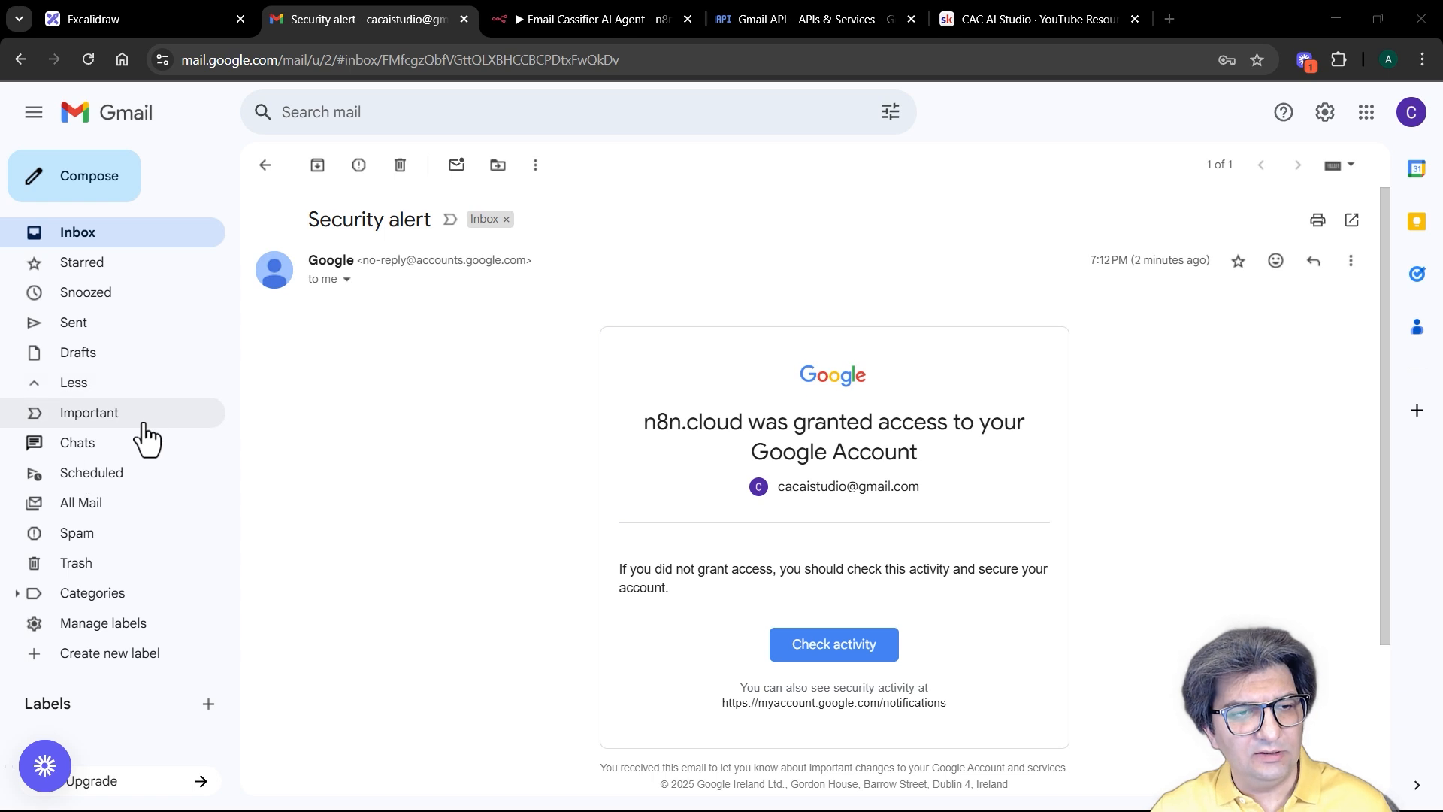
# Step: Create the Gmail labels Invoices and High Priority
pyautogui.click(139, 675)
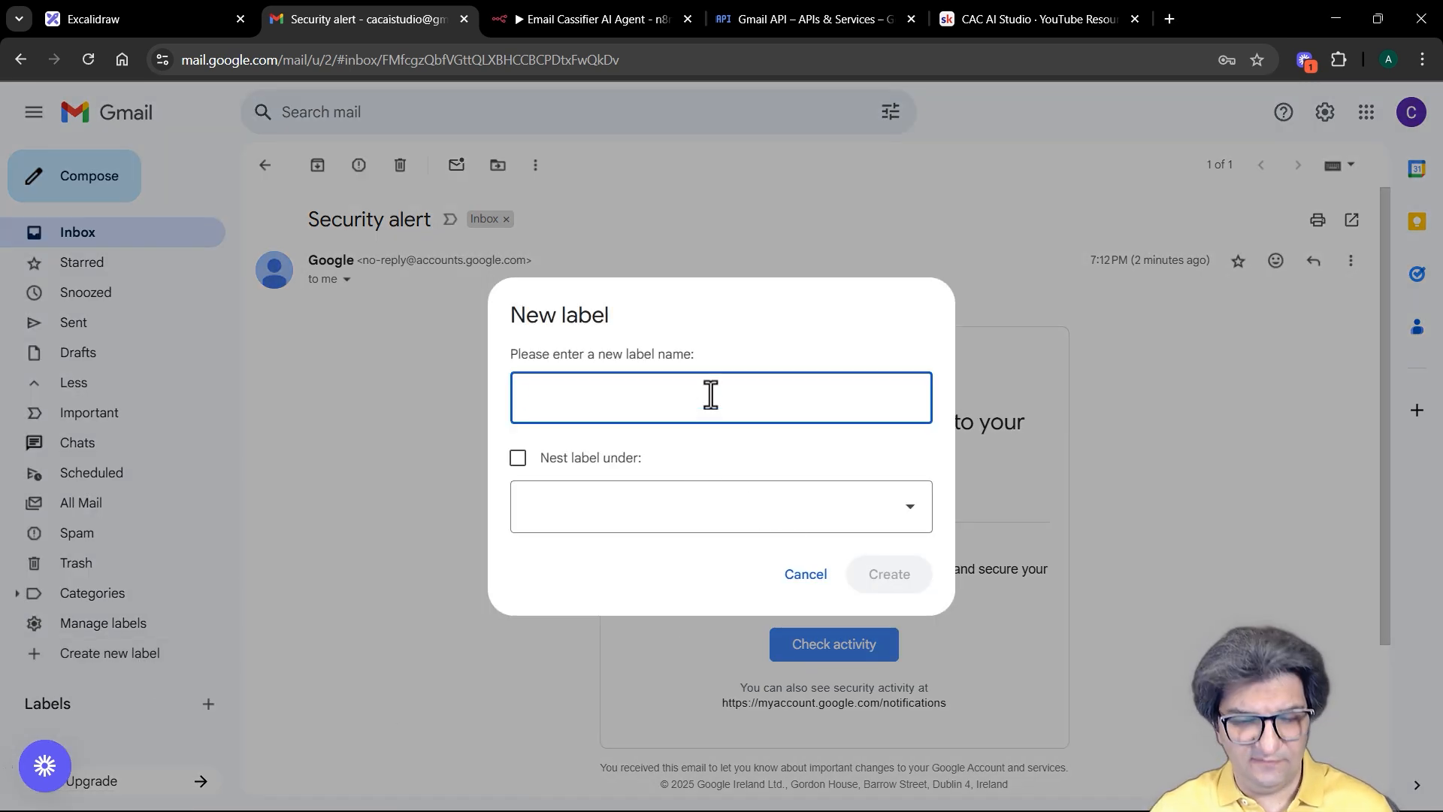
pyautogui.write('Invoices')
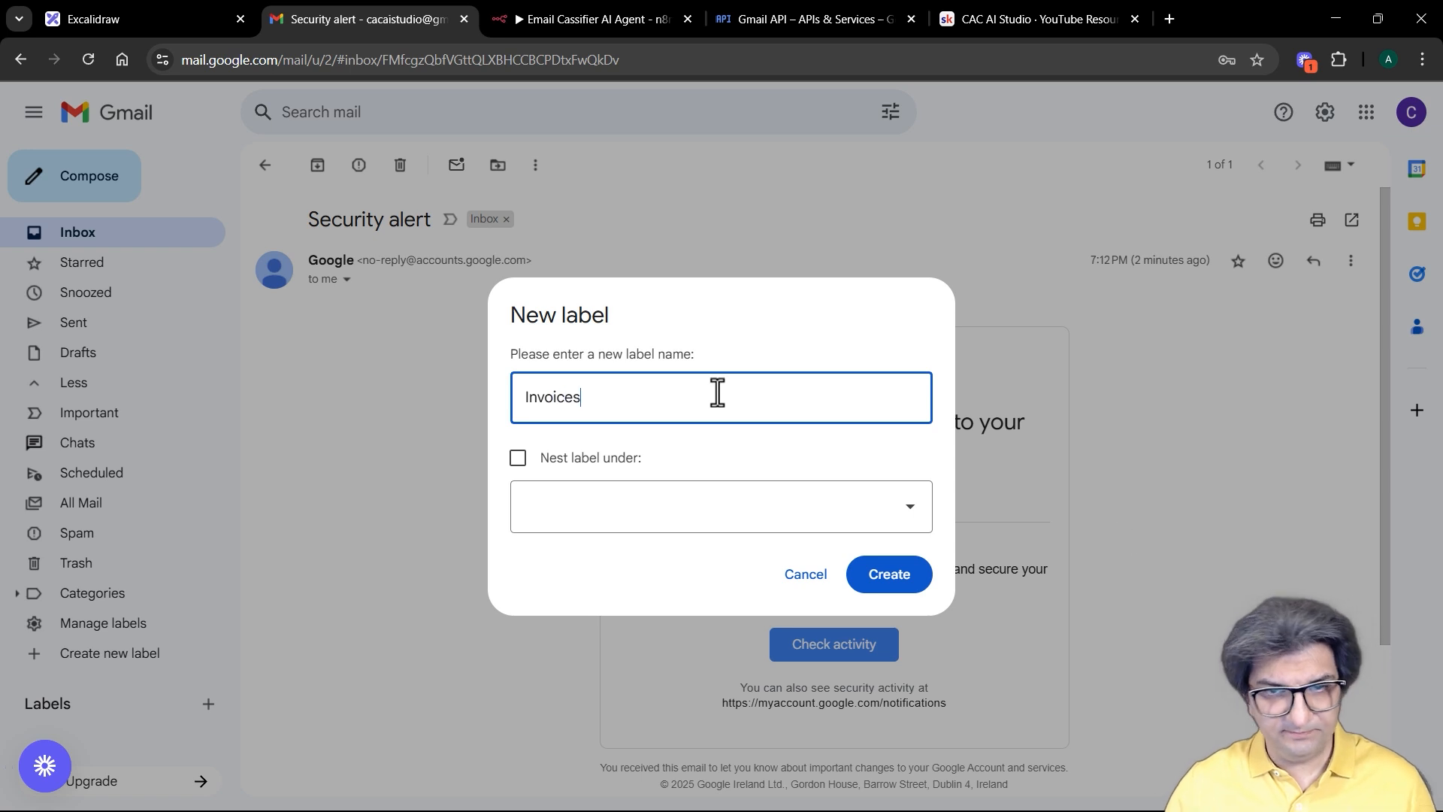
pyautogui.click(864, 577)
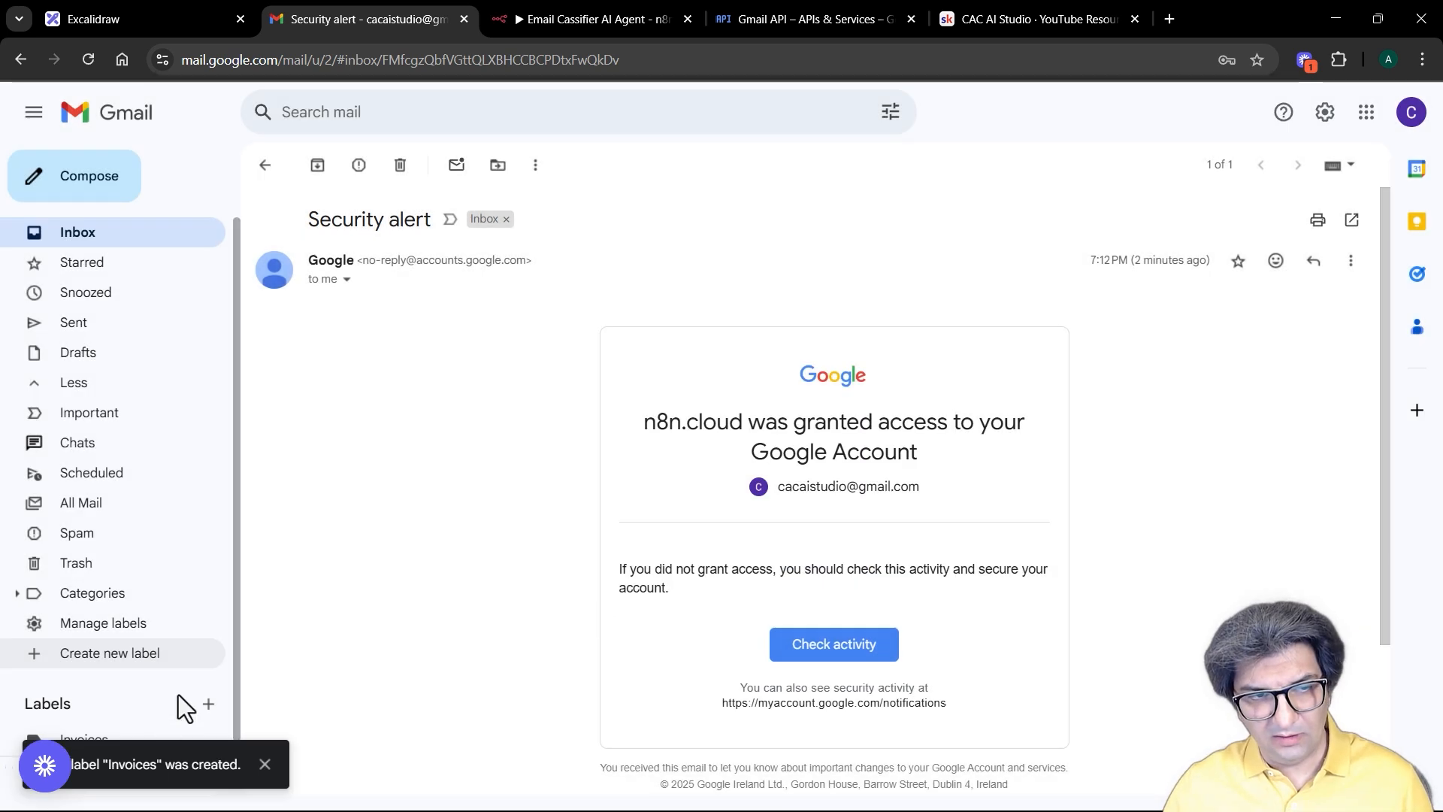
pyautogui.click(137, 659)
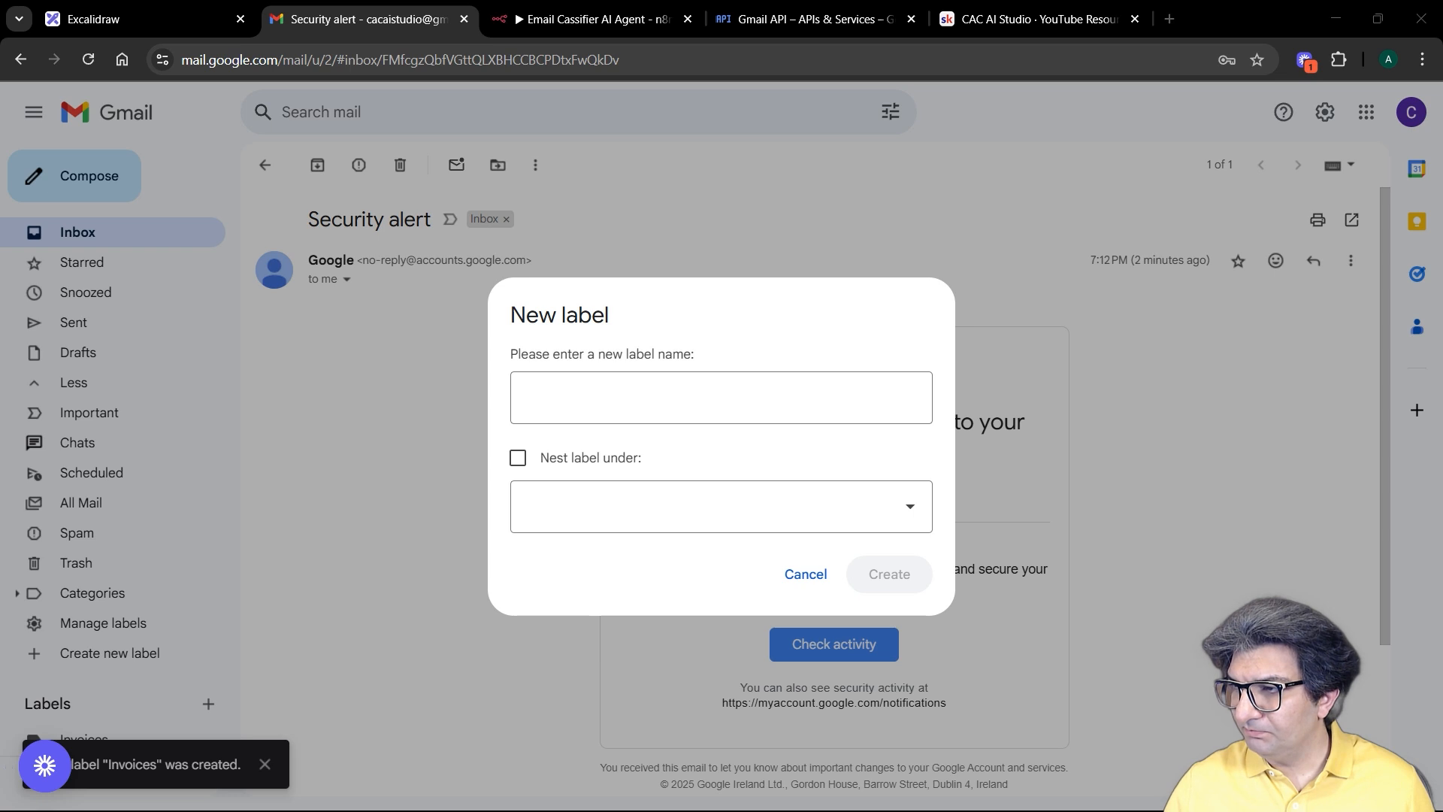
pyautogui.click(563, 390)
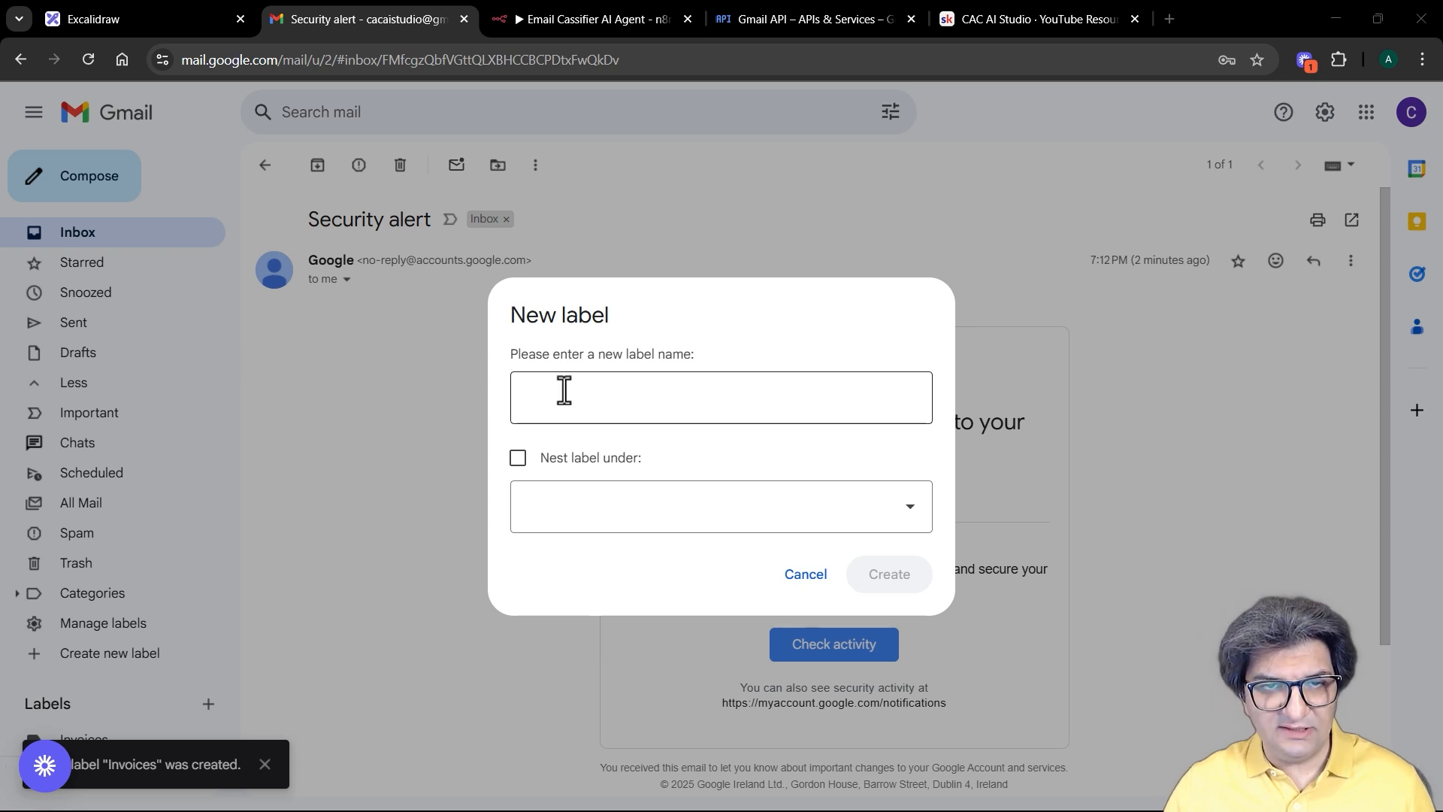
pyautogui.write('High Priority')
pyautogui.click(894, 580)
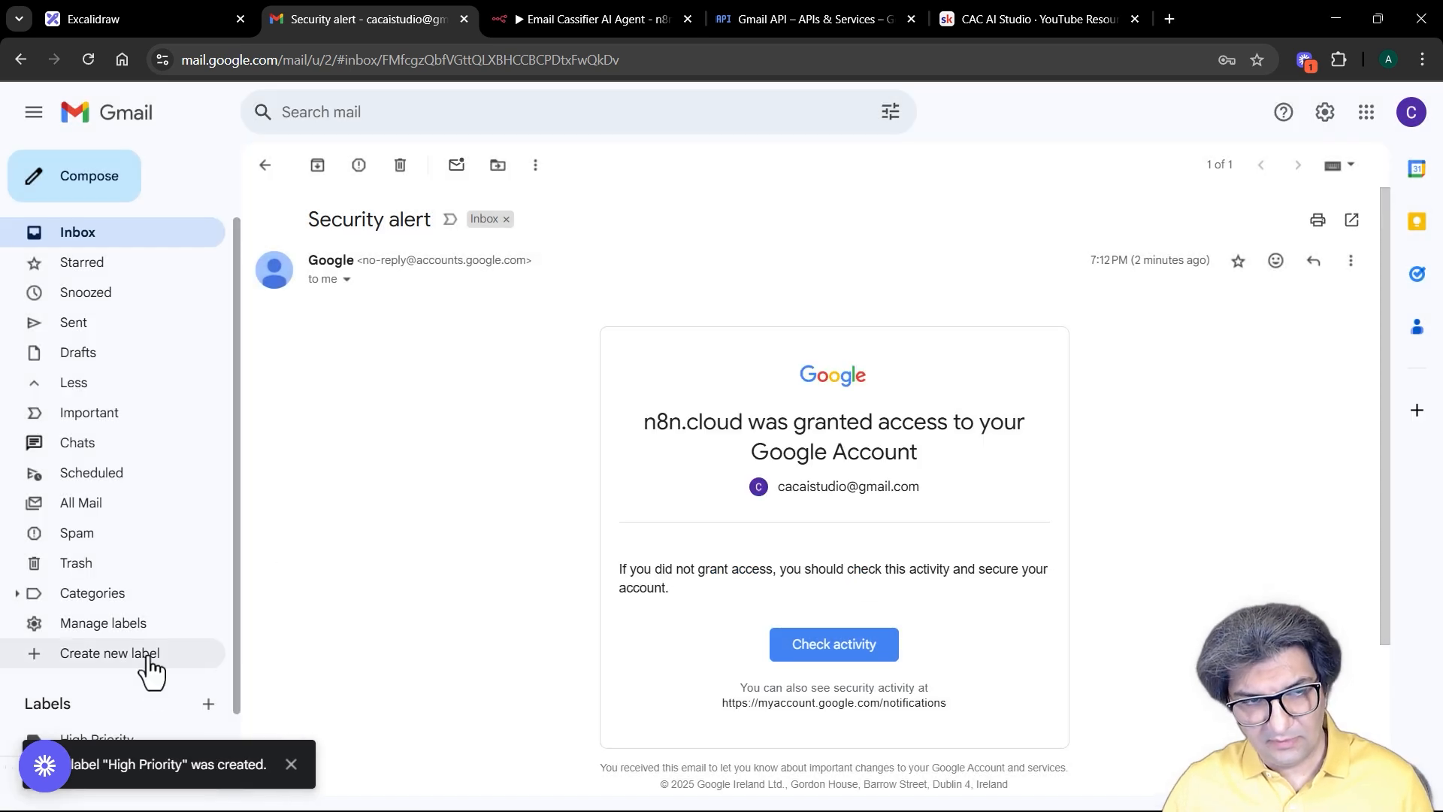
# Step: Create the Gmail labels Customer Support and Meetings & Scheduling
pyautogui.scroll(-1, 150, 623)
pyautogui.click(208, 659)
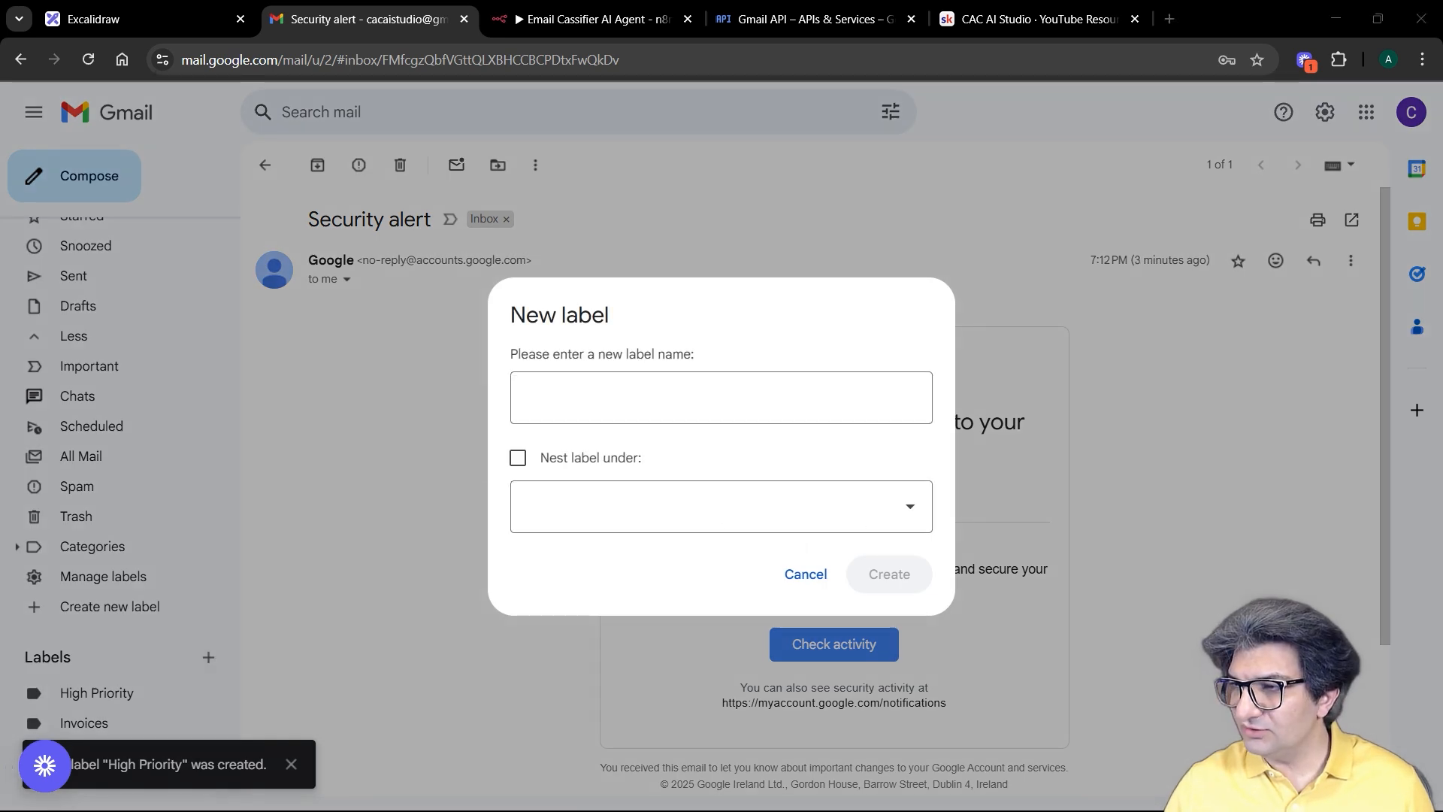
pyautogui.click(599, 391)
pyautogui.write('Customer Support')
pyautogui.click(889, 575)
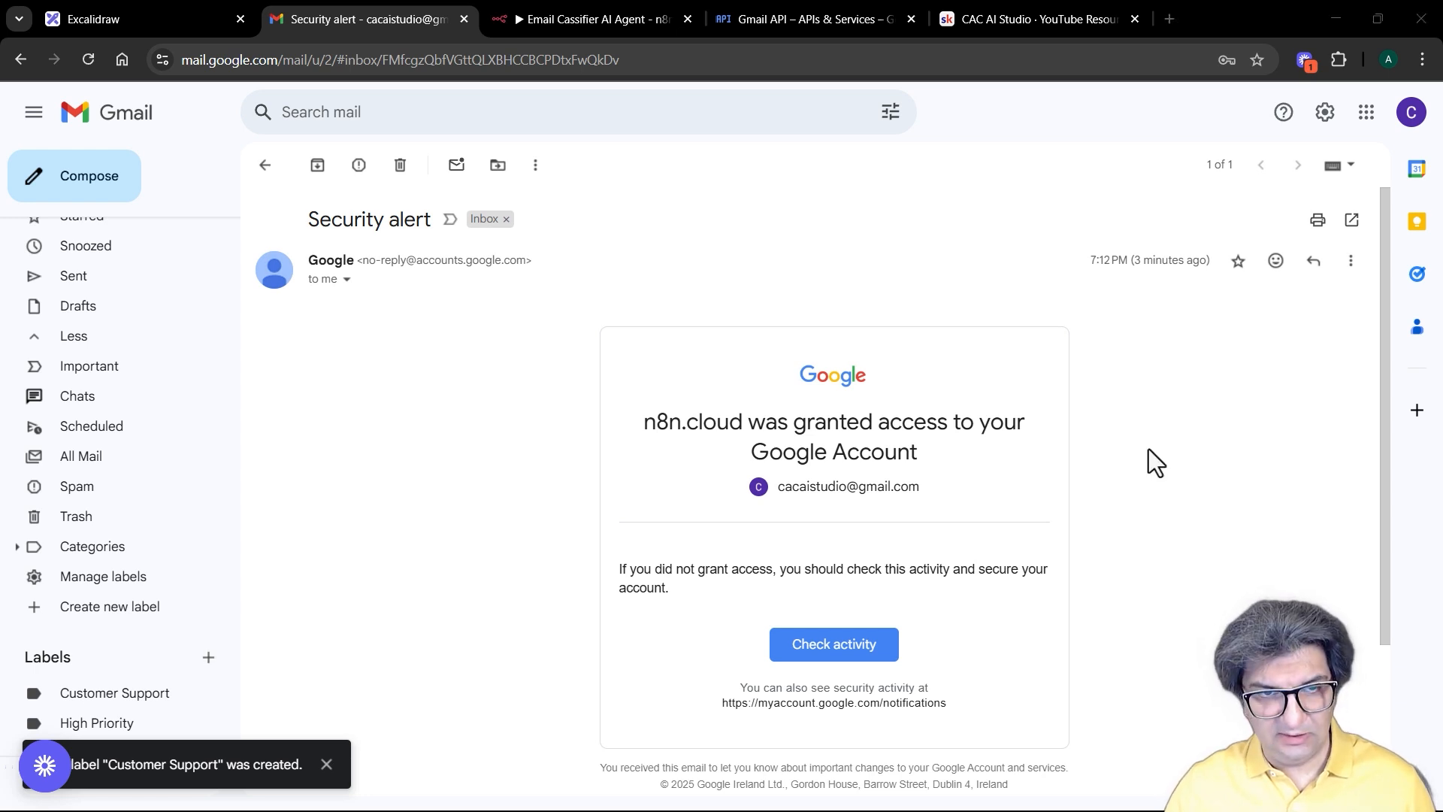
pyautogui.click(208, 659)
pyautogui.write('Meetings & Scheduling')
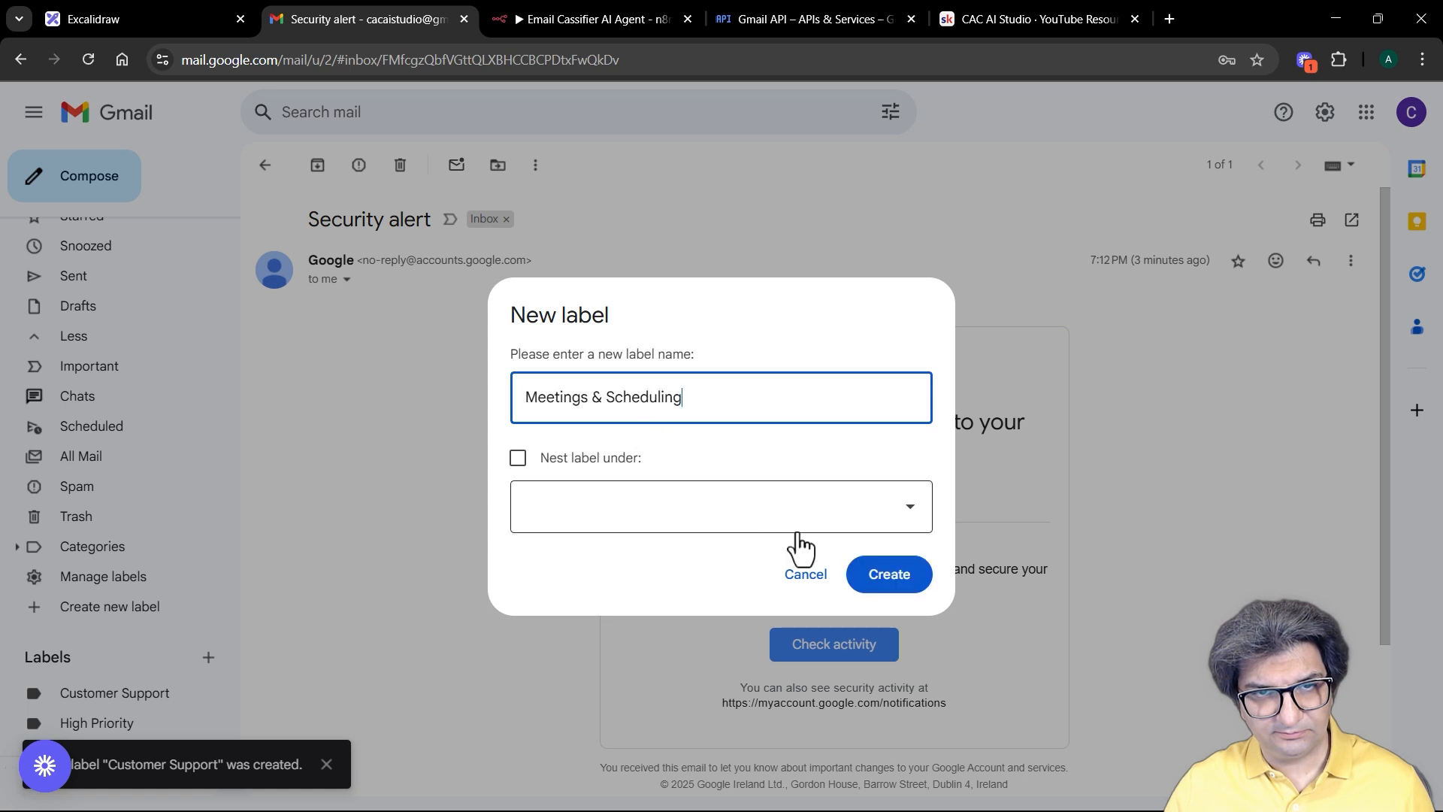
pyautogui.click(900, 580)
pyautogui.scroll(-3, 242, 490)
pyautogui.scroll(-1, 152, 628)
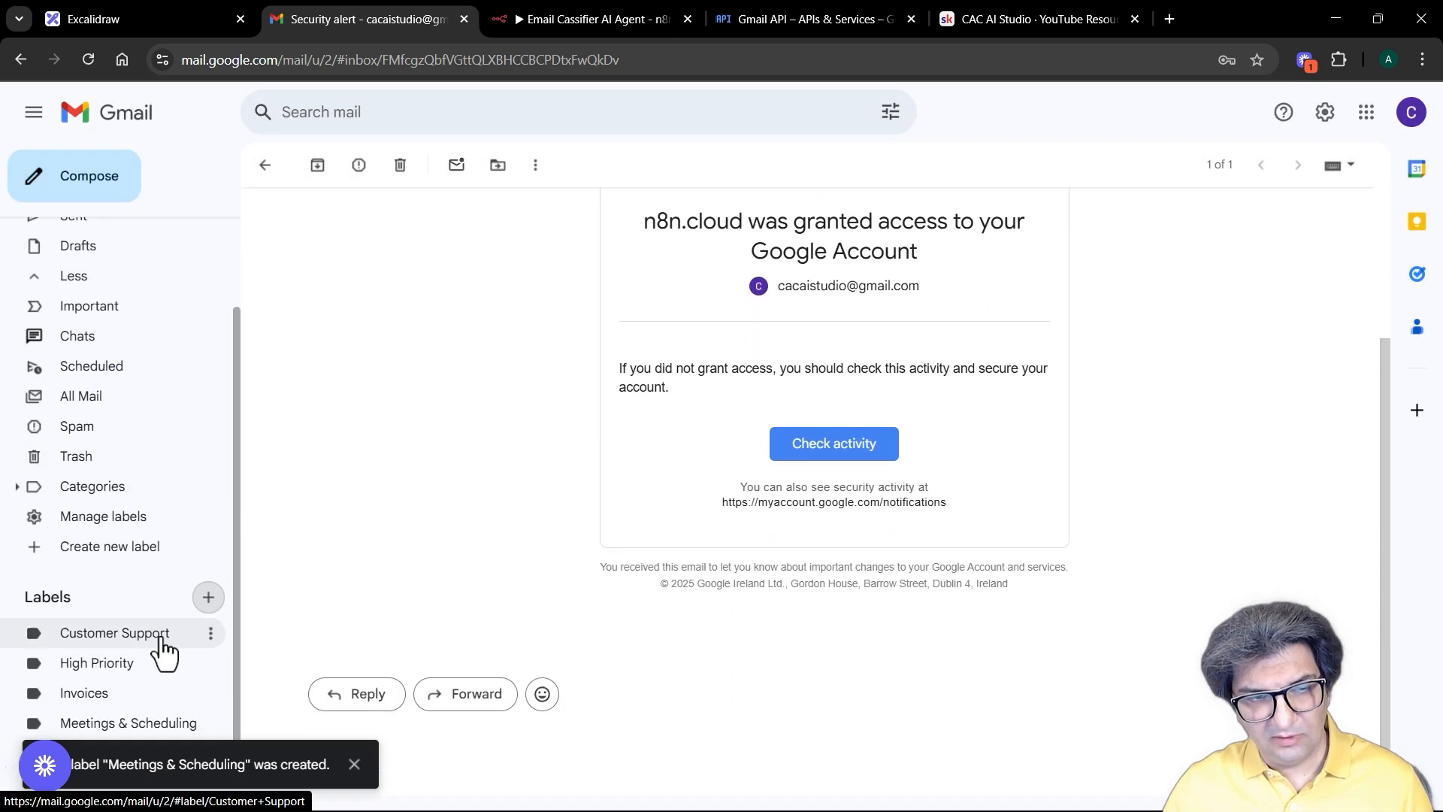
pyautogui.click(585, 21)
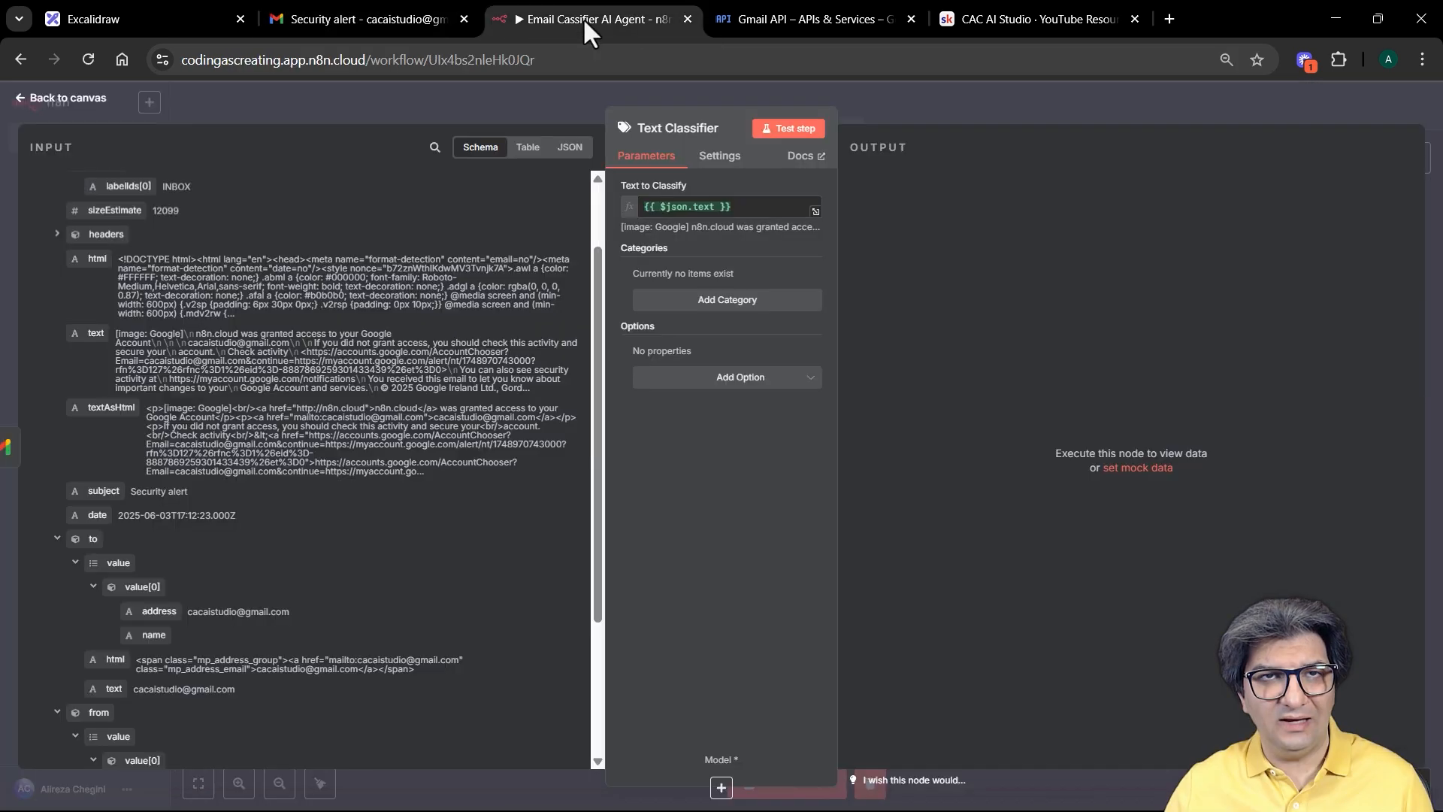
# Step: Add four blank category entries, each with name and description slots, to the Text Classifier
pyautogui.click(770, 307)
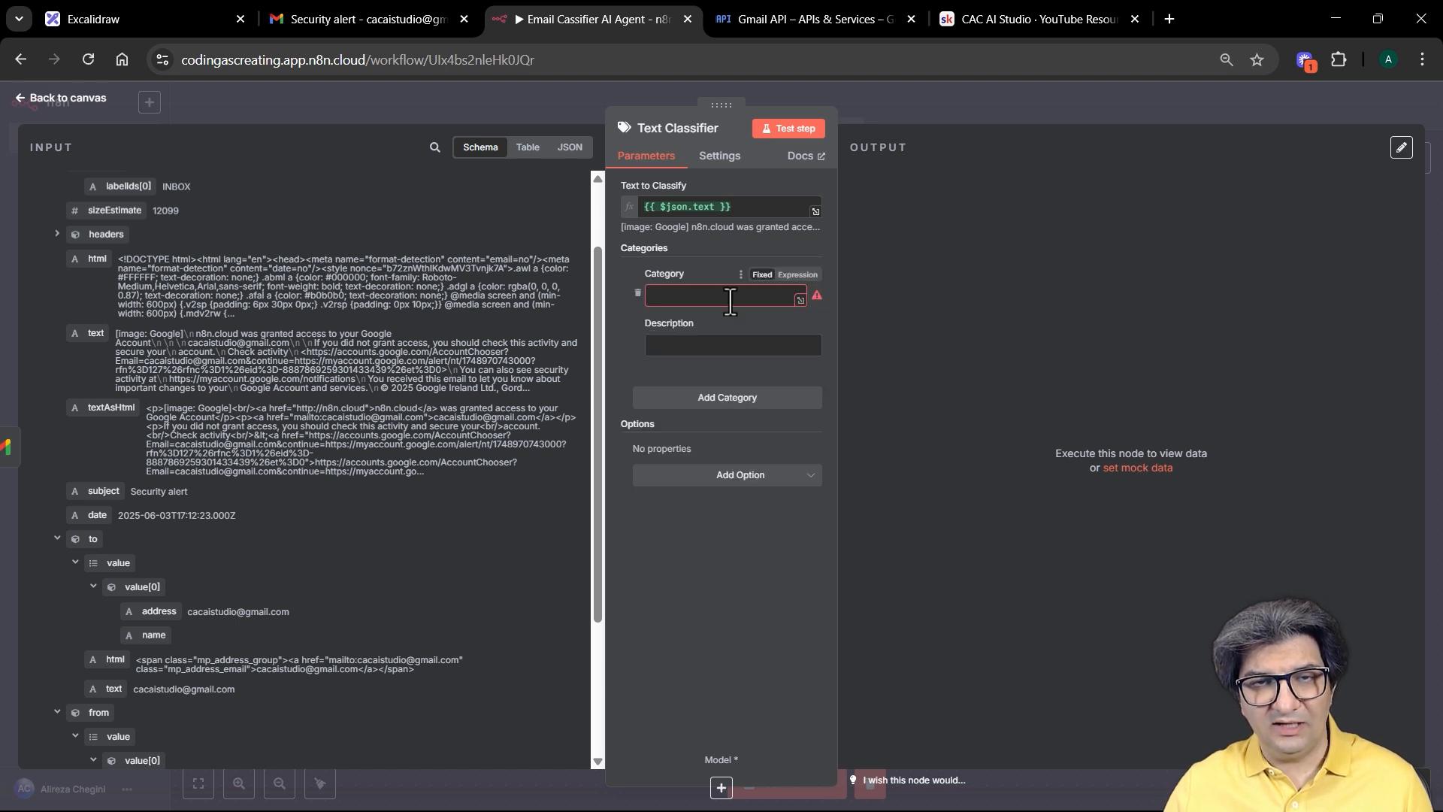
pyautogui.click(723, 398)
pyautogui.click(720, 528)
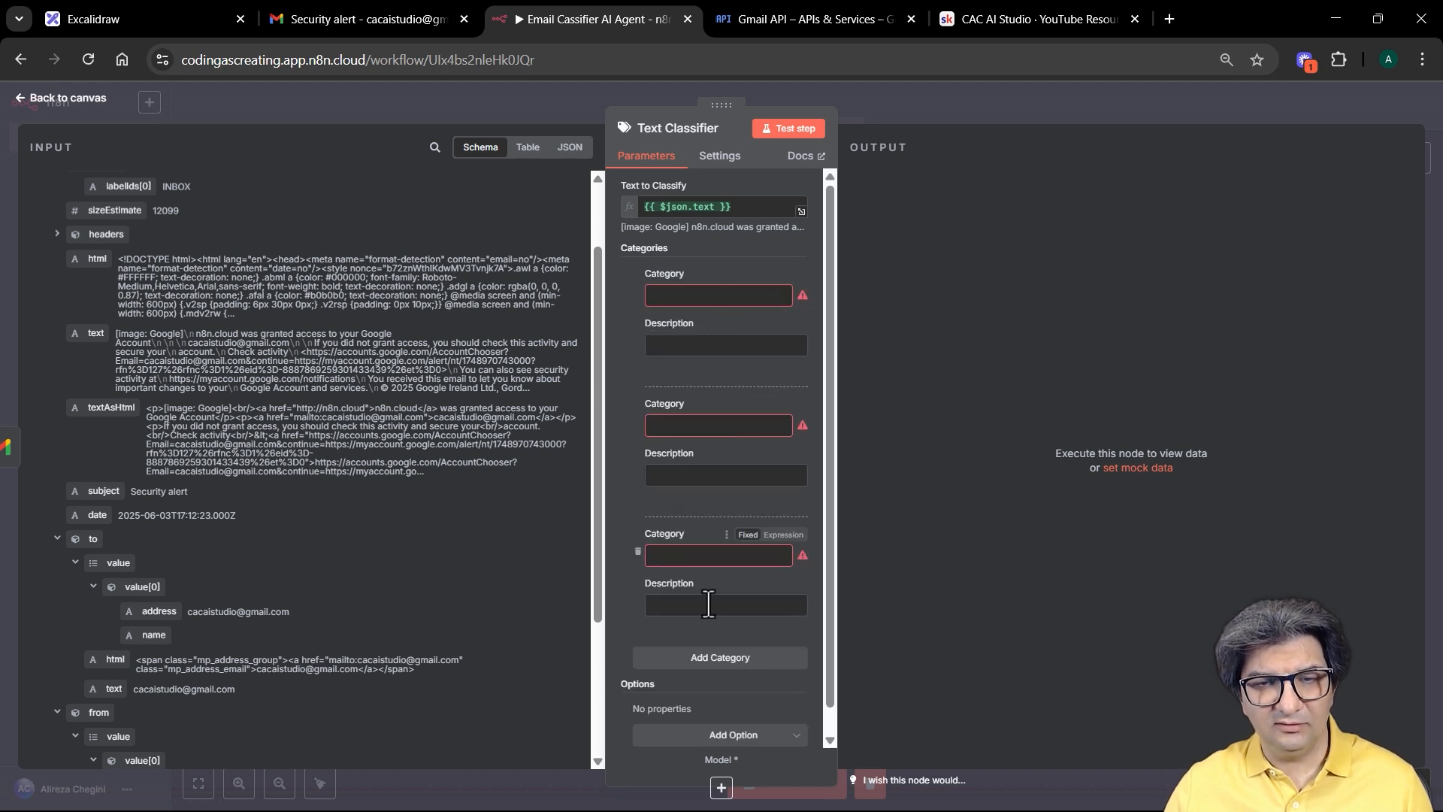
pyautogui.click(706, 664)
pyautogui.scroll(-2, 774, 304)
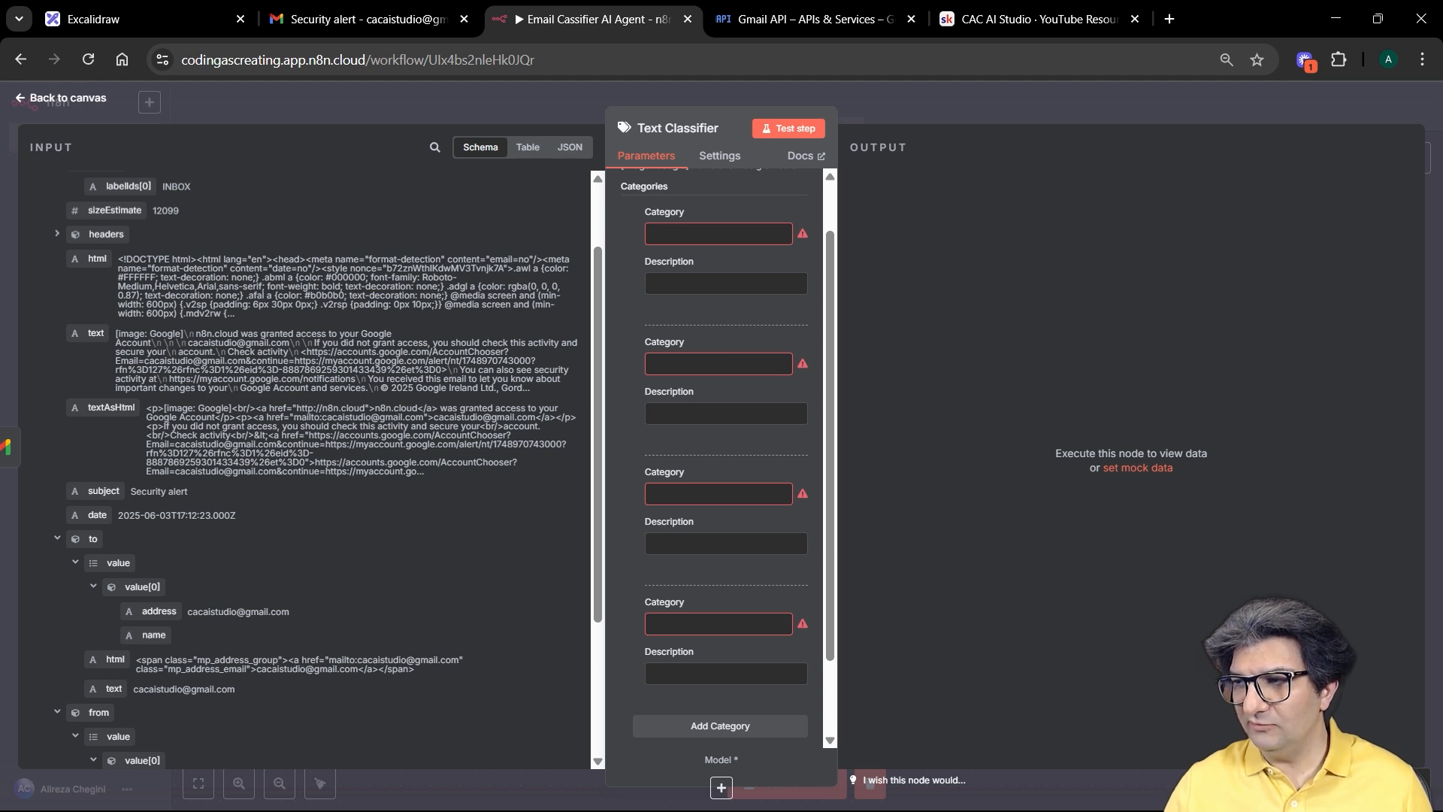
# Step: Name the first category Invoices and paste in its description
pyautogui.click(669, 234)
pyautogui.write('Invoices')
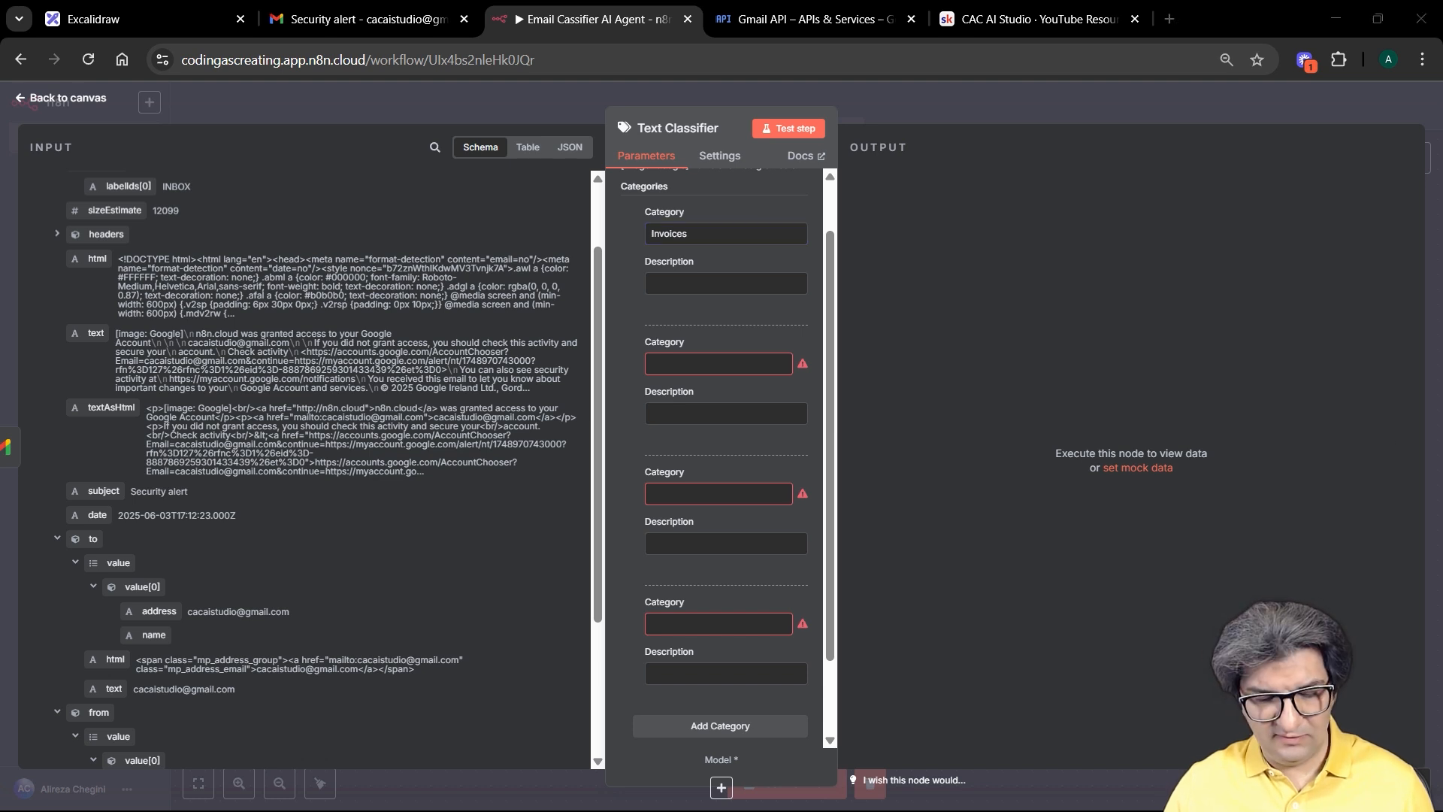
pyautogui.click(669, 283)
pyautogui.write('"Payment due for your recent order"')
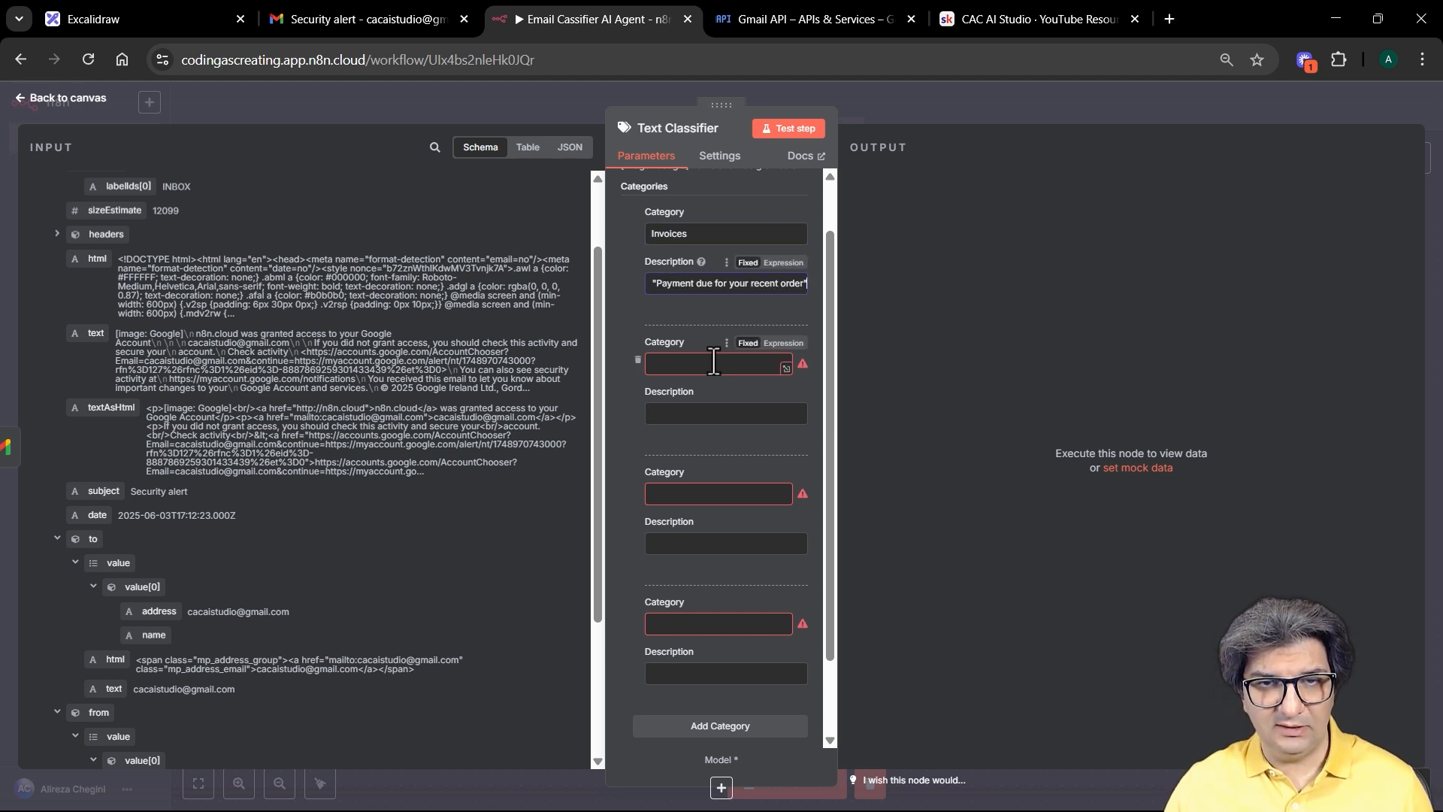
pyautogui.scroll(-3, 713, 363)
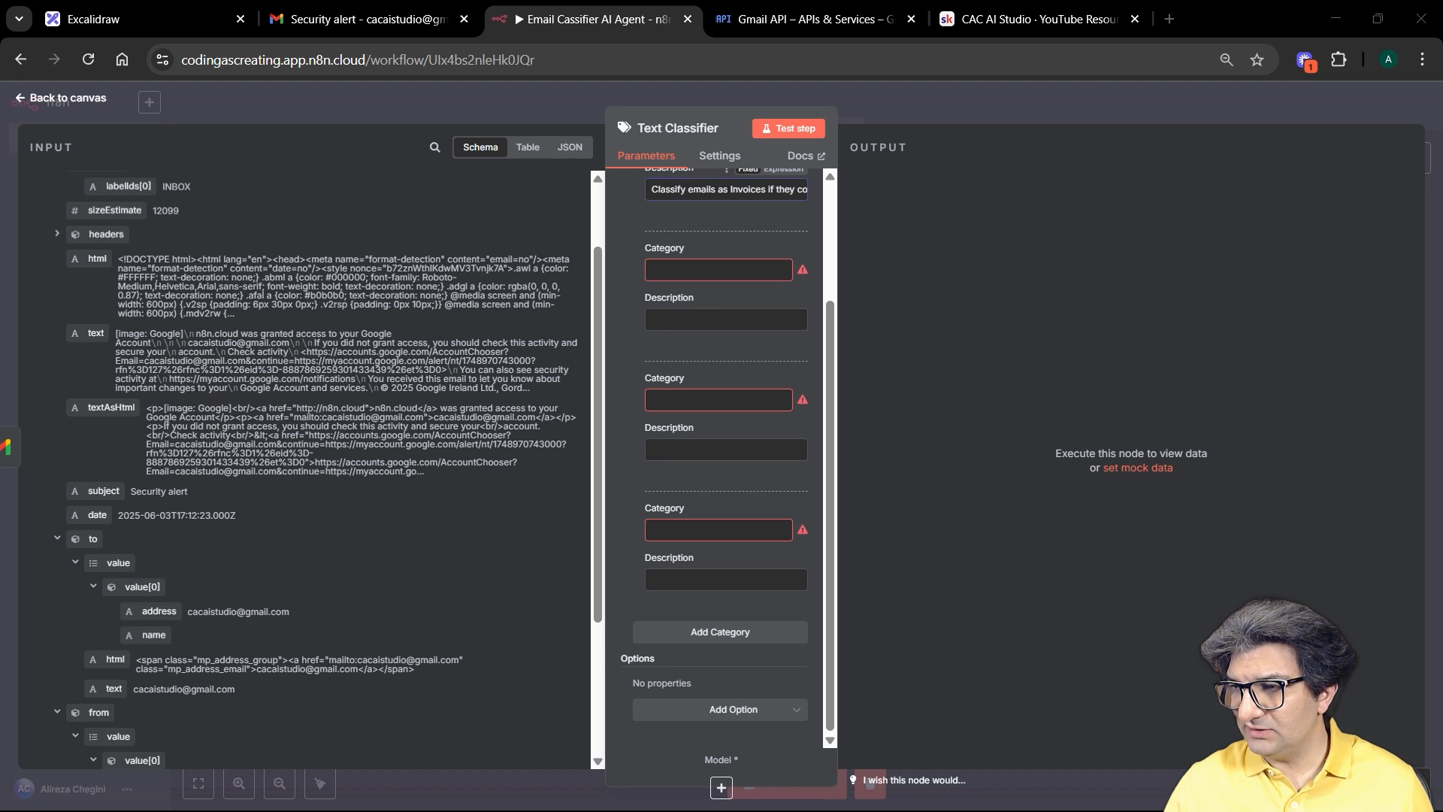
# Step: Name the second category High Priority and paste in its description
pyautogui.click(660, 270)
pyautogui.write('High Priority')
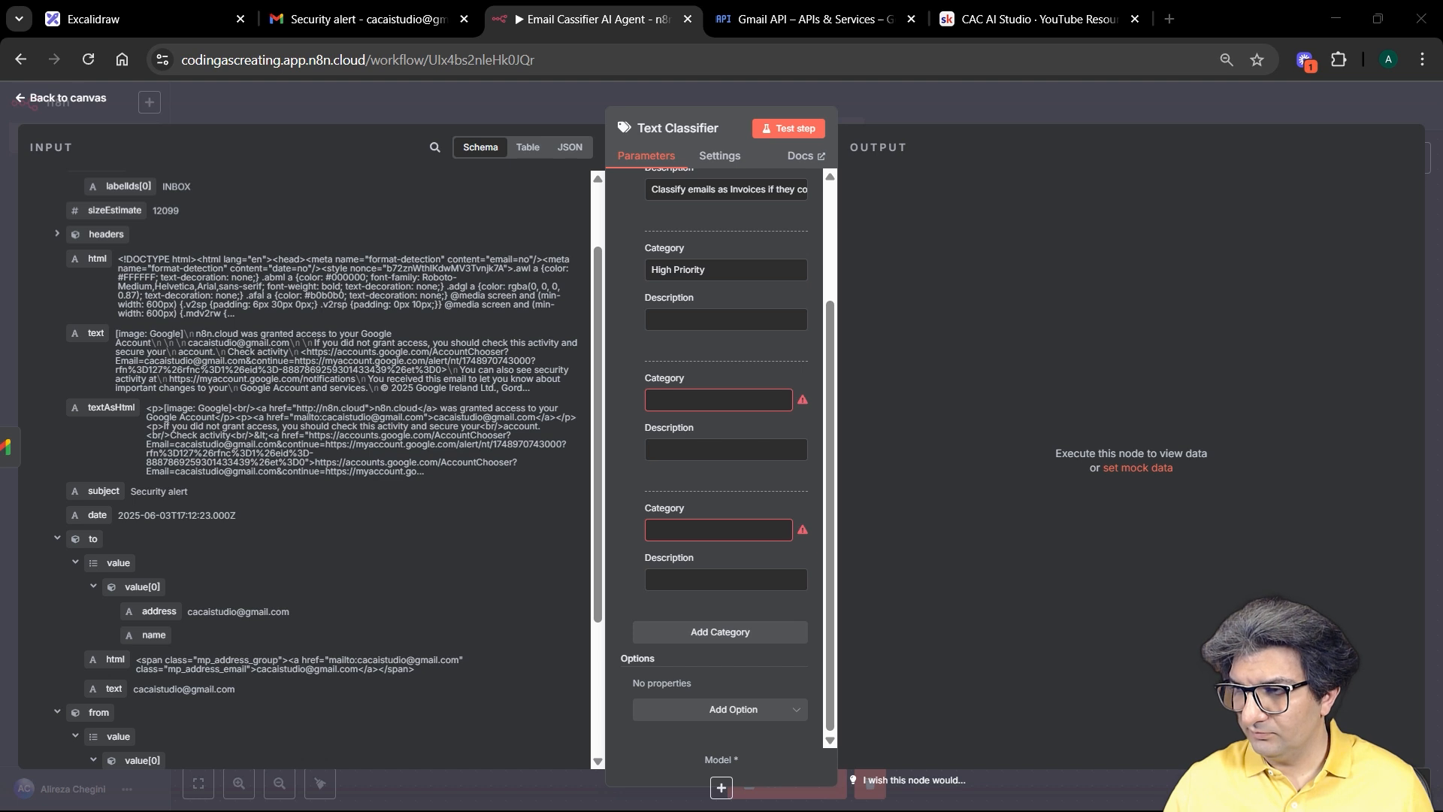
pyautogui.click(695, 320)
pyautogui.hotkey('ctrl', 'v')
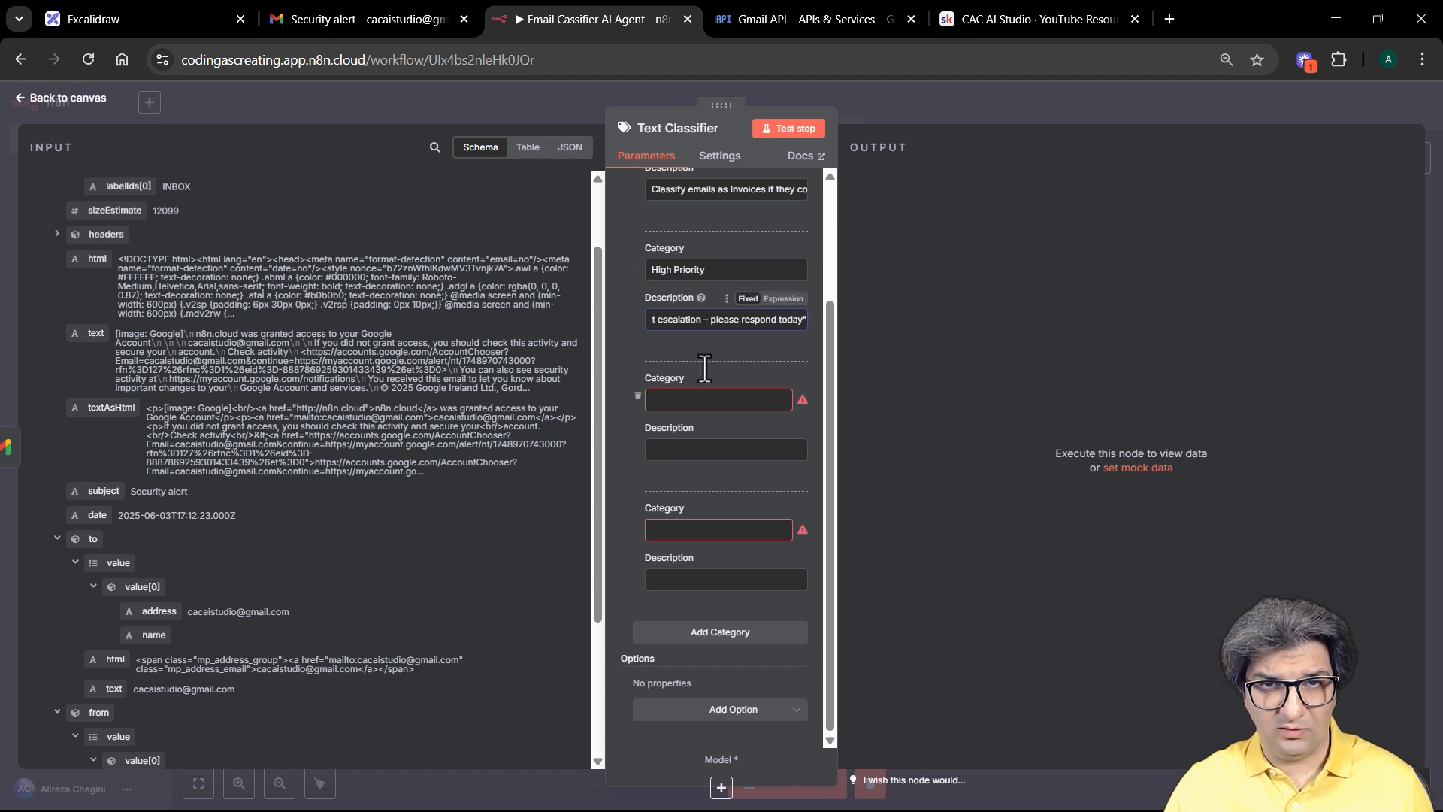
# Step: Fill the third category as Customer Support with its pasted description
pyautogui.hotkey('alt', 'Tab')
pyautogui.click(691, 399)
pyautogui.write('Customer Support')
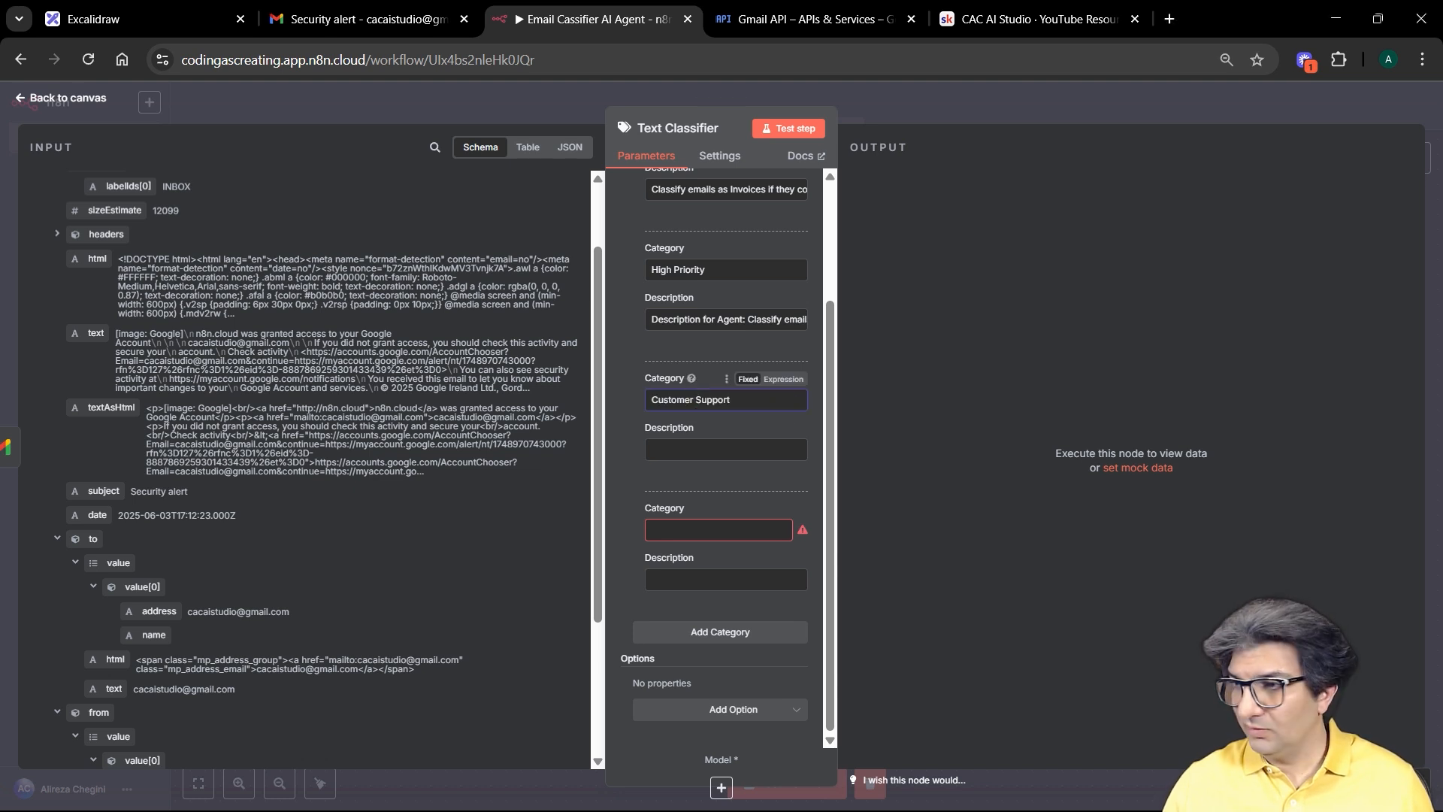
pyautogui.hotkey('alt', 'Tab')
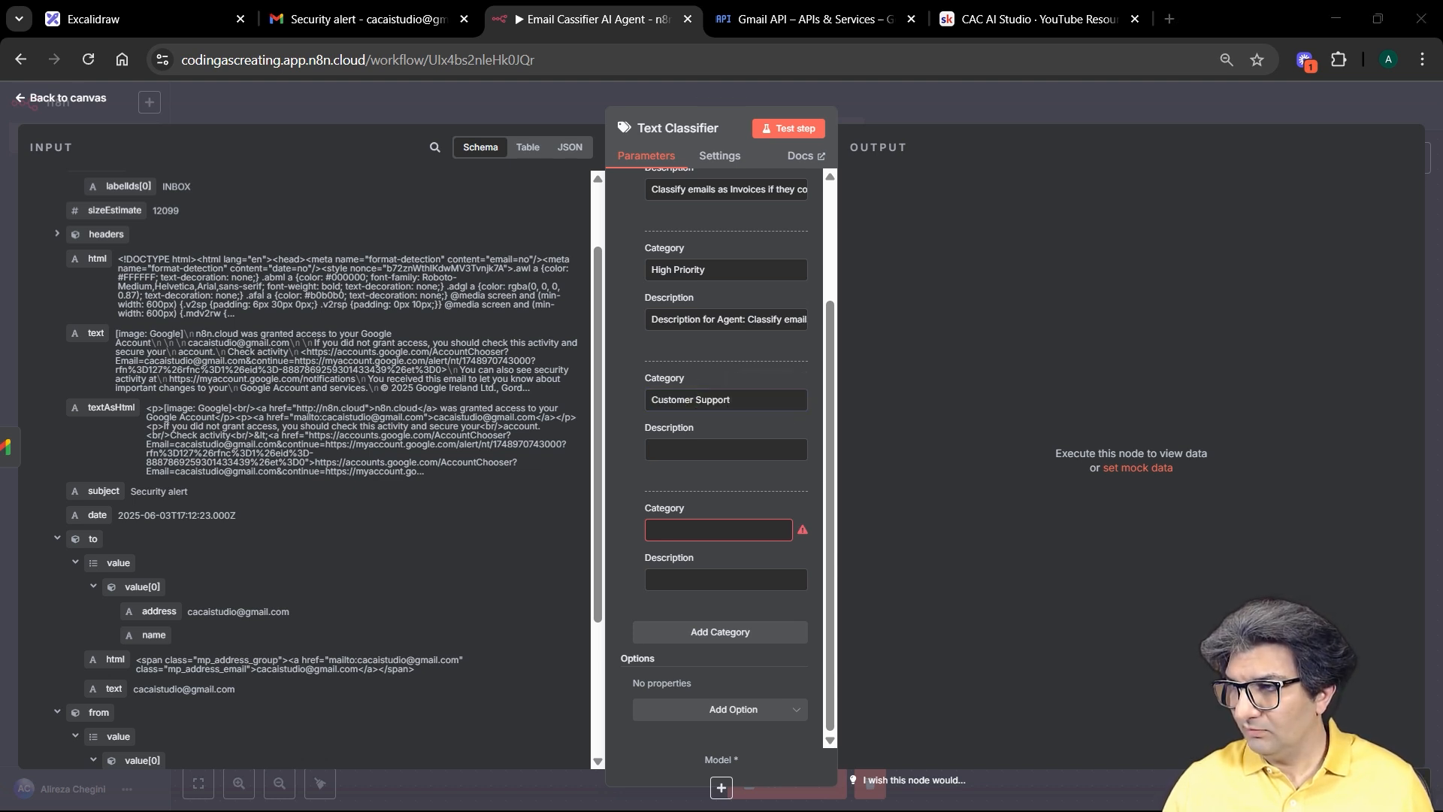
pyautogui.click(728, 449)
pyautogui.write('Follow-up on support ticket #12345')
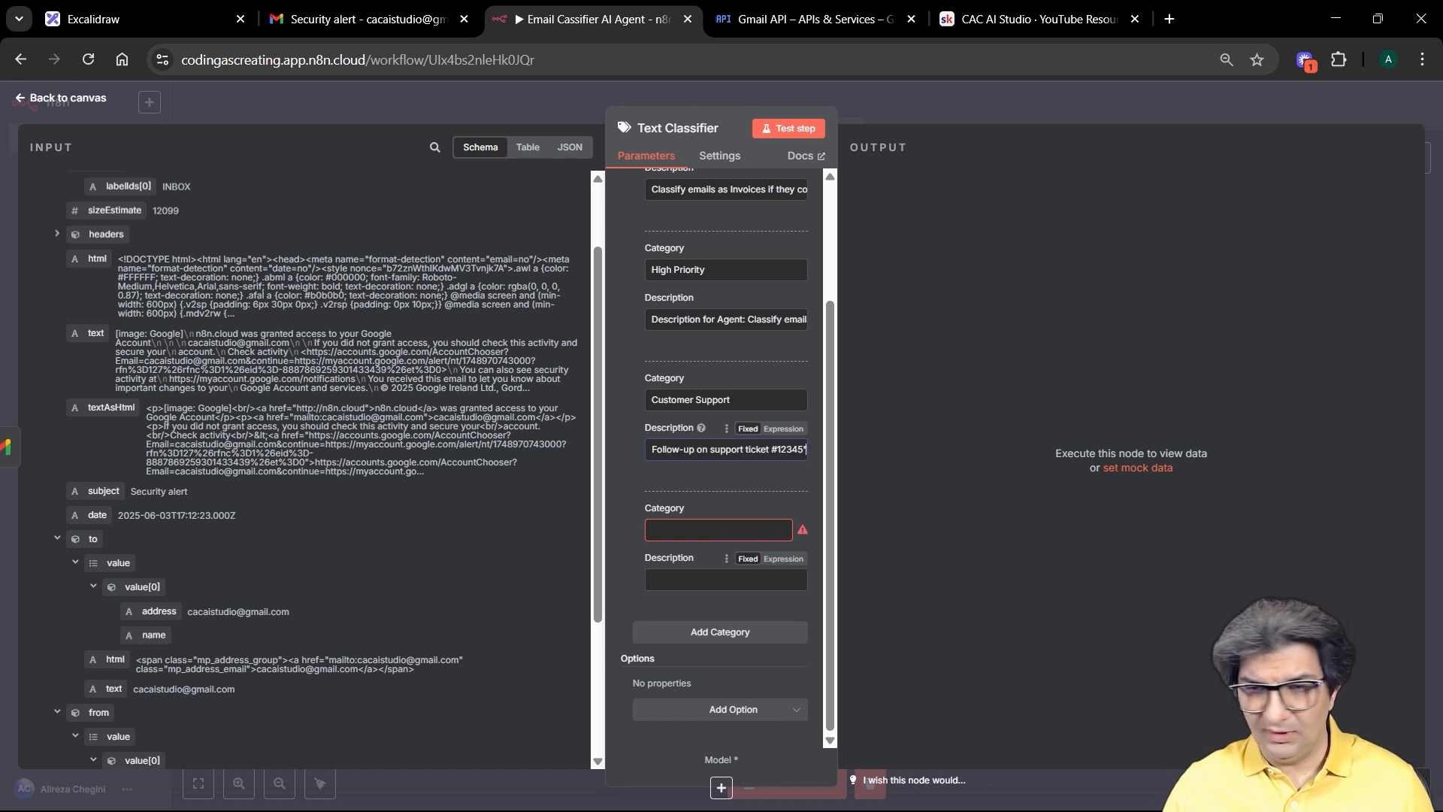
# Step: Fill the fourth category as Meetings & Scheduling with its pasted description
pyautogui.hotkey('alt', 'Tab')
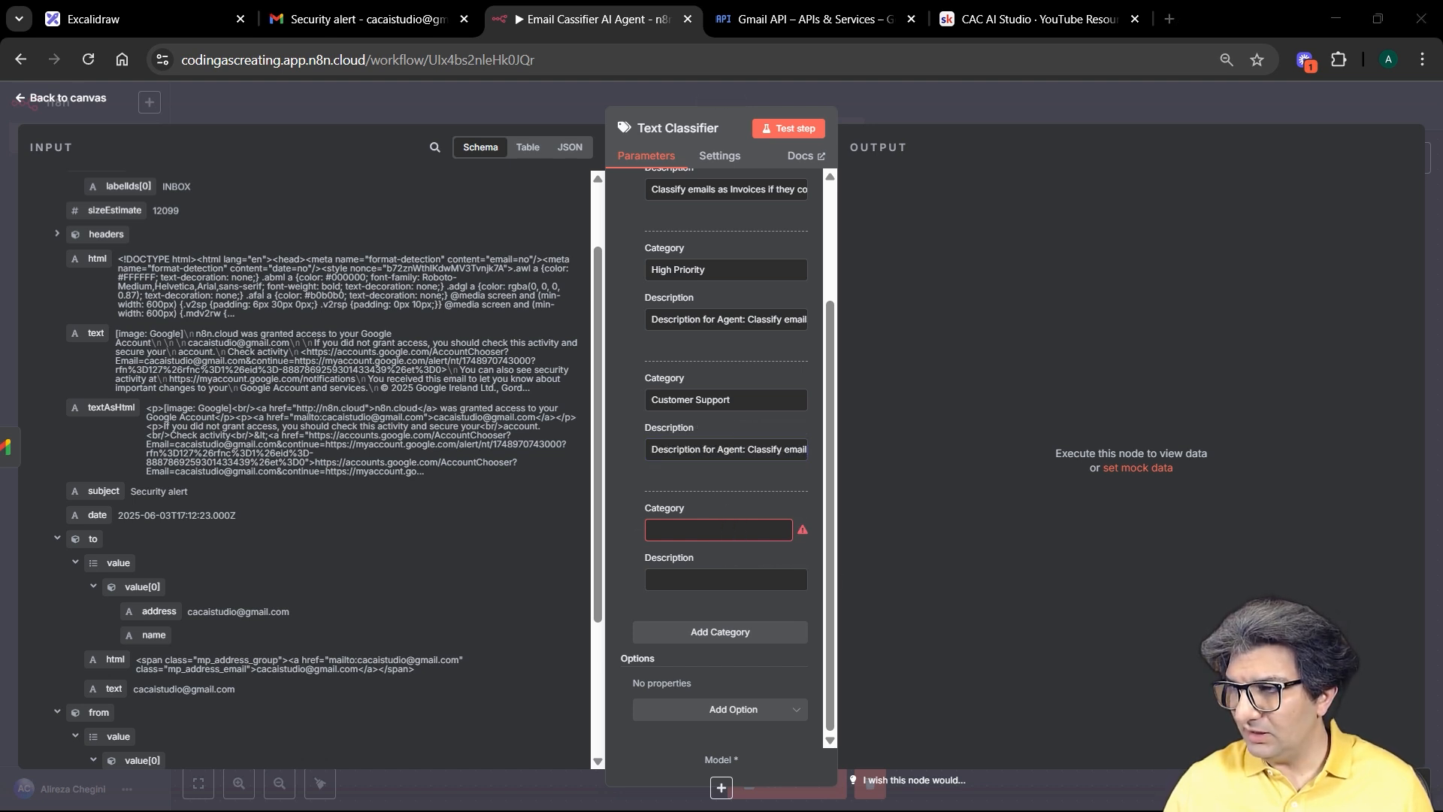
pyautogui.click(729, 529)
pyautogui.write('Meetings & Scheduling')
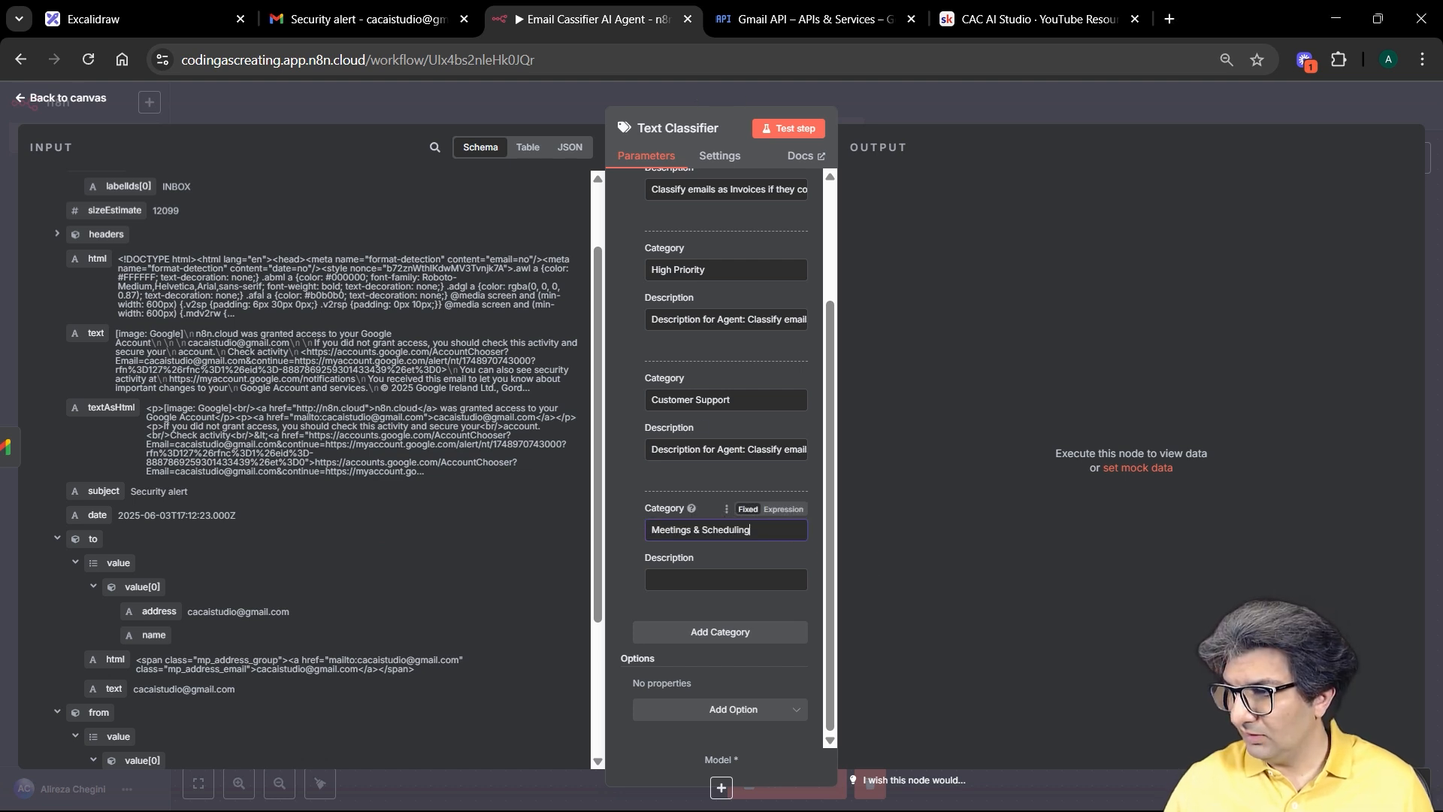
pyautogui.hotkey('alt', 'Tab')
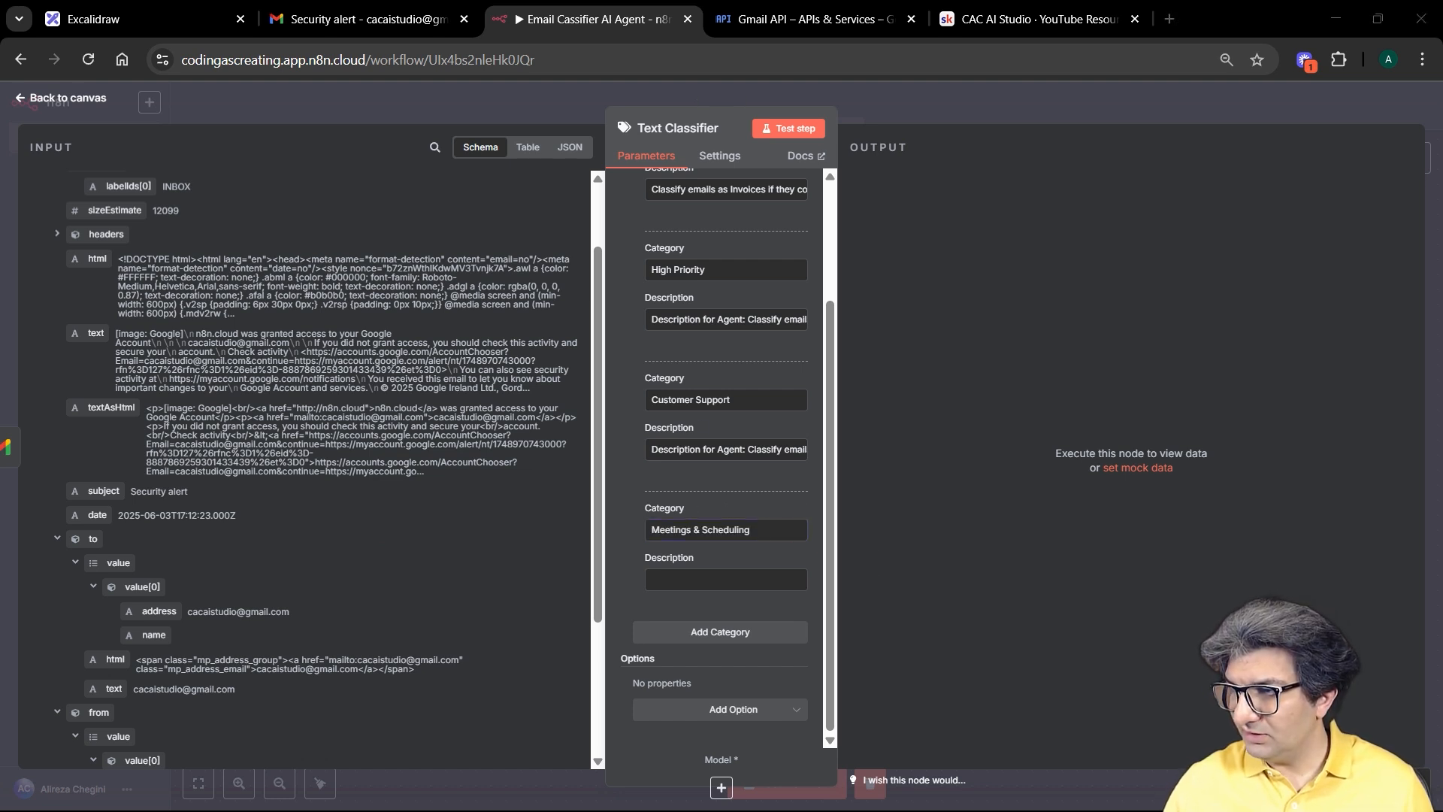
pyautogui.click(725, 579)
pyautogui.hotkey('ctrl', 'v')
# Step: Remove the 'Description for Agent:' prefix from the Customer Support and High Priority descriptions
pyautogui.click(751, 449)
pyautogui.moveTo(752, 449); pyautogui.dragTo(588, 459)
pyautogui.press('BackSpace')
pyautogui.moveTo(748, 320); pyautogui.dragTo(599, 312)
pyautogui.press('BackSpace')
# Step: Review the Text Classifier's Settings, then close its details panel
pyautogui.scroll(3, 707, 481)
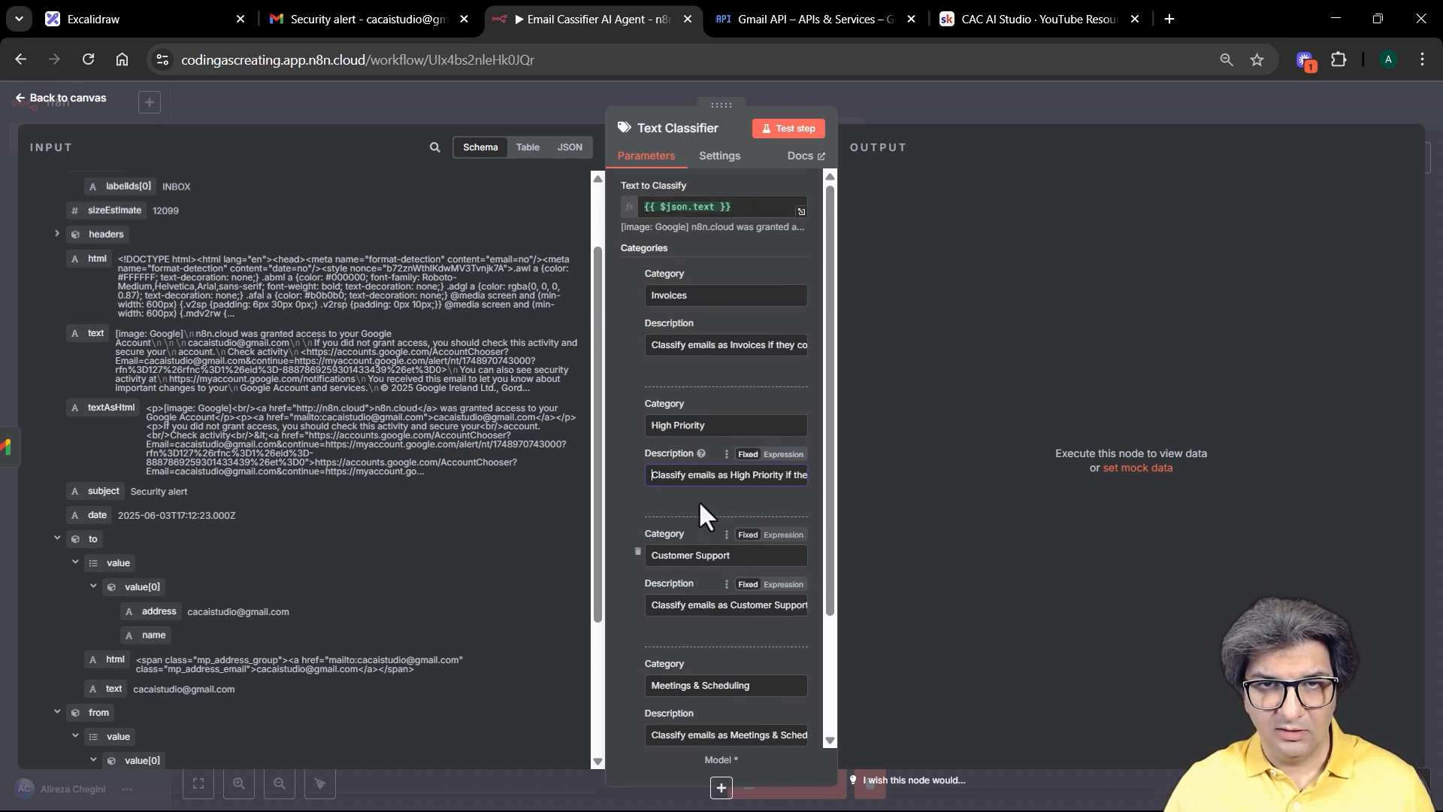
pyautogui.scroll(-3, 698, 508)
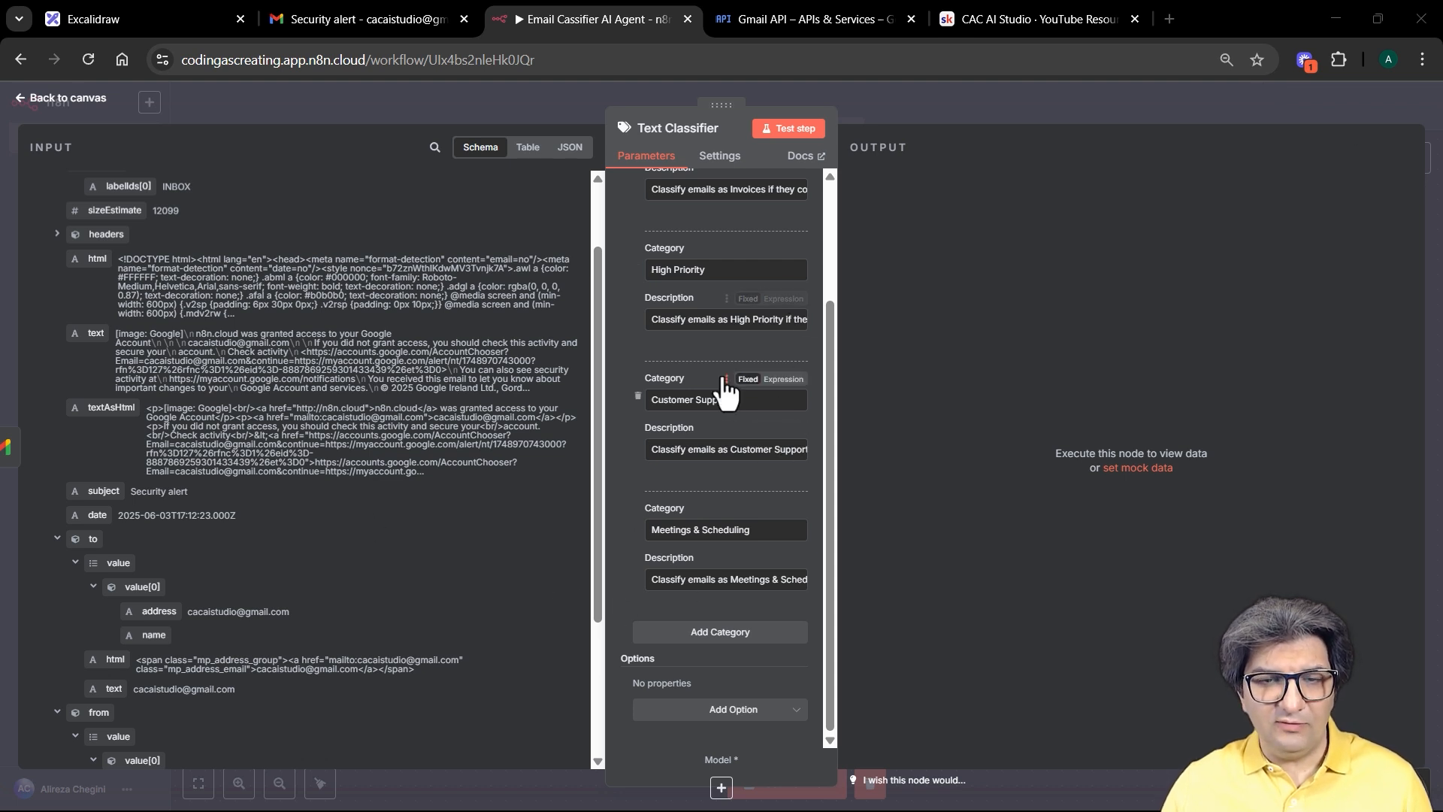
pyautogui.scroll(3, 727, 443)
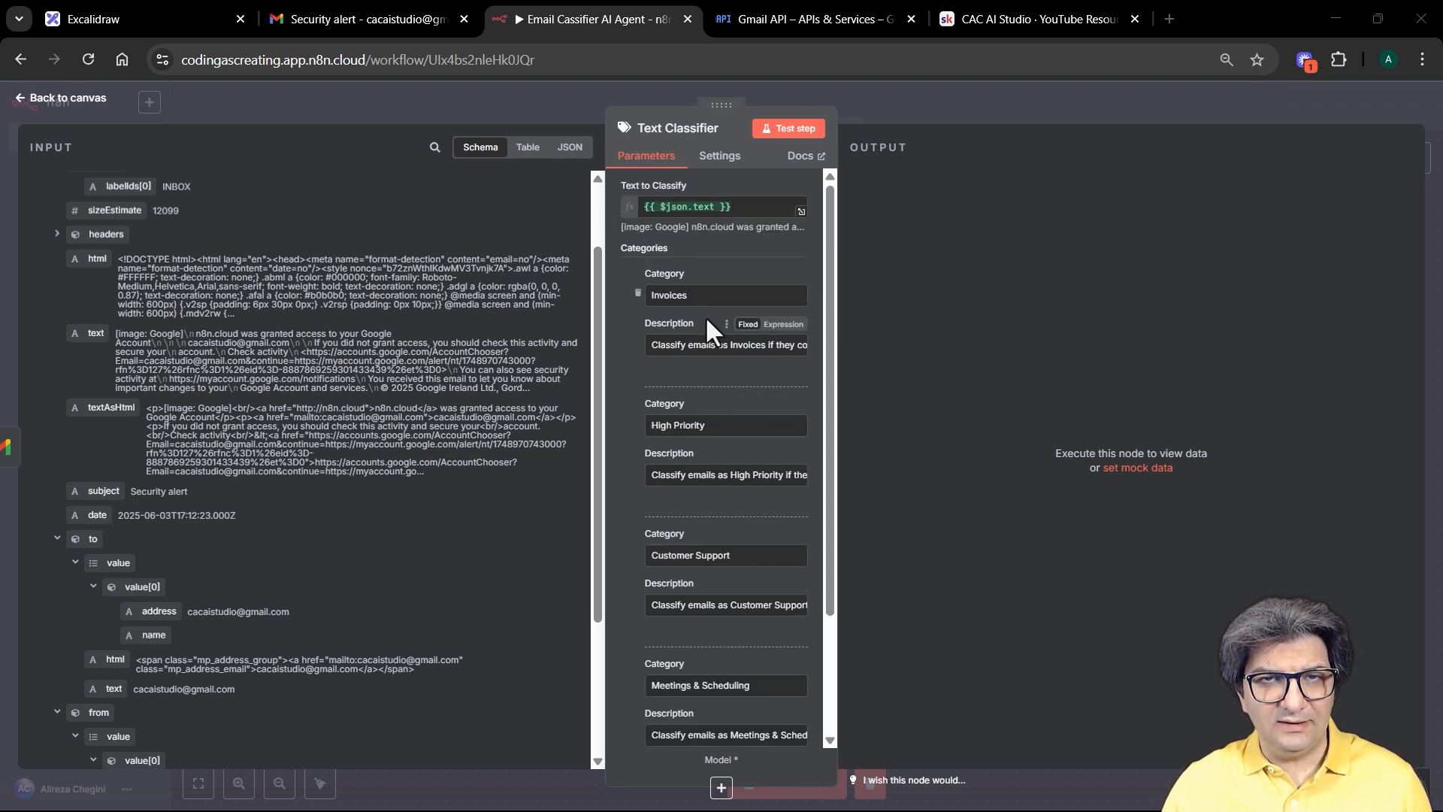
pyautogui.click(720, 156)
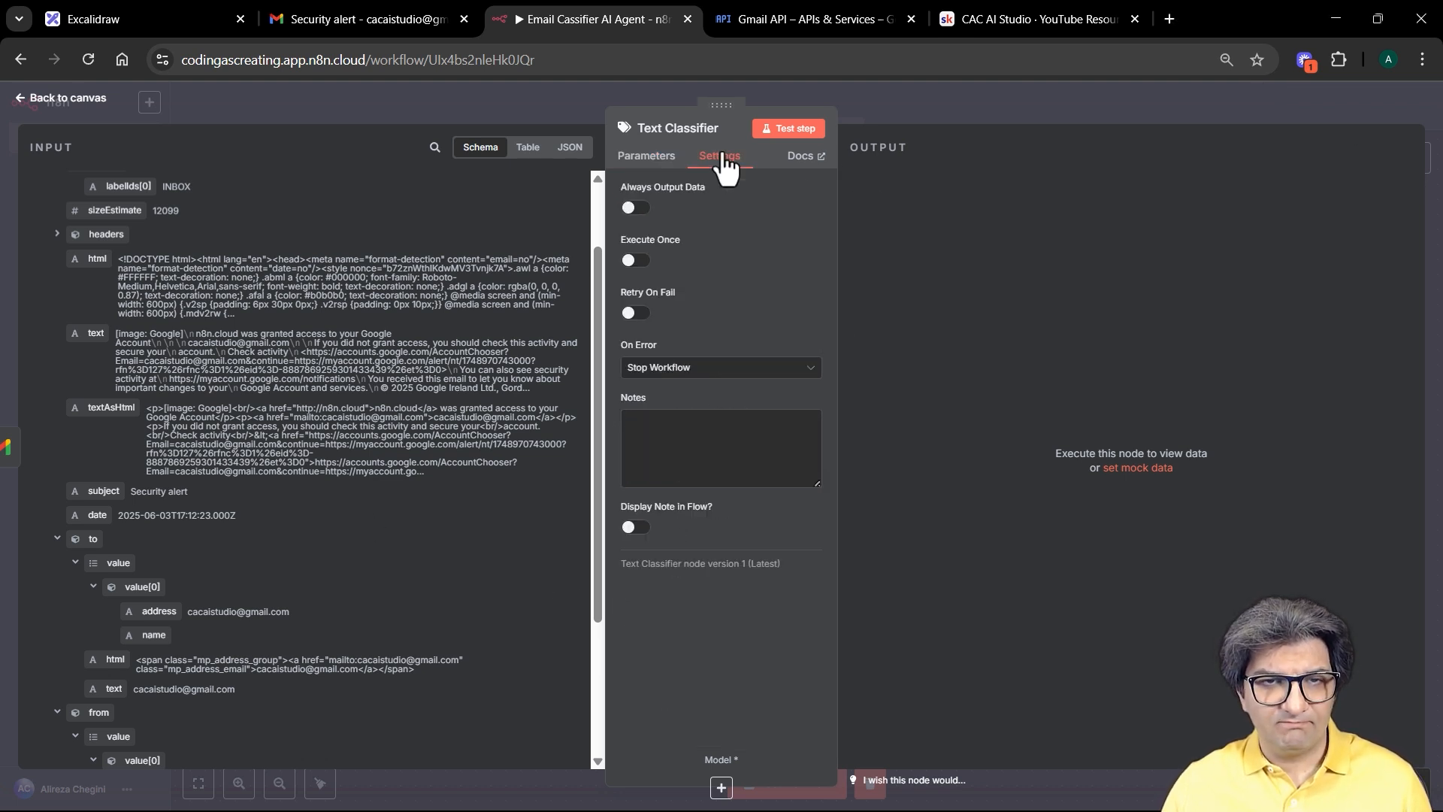
pyautogui.click(878, 90)
# Step: Save the workflow and connect an OpenAI Chat Model using gpt-4o to the Text Classifier
pyautogui.click(1215, 108)
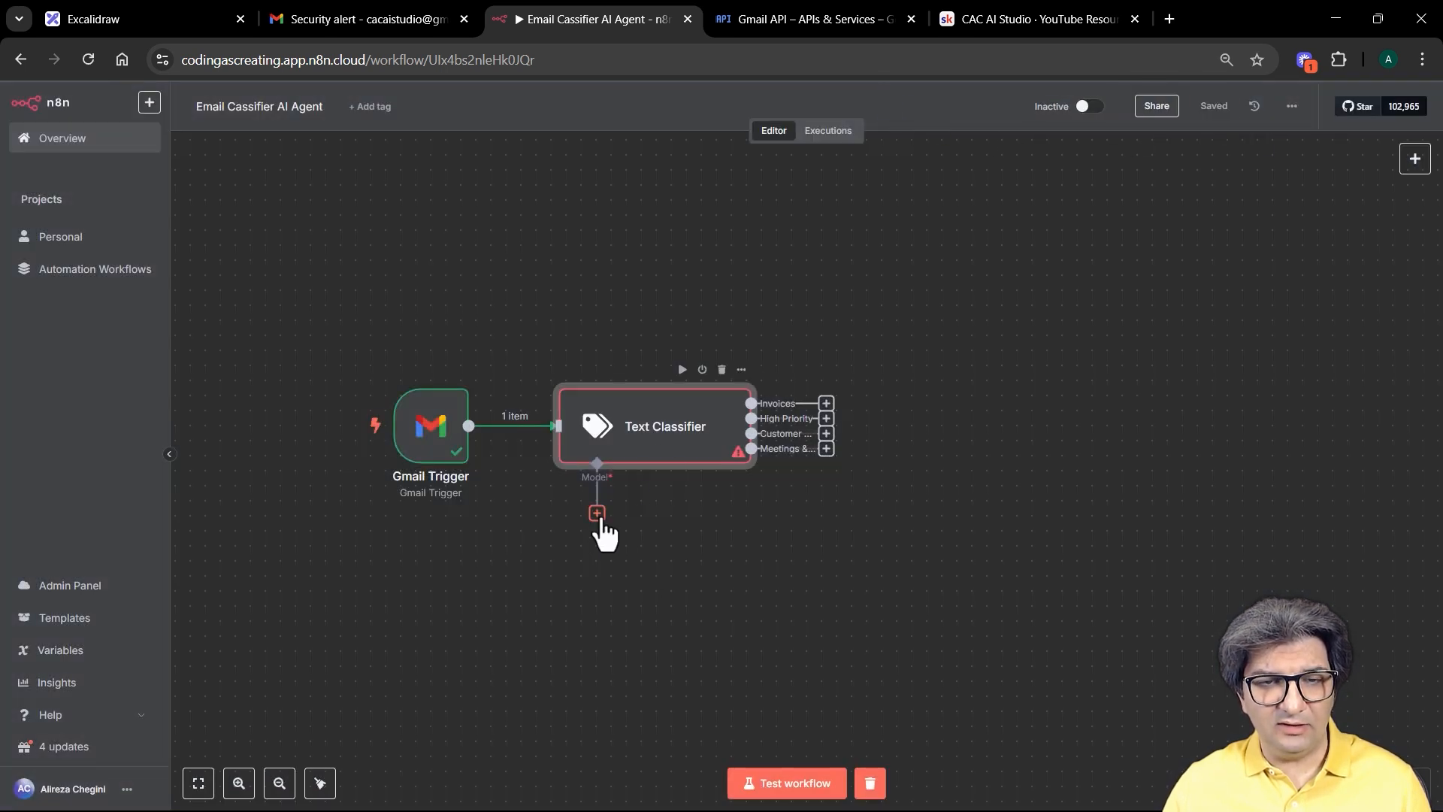
pyautogui.click(596, 512)
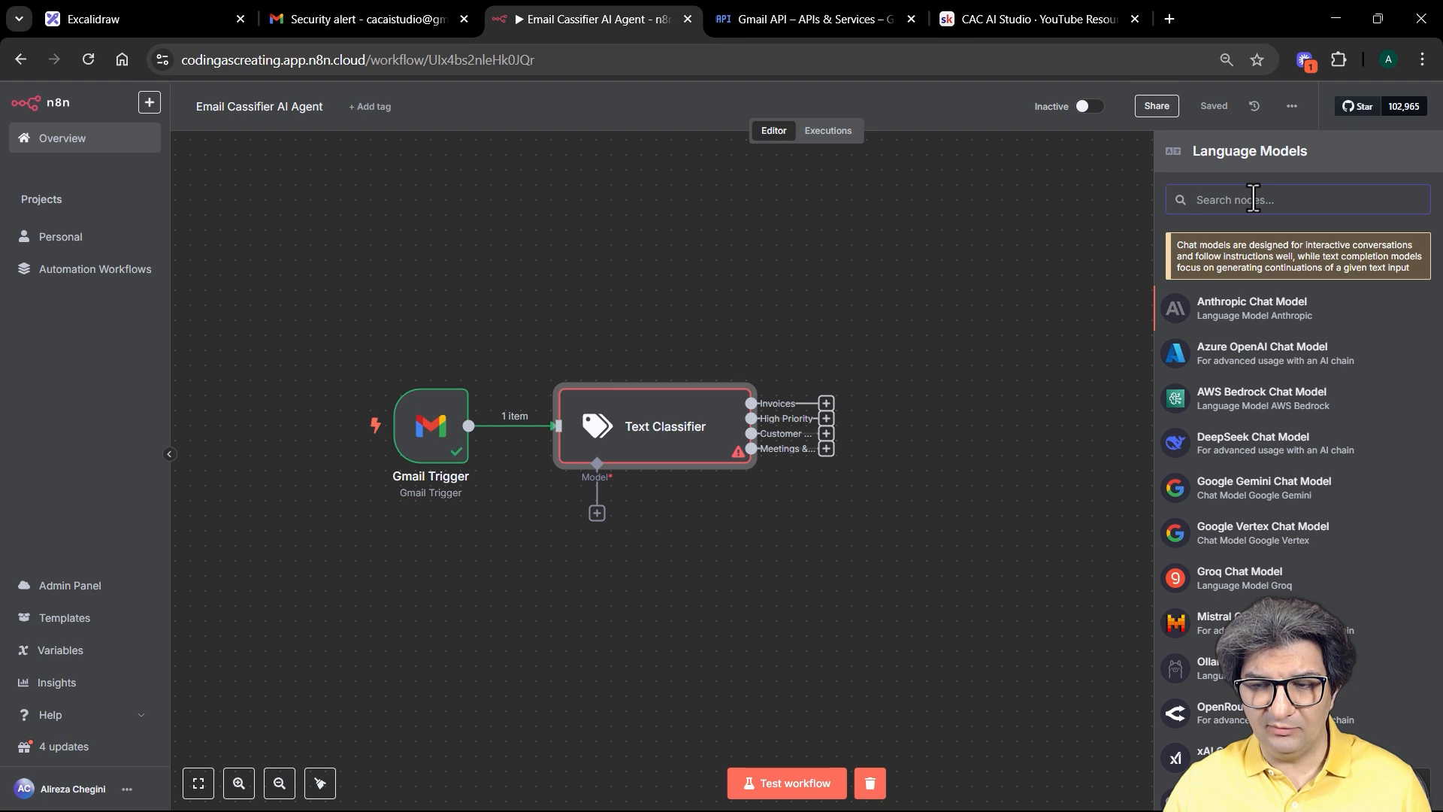
pyautogui.click(1247, 798)
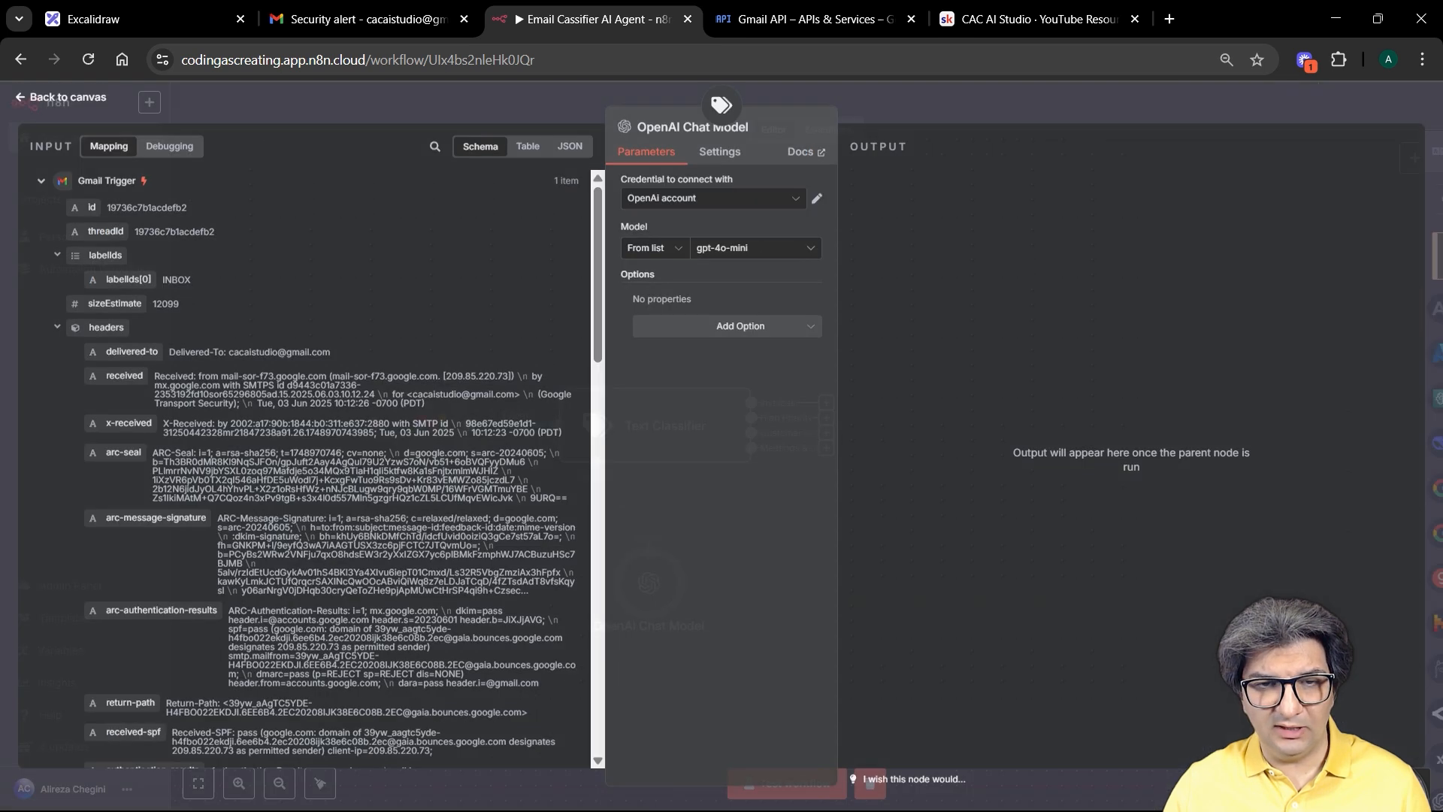
pyautogui.click(809, 255)
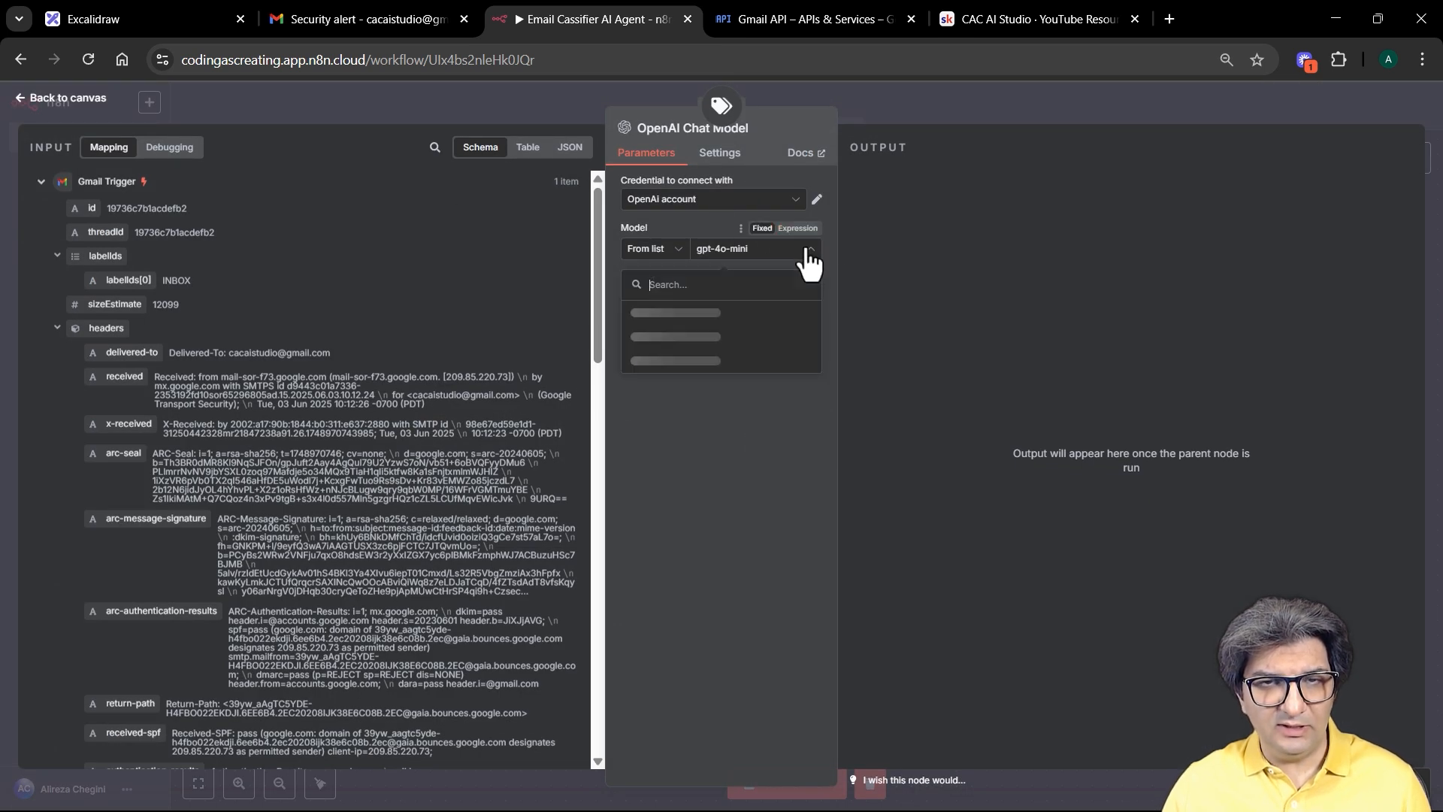
pyautogui.moveTo(815, 316); pyautogui.dragTo(814, 368)
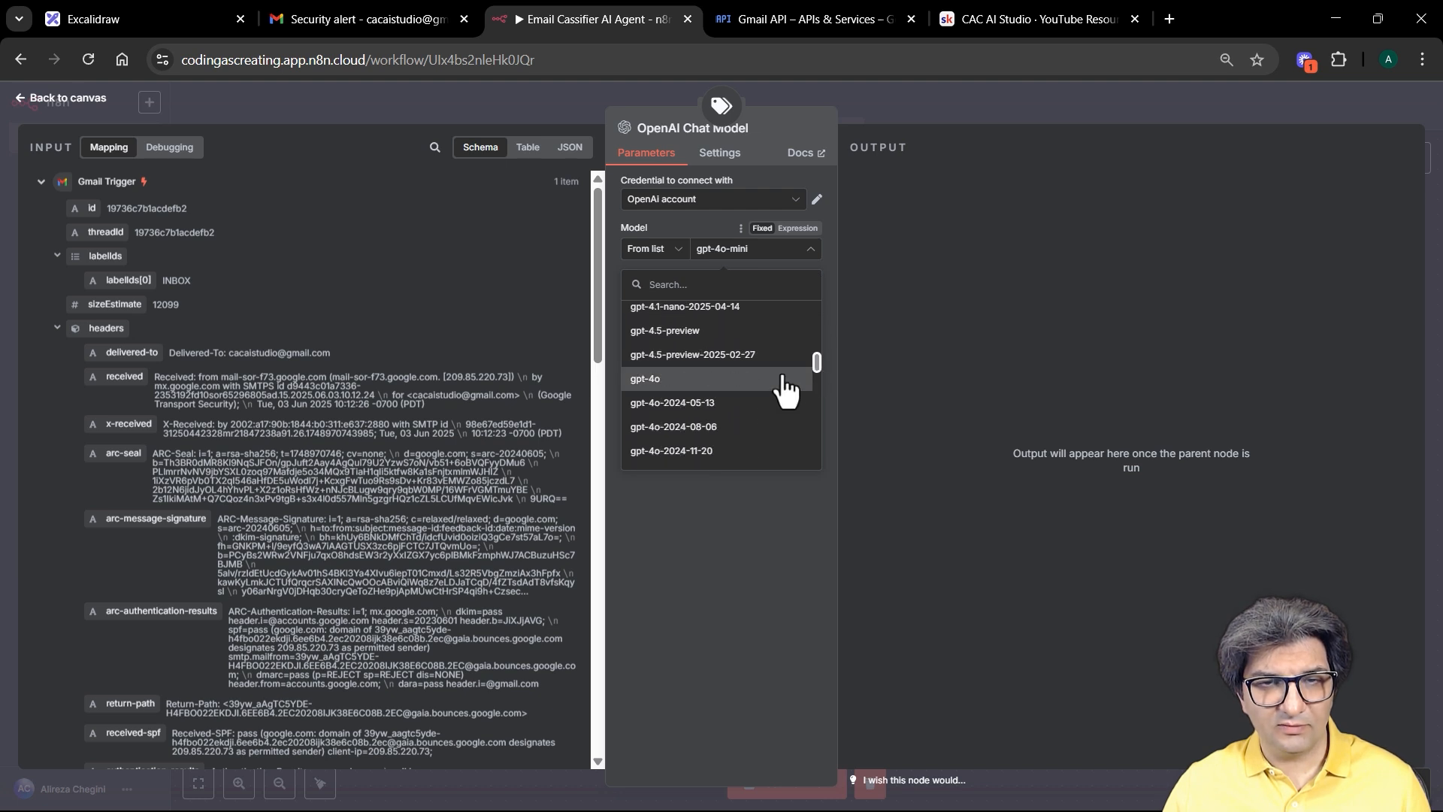
pyautogui.click(783, 379)
pyautogui.click(940, 105)
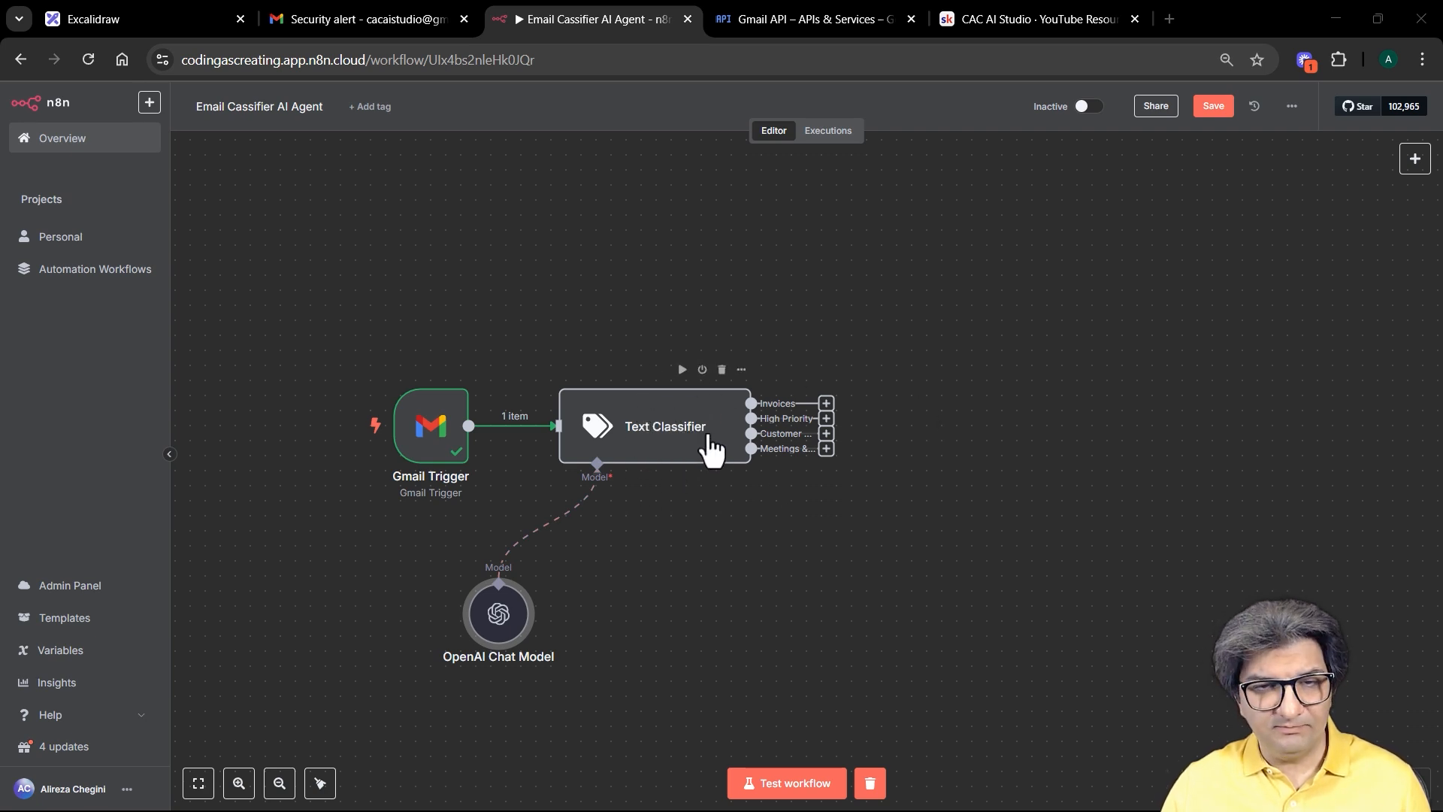
# Step: Run the Text Classifier on the sample email and check its Customer Support and Invoices outputs
pyautogui.click(681, 370)
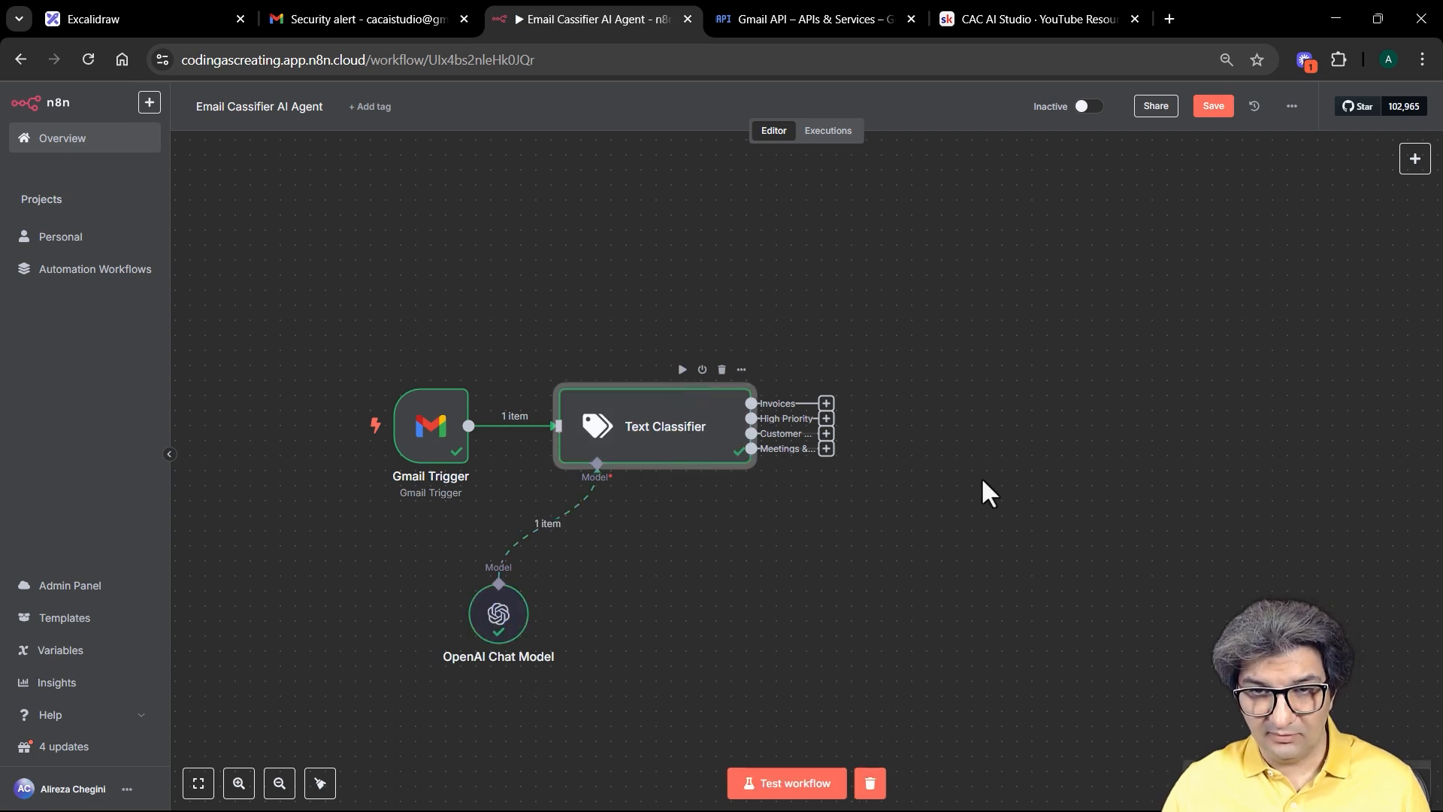
pyautogui.doubleClick(641, 431)
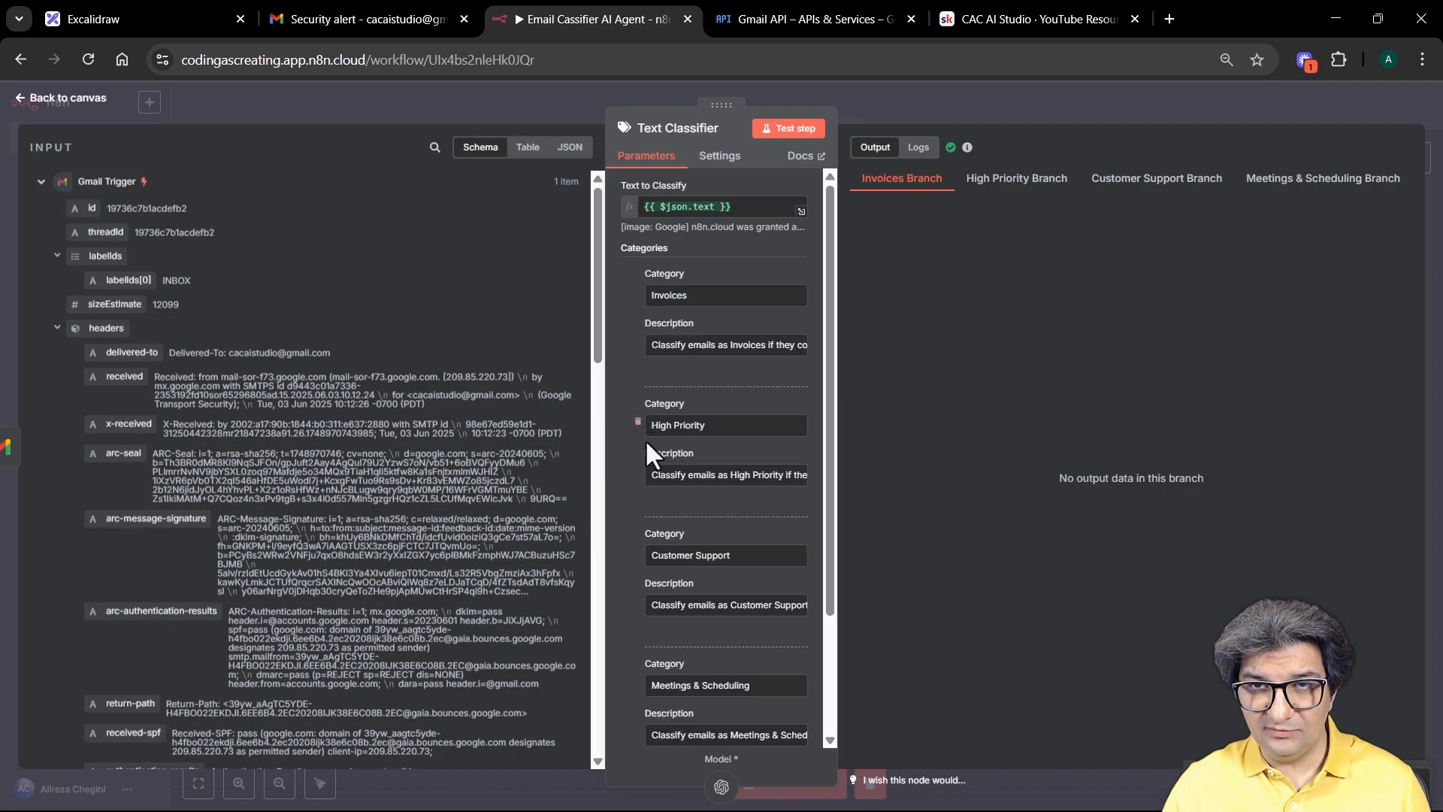
pyautogui.click(1176, 188)
pyautogui.click(876, 188)
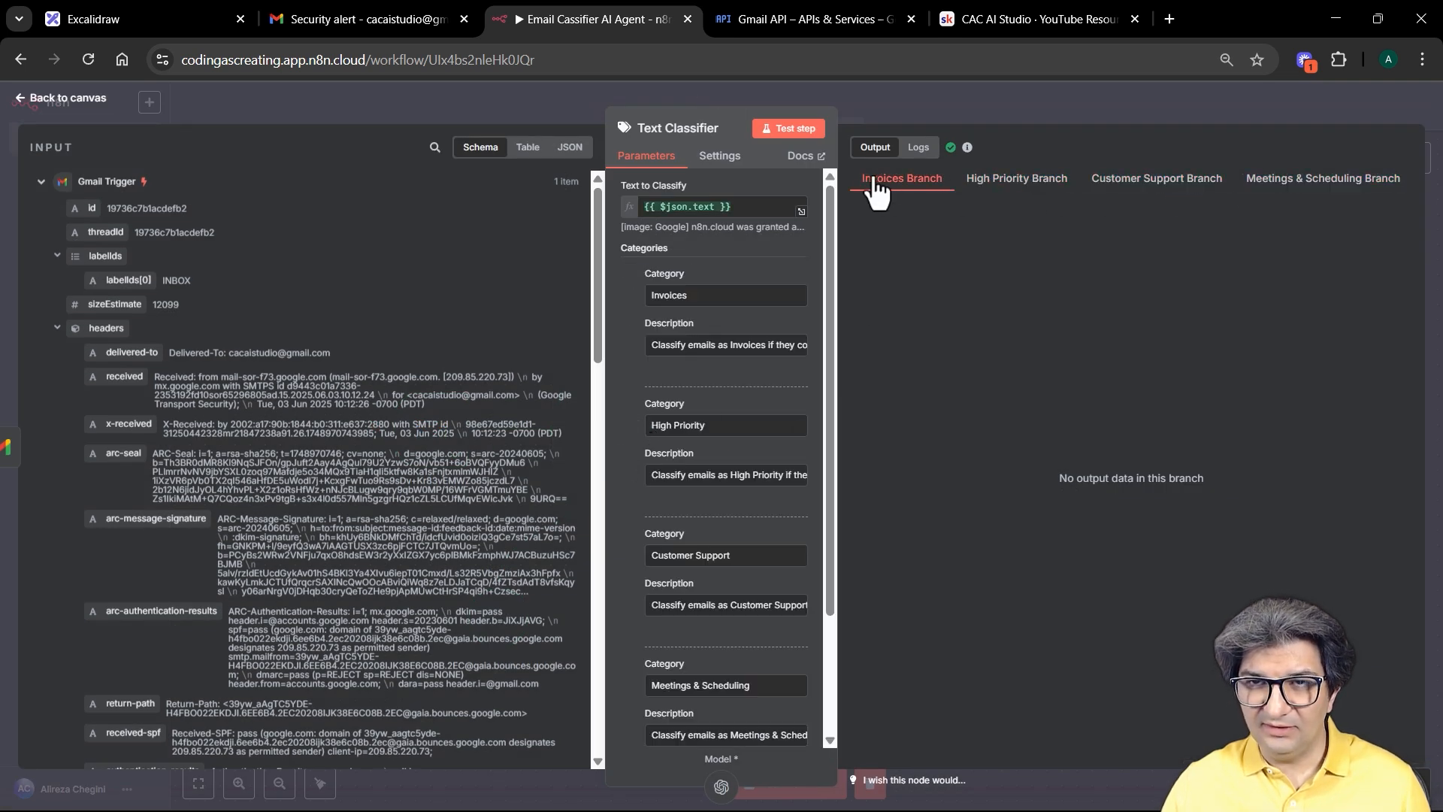
pyautogui.moveTo(823, 246); pyautogui.dragTo(867, 191)
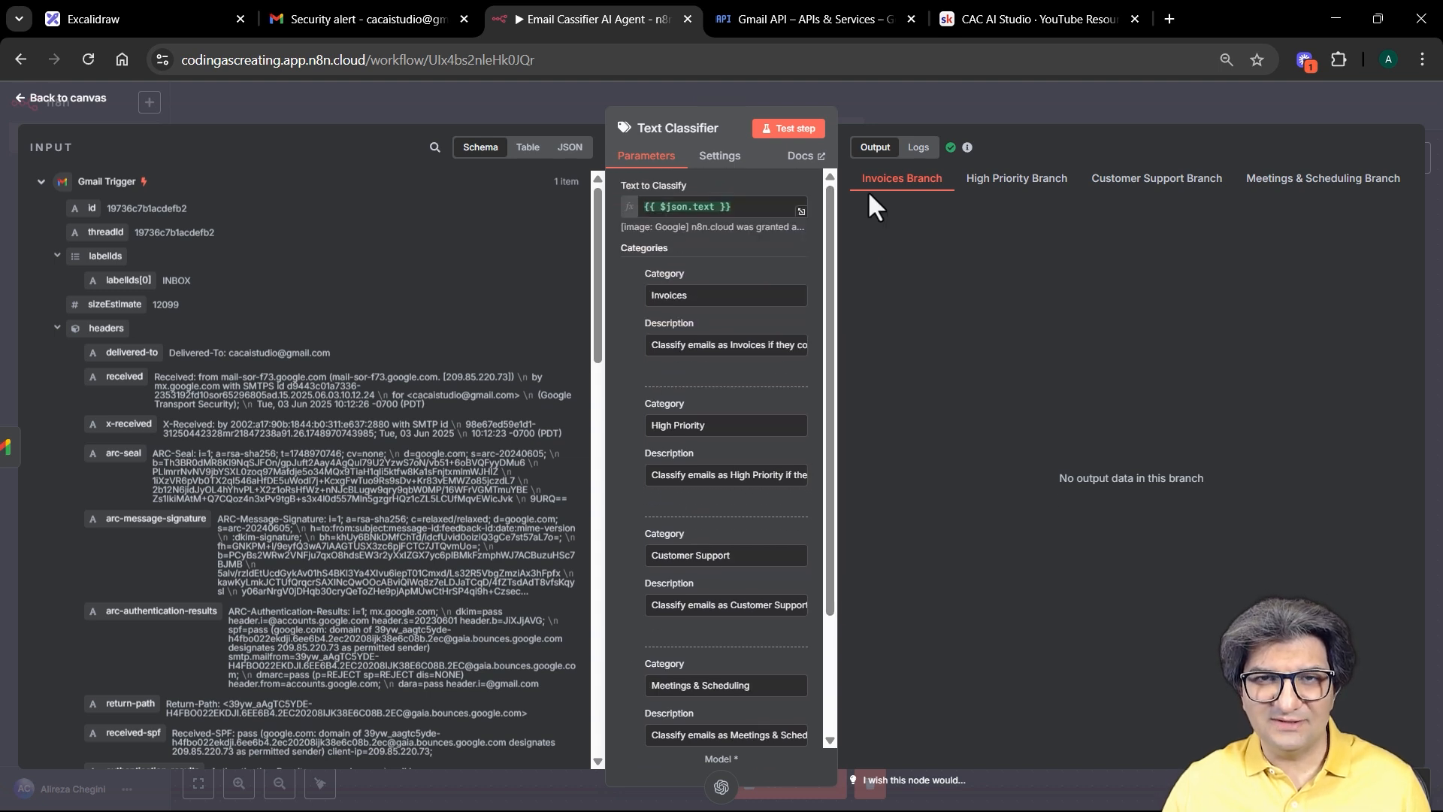
pyautogui.click(960, 106)
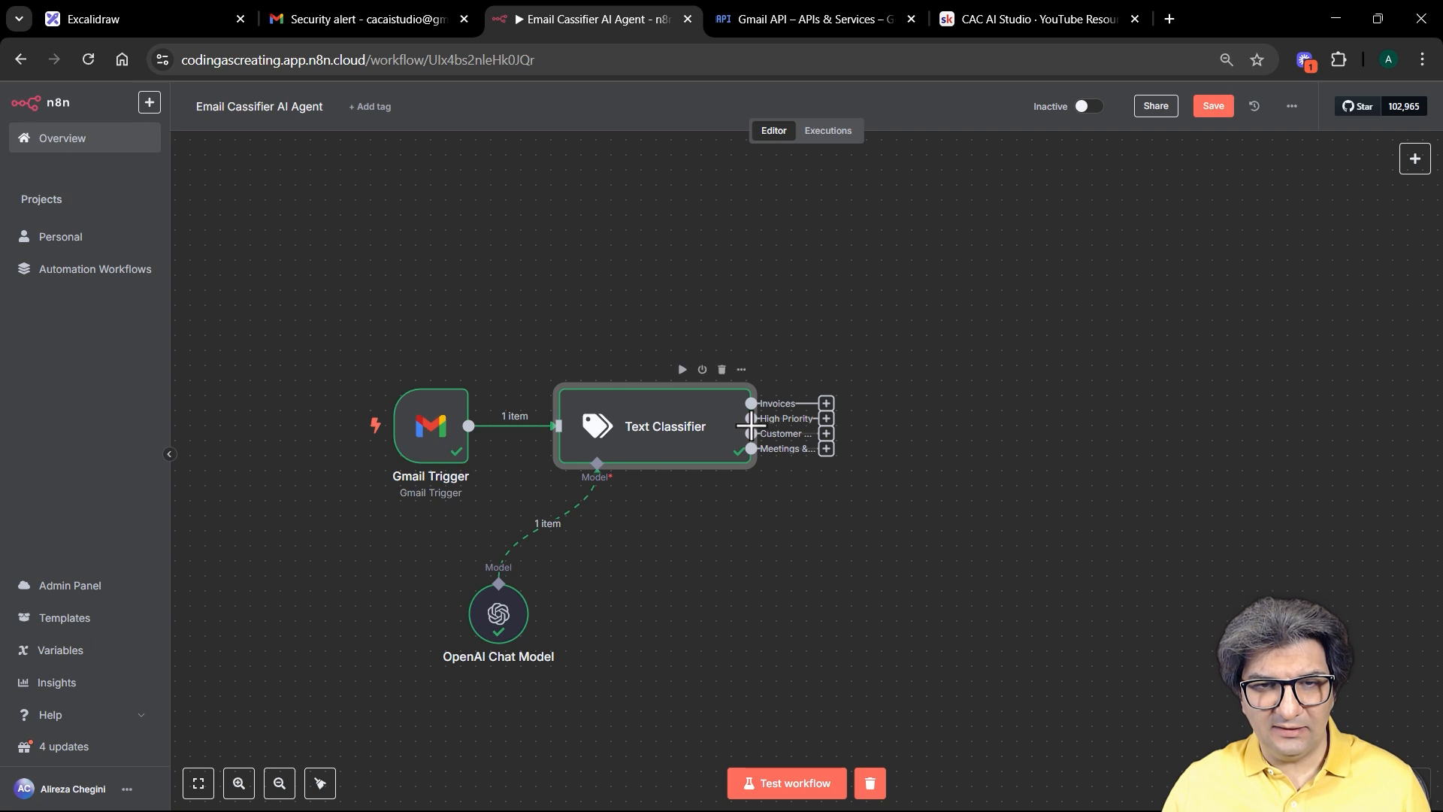
# Step: Review the execution logs, the empty High Priority branch and the Text to Classify expression
pyautogui.doubleClick(641, 430)
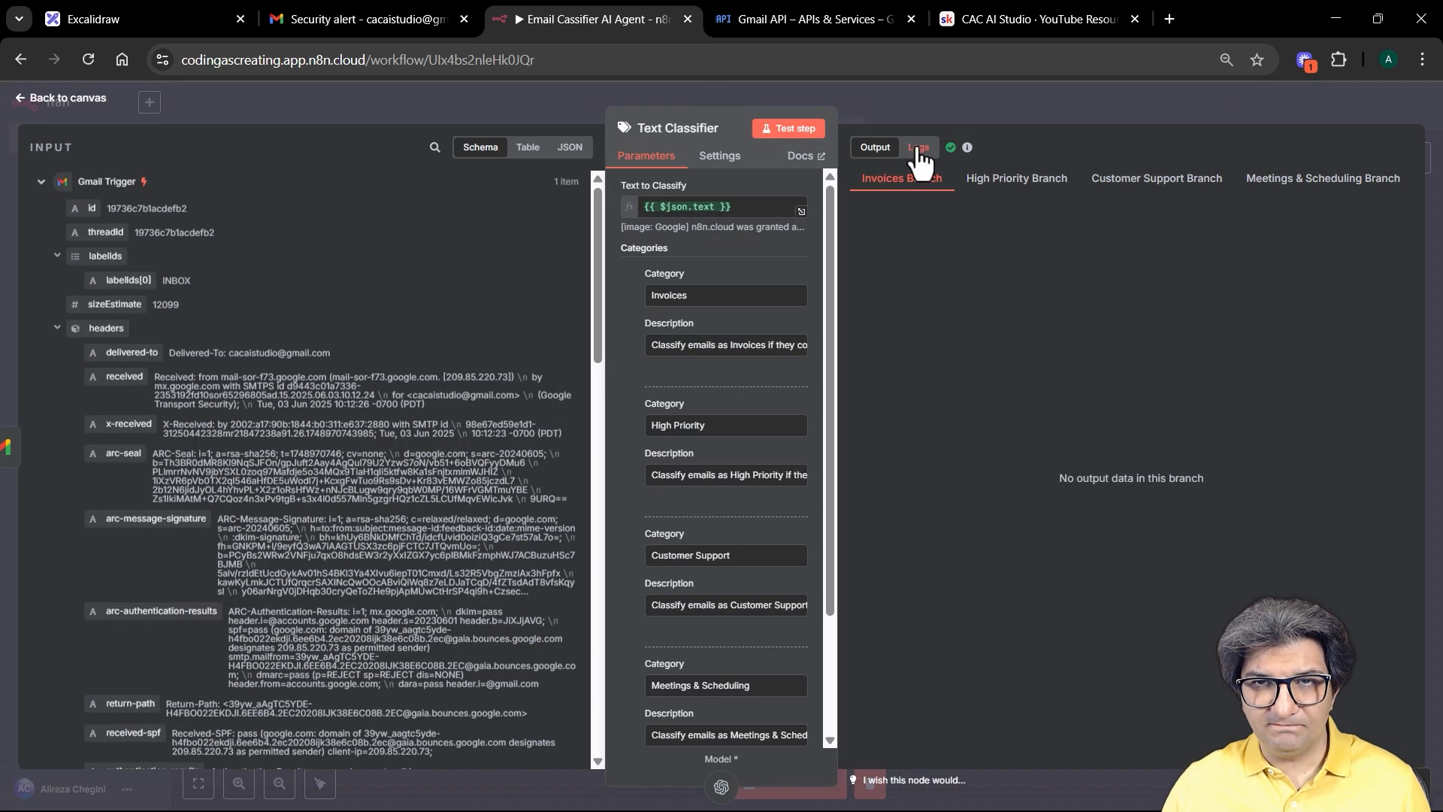
pyautogui.click(918, 148)
pyautogui.click(515, 184)
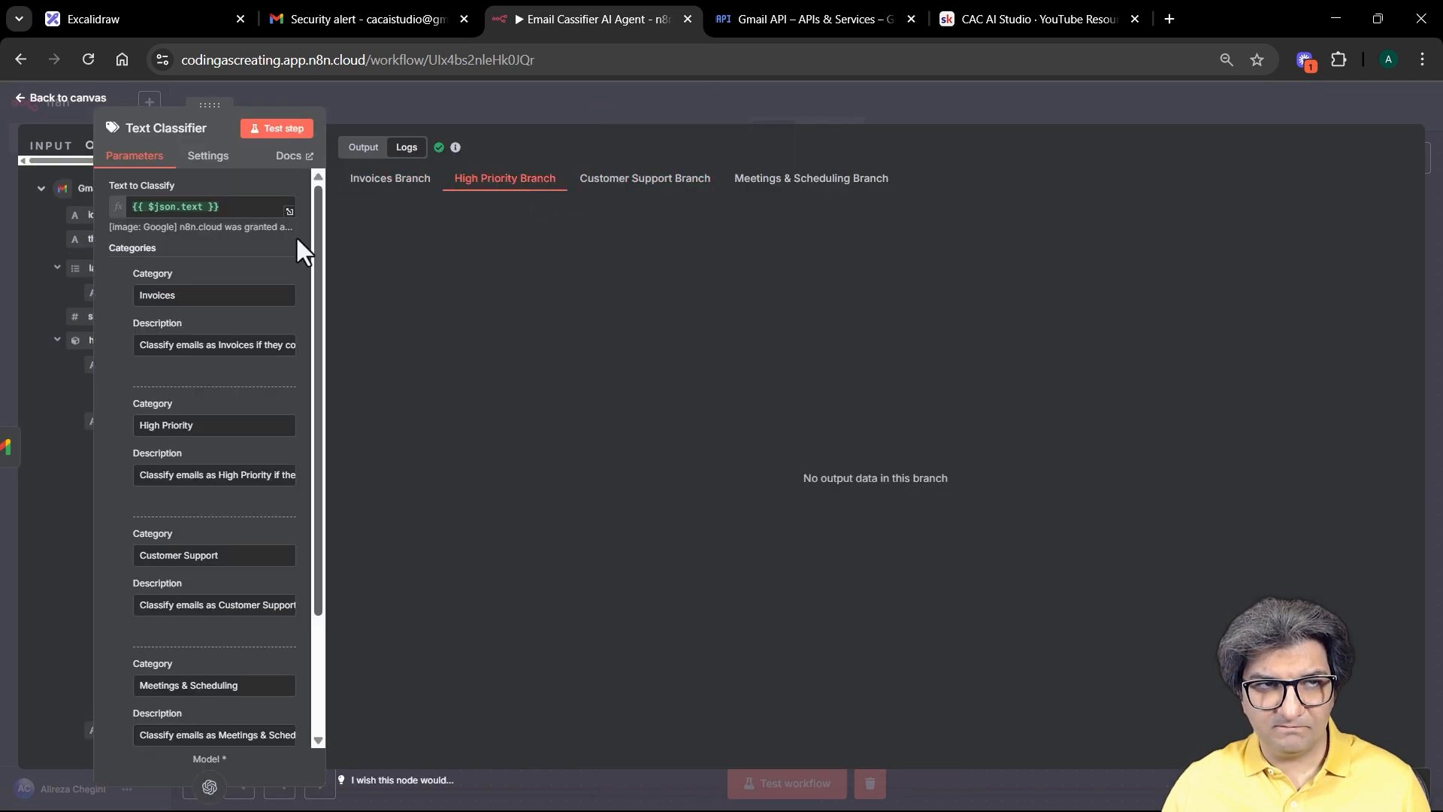
pyautogui.moveTo(314, 219); pyautogui.dragTo(300, 365)
pyautogui.scroll(3, 298, 357)
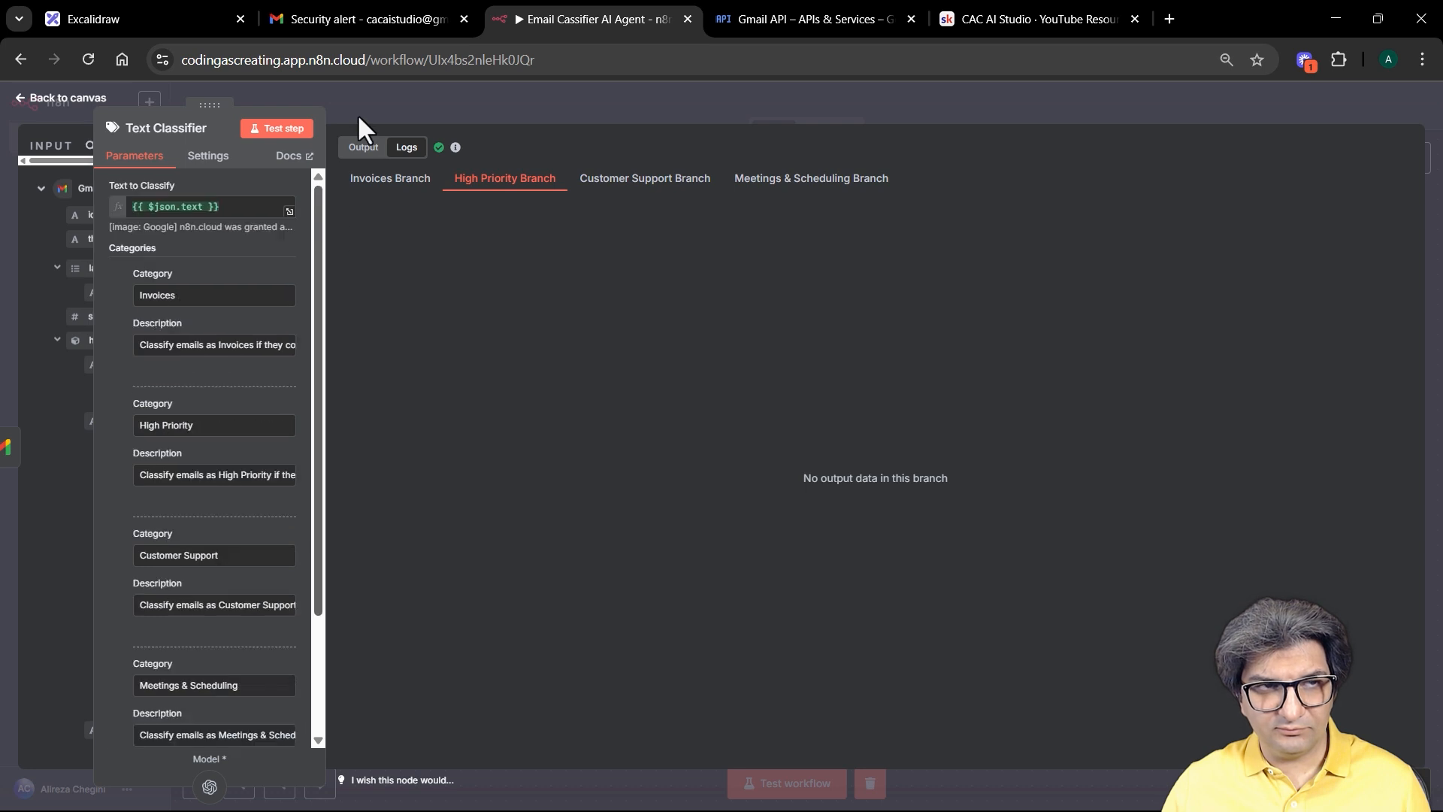
pyautogui.click(288, 214)
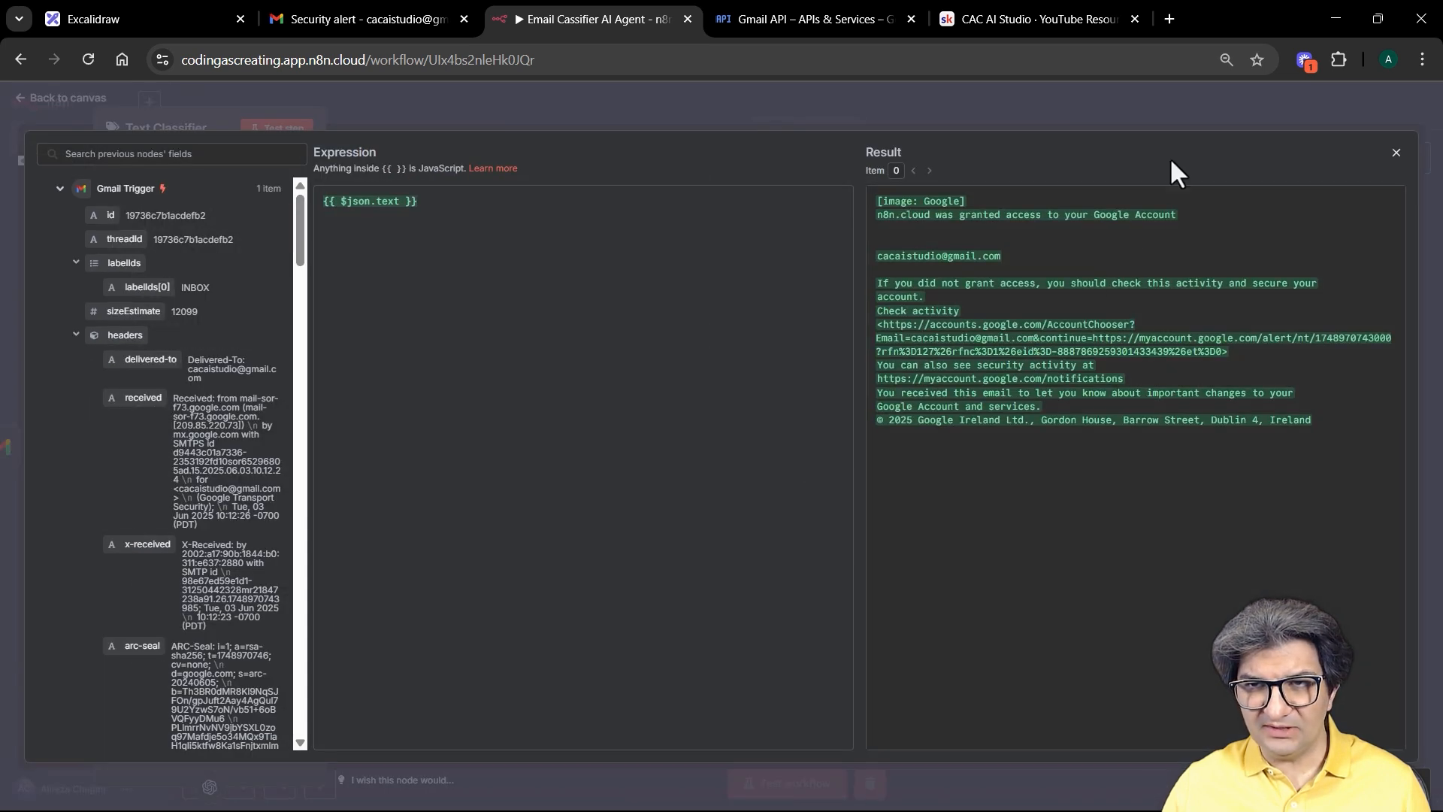
pyautogui.click(977, 110)
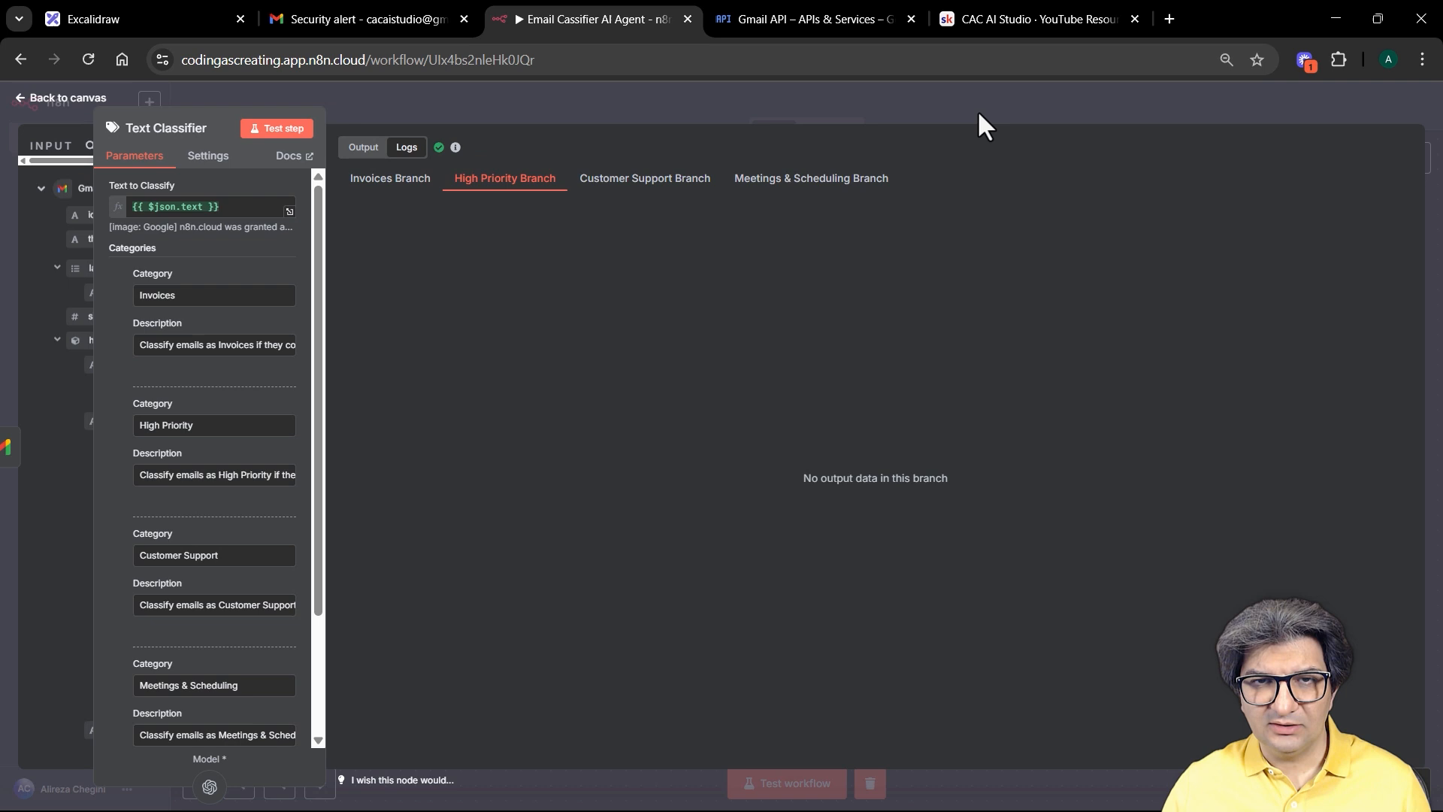
pyautogui.click(931, 99)
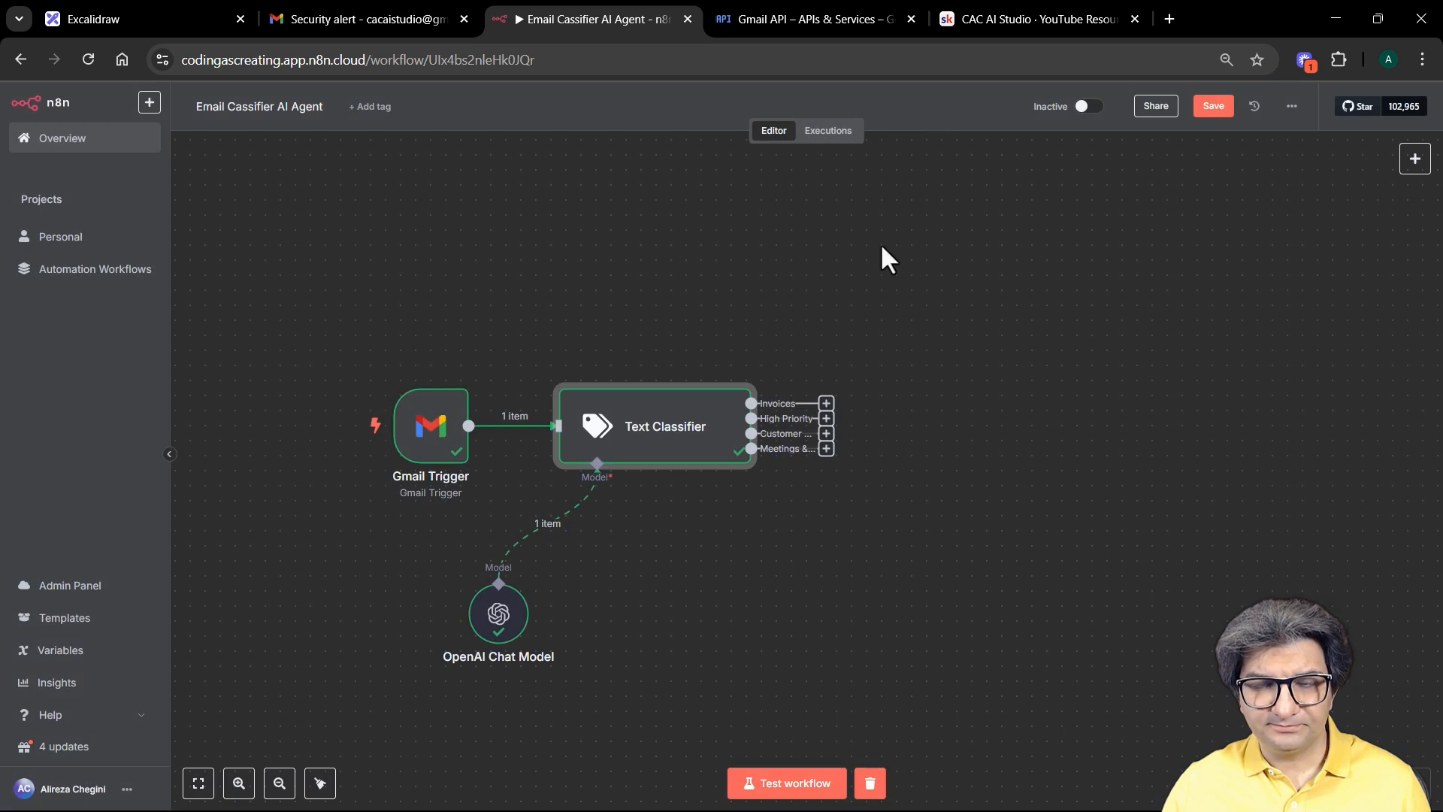
# Step: Attach a Gmail node to the Invoices output by searching 'gmail'
pyautogui.click(827, 405)
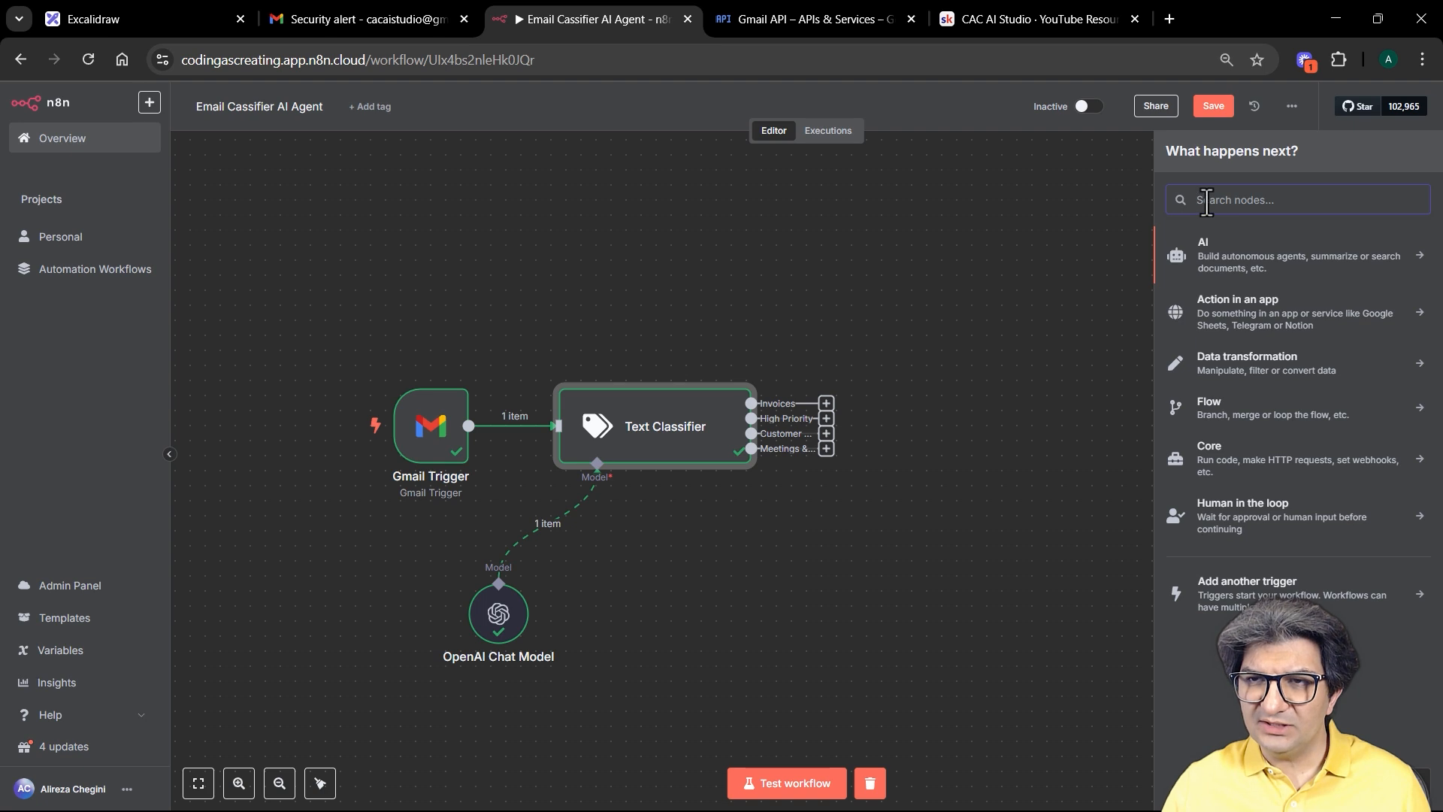
pyautogui.write('gmail')
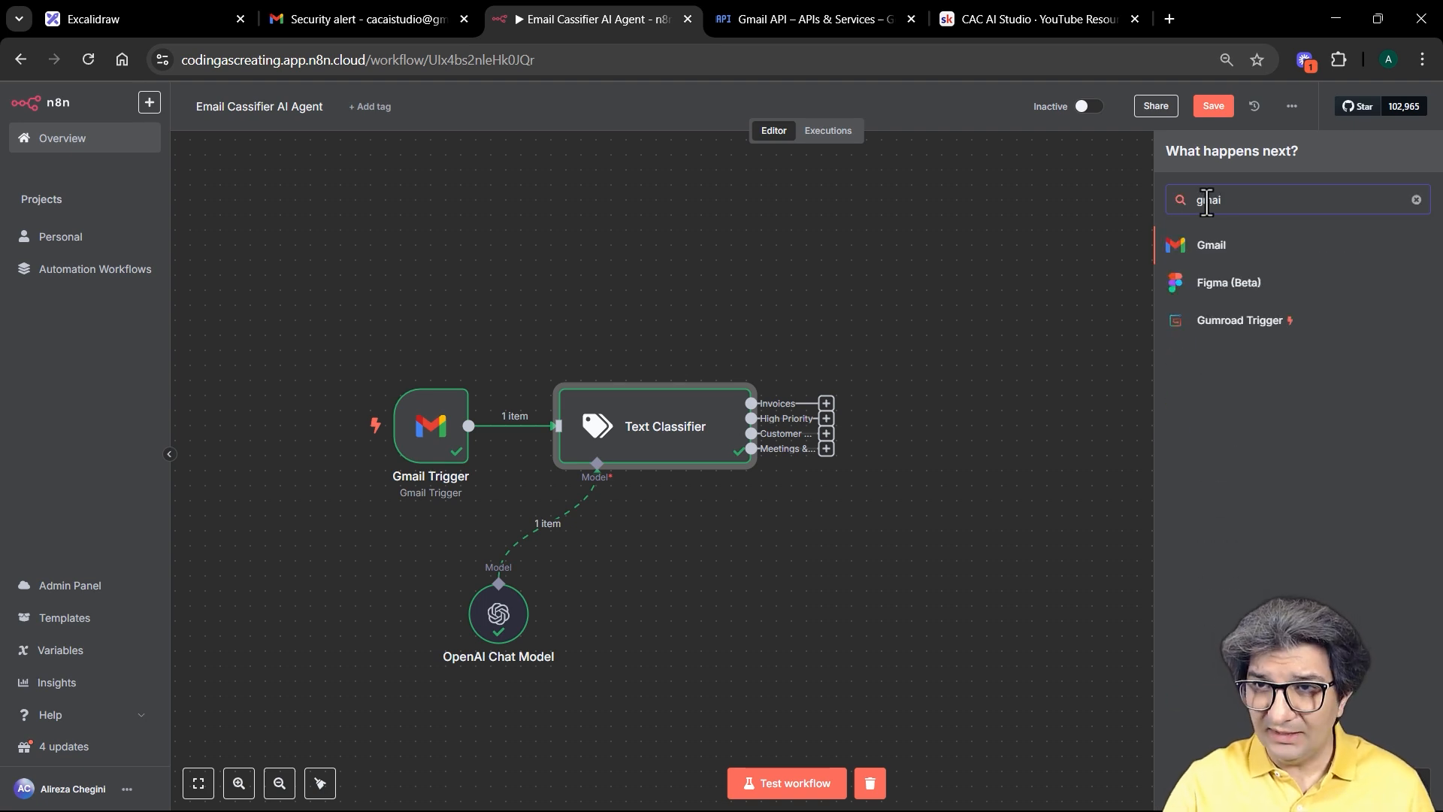
pyautogui.click(1277, 249)
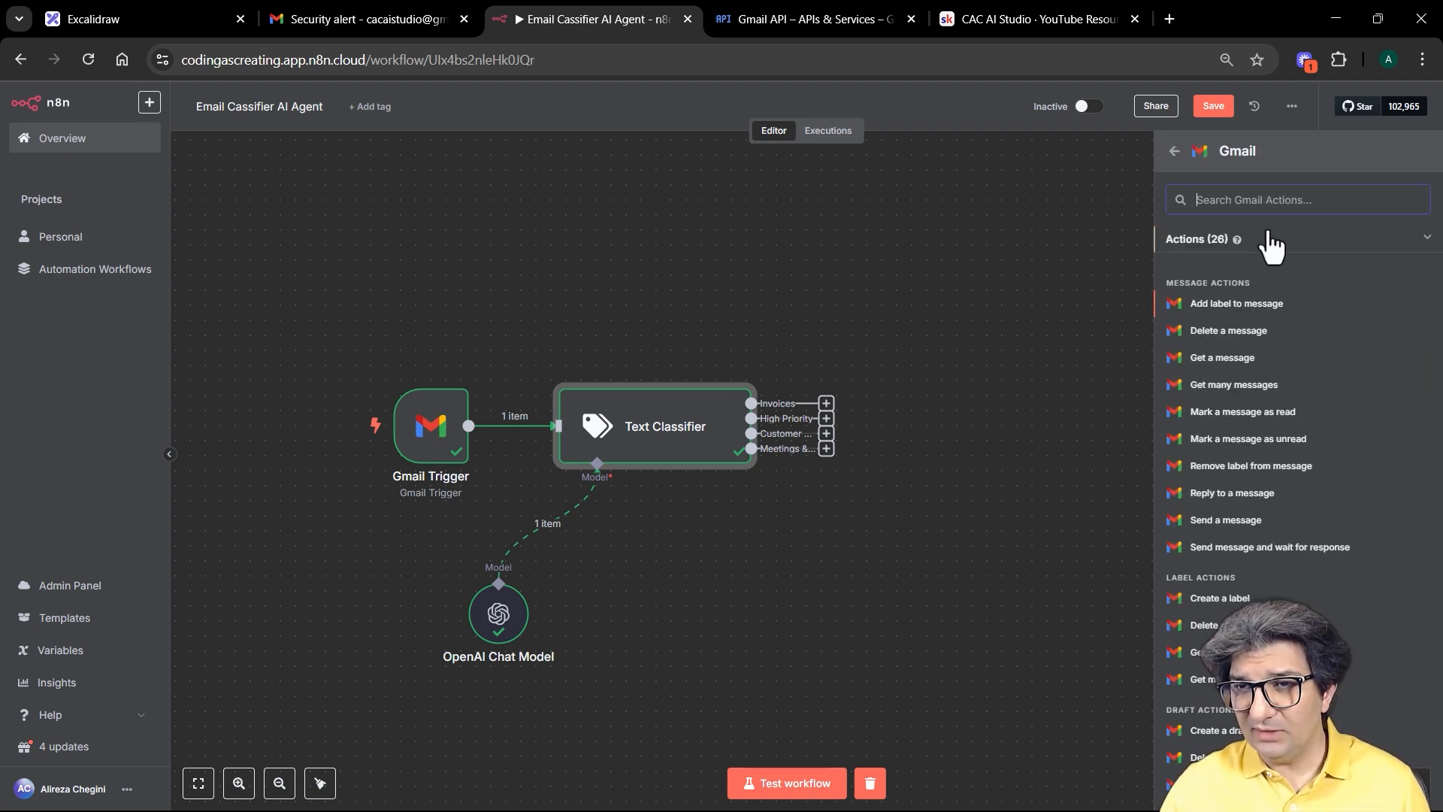
pyautogui.click(1226, 305)
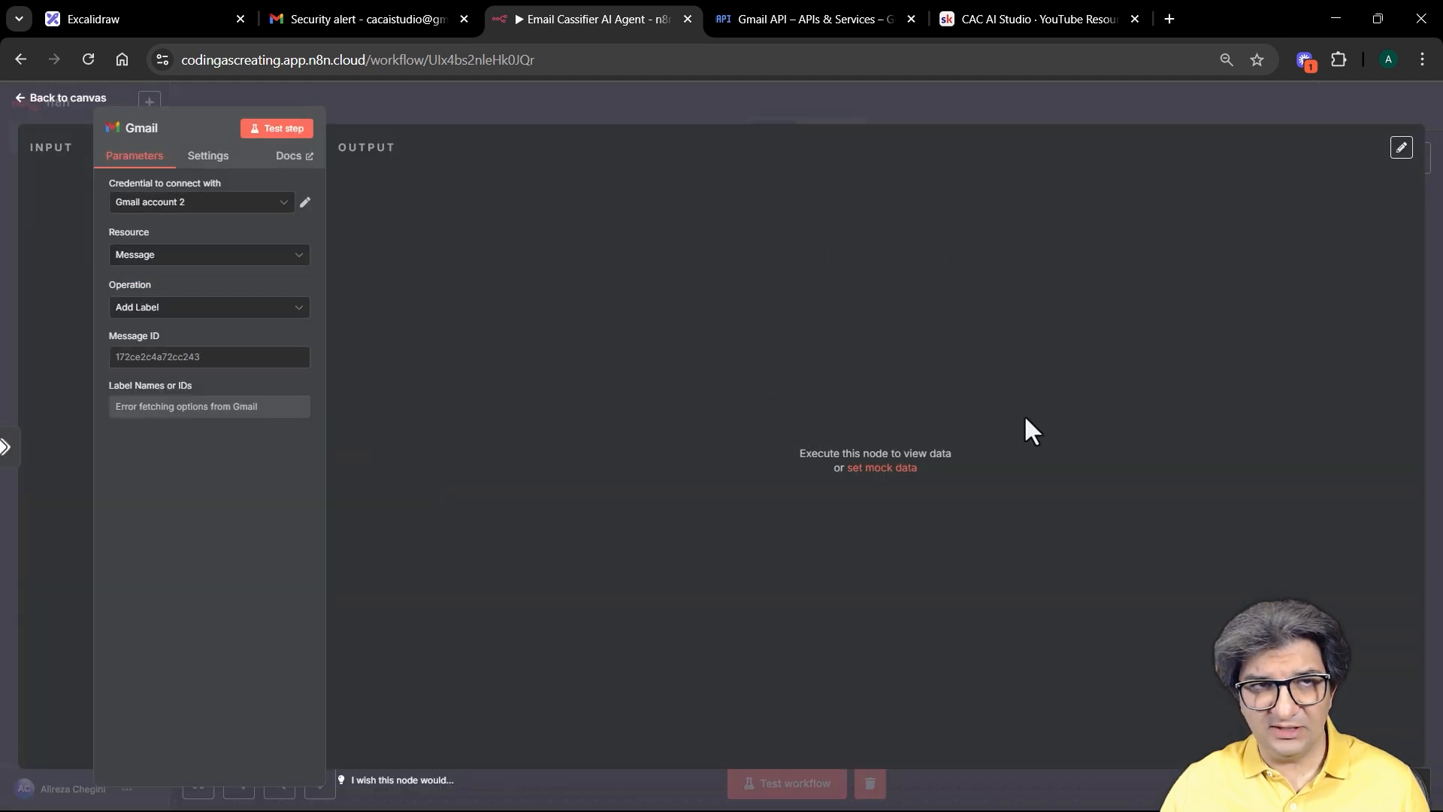
# Step: Connect the Gmail node to the CAC Gmail account with the Add Label operation, and reposition it
pyautogui.click(281, 204)
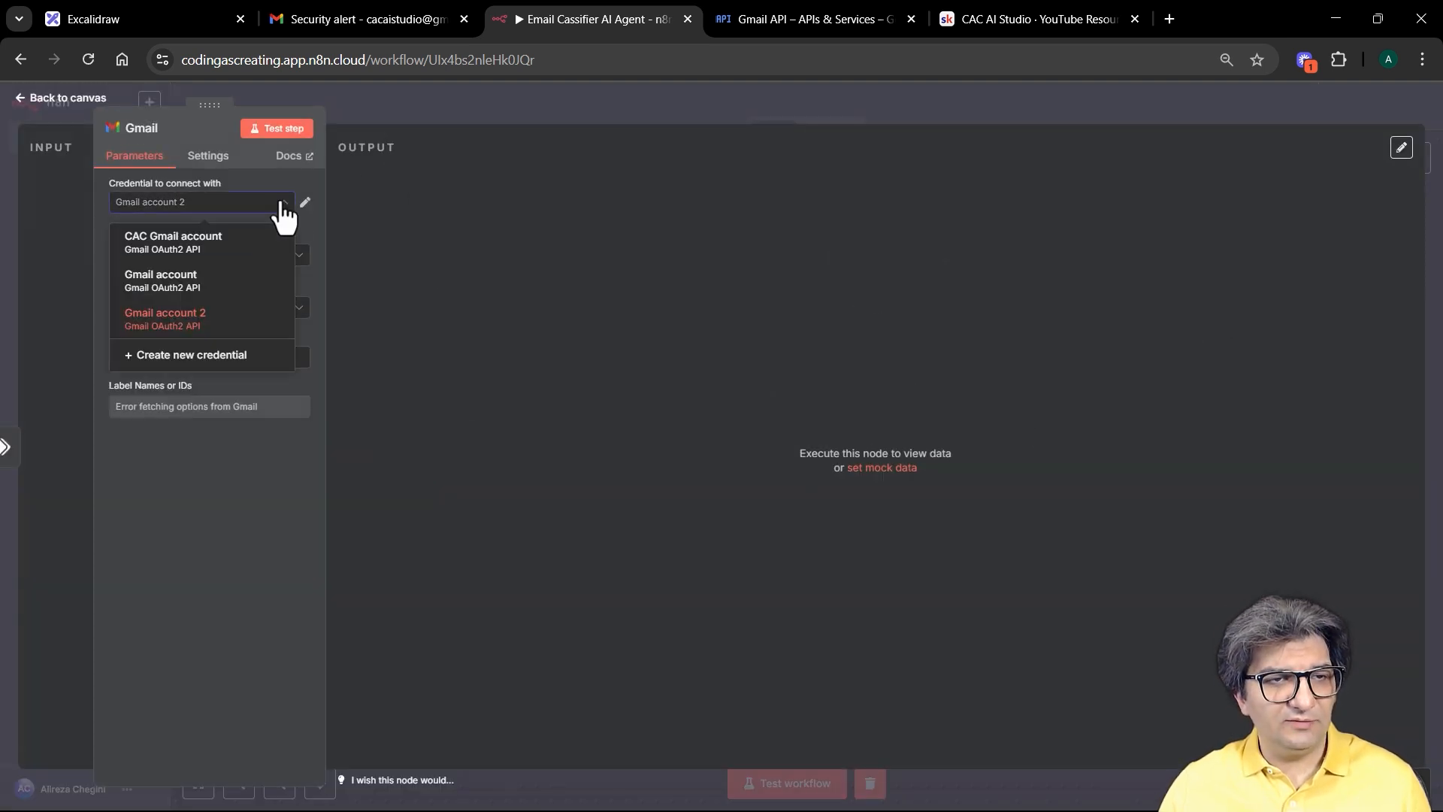
pyautogui.click(233, 263)
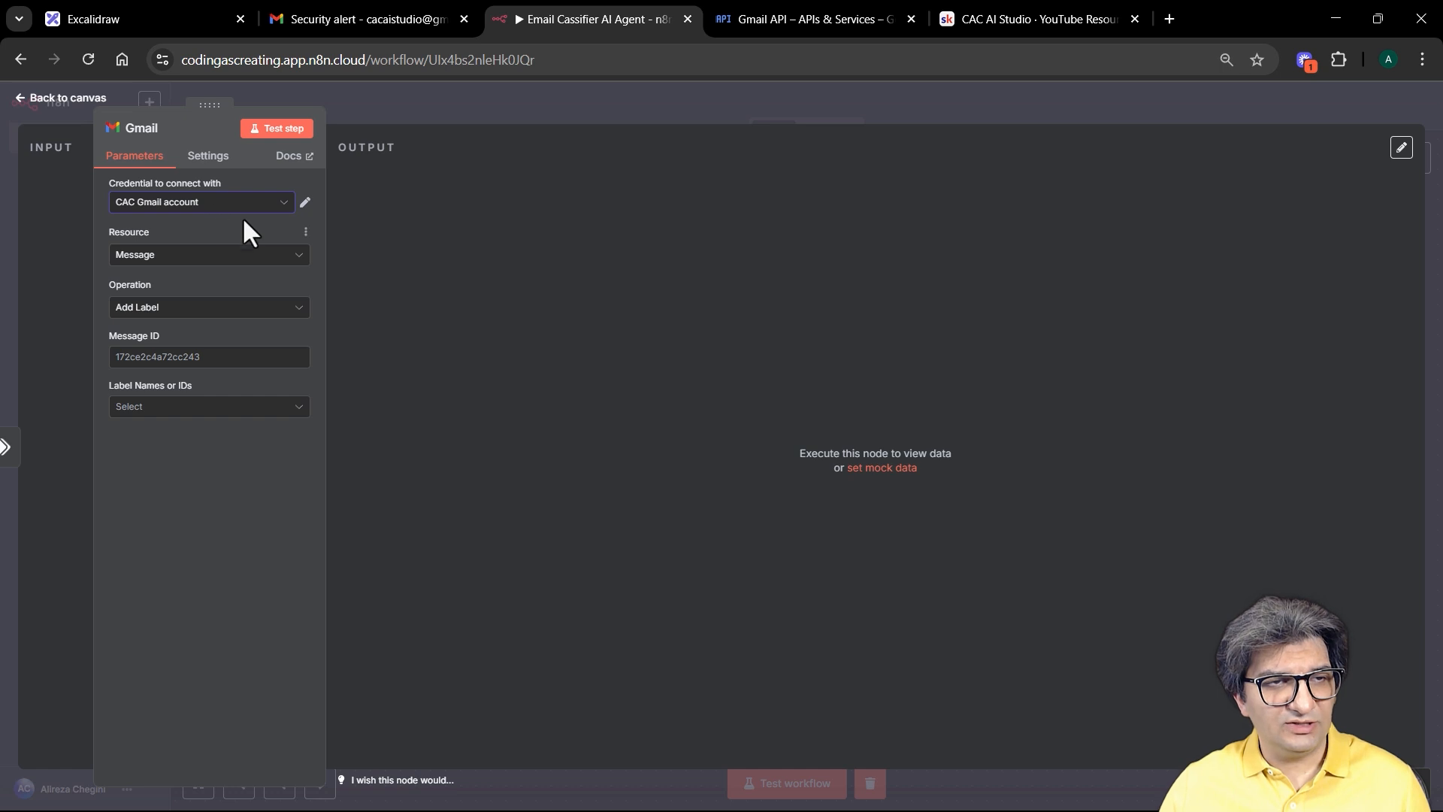
pyautogui.click(299, 308)
pyautogui.scroll(-2, 296, 391)
pyautogui.scroll(2, 291, 450)
pyautogui.click(178, 343)
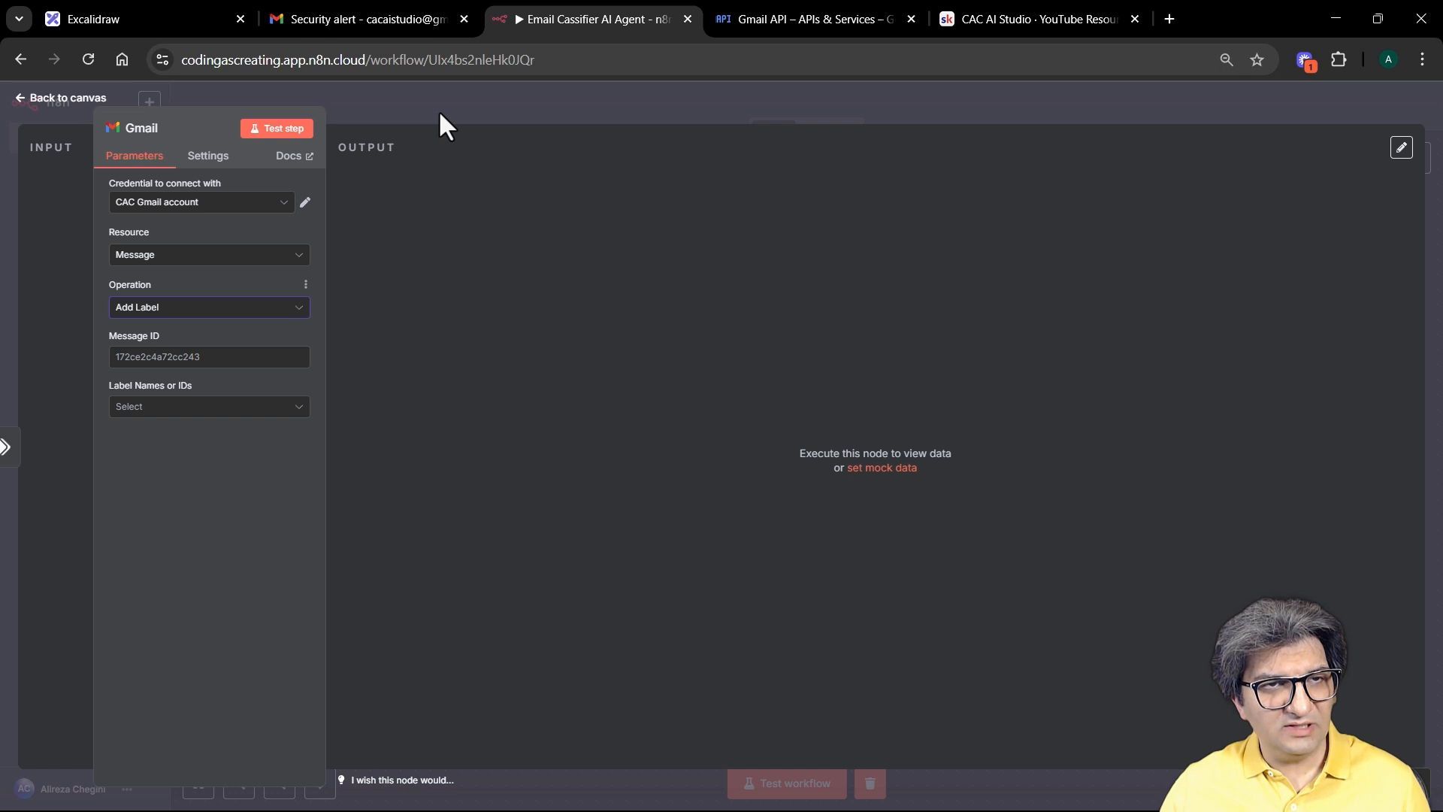
pyautogui.click(57, 191)
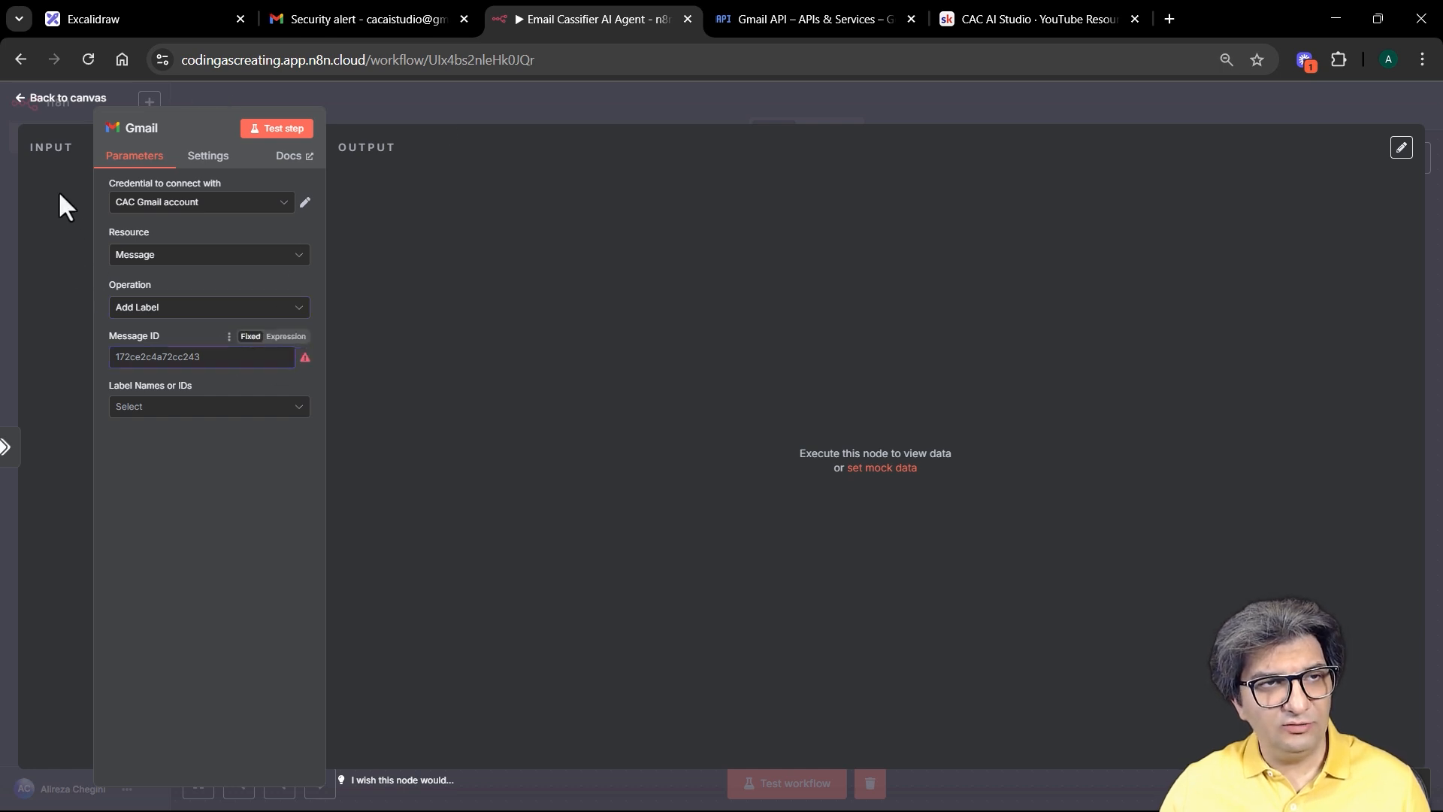
pyautogui.click(517, 103)
pyautogui.moveTo(887, 269); pyautogui.dragTo(1145, 348)
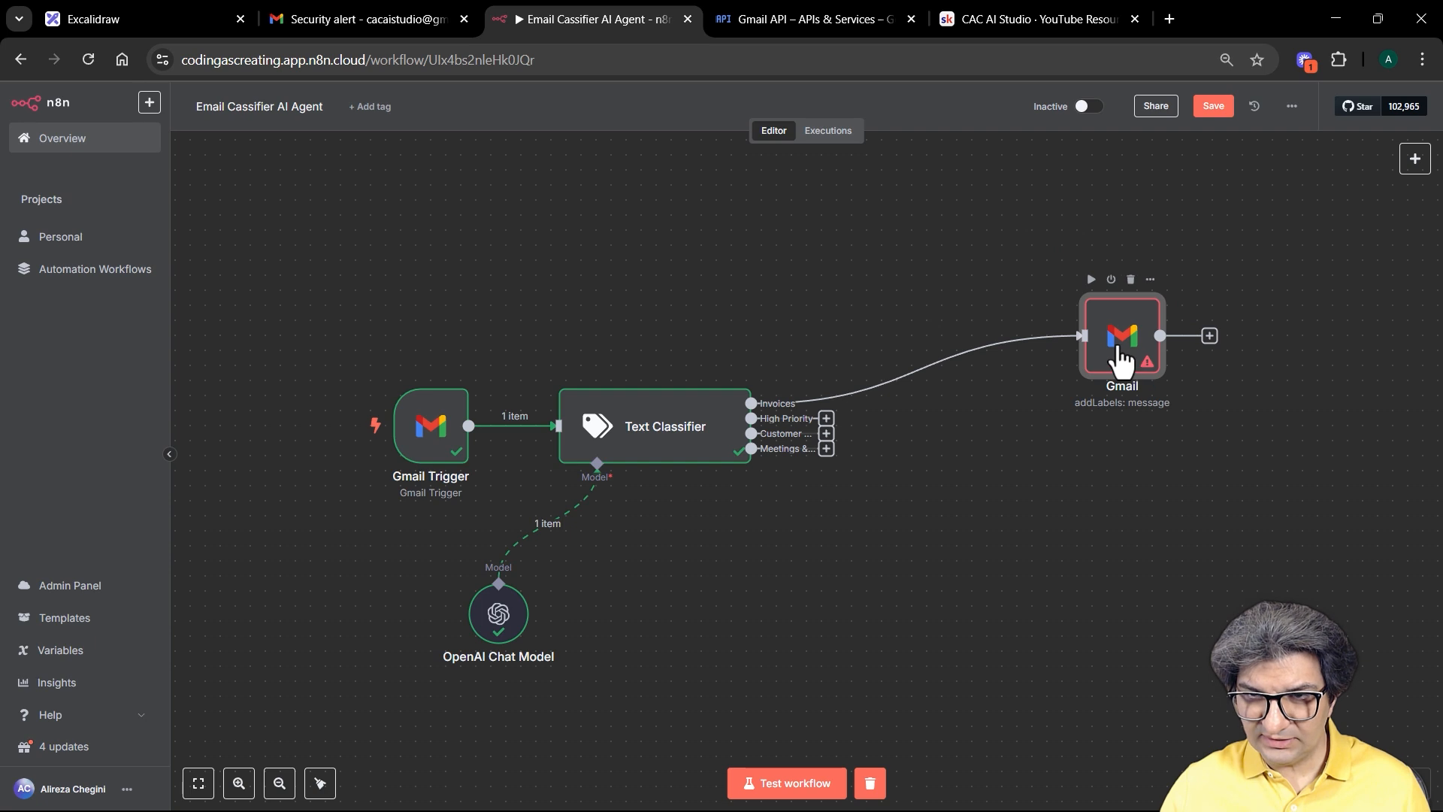
pyautogui.doubleClick(1112, 342)
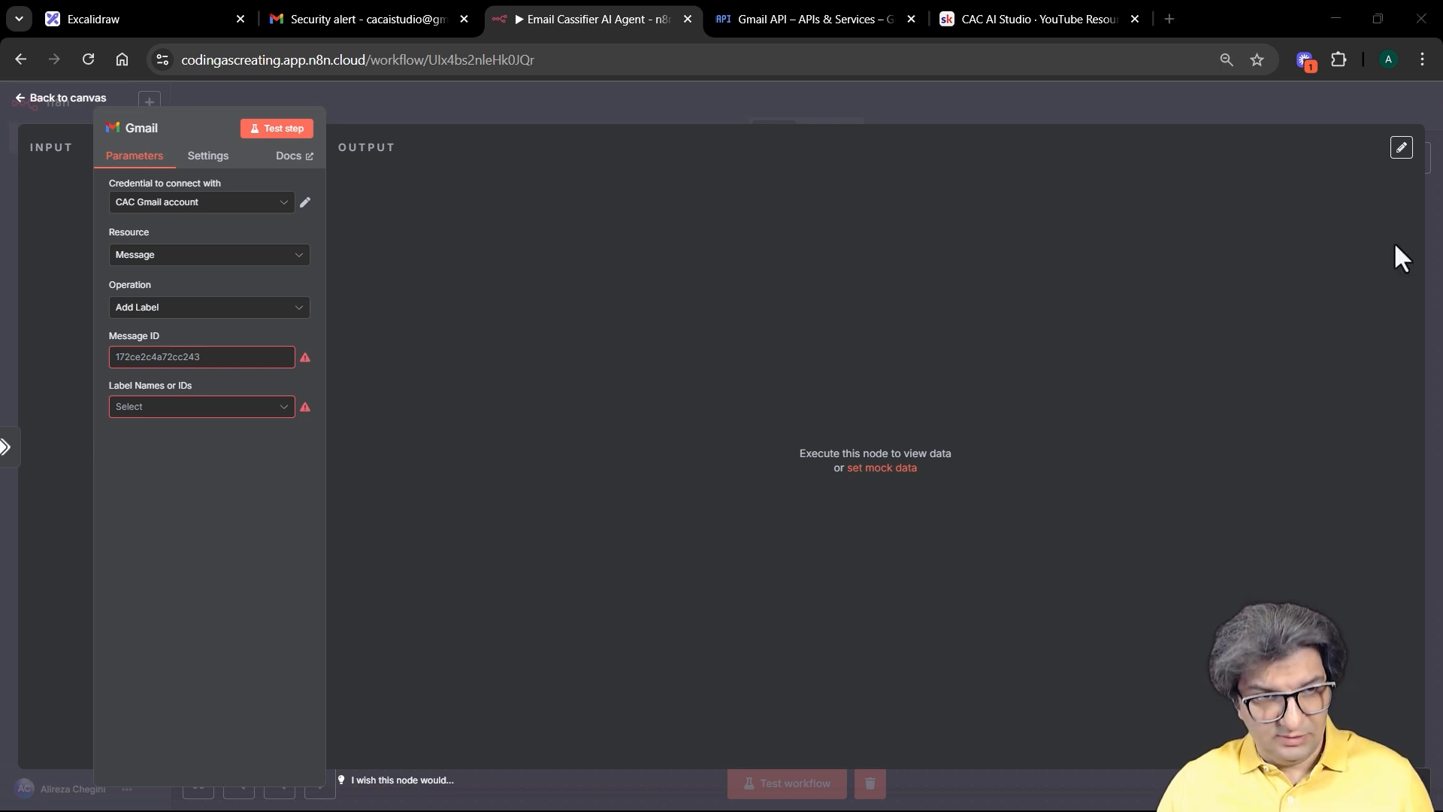
# Step: Set Message ID to the Gmail Trigger's message id, choose the Invoices label, and save
pyautogui.write("{{ $('Gmail Trigger').item.json.id }}")
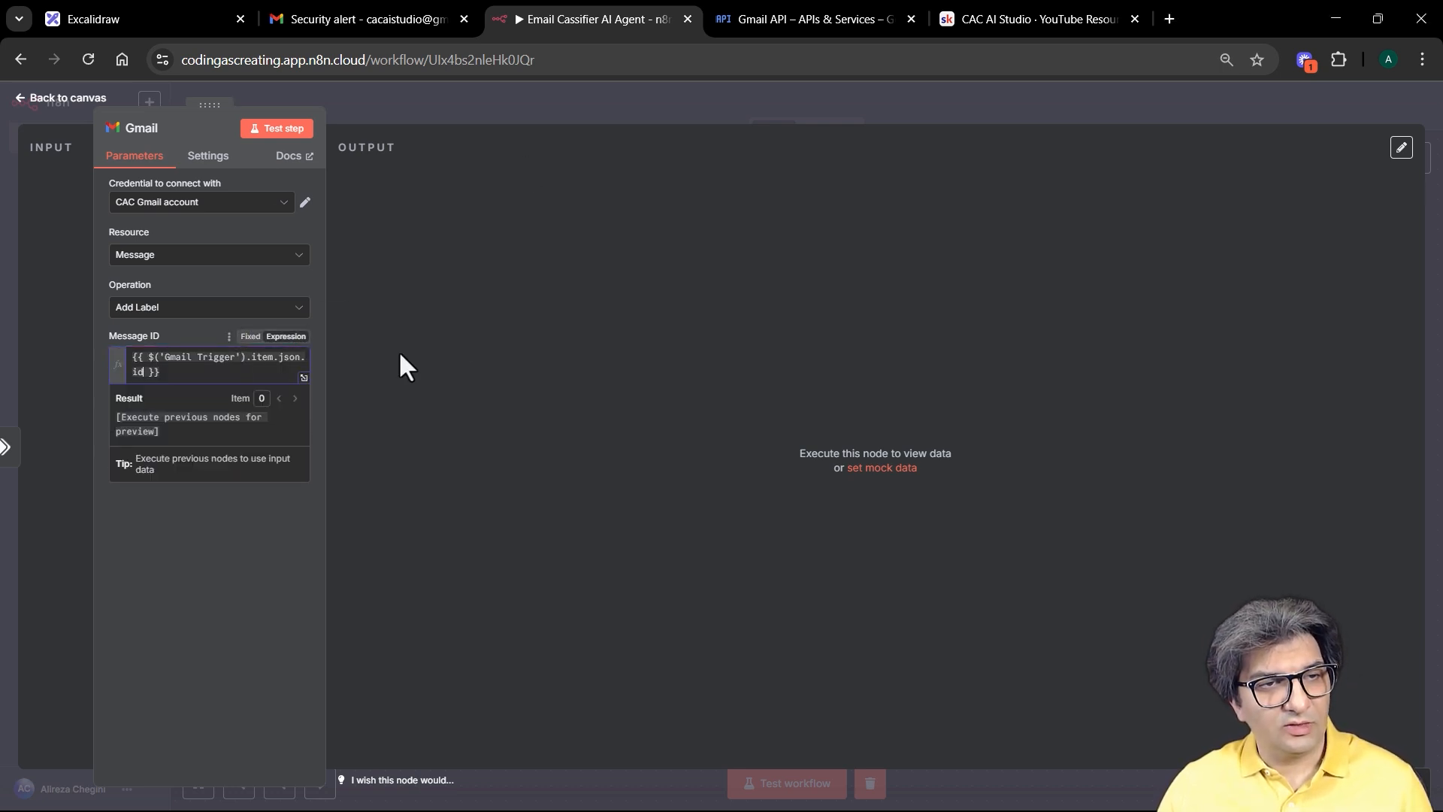
pyautogui.click(405, 376)
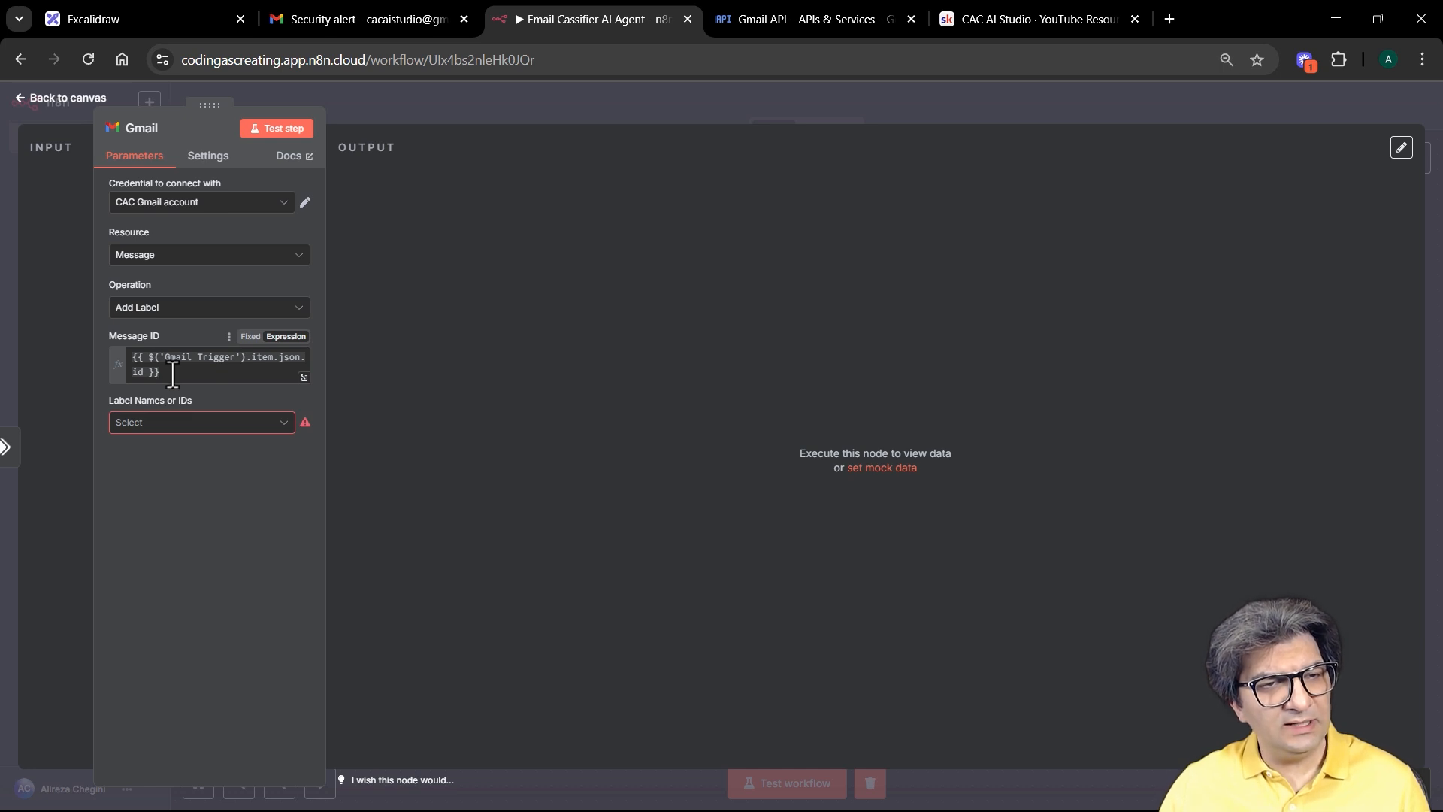
pyautogui.click(206, 422)
pyautogui.scroll(-1, 297, 511)
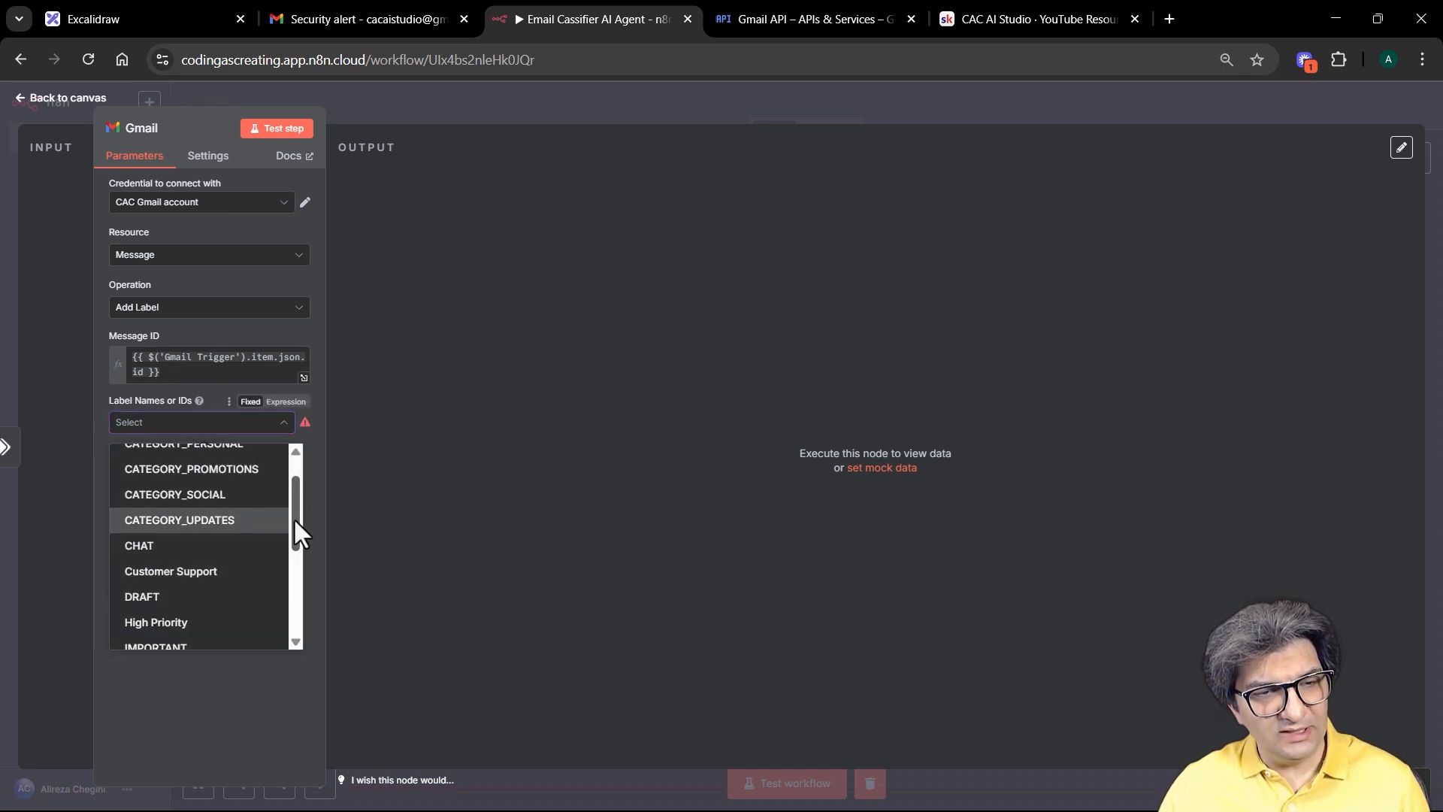
pyautogui.scroll(-2, 255, 578)
pyautogui.click(218, 577)
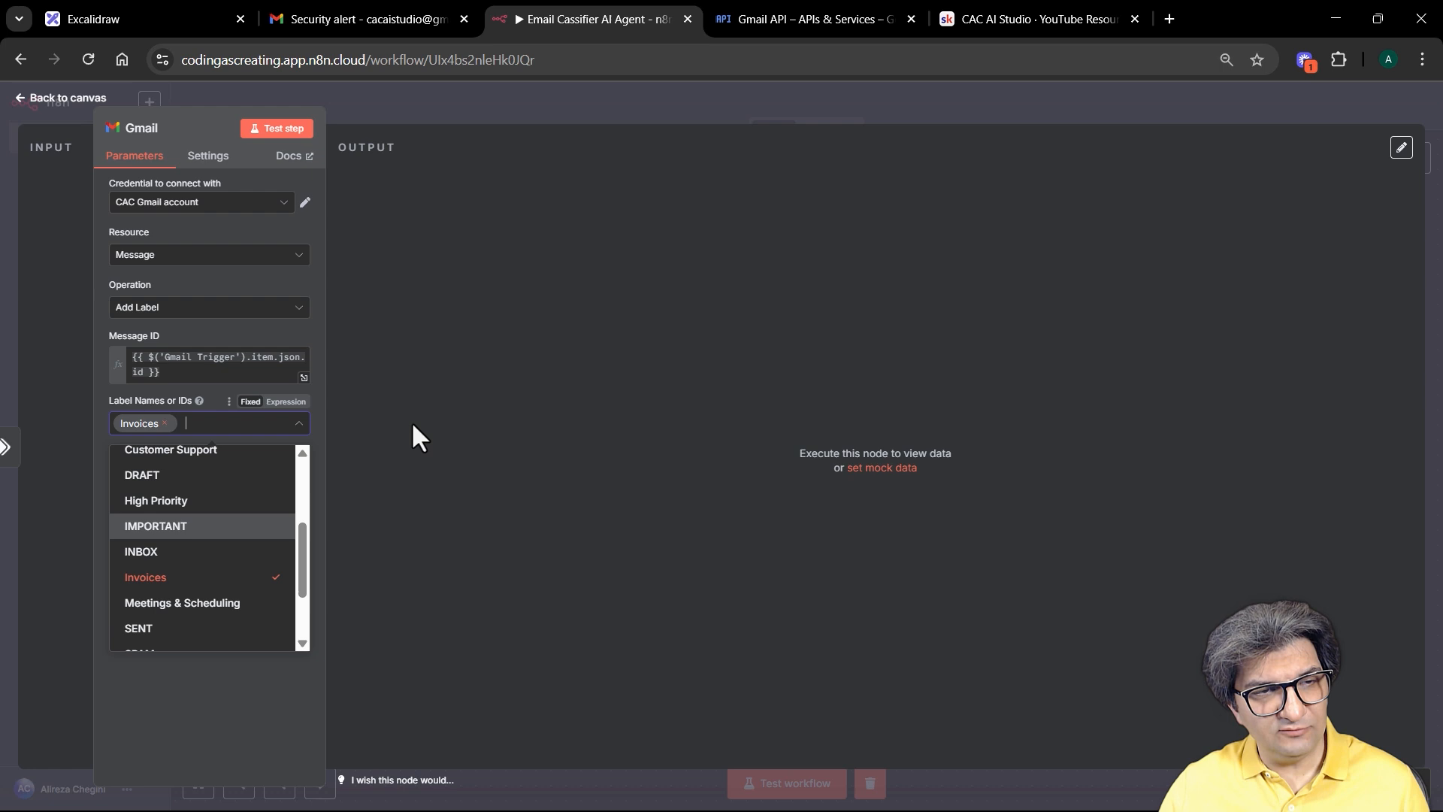
pyautogui.click(417, 96)
pyautogui.click(1212, 106)
# Step: Paste three copies of the Gmail node, stacking Gmail1, Gmail2 and Gmail3 beneath it
pyautogui.moveTo(1128, 329); pyautogui.dragTo(1037, 299)
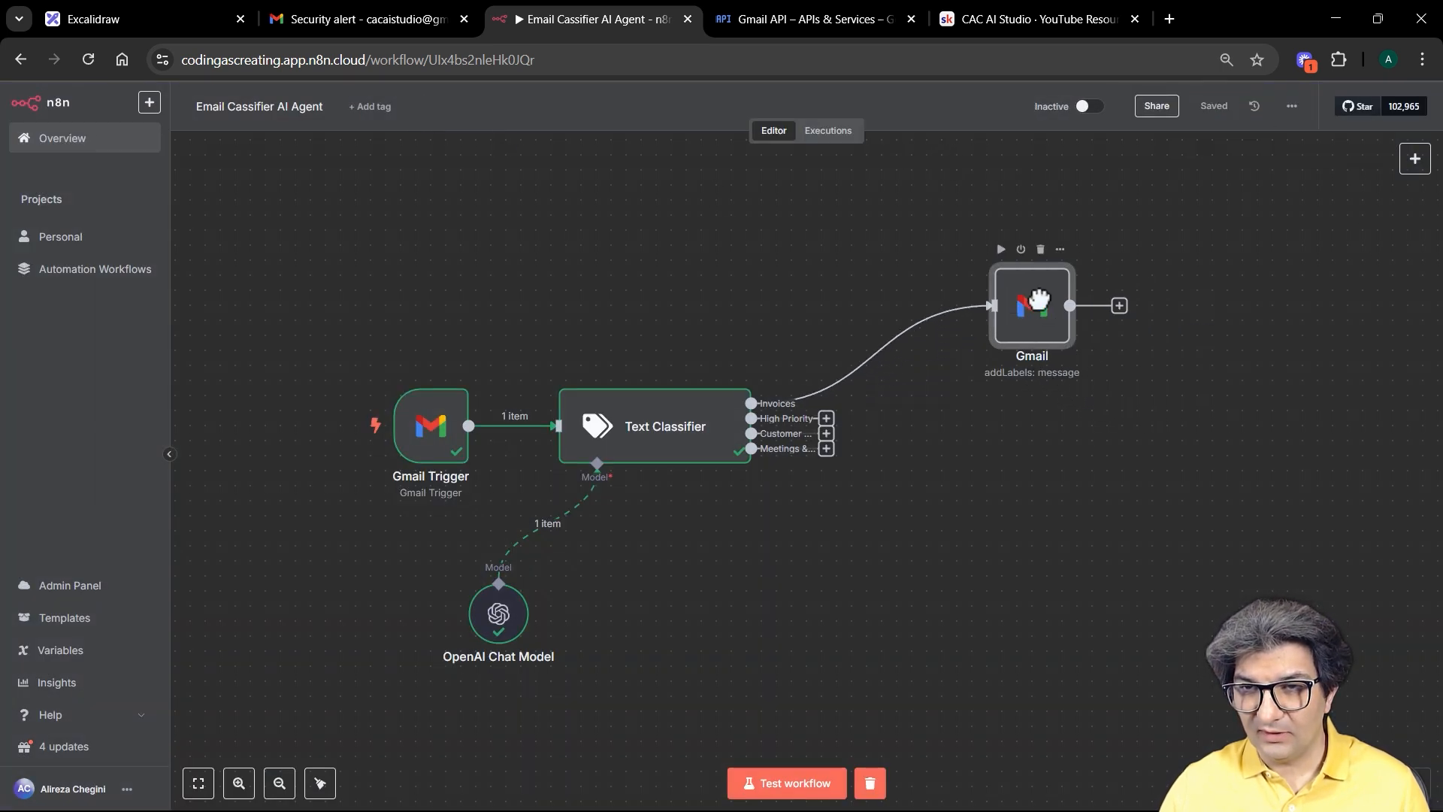
pyautogui.hotkey('ctrl', 'v')
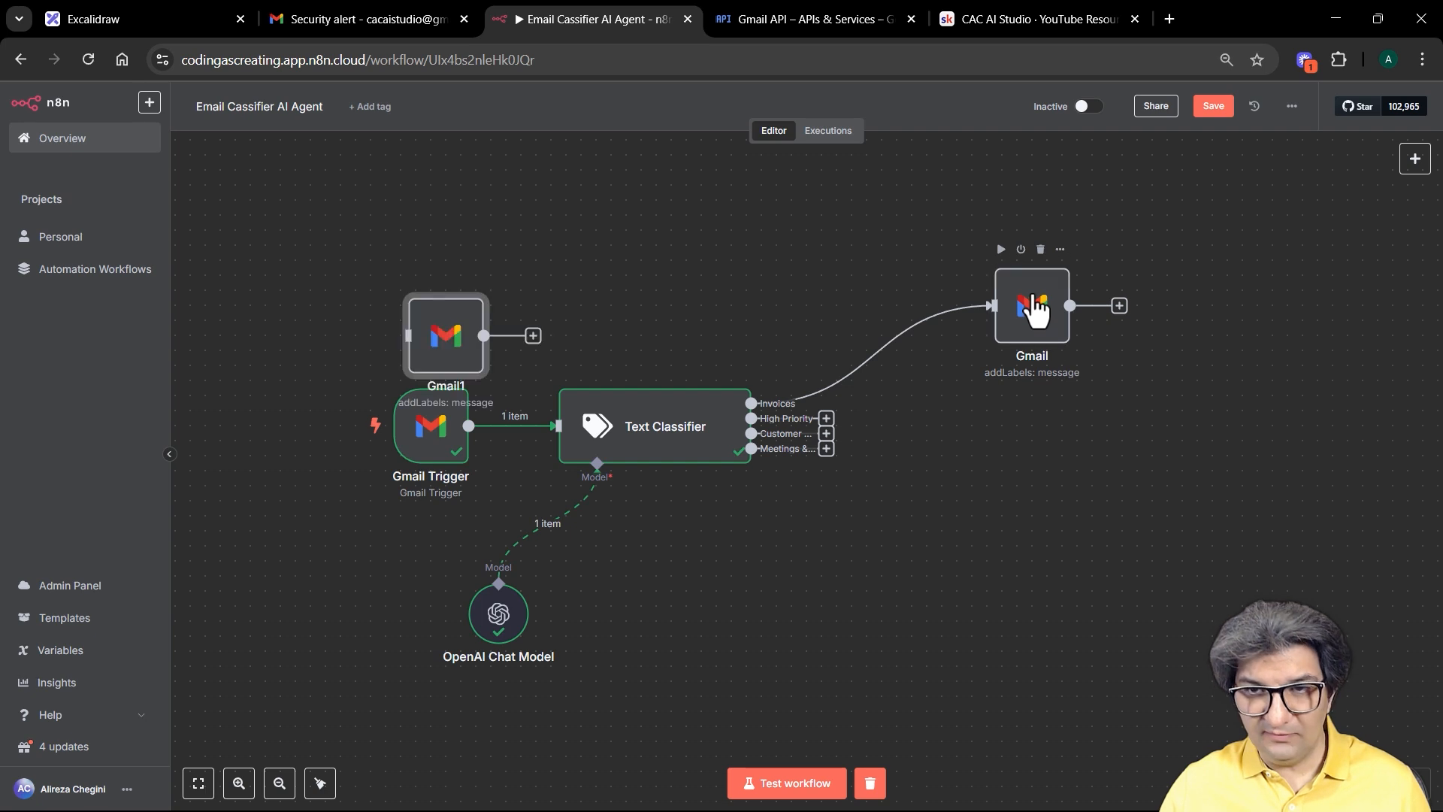
pyautogui.moveTo(449, 333); pyautogui.dragTo(1094, 414)
pyautogui.hotkey('ctrl', 'f')
pyautogui.hotkey('ctrl', 'v')
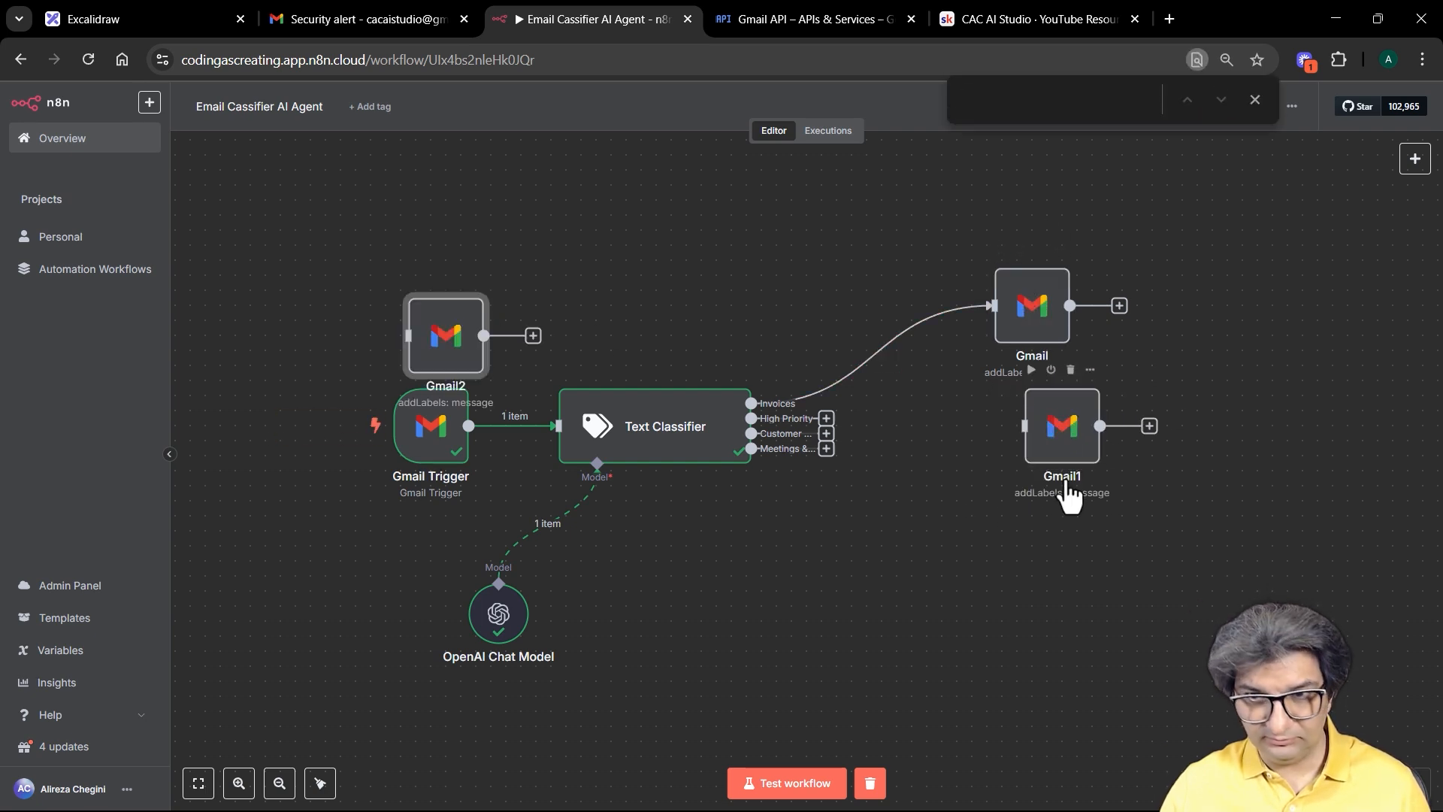
pyautogui.moveTo(474, 353); pyautogui.dragTo(1074, 578)
pyautogui.hotkey('ctrl', 'v')
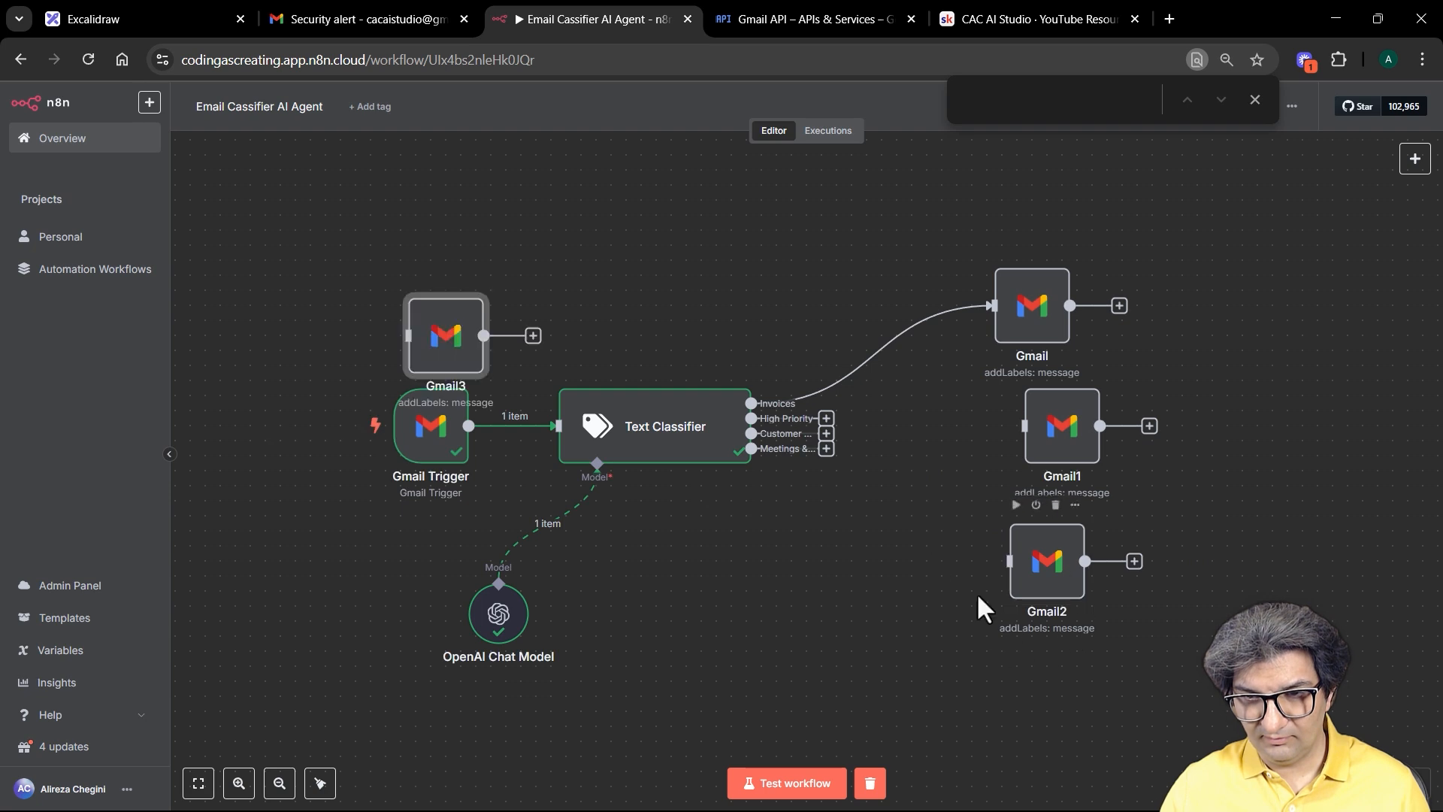
pyautogui.moveTo(461, 333); pyautogui.dragTo(1032, 692)
# Step: Wire the meetings, customer-support and High Priority outputs to Gmail3, Gmail2 and Gmail1
pyautogui.moveTo(826, 448); pyautogui.dragTo(979, 696)
pyautogui.moveTo(992, 569); pyautogui.dragTo(1053, 422)
pyautogui.moveTo(1031, 303); pyautogui.dragTo(1045, 274)
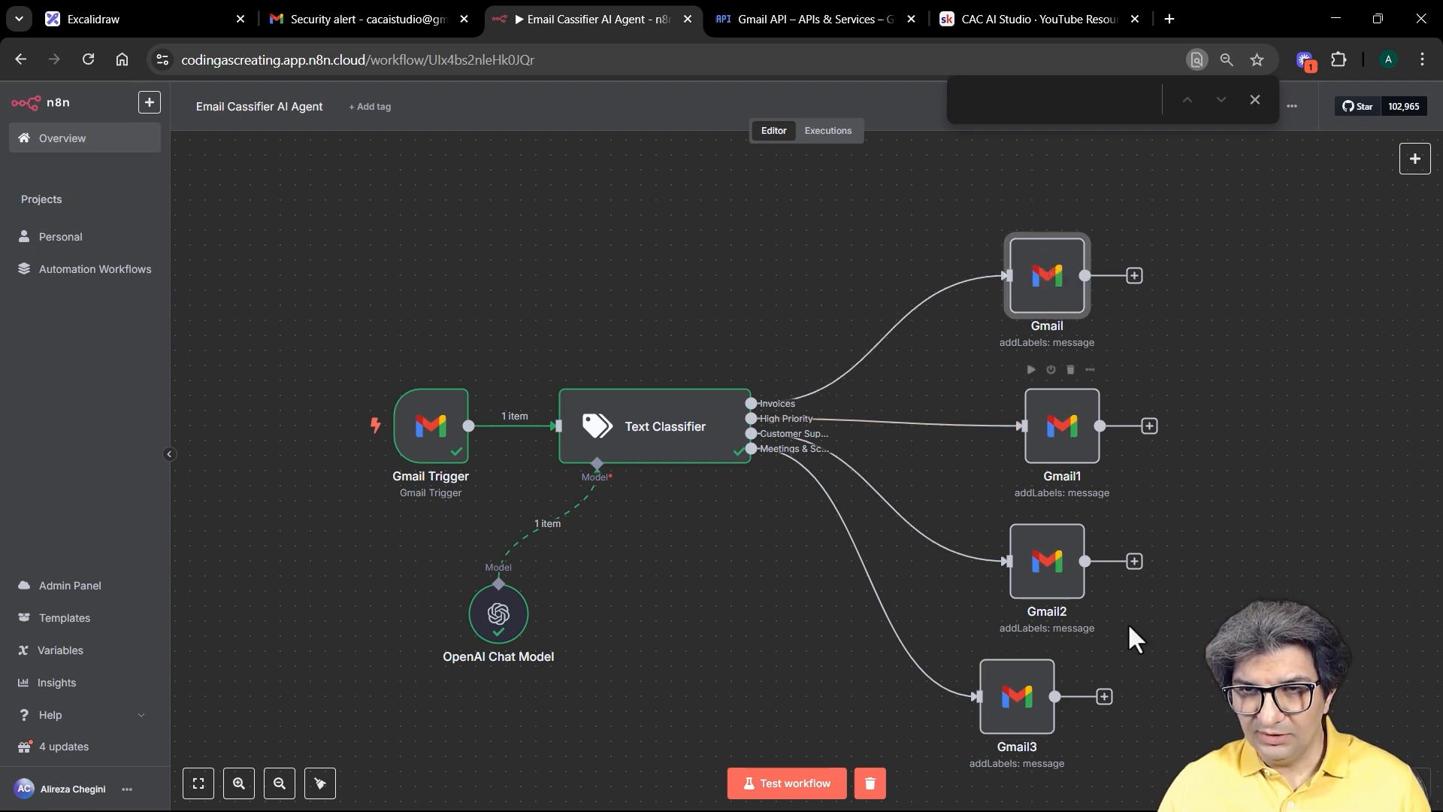
# Step: Change Gmail1's label from Invoices to High Priority
pyautogui.click(1061, 425)
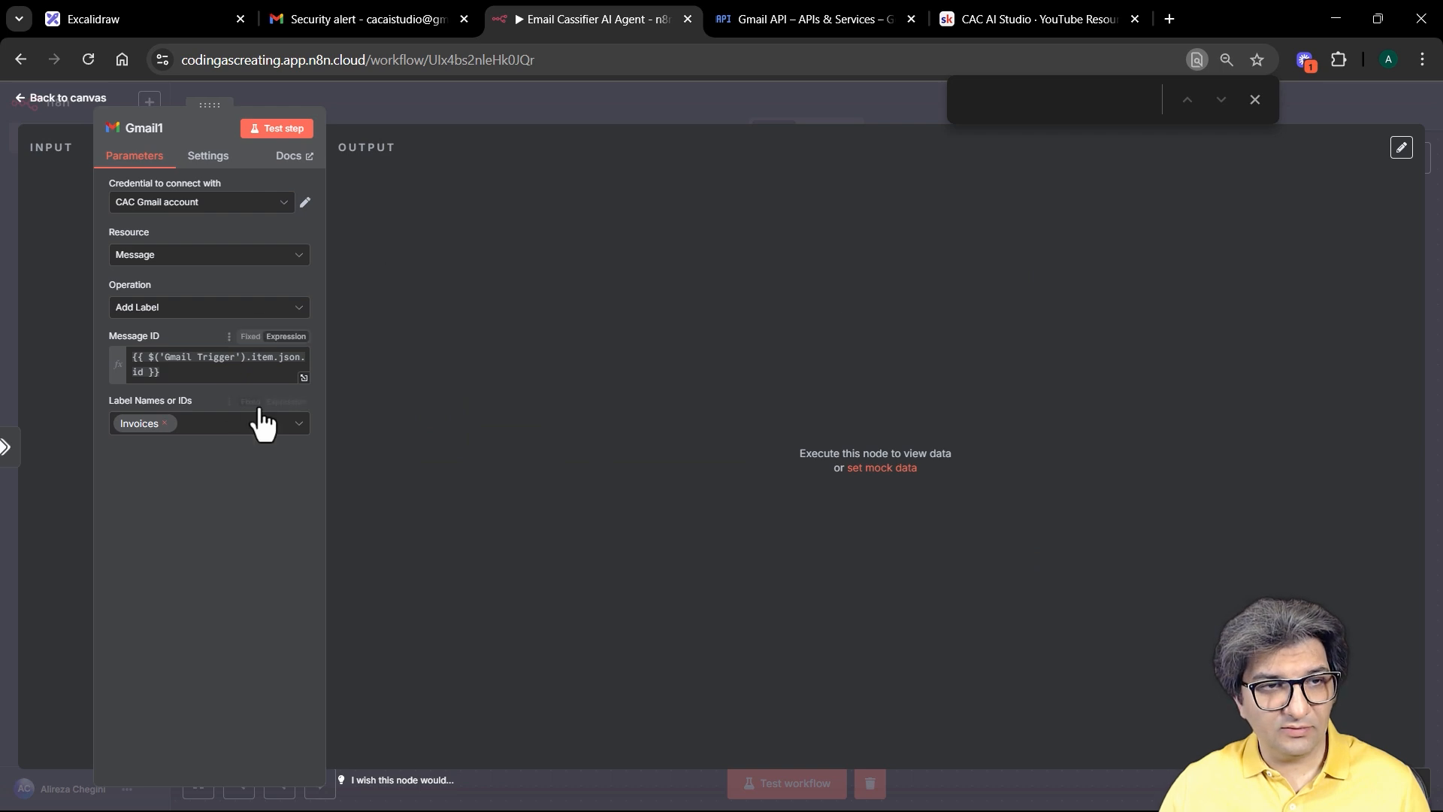
pyautogui.click(165, 423)
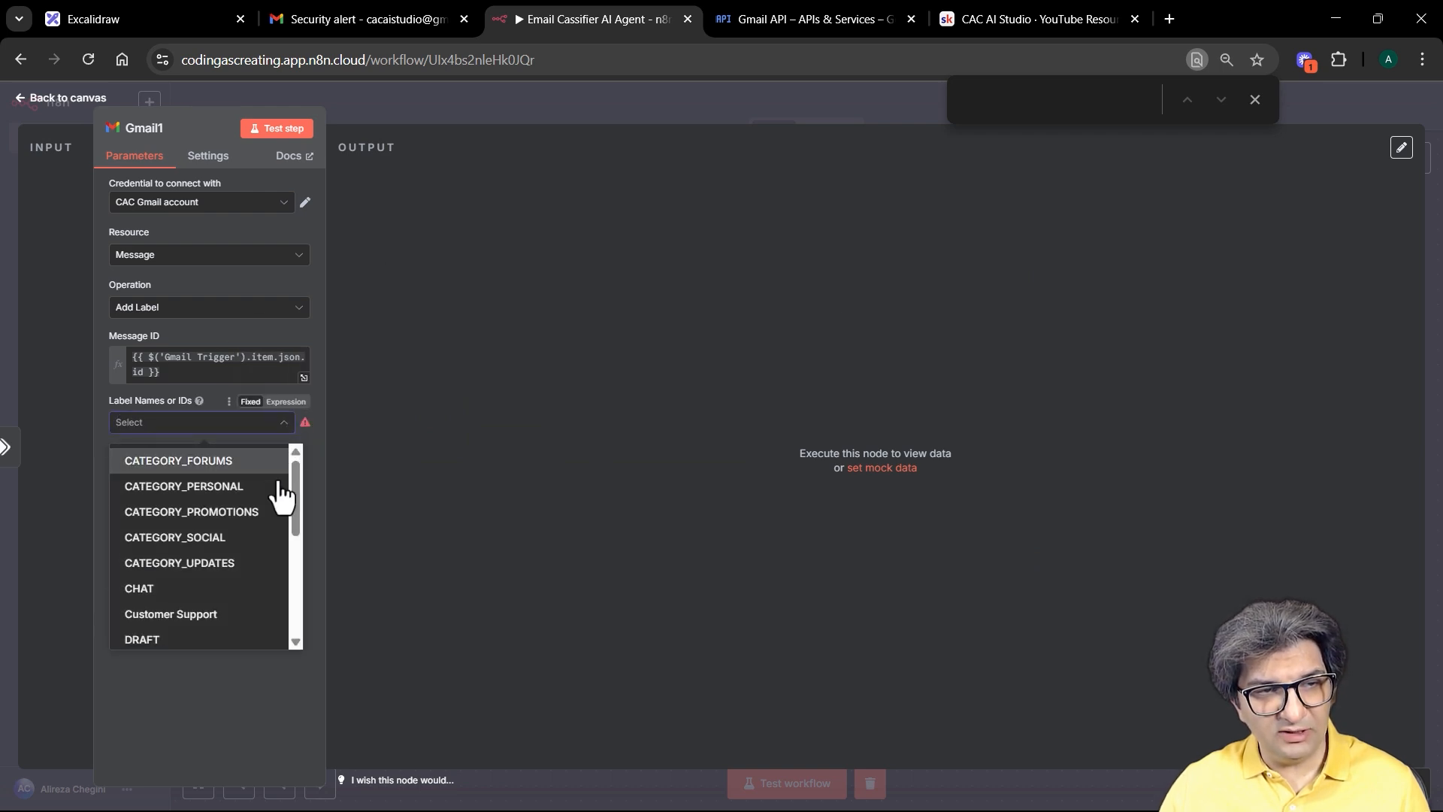
pyautogui.moveTo(293, 499); pyautogui.dragTo(296, 541)
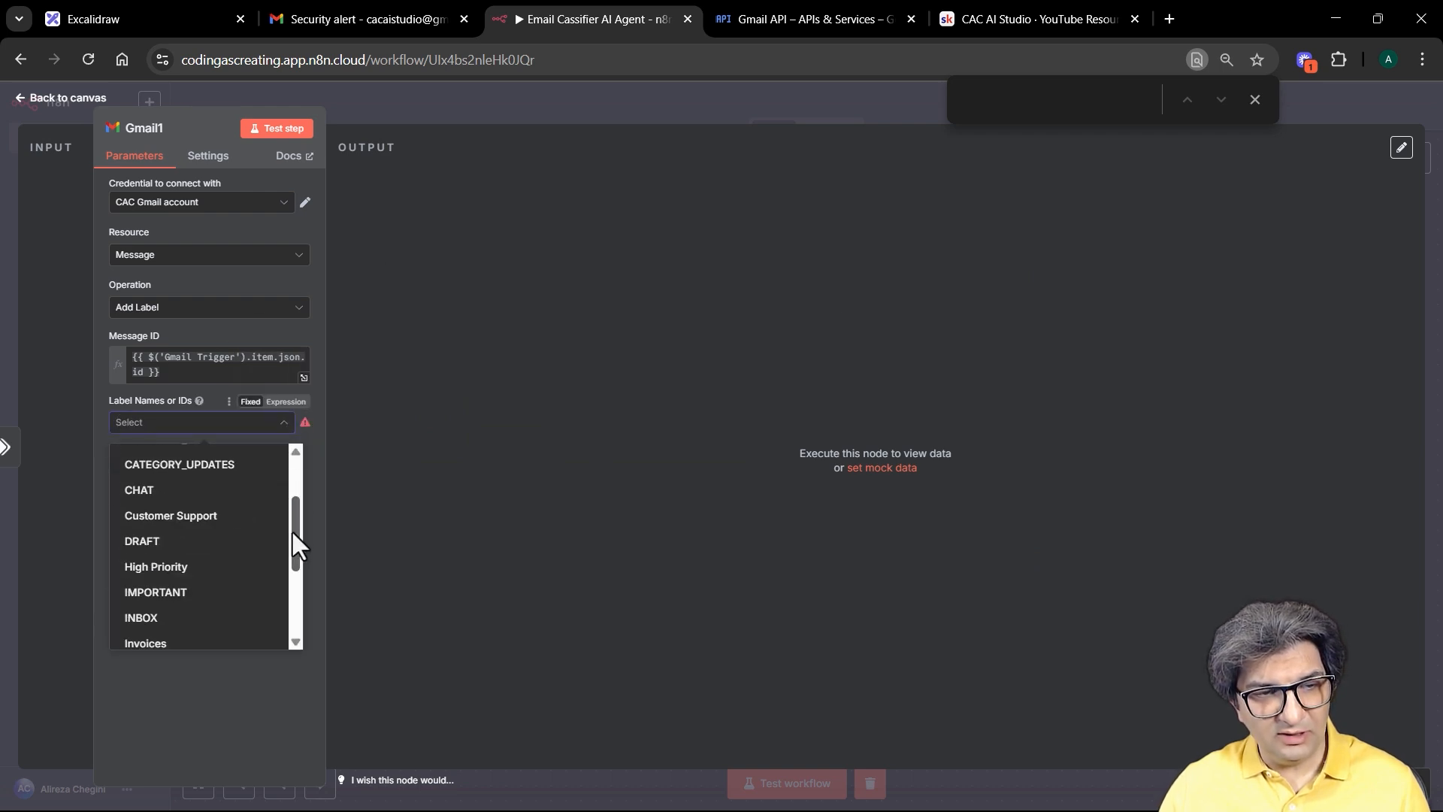
pyautogui.click(199, 566)
pyautogui.click(516, 114)
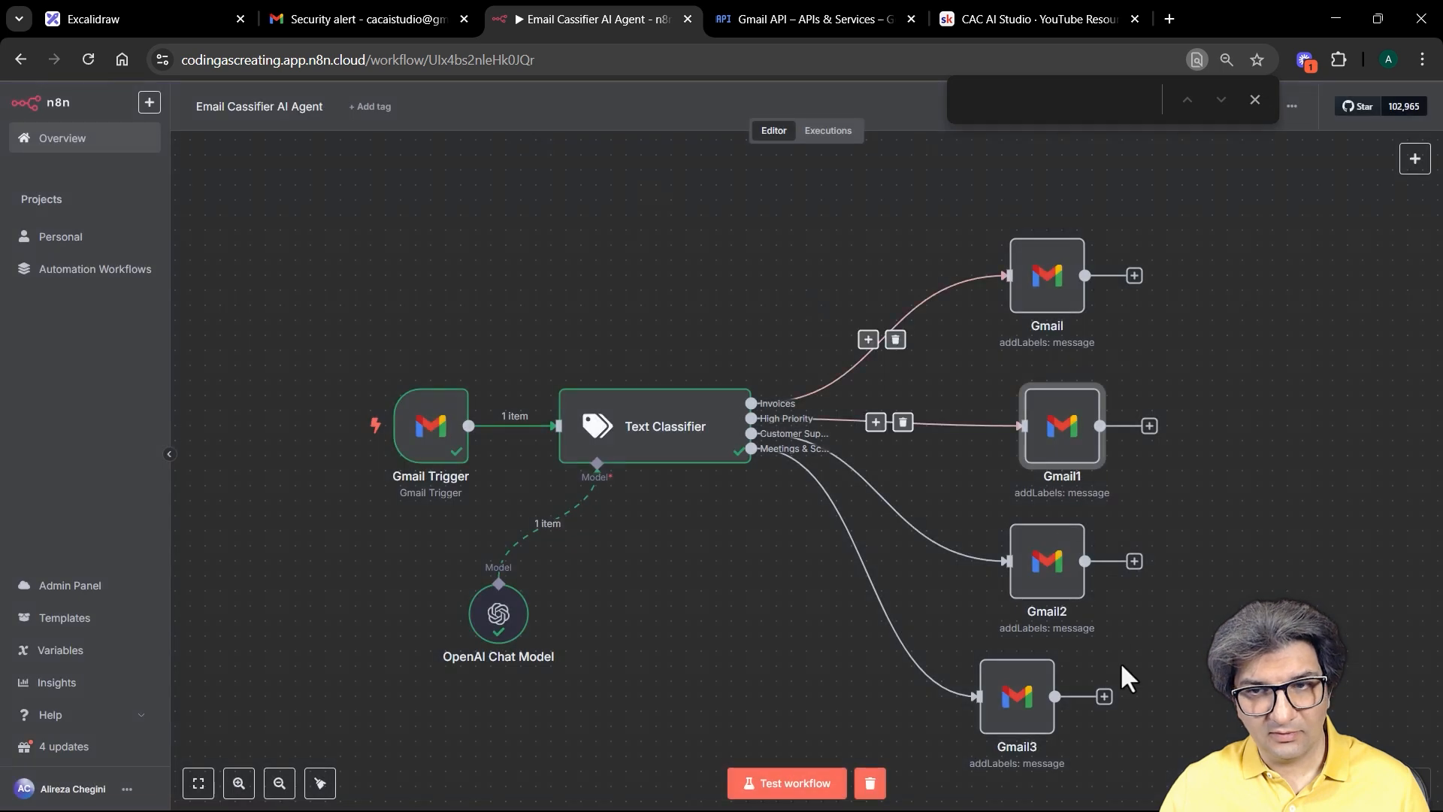
# Step: Change Gmail2's label from Invoices to Customer Support
pyautogui.doubleClick(1049, 560)
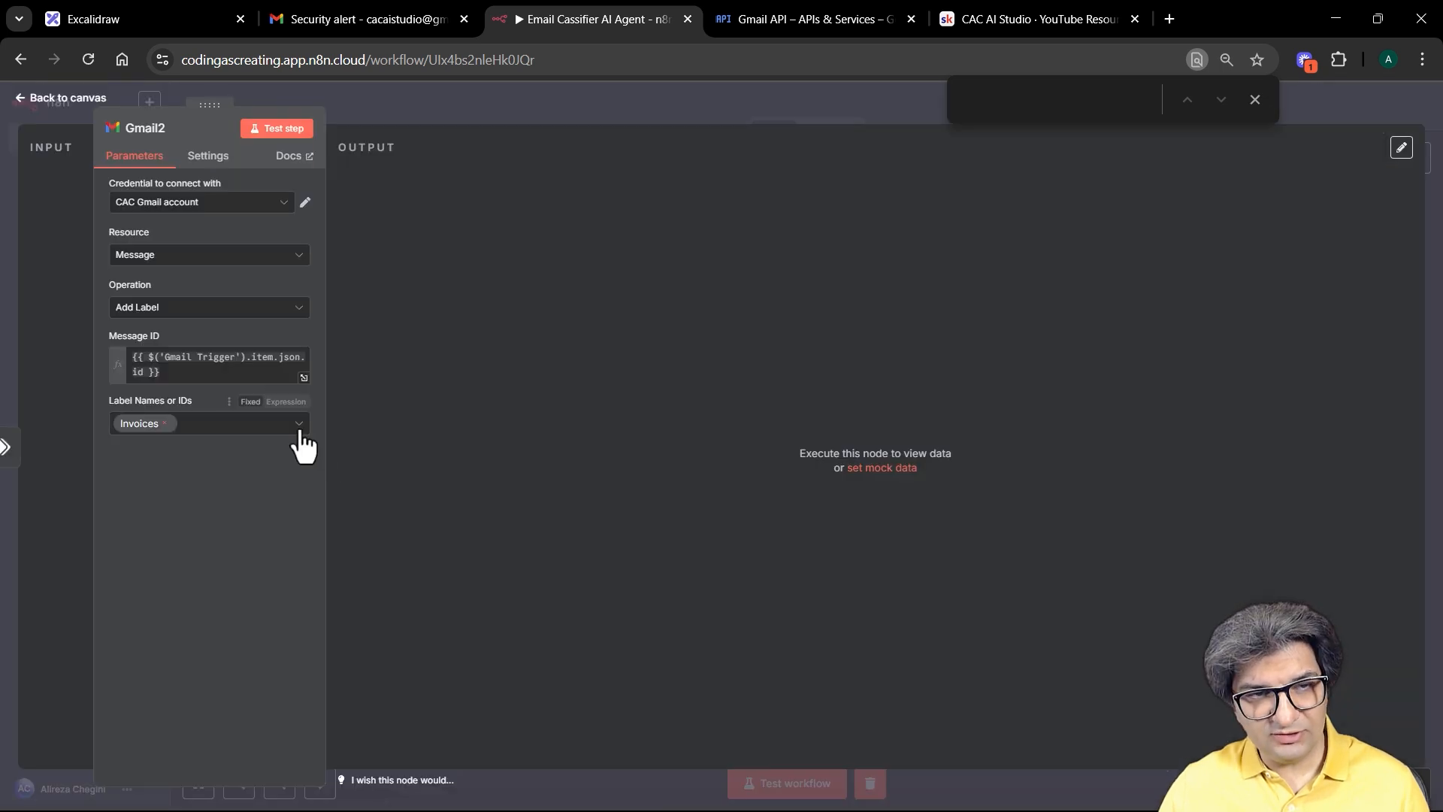
pyautogui.click(168, 423)
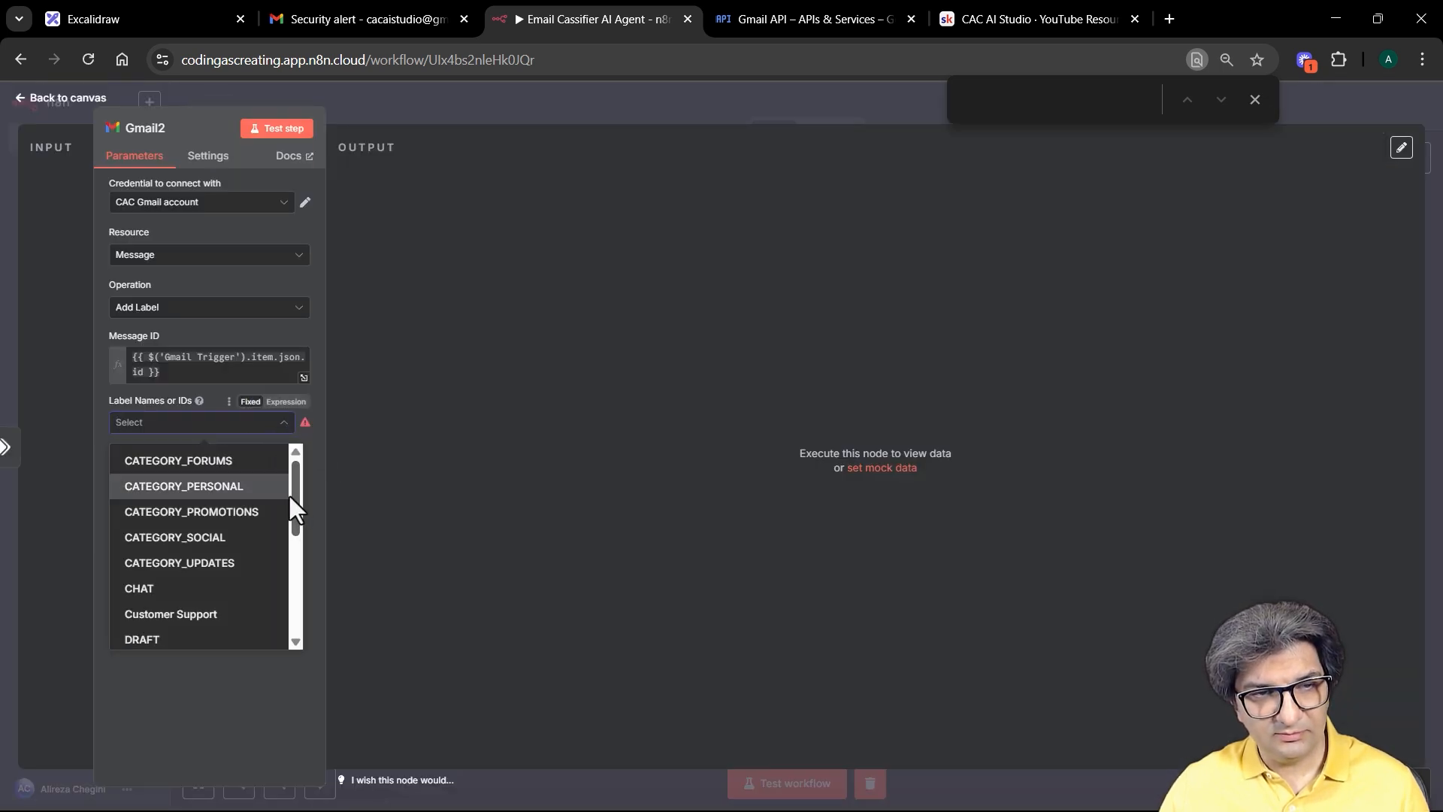
pyautogui.scroll(-2, 291, 499)
pyautogui.click(195, 511)
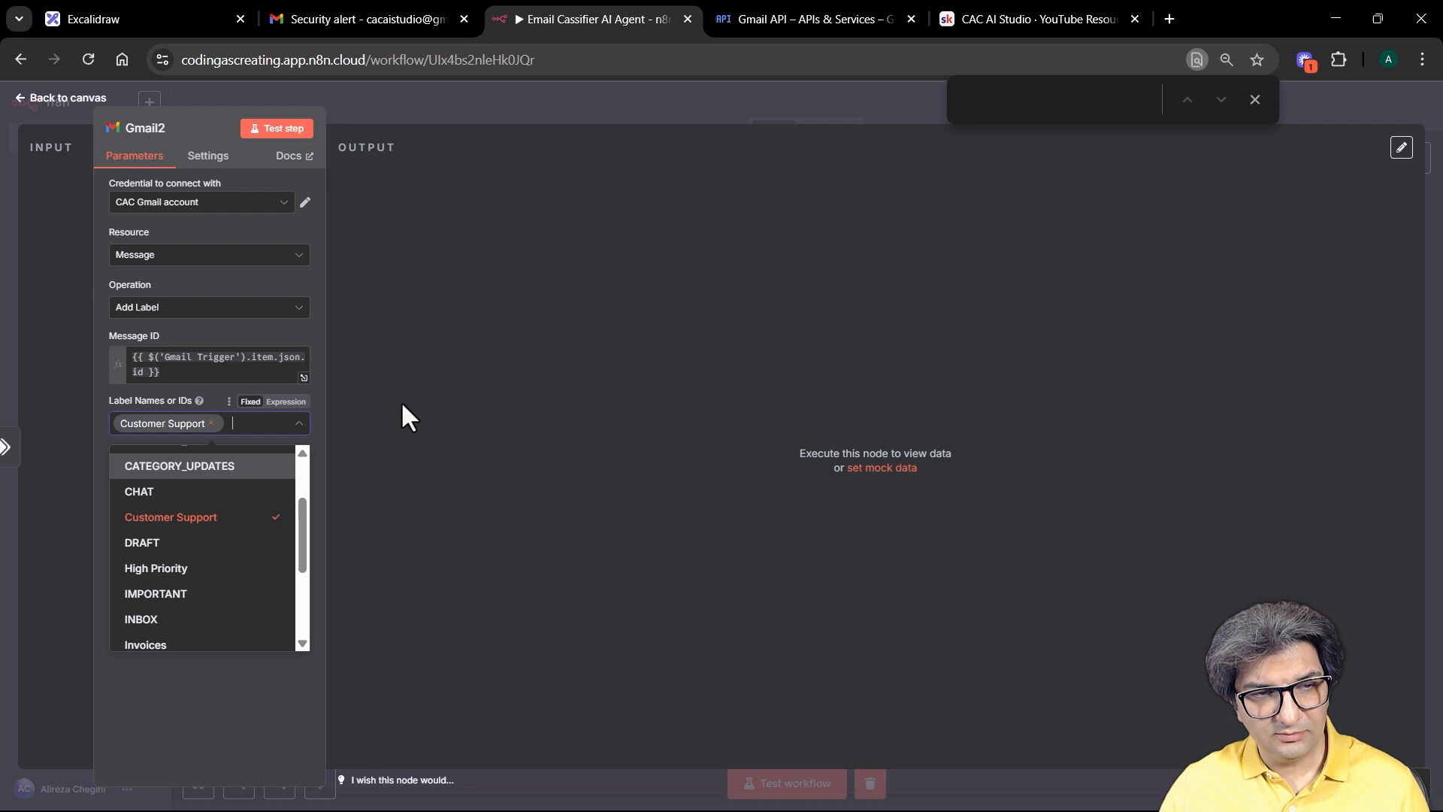
pyautogui.click(831, 120)
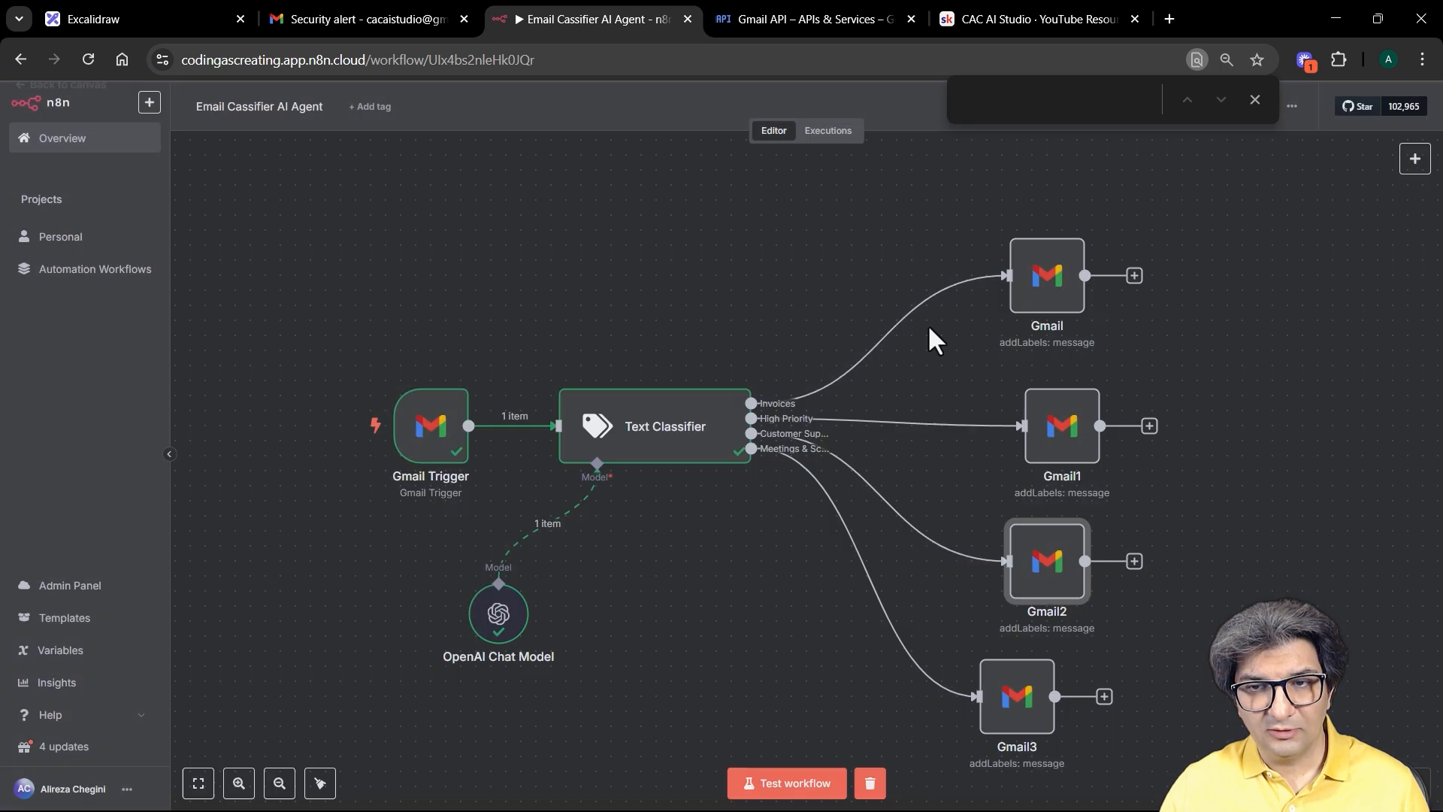
# Step: Change Gmail3's label from Invoices to Meetings & Scheduling
pyautogui.doubleClick(1019, 720)
pyautogui.click(164, 423)
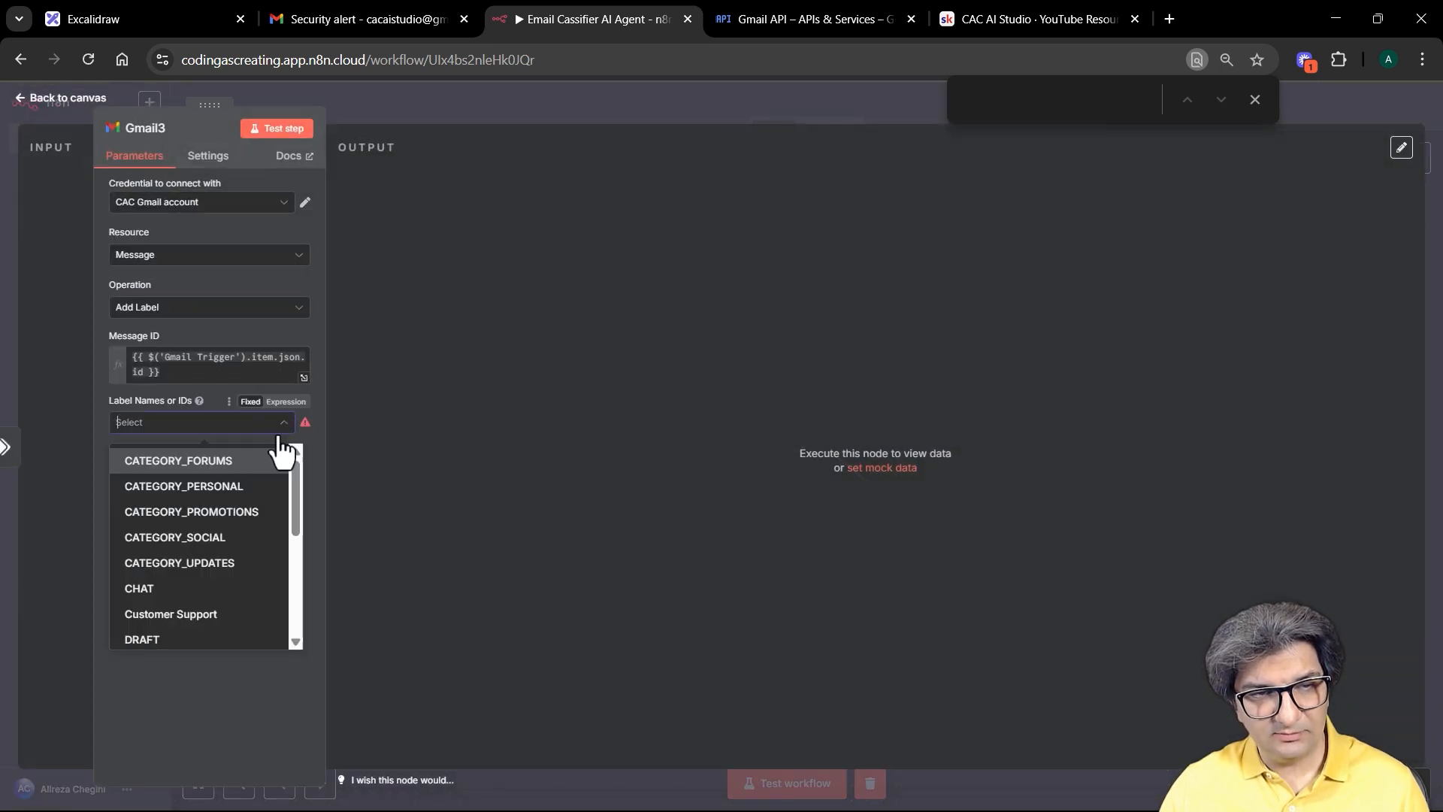
pyautogui.moveTo(293, 500); pyautogui.dragTo(278, 583)
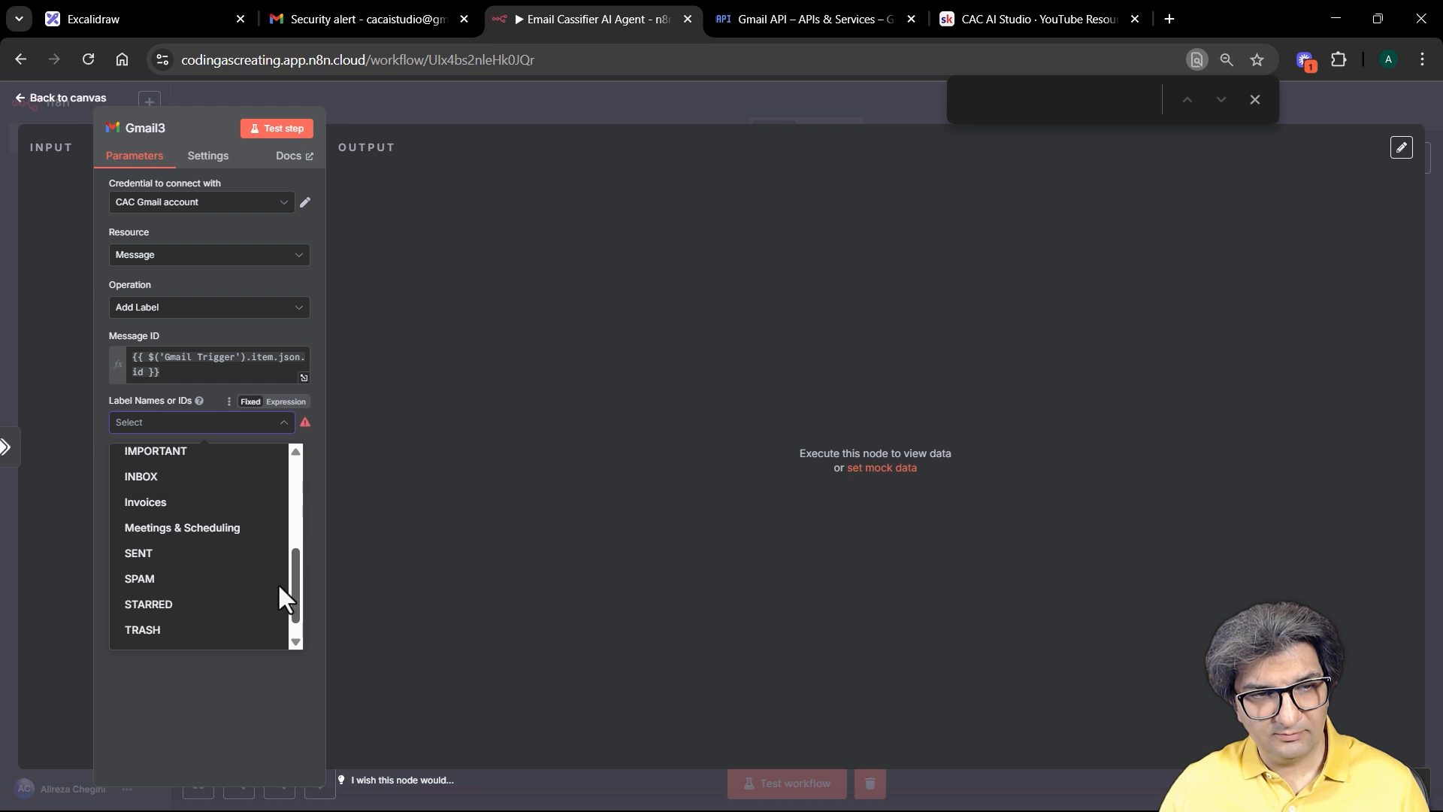
pyautogui.click(219, 531)
pyautogui.click(585, 105)
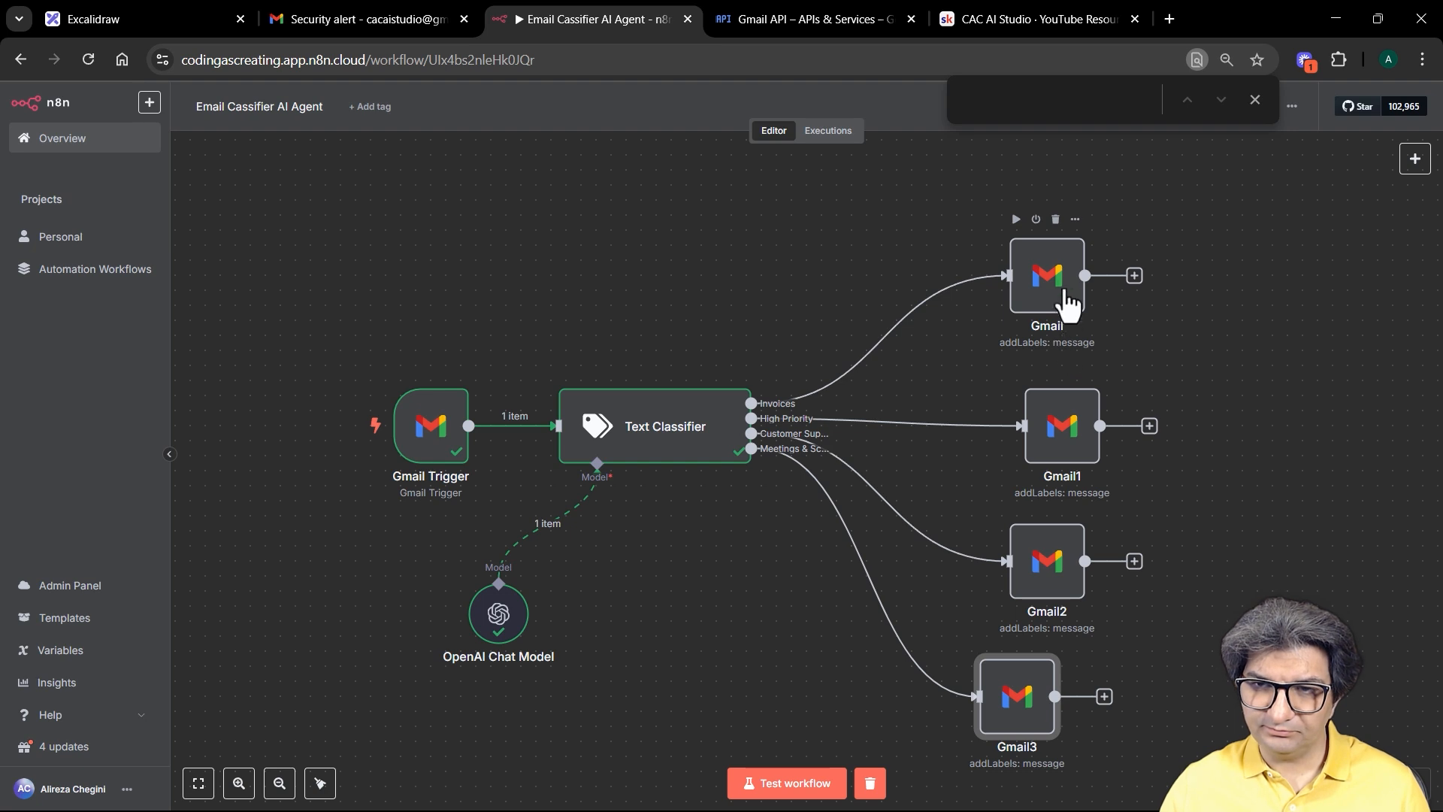
# Step: Tidy the canvas by aligning the Gmail, Gmail1, Gmail2 and Gmail3 nodes
pyautogui.moveTo(1053, 290); pyautogui.dragTo(1068, 275)
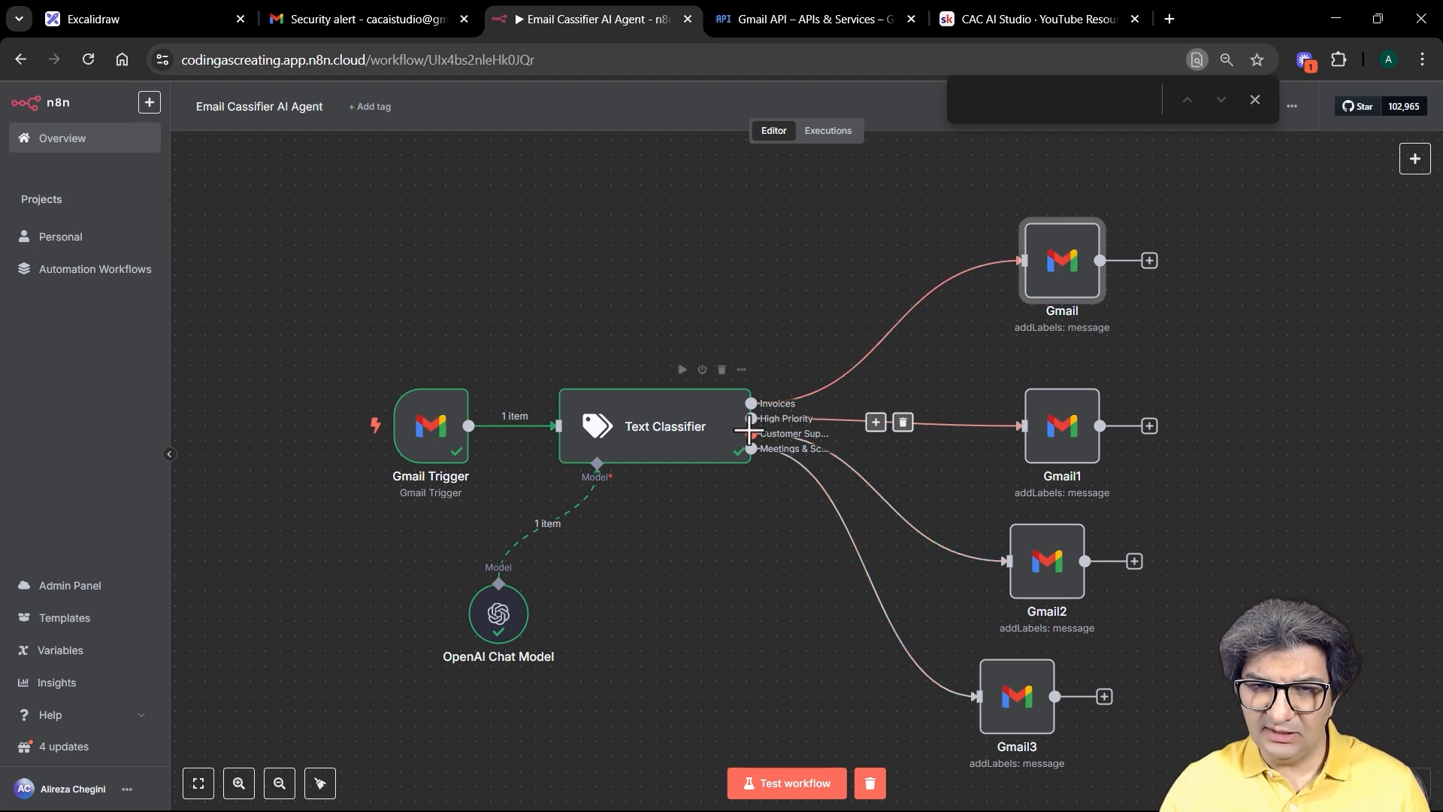
pyautogui.moveTo(1016, 721); pyautogui.dragTo(1047, 751)
pyautogui.moveTo(1062, 436); pyautogui.dragTo(1062, 421)
pyautogui.moveTo(1048, 564); pyautogui.dragTo(1078, 563)
pyautogui.moveTo(1047, 733); pyautogui.dragTo(1062, 732)
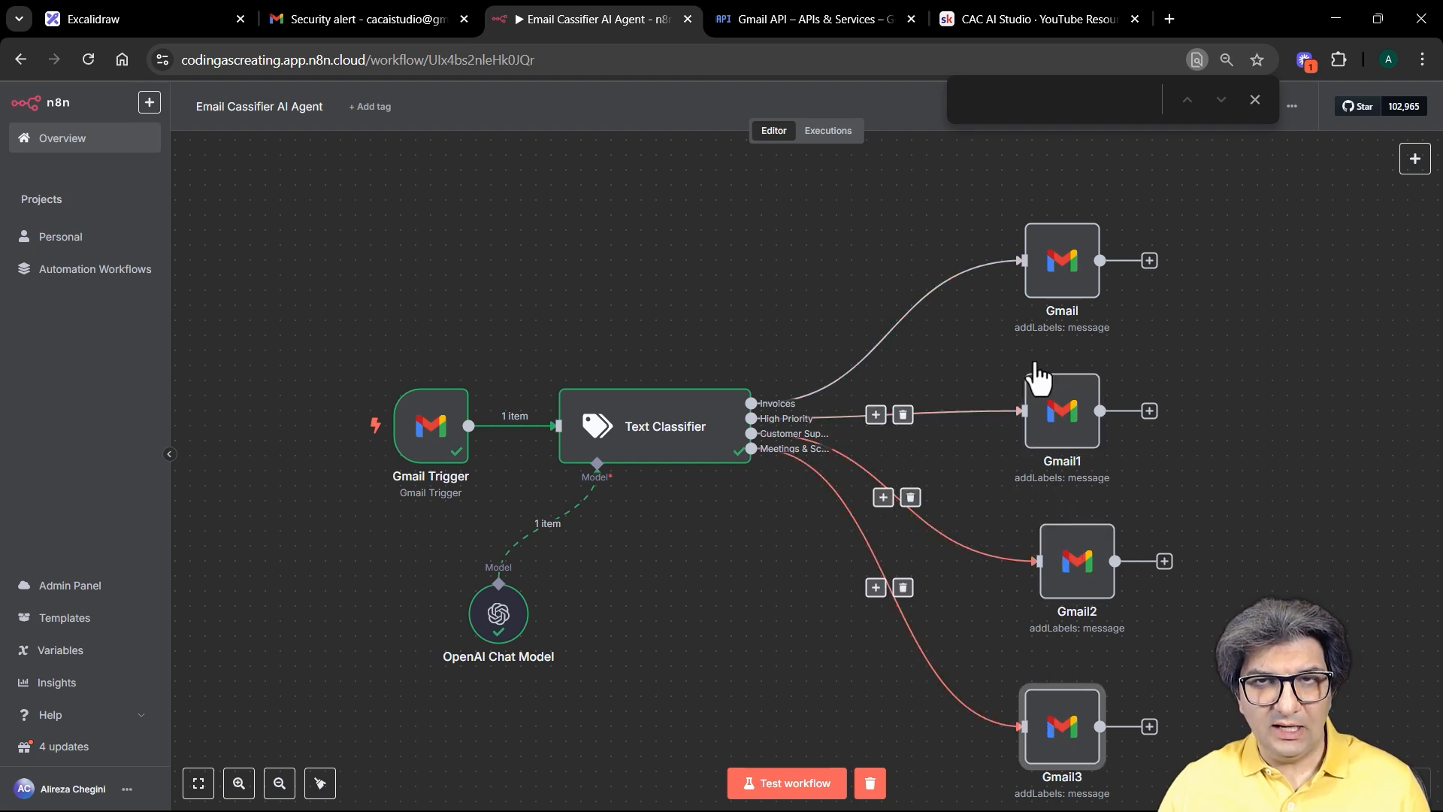
# Step: Save the workflow and switch it to Active
pyautogui.click(1256, 101)
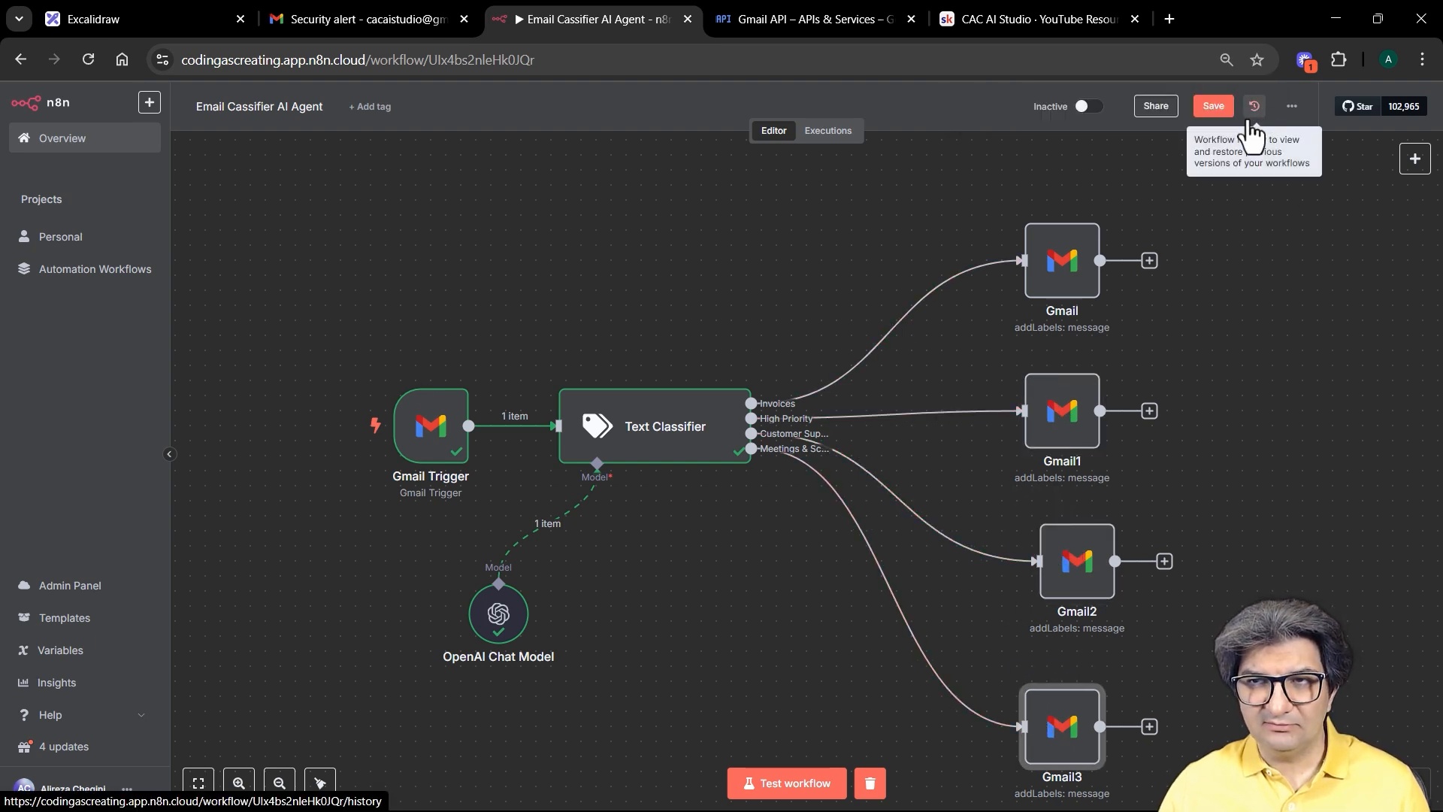
pyautogui.click(1221, 111)
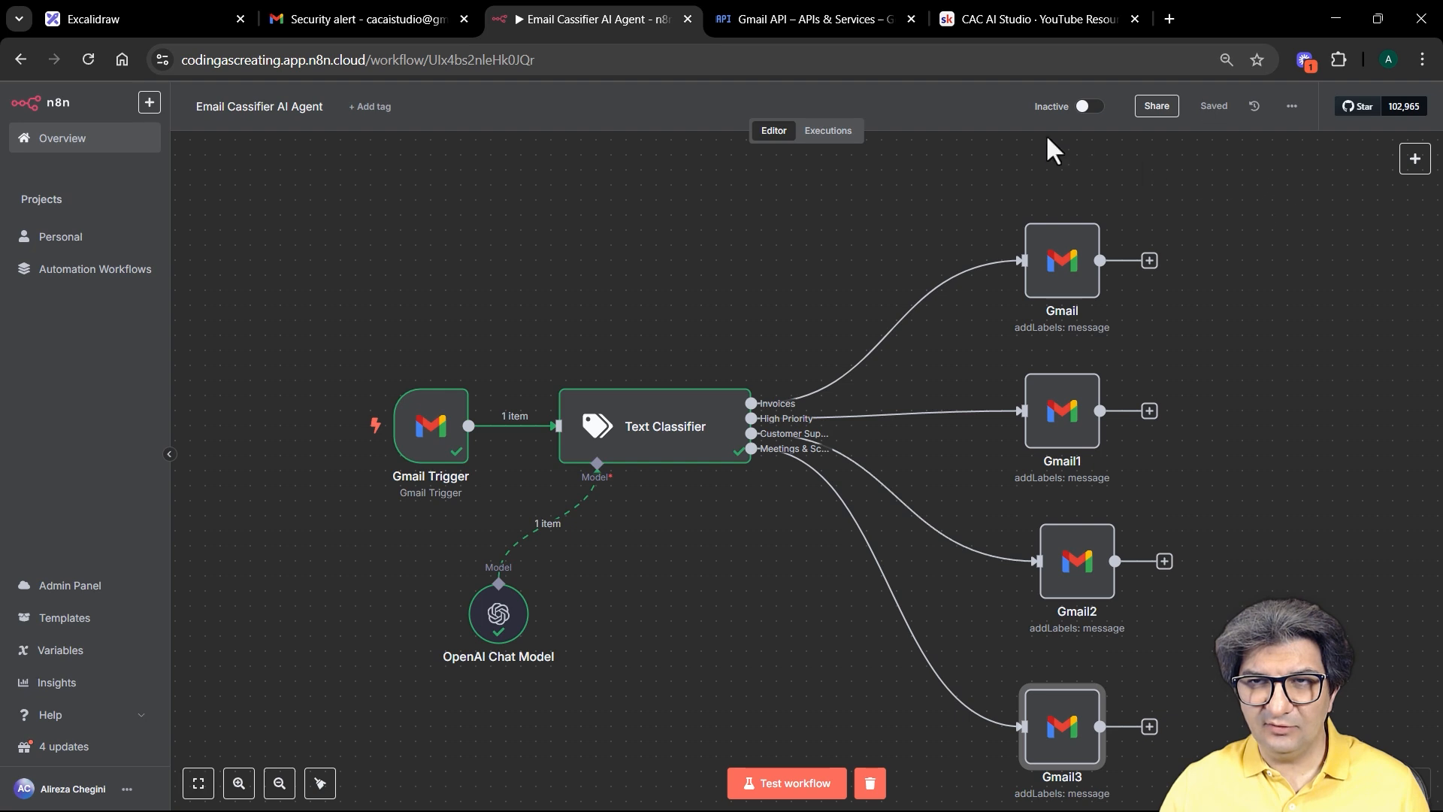
pyautogui.click(1087, 107)
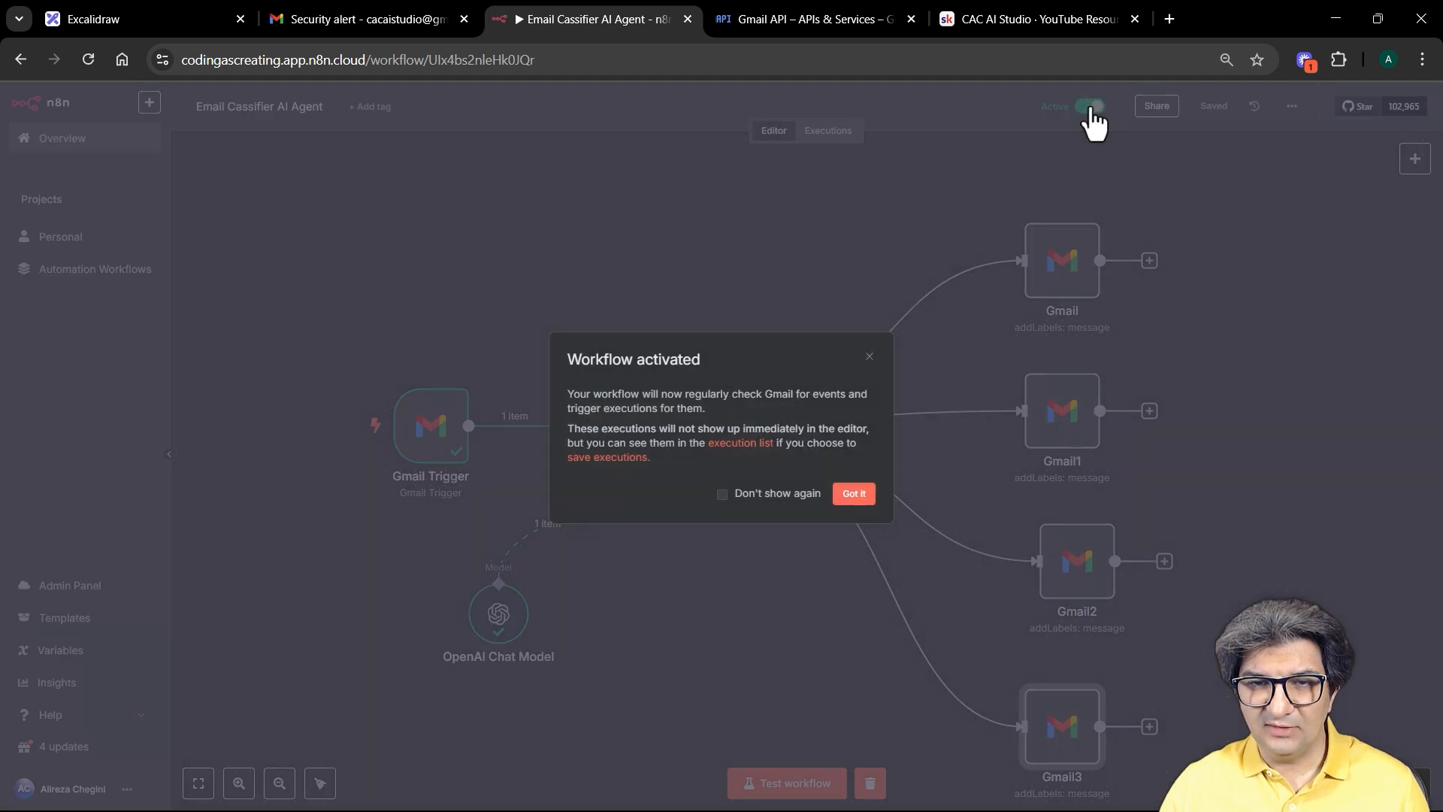
pyautogui.click(850, 495)
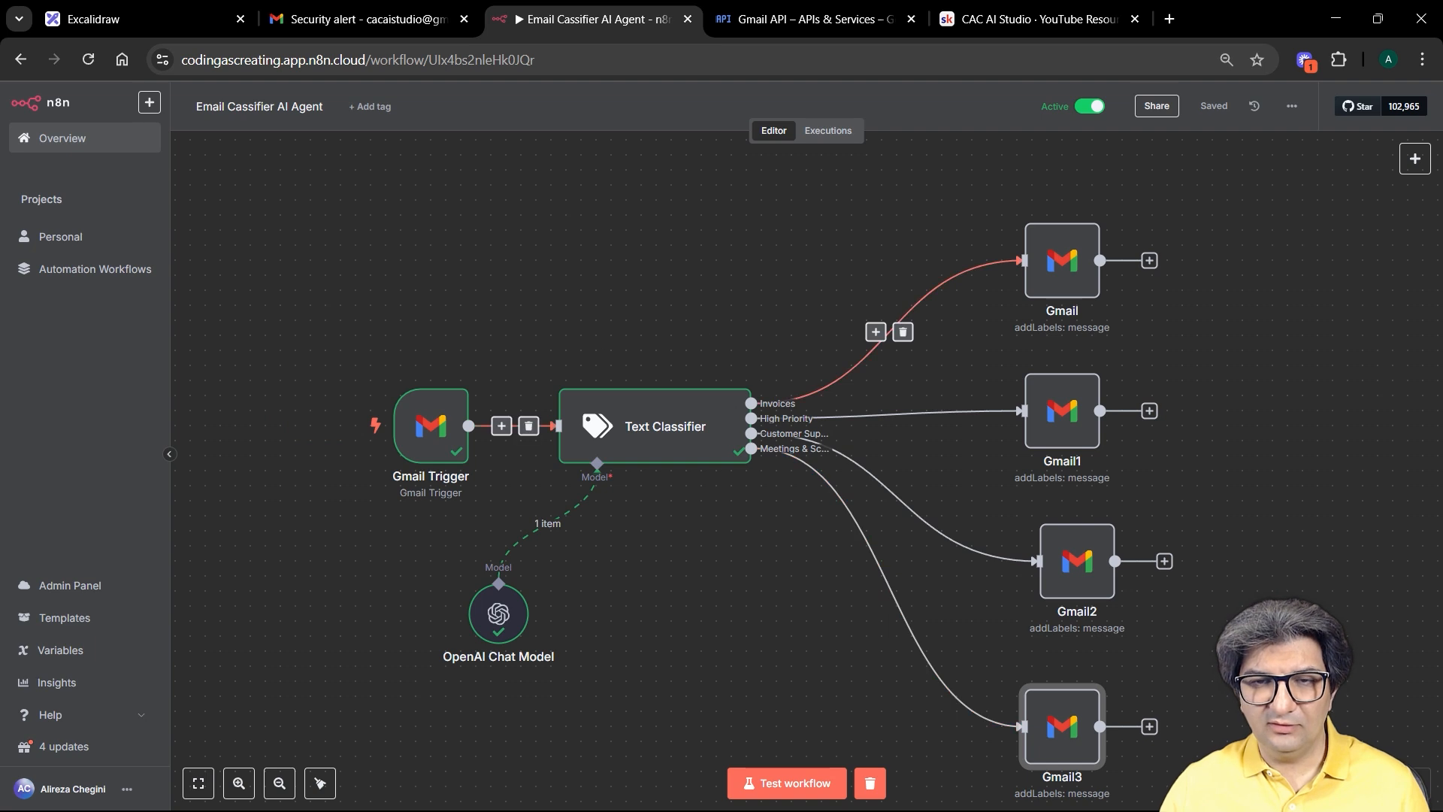
# Step: Start a new Gmail message containing the pasted CloudData Inc. invoice subject and body
pyautogui.click(348, 18)
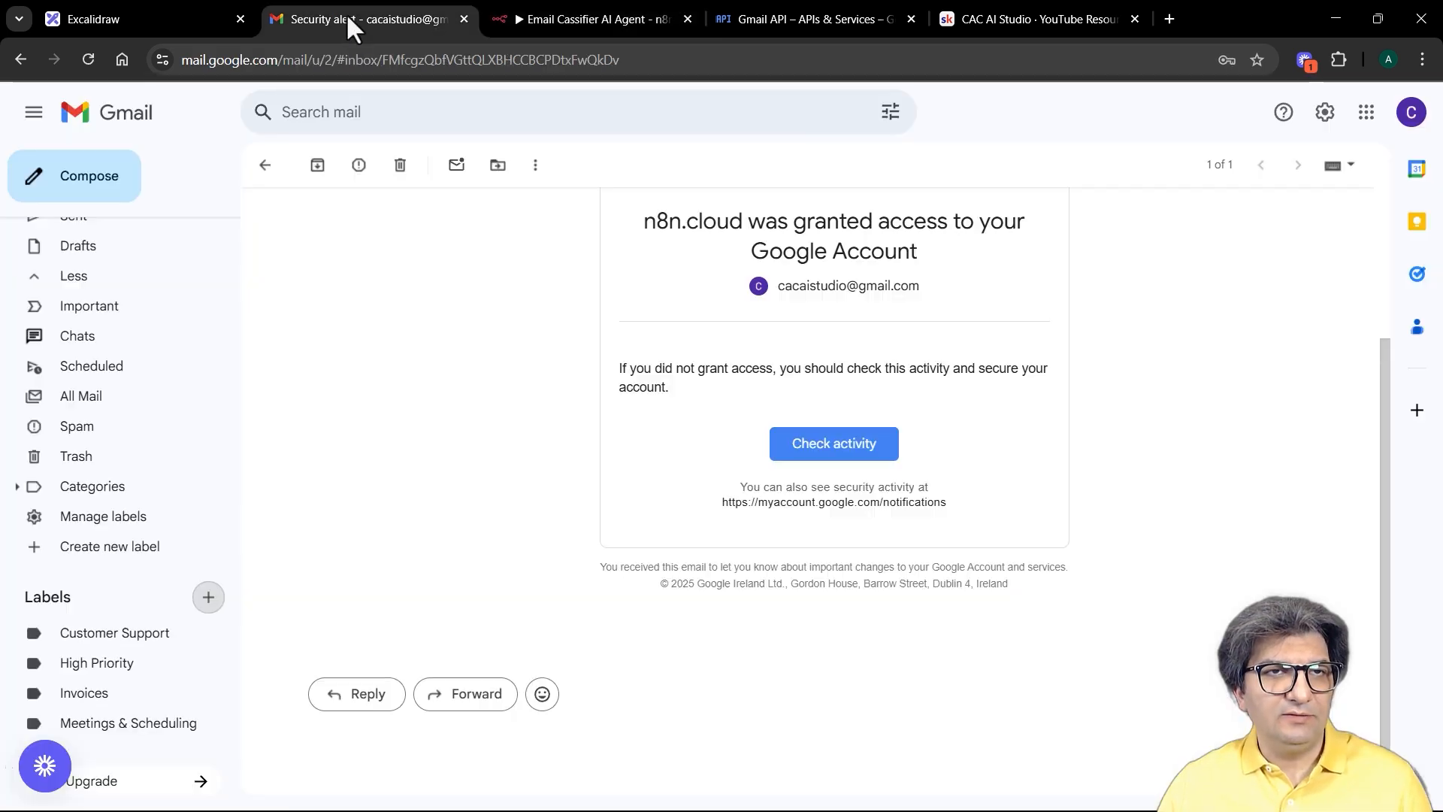
pyautogui.scroll(2, 93, 262)
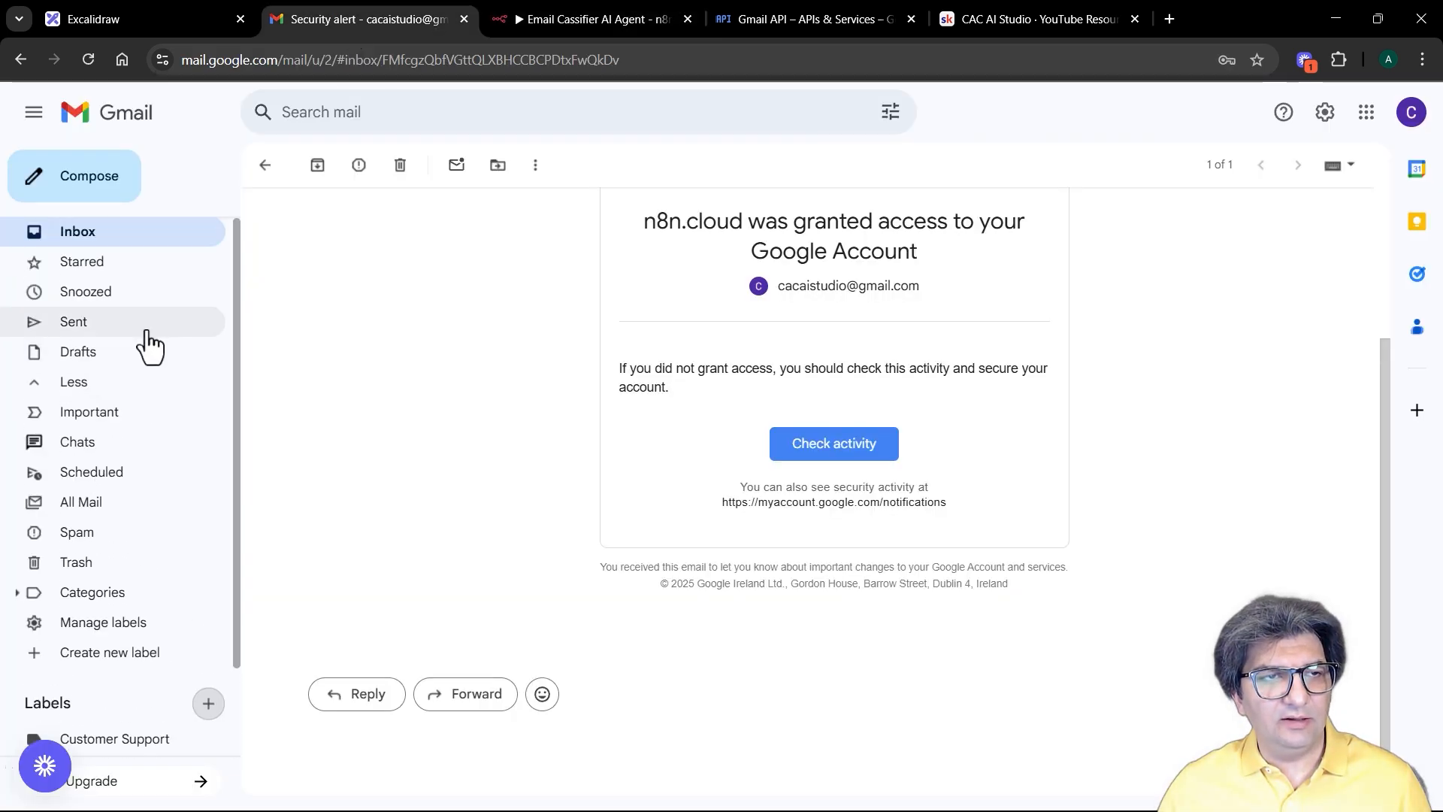
pyautogui.click(82, 239)
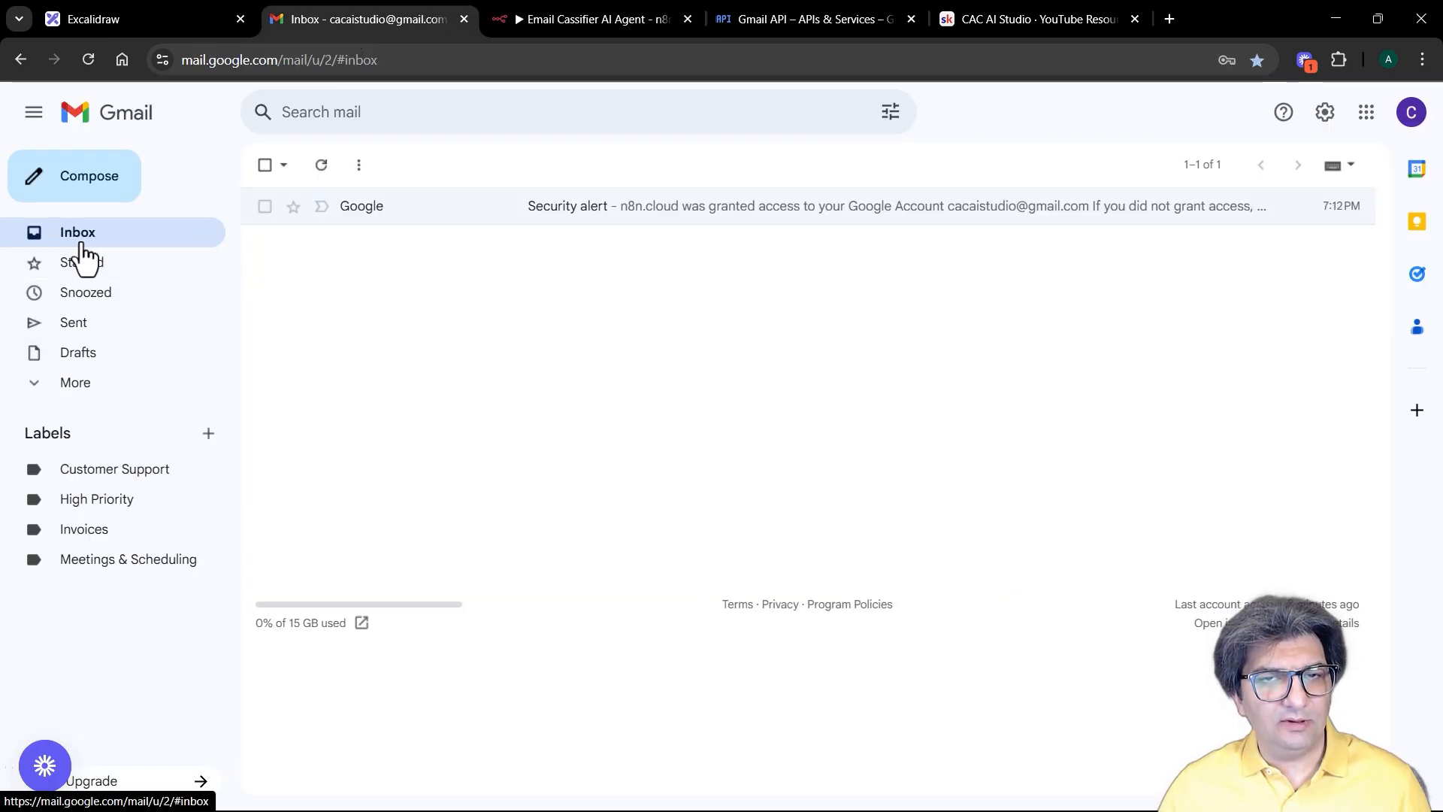
pyautogui.click(95, 198)
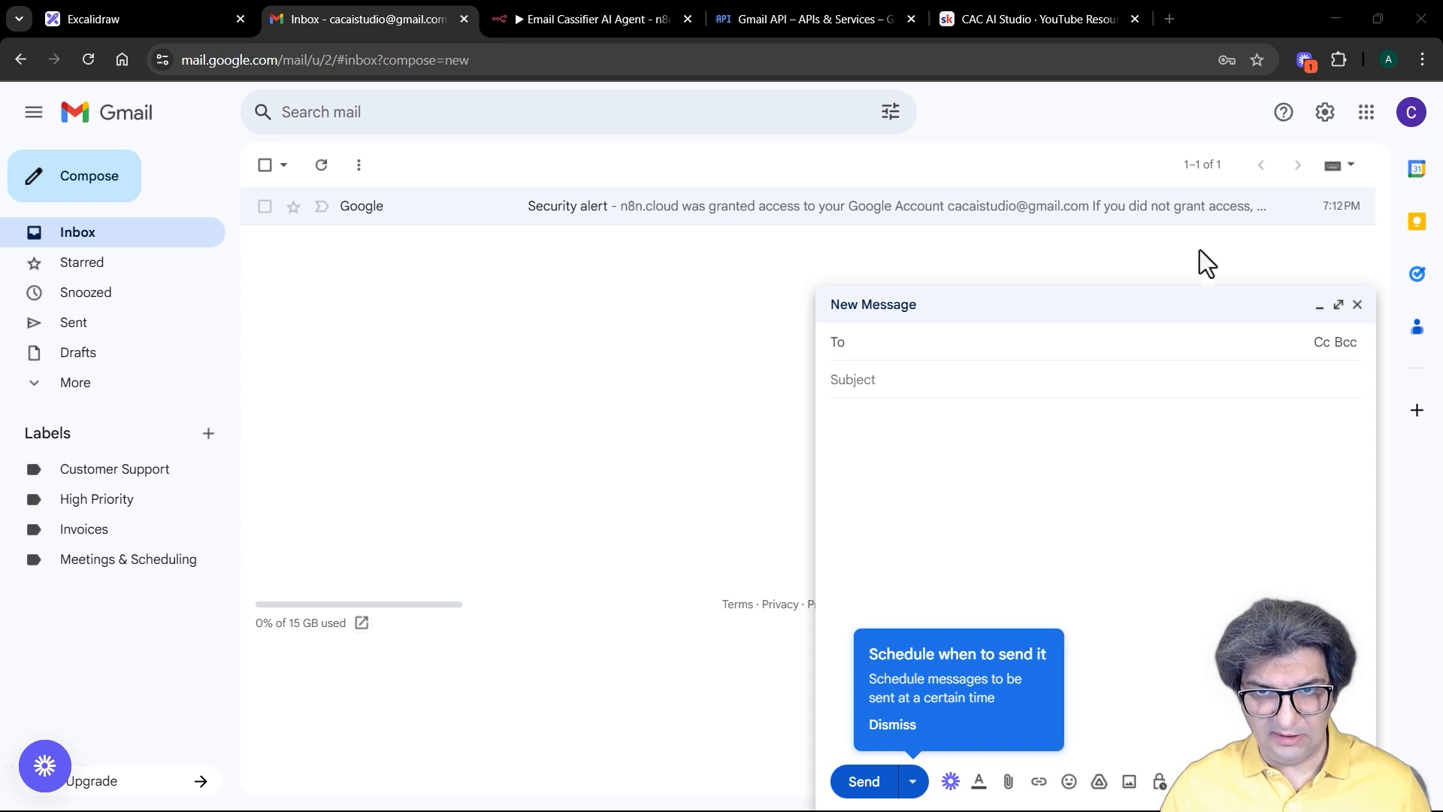
pyautogui.click(912, 389)
pyautogui.write('Invoice #98273 from CloudData Inc.')
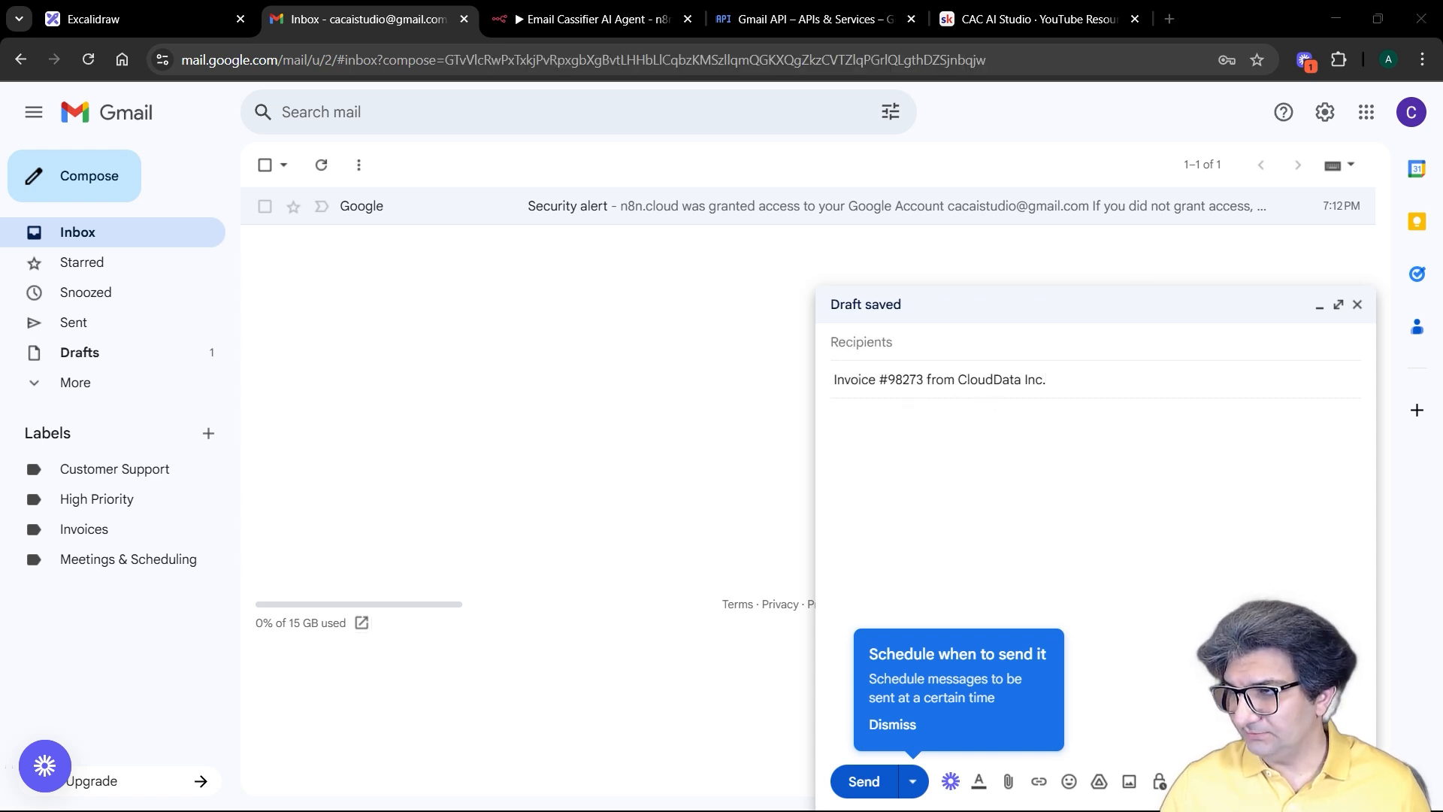
pyautogui.click(977, 494)
pyautogui.write('Dear Alex, Thank you for your recent purchase. Please find your invoice attached. Amount Due: €129.00 Due Date: June 15, 2025 Payment Method: Credit Card Download your invoice: [Invoice_98273.pdf] If you have any questions, feel free to reply. Best regards, CloudData Billing Department')
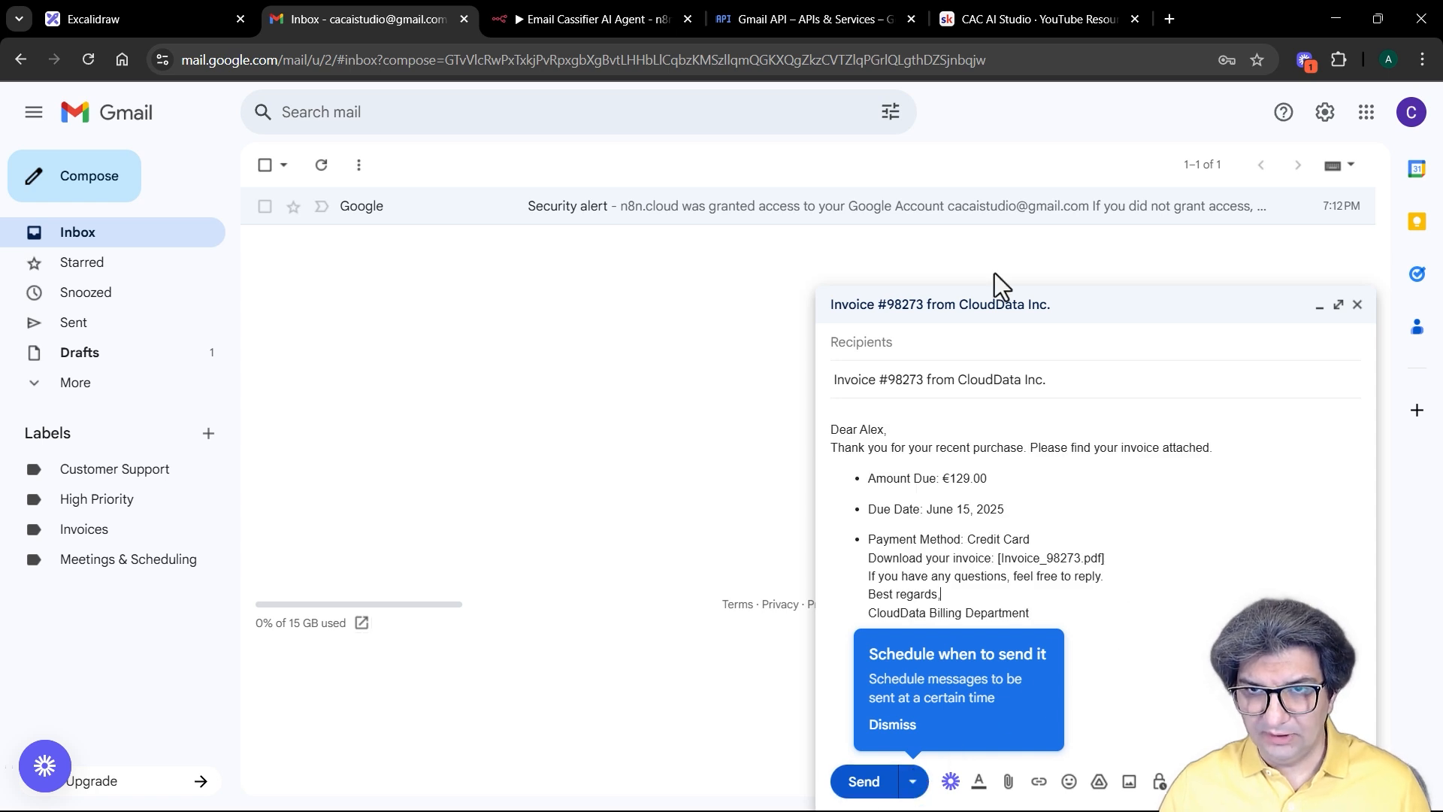
# Step: Address the invoice email to the account's own address and send it
pyautogui.click(945, 352)
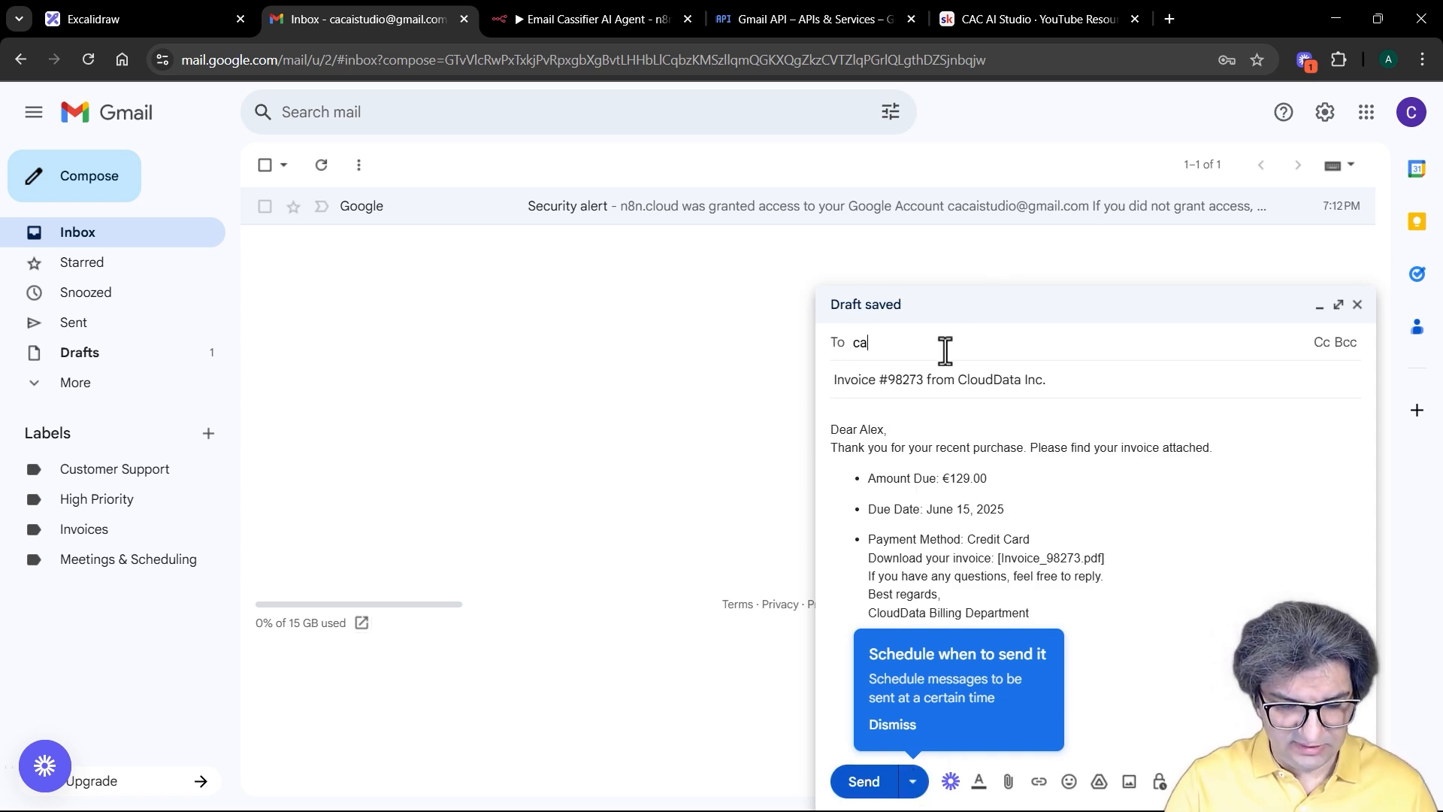
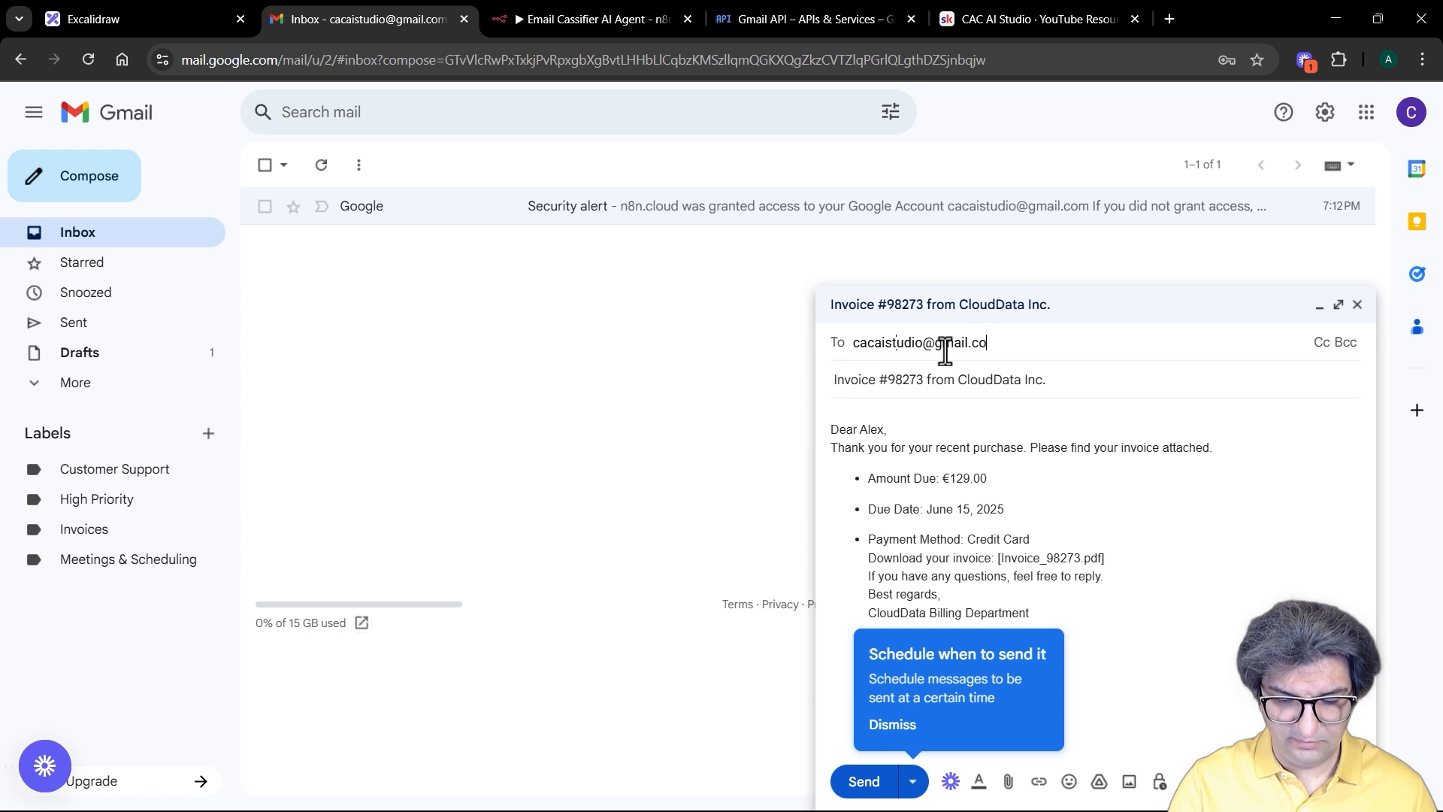
pyautogui.click(1019, 406)
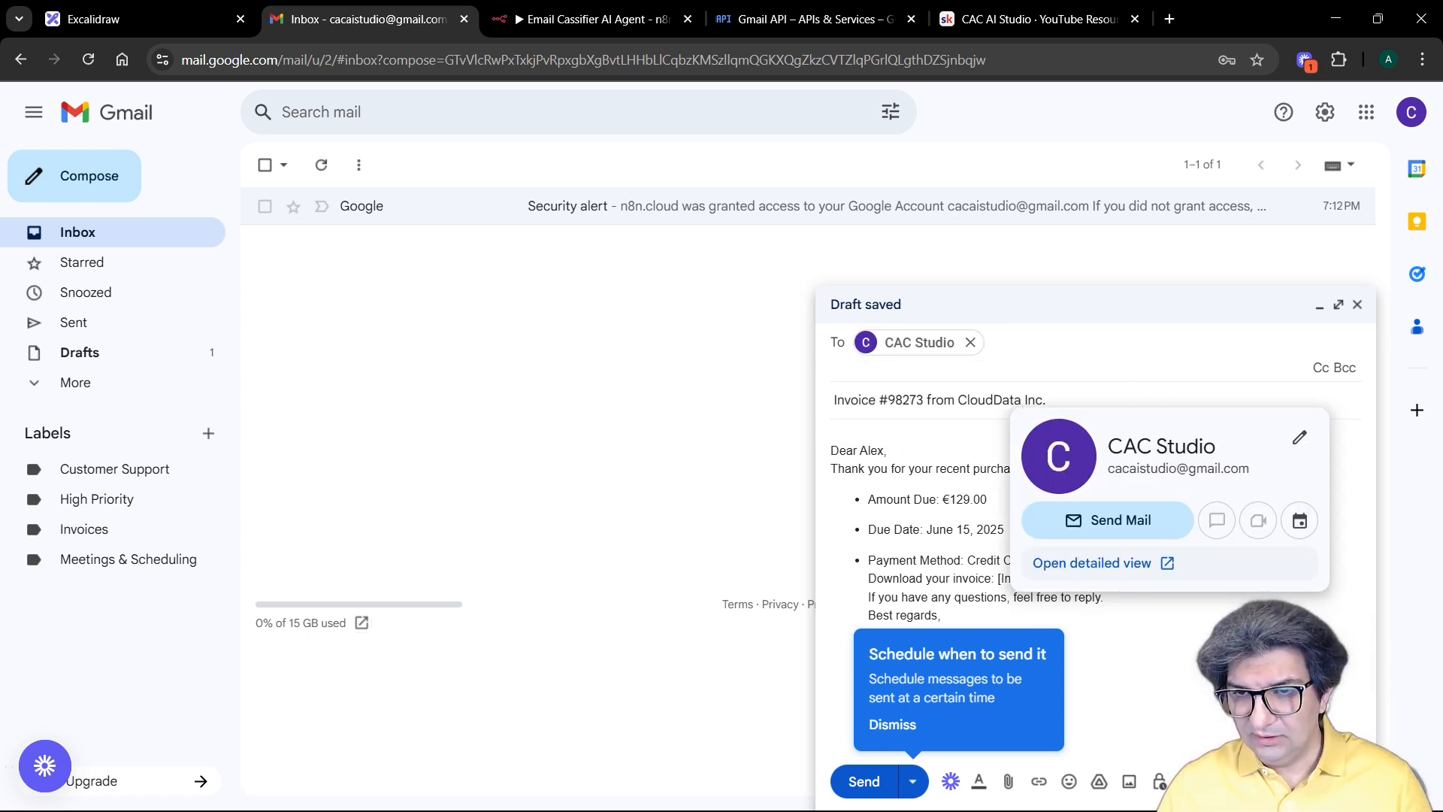
pyautogui.click(1174, 605)
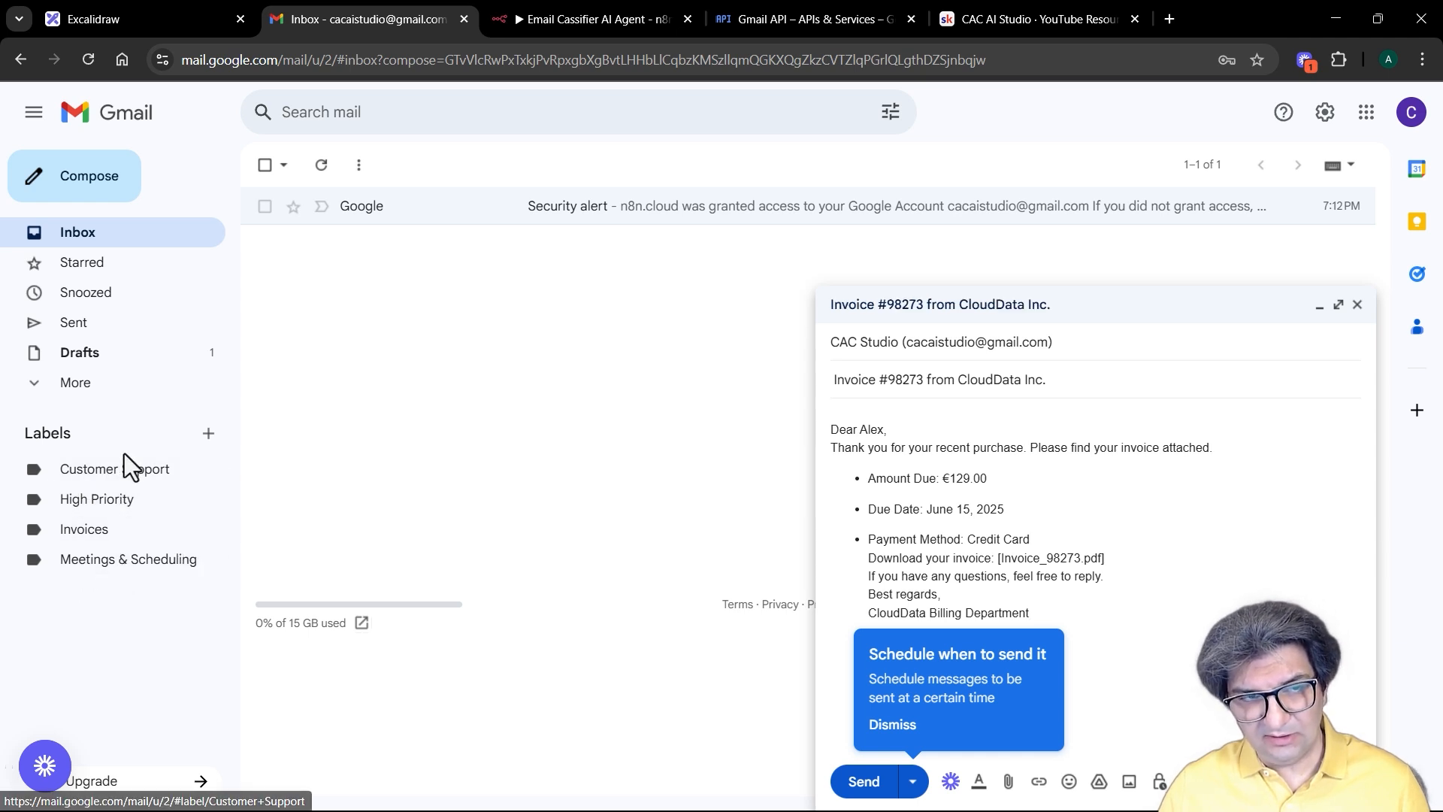
pyautogui.click(862, 785)
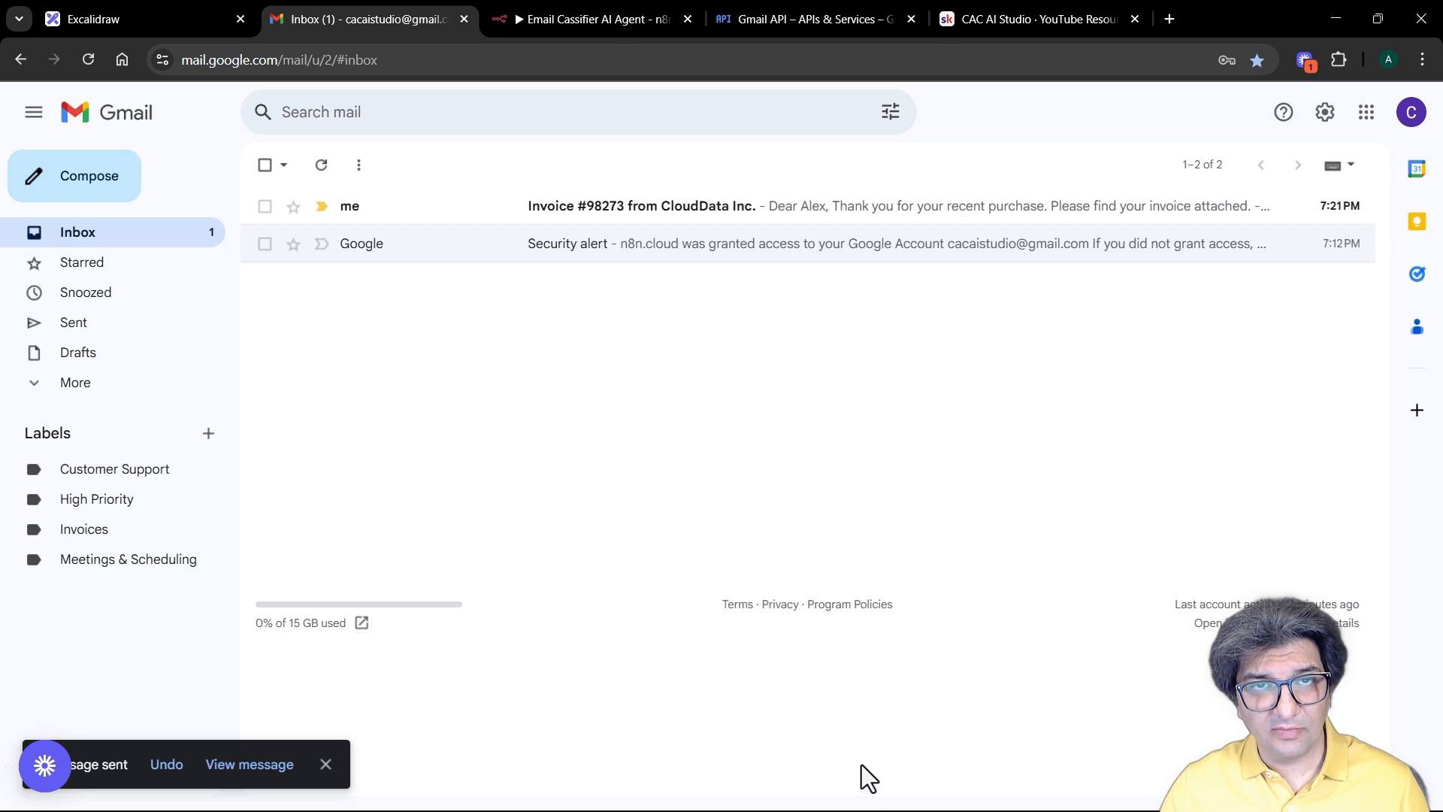
pyautogui.click(579, 23)
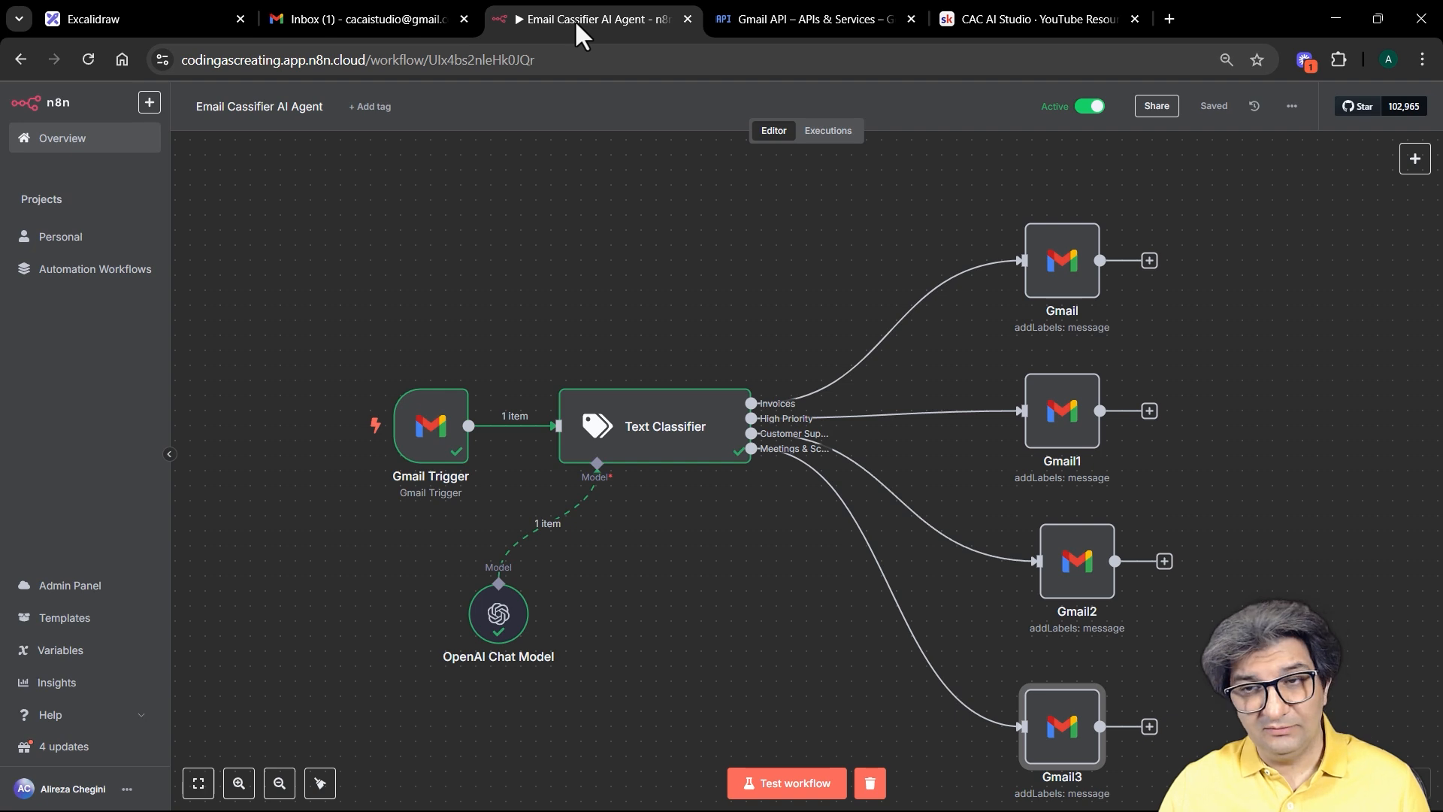
# Step: Open and reload the workflow's Executions list, confirming the Jun 3, 19:17:59 run succeeded
pyautogui.click(815, 135)
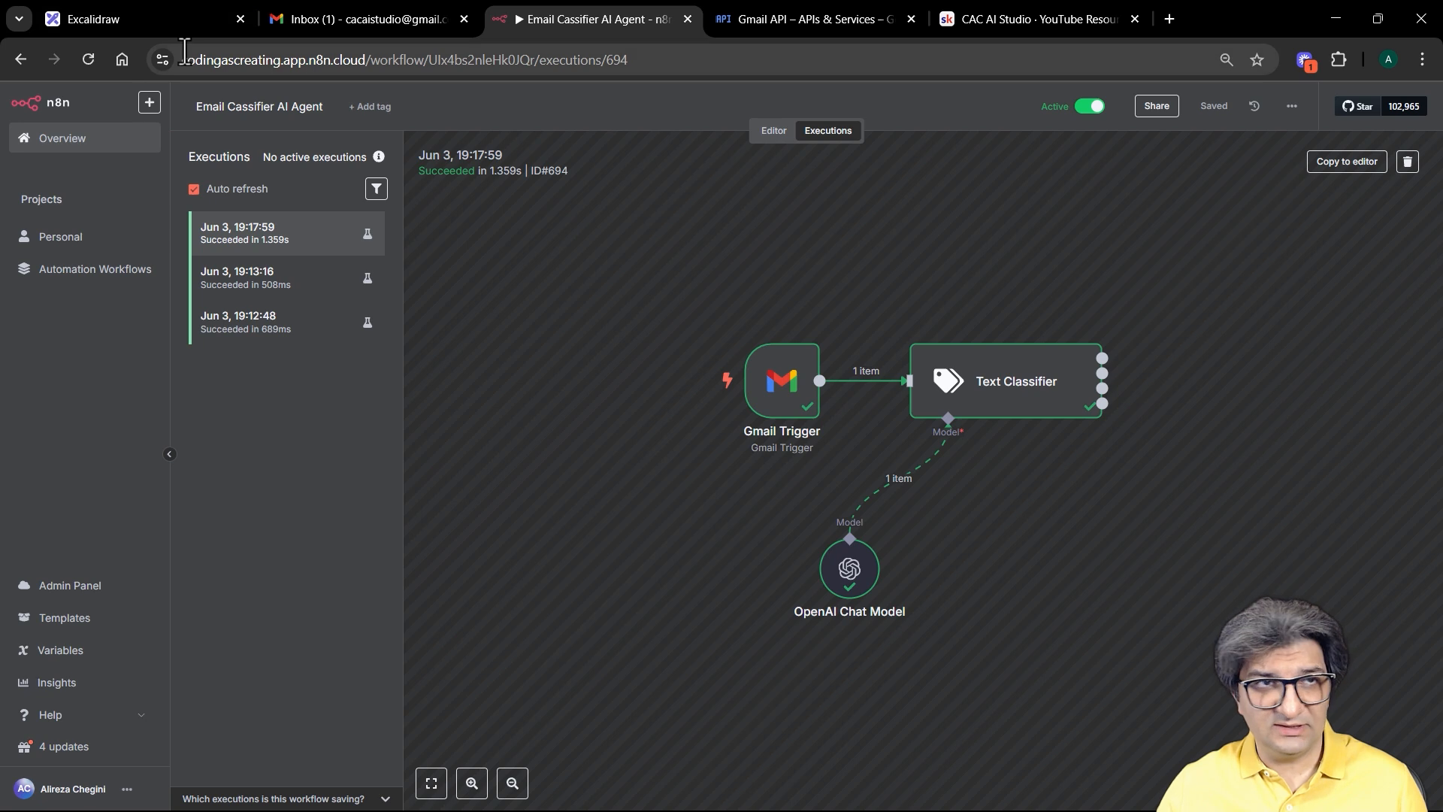
pyautogui.click(81, 51)
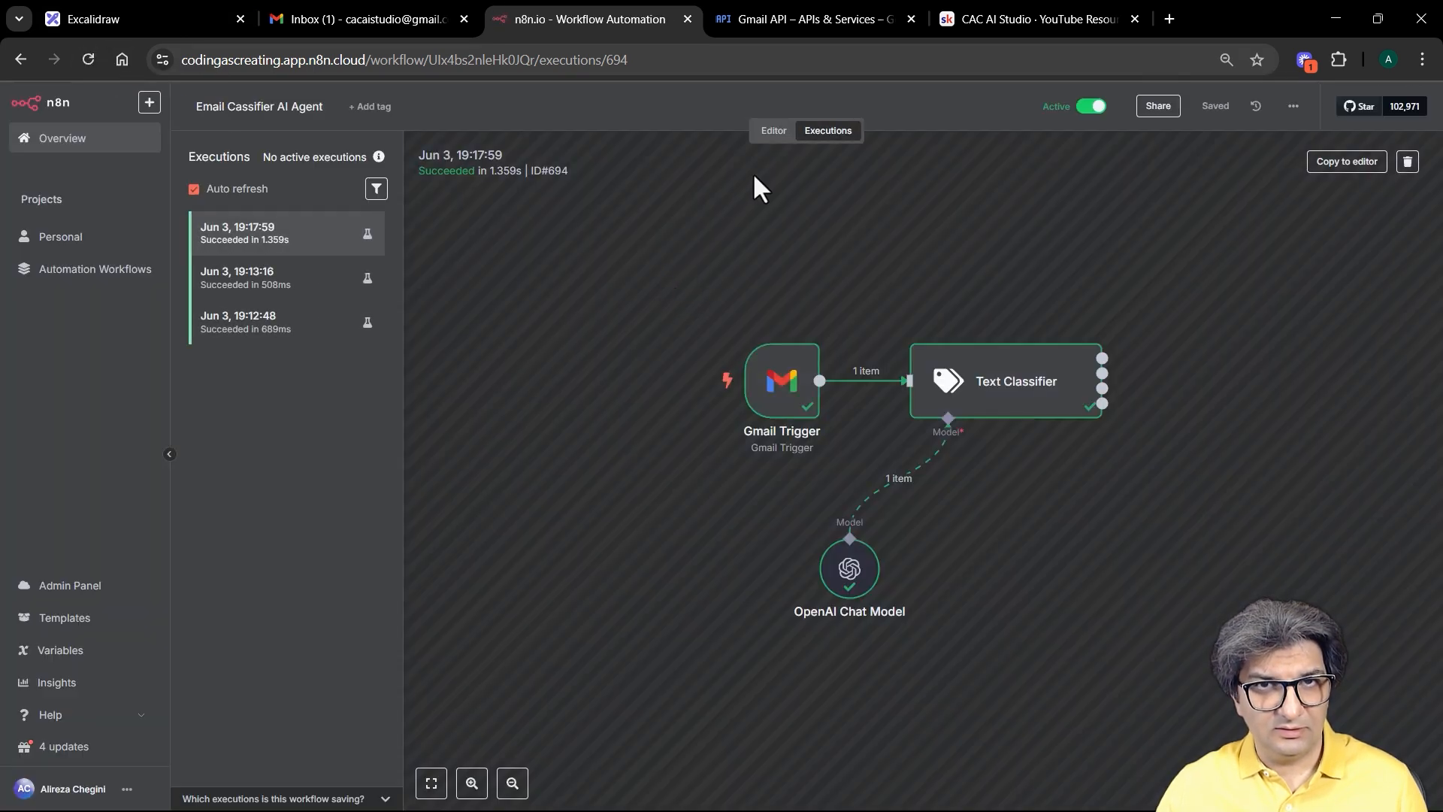
# Step: Reload Gmail and check the Customer Support, High Priority, Invoices and Meetings & Scheduling labels
pyautogui.click(772, 133)
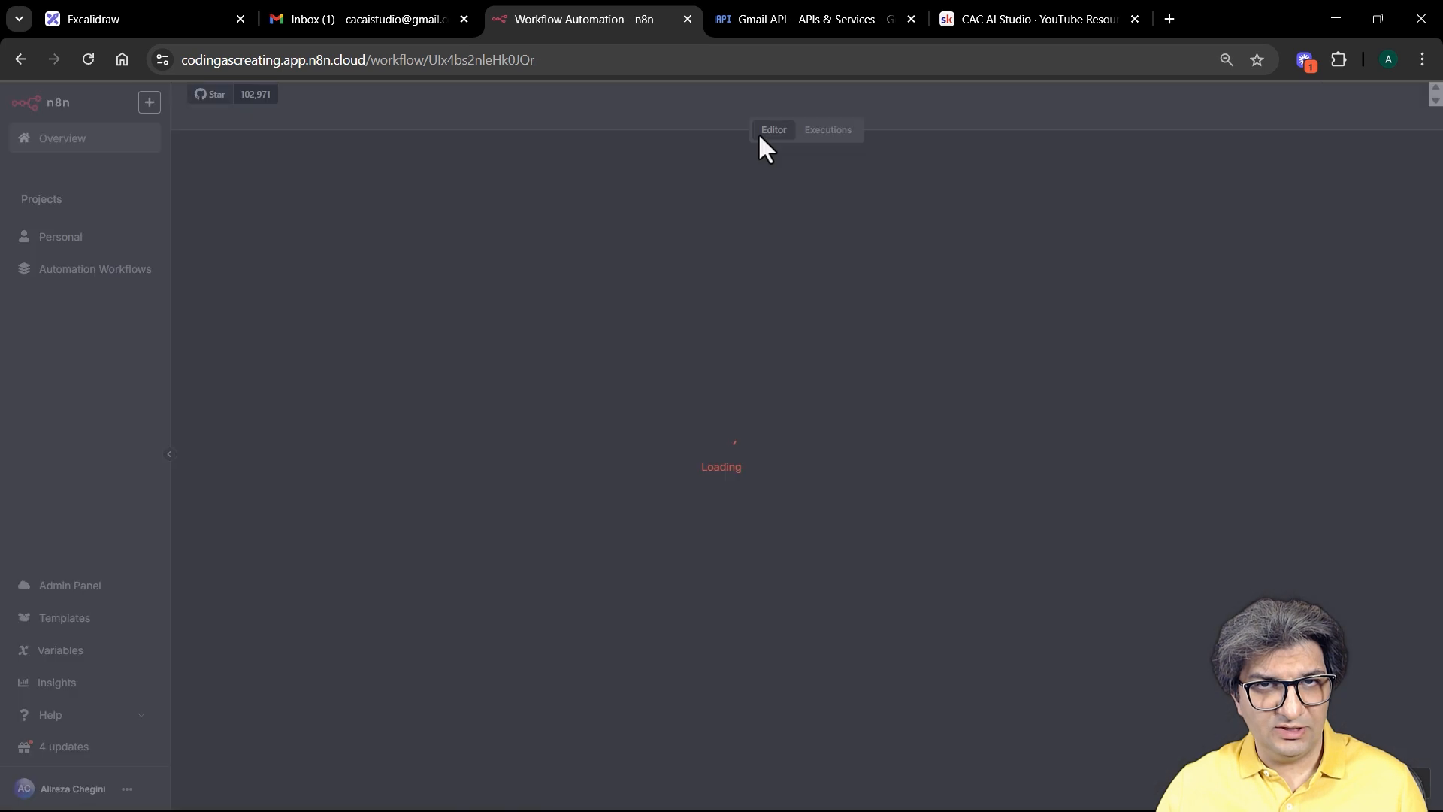
pyautogui.click(316, 20)
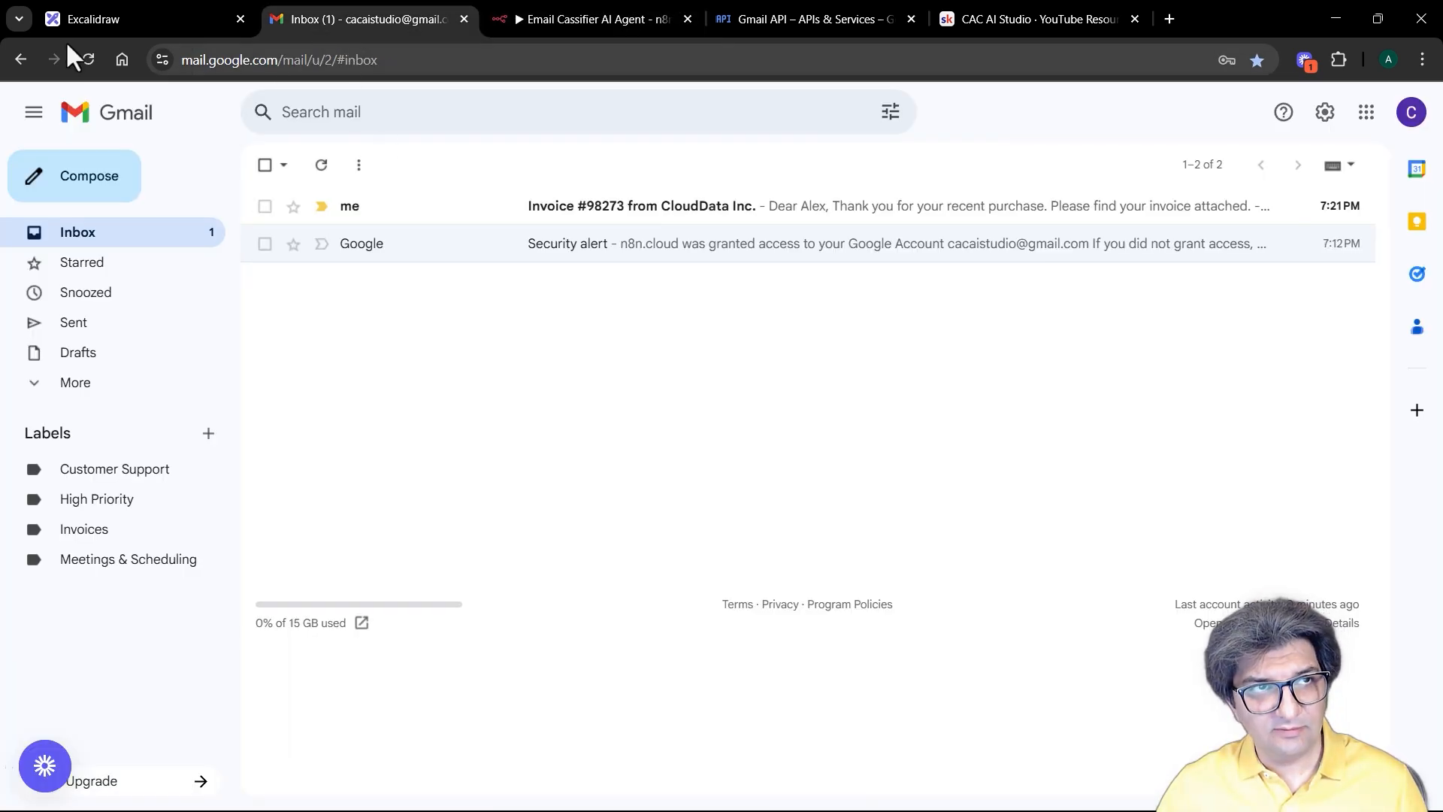
pyautogui.click(88, 60)
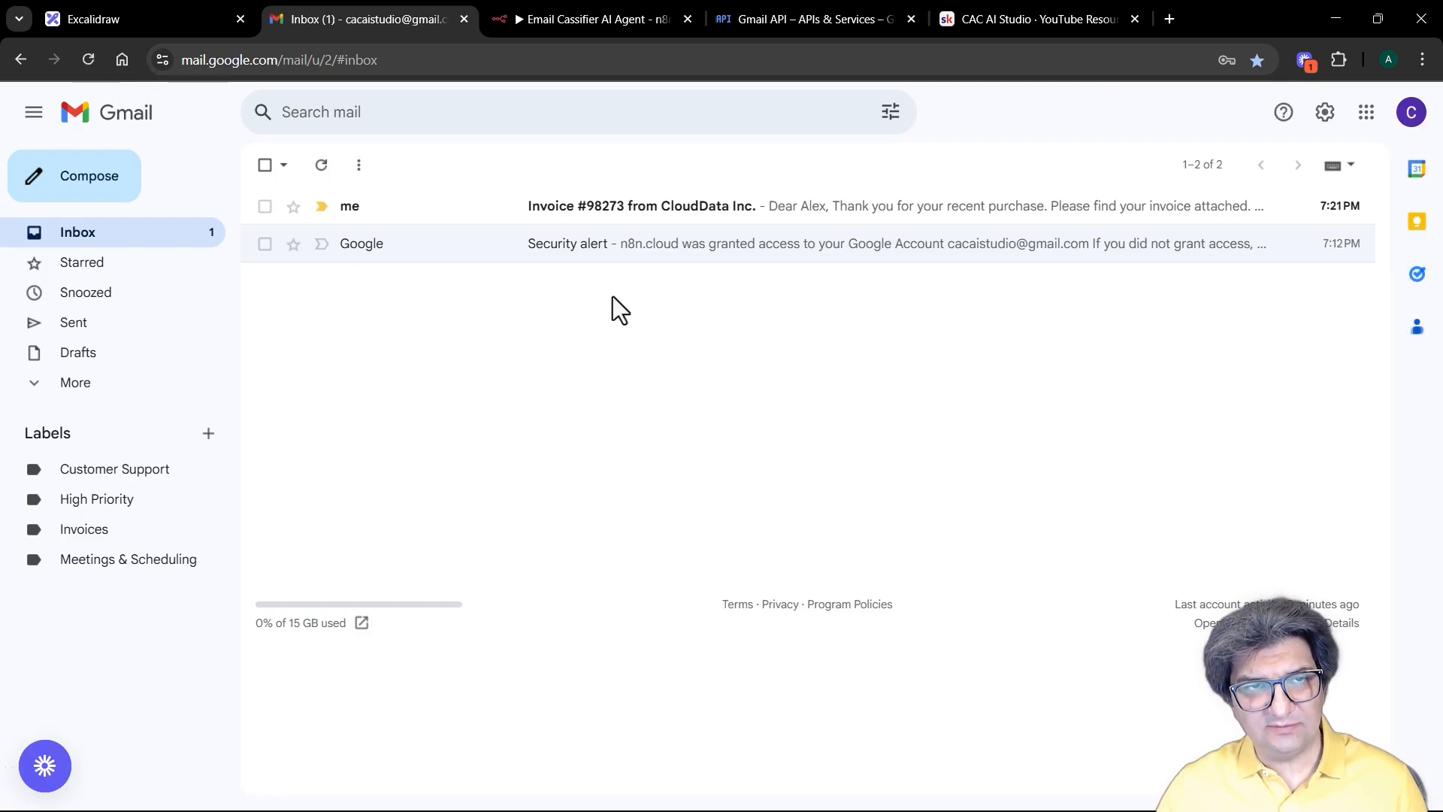
pyautogui.click(30, 471)
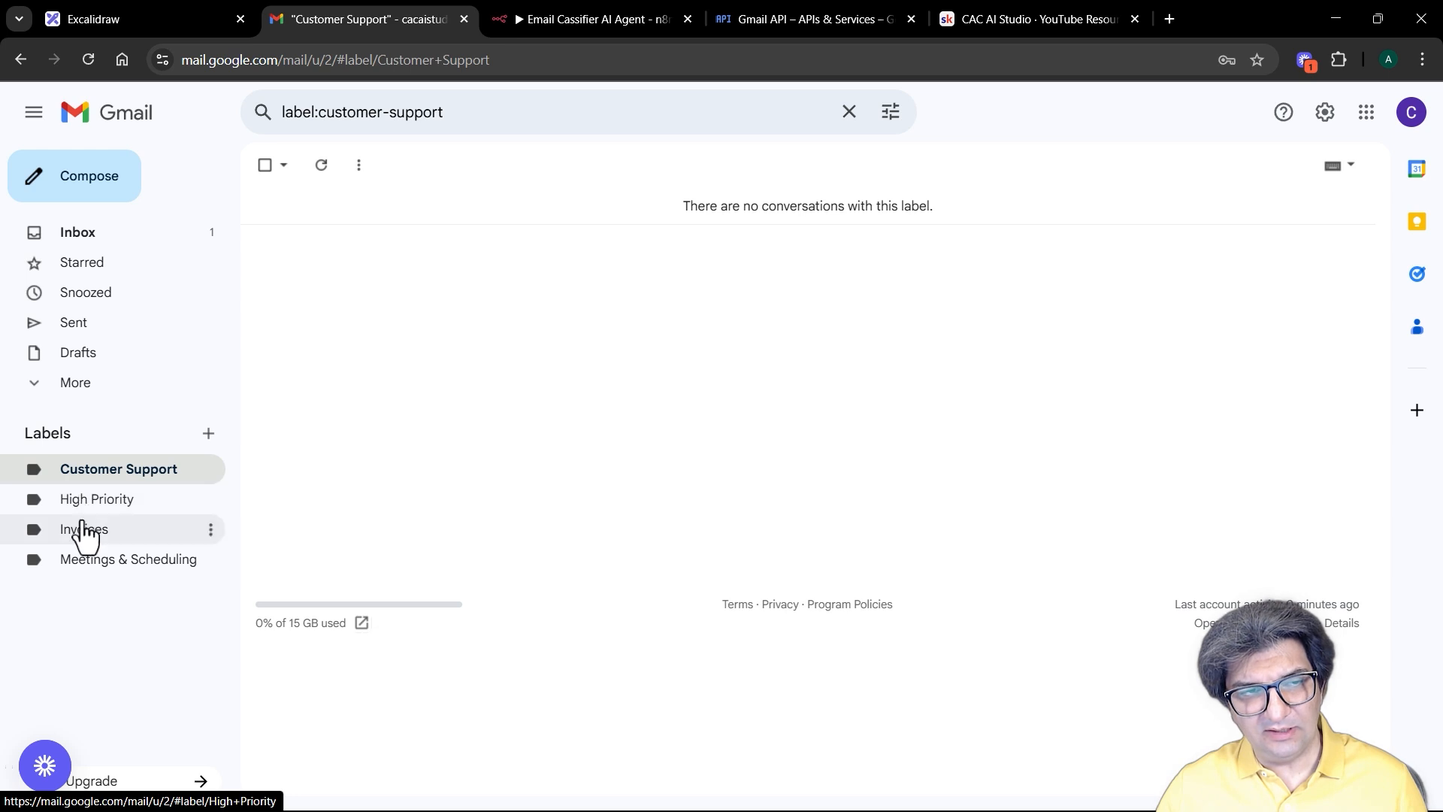
pyautogui.click(85, 530)
pyautogui.click(90, 560)
pyautogui.click(105, 472)
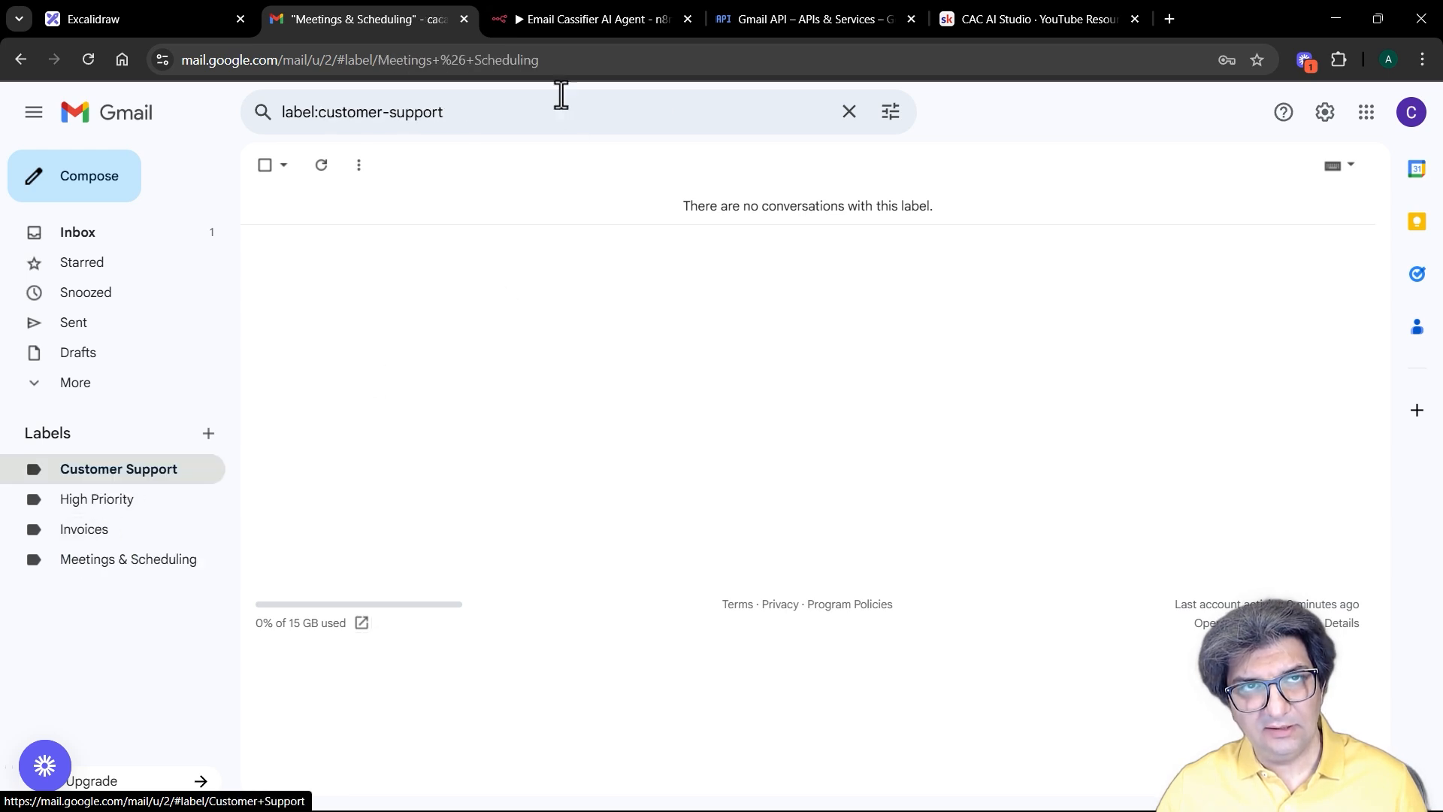
pyautogui.click(585, 14)
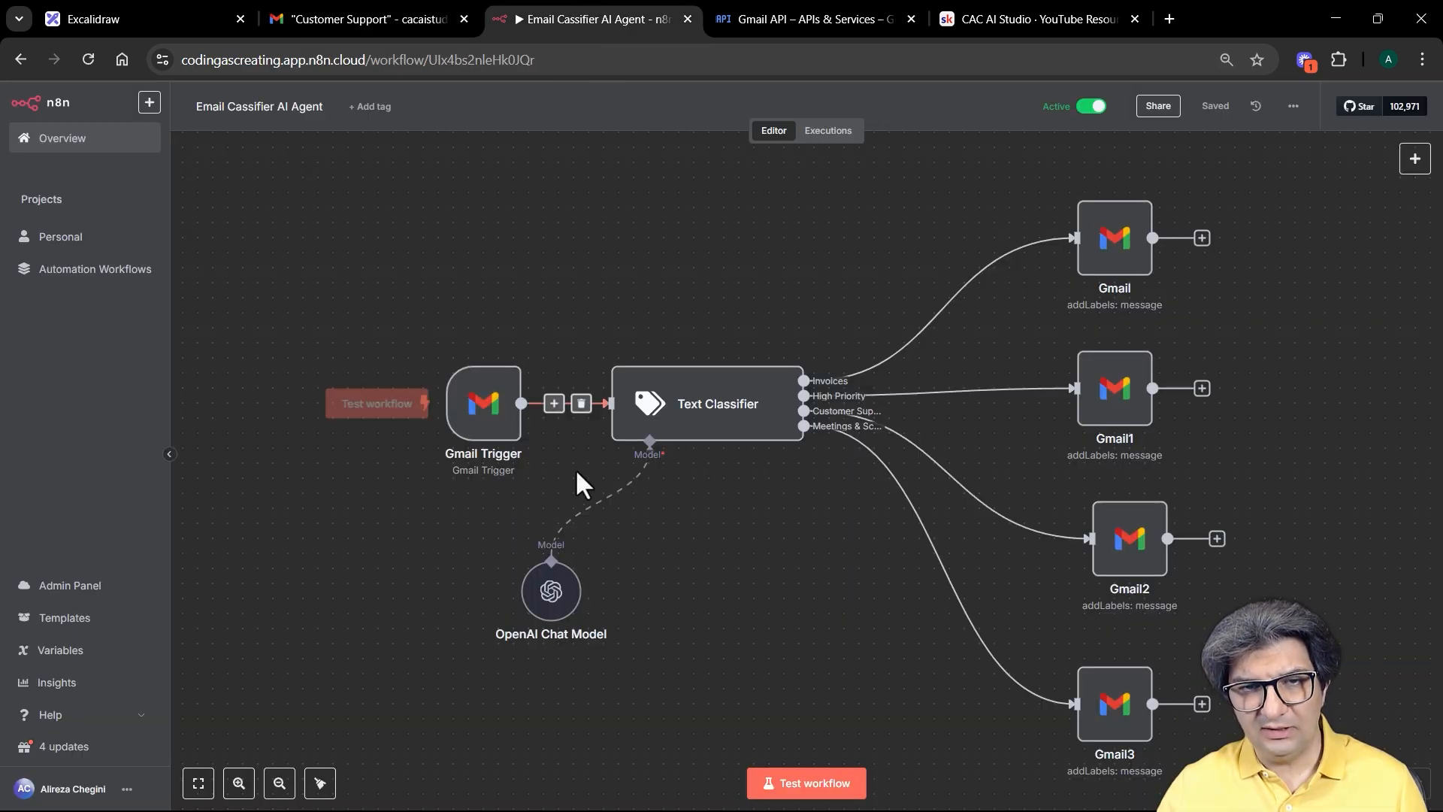
# Step: Briefly open the Gmail Trigger node's settings and close them again
pyautogui.click(473, 415)
pyautogui.doubleClick(475, 417)
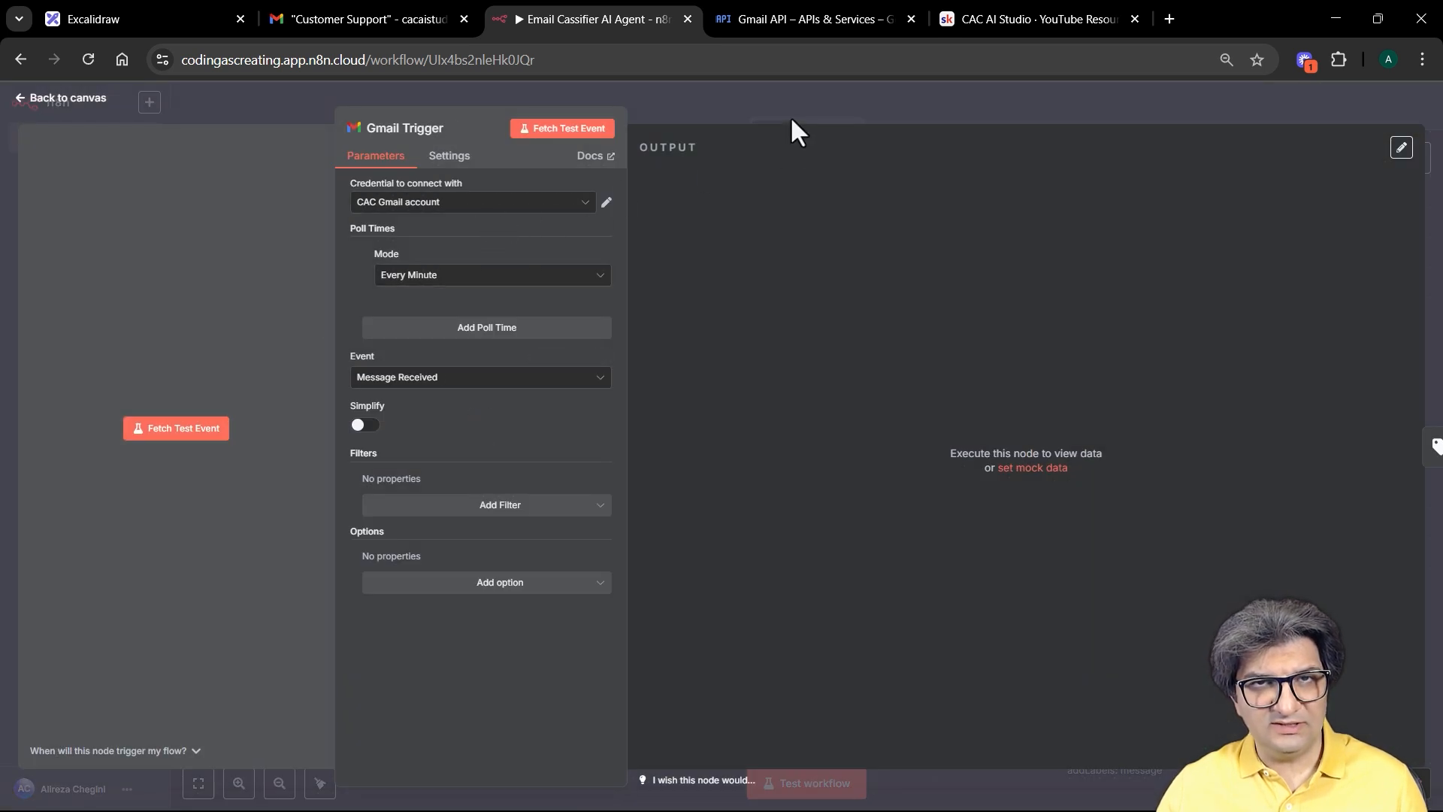
pyautogui.click(809, 102)
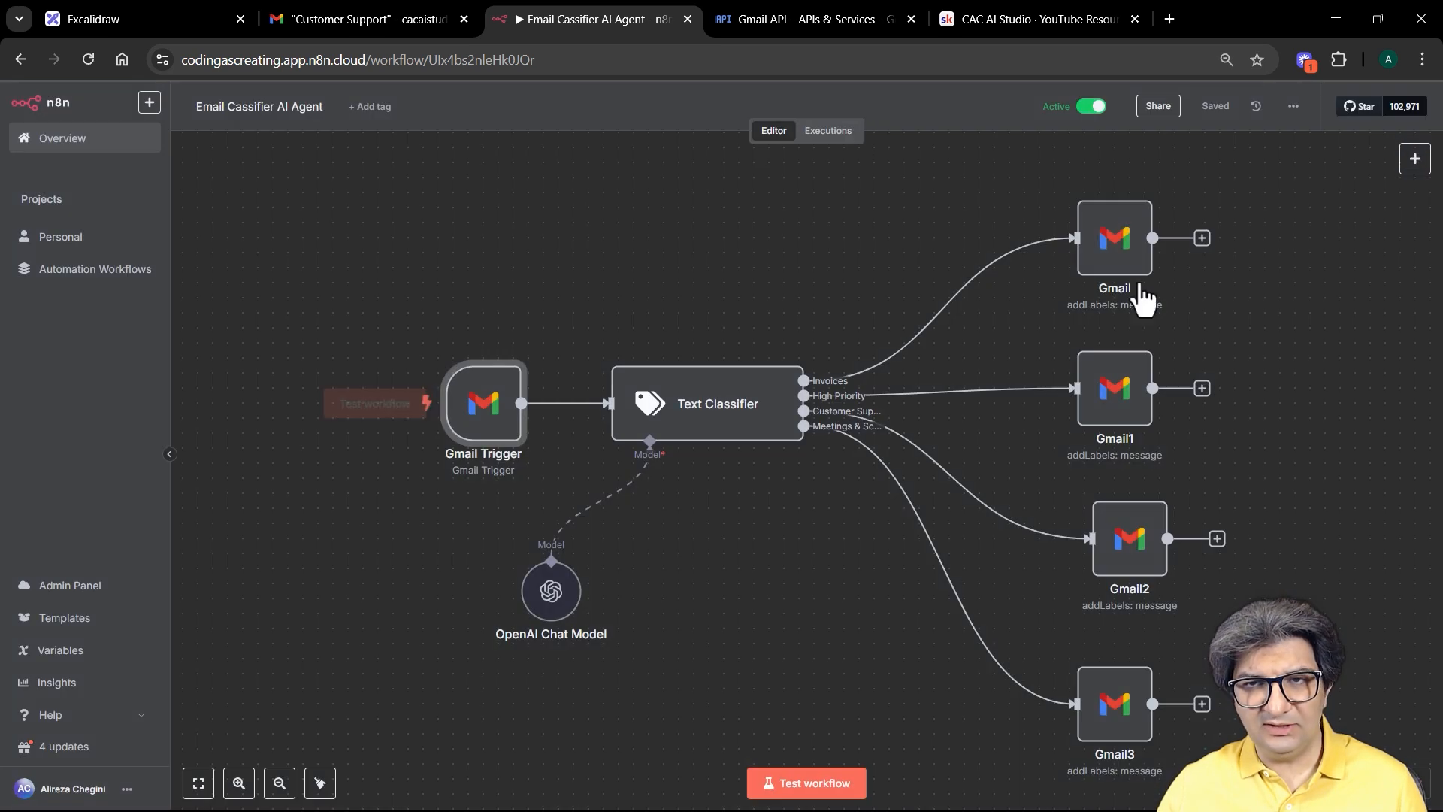
# Step: Check the Label Names in the Gmail, Gmail1, Gmail2 and Gmail3 nodes, then reopen the Gmail Trigger
pyautogui.doubleClick(1117, 261)
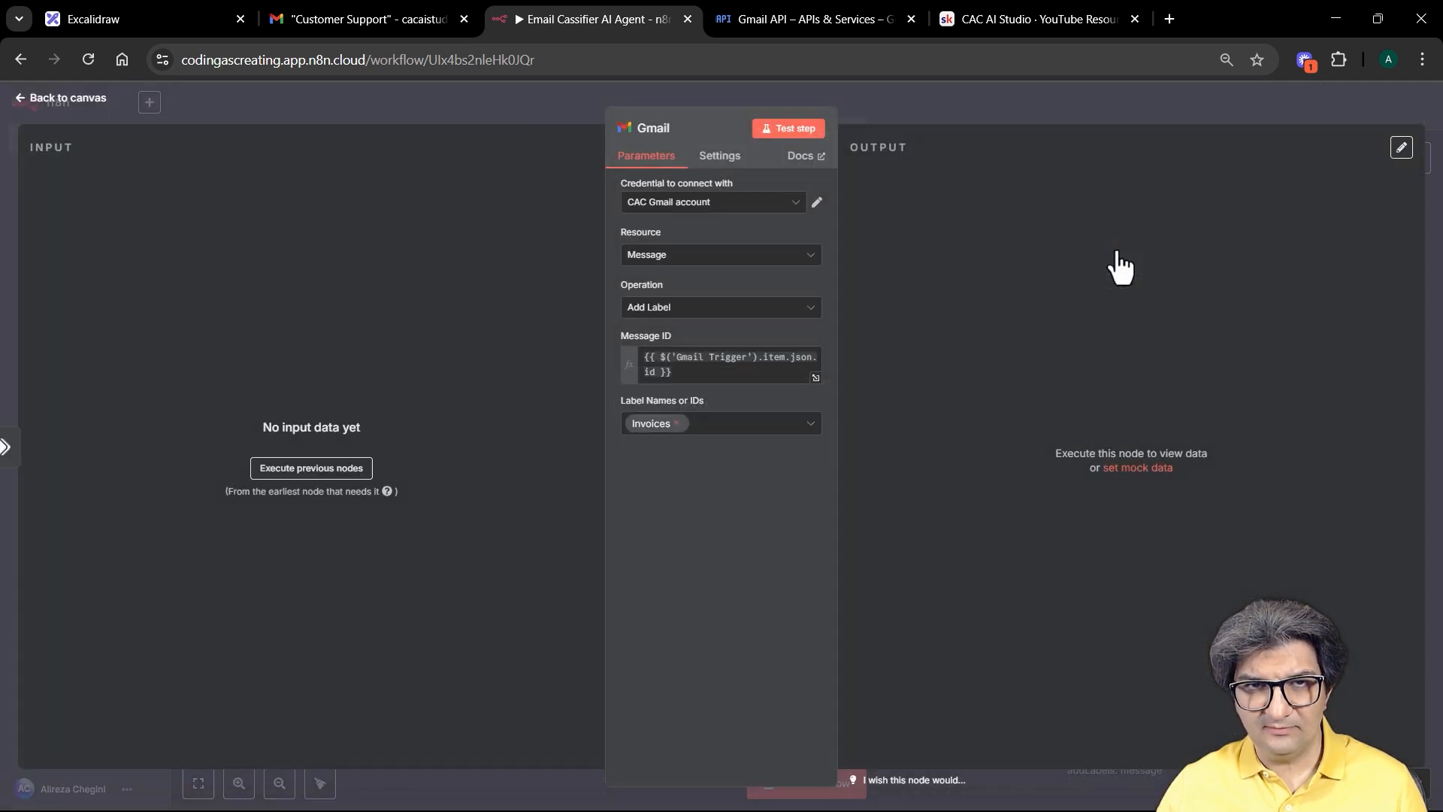
pyautogui.click(1066, 106)
pyautogui.doubleClick(1116, 376)
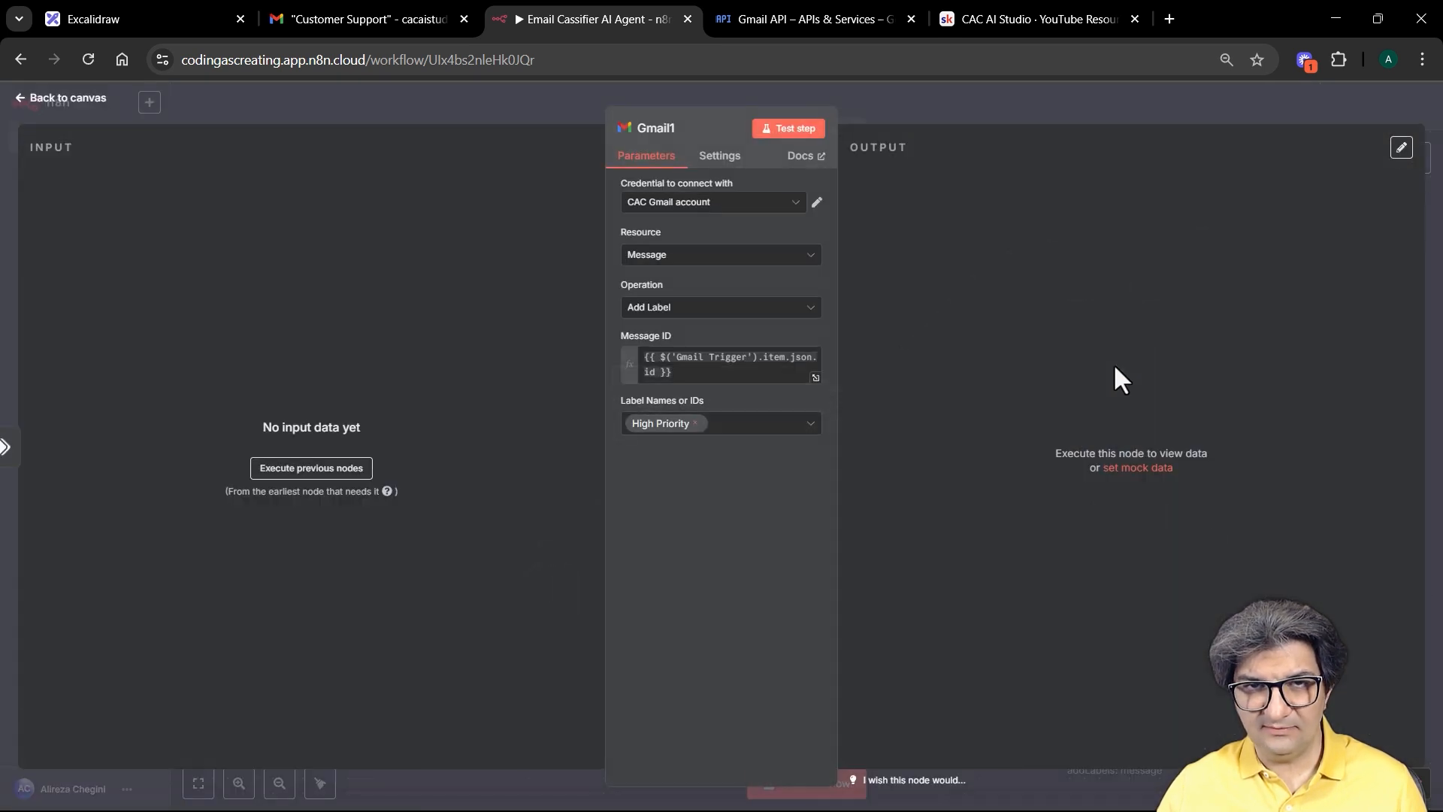
pyautogui.click(1072, 90)
pyautogui.doubleClick(1131, 535)
pyautogui.click(1091, 100)
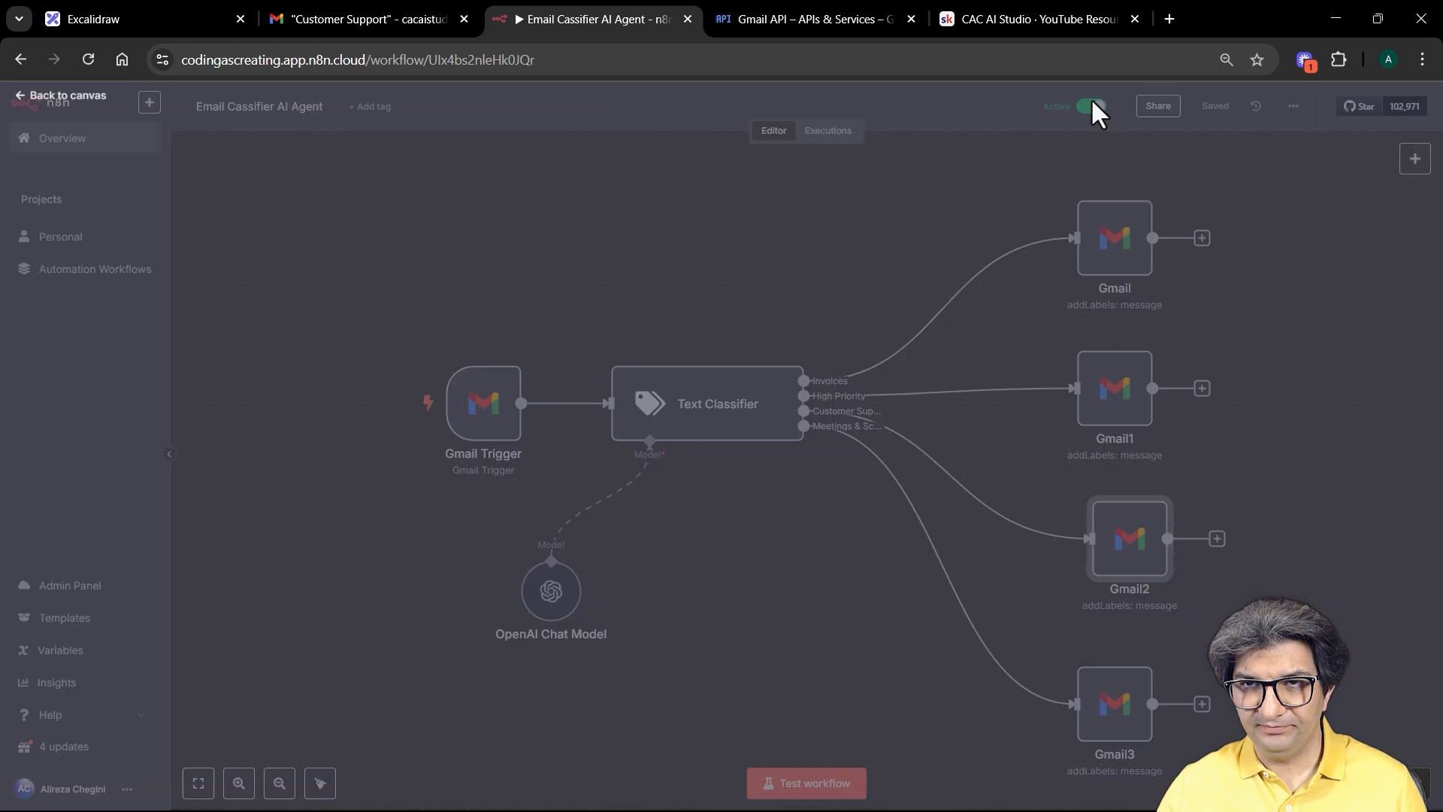
pyautogui.doubleClick(1114, 699)
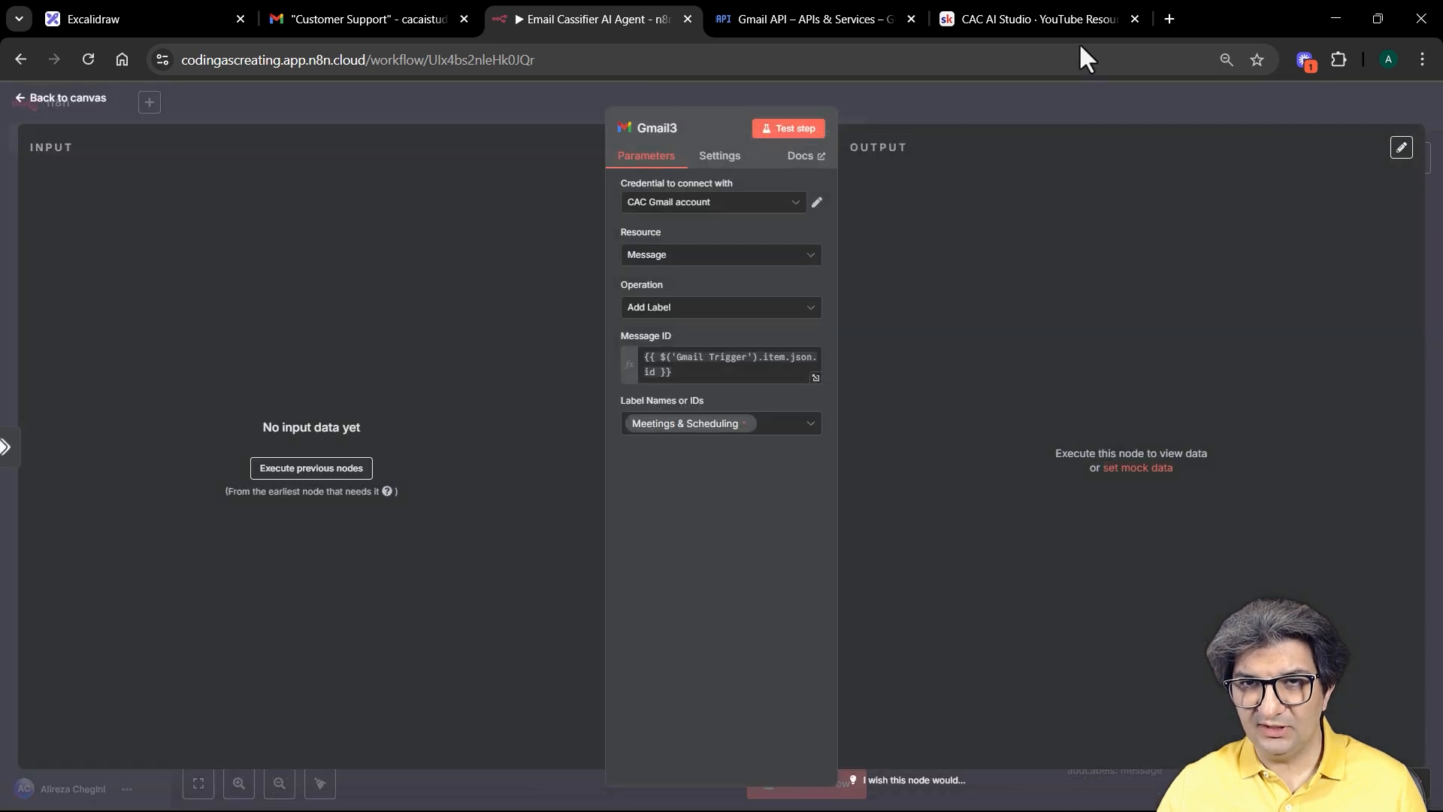
pyautogui.click(993, 93)
pyautogui.doubleClick(478, 406)
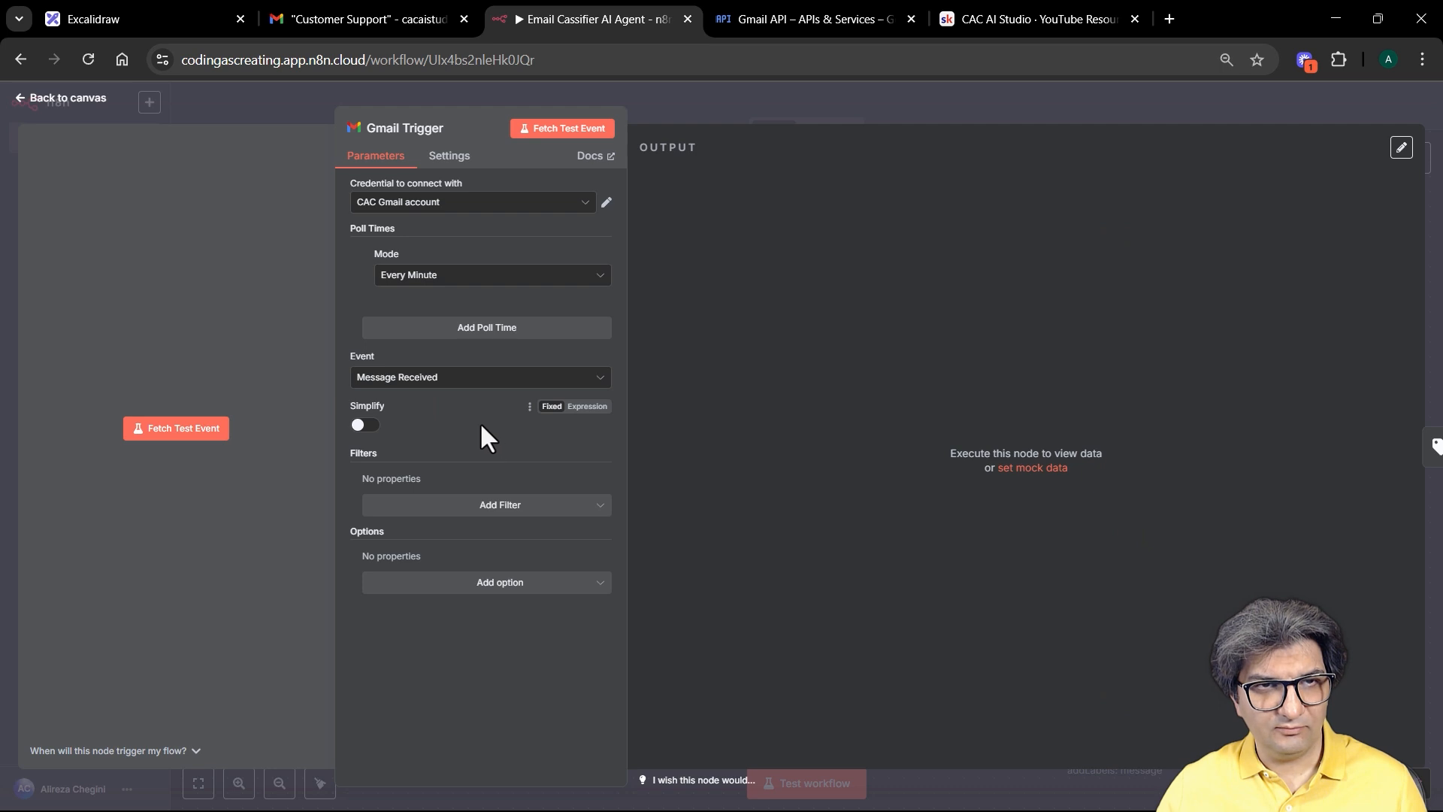
# Step: Fetch the newest email into the Gmail Trigger as test data
pyautogui.click(556, 134)
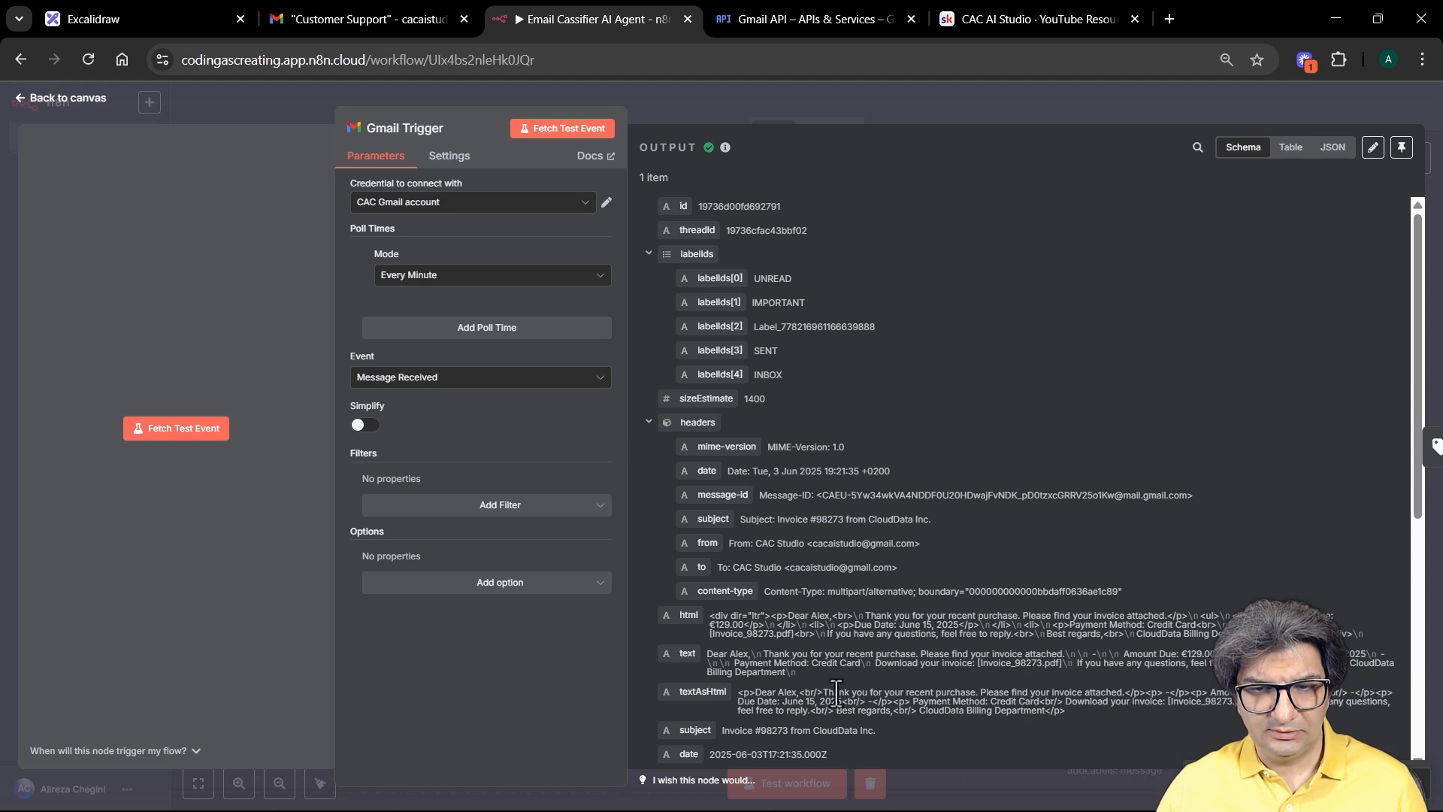
pyautogui.scroll(-3, 856, 595)
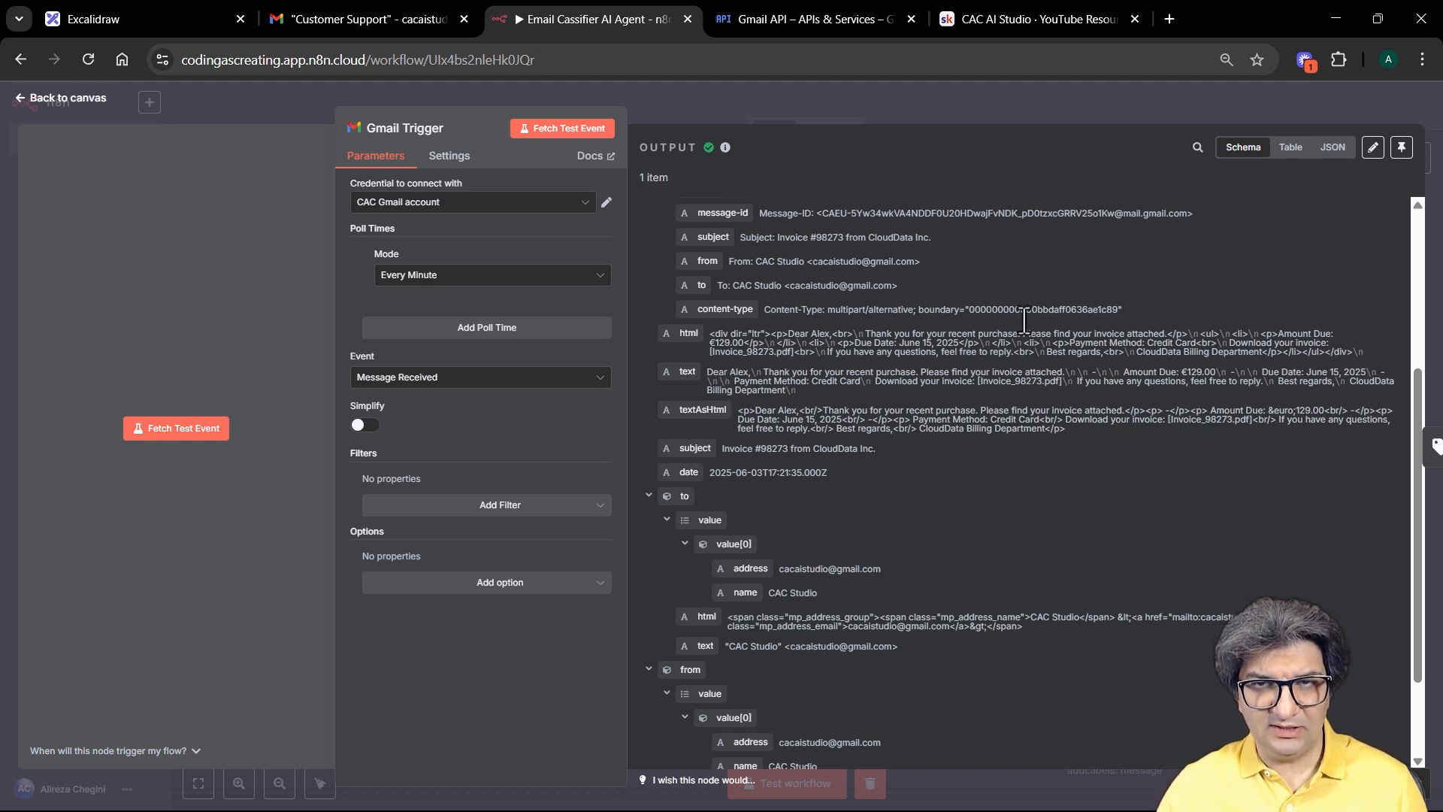
pyautogui.click(759, 88)
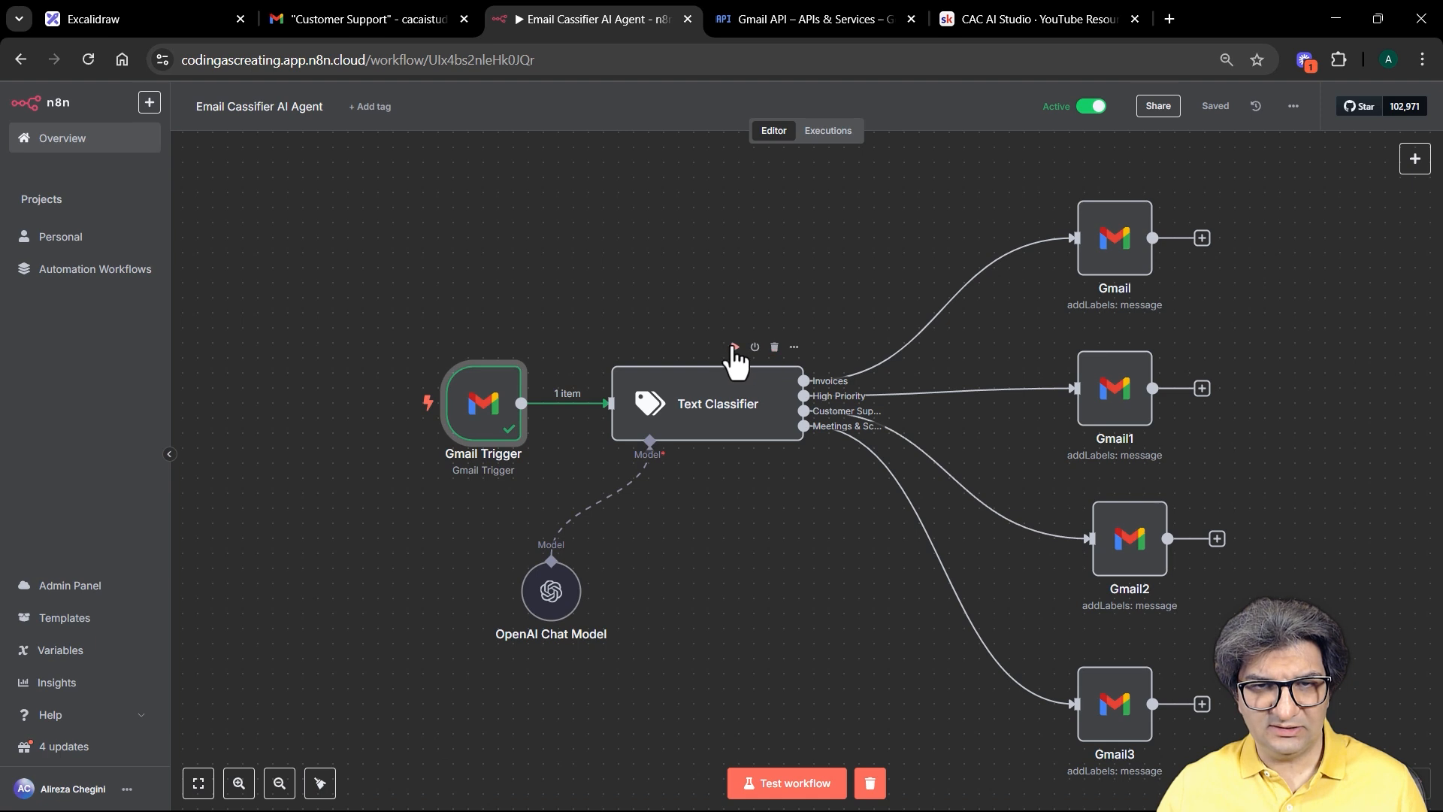
# Step: Run the Text Classifier and the Invoices-branch Gmail node on the fetched email
pyautogui.click(734, 348)
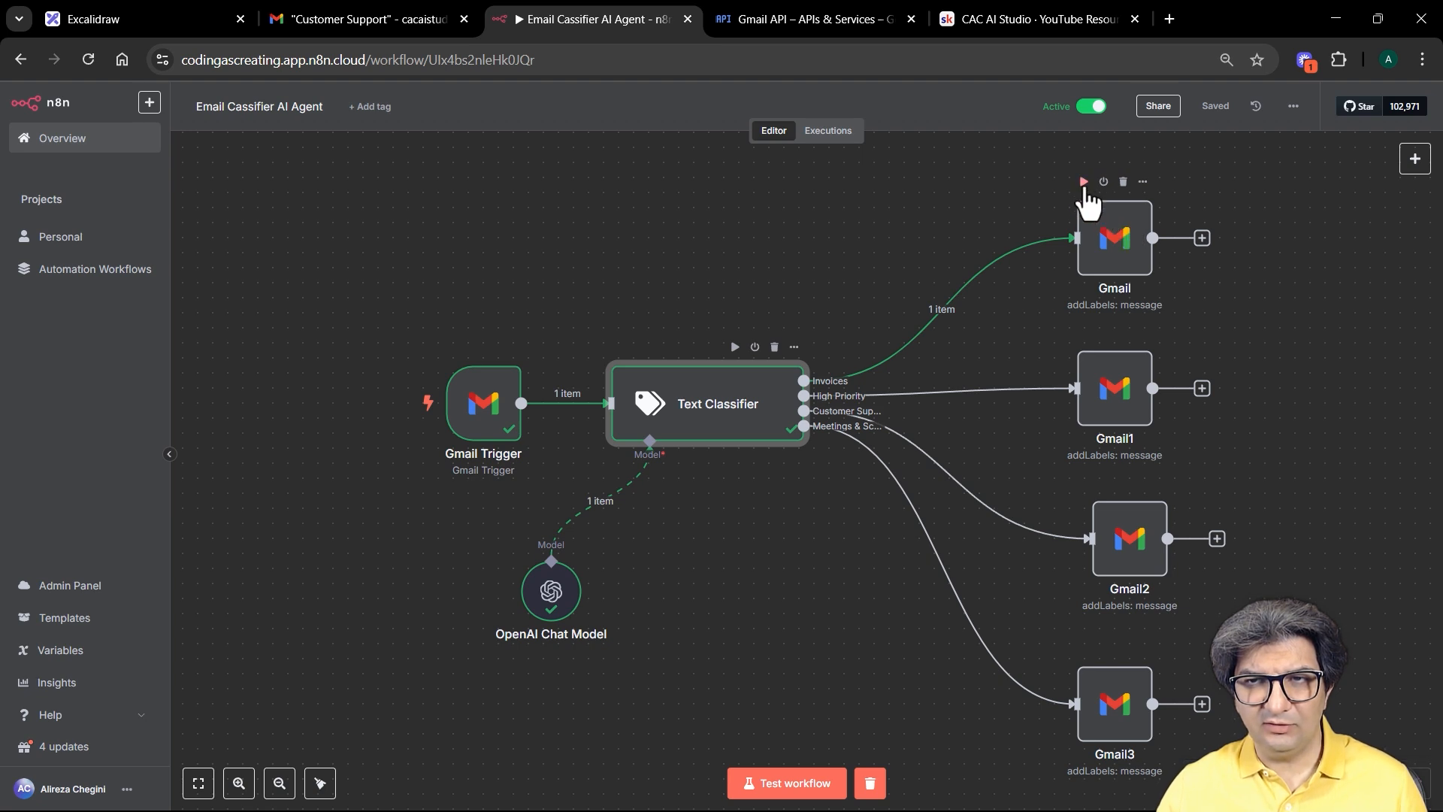
pyautogui.click(1083, 184)
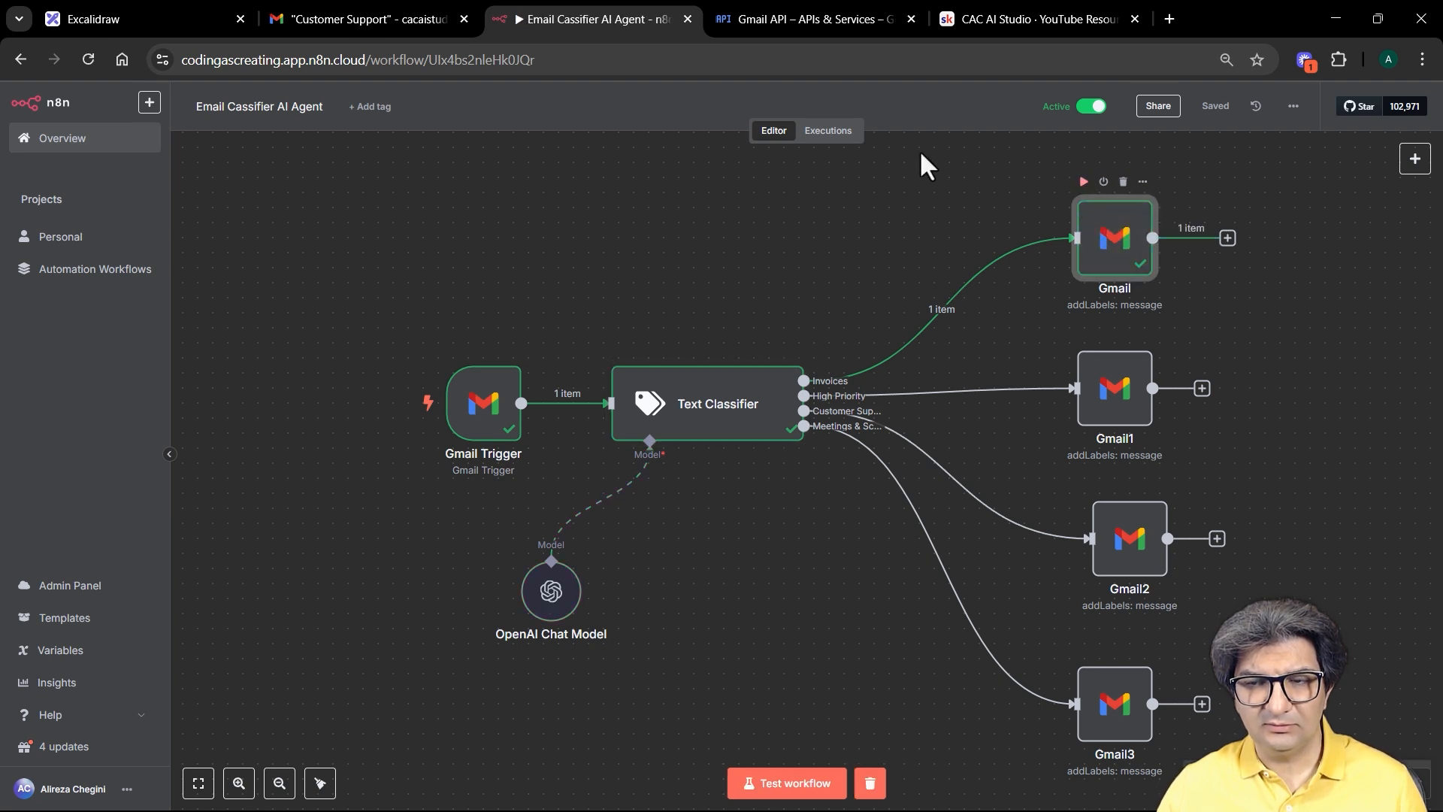
pyautogui.click(362, 20)
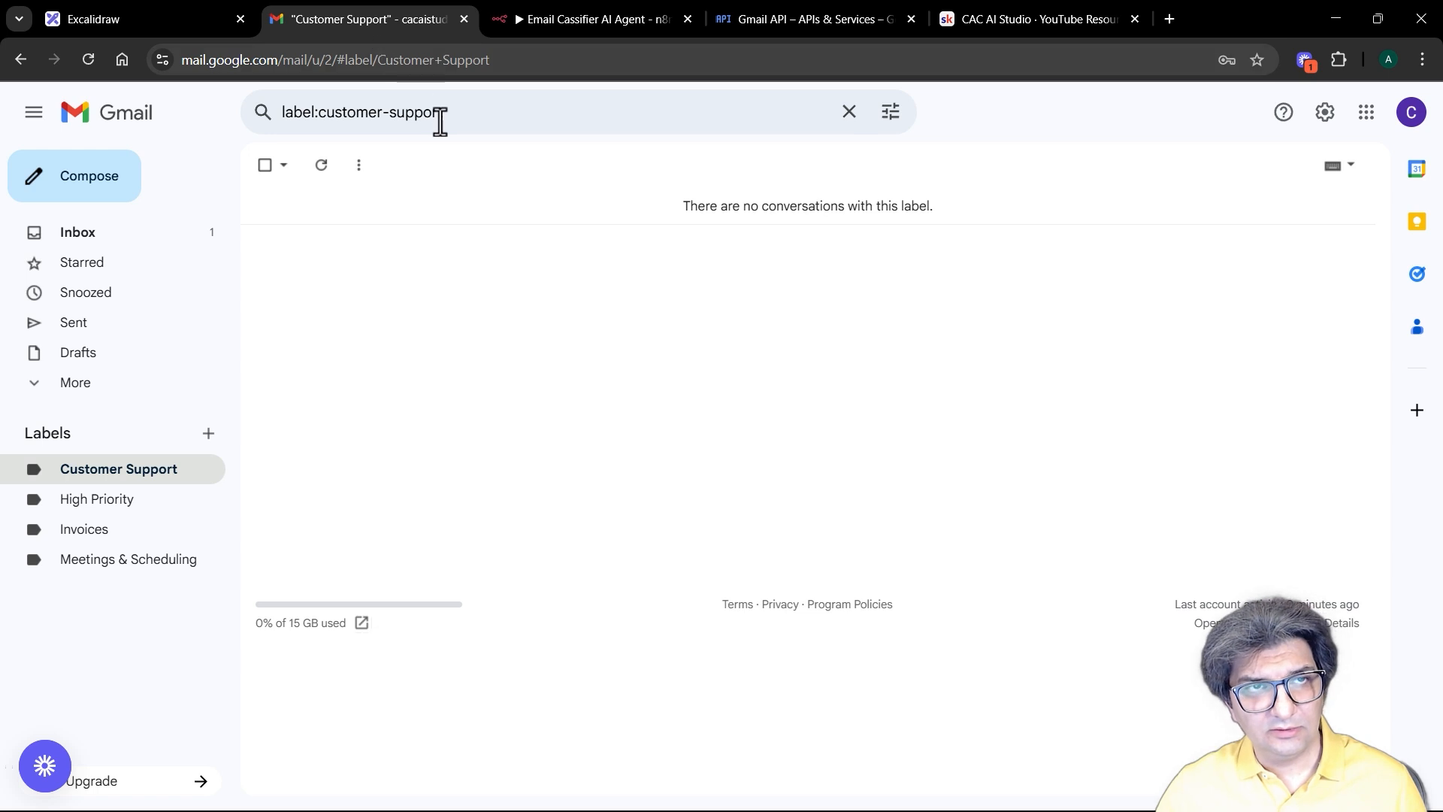
# Step: Reload Gmail and confirm the CloudData Inc. invoice email is under the Invoices label
pyautogui.click(86, 61)
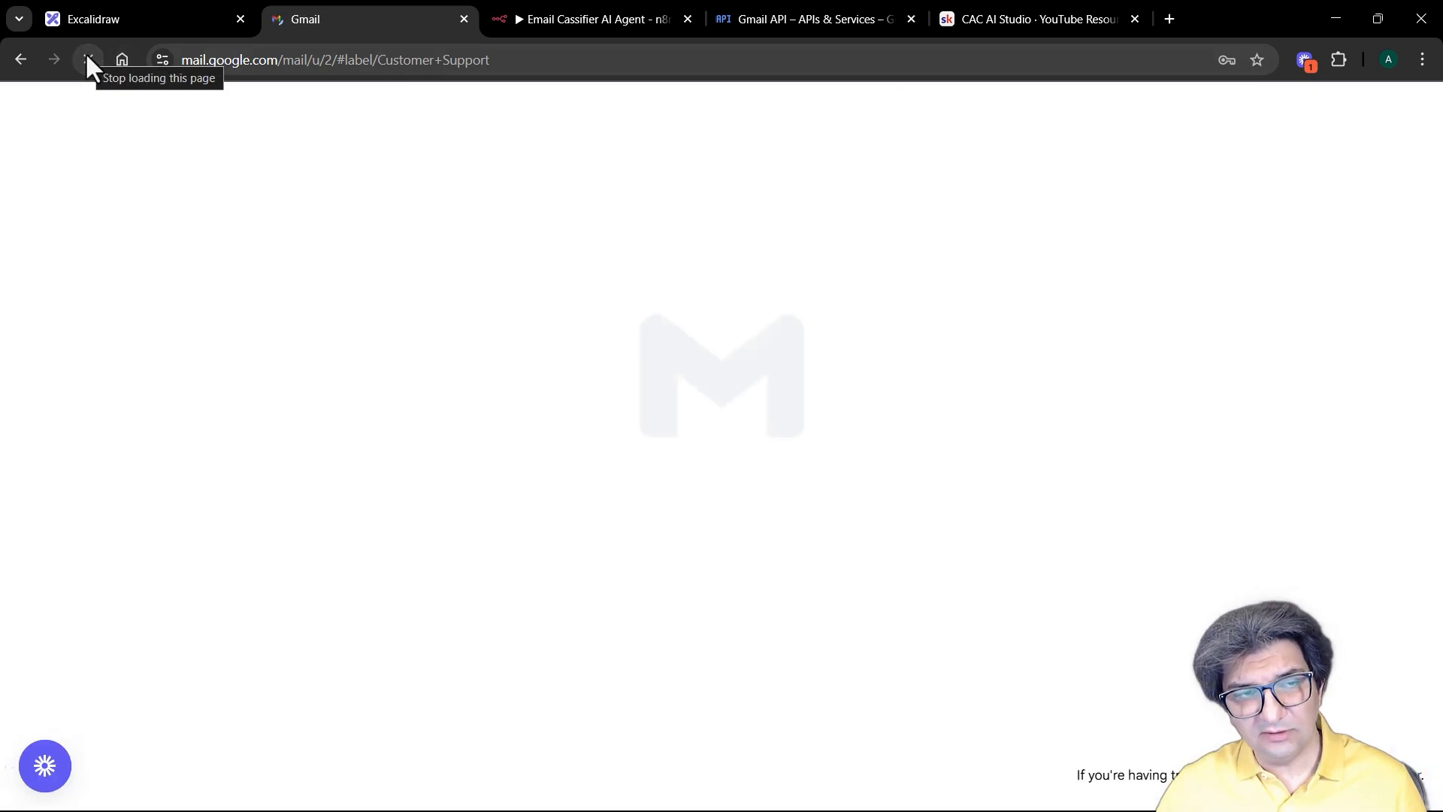
pyautogui.click(122, 531)
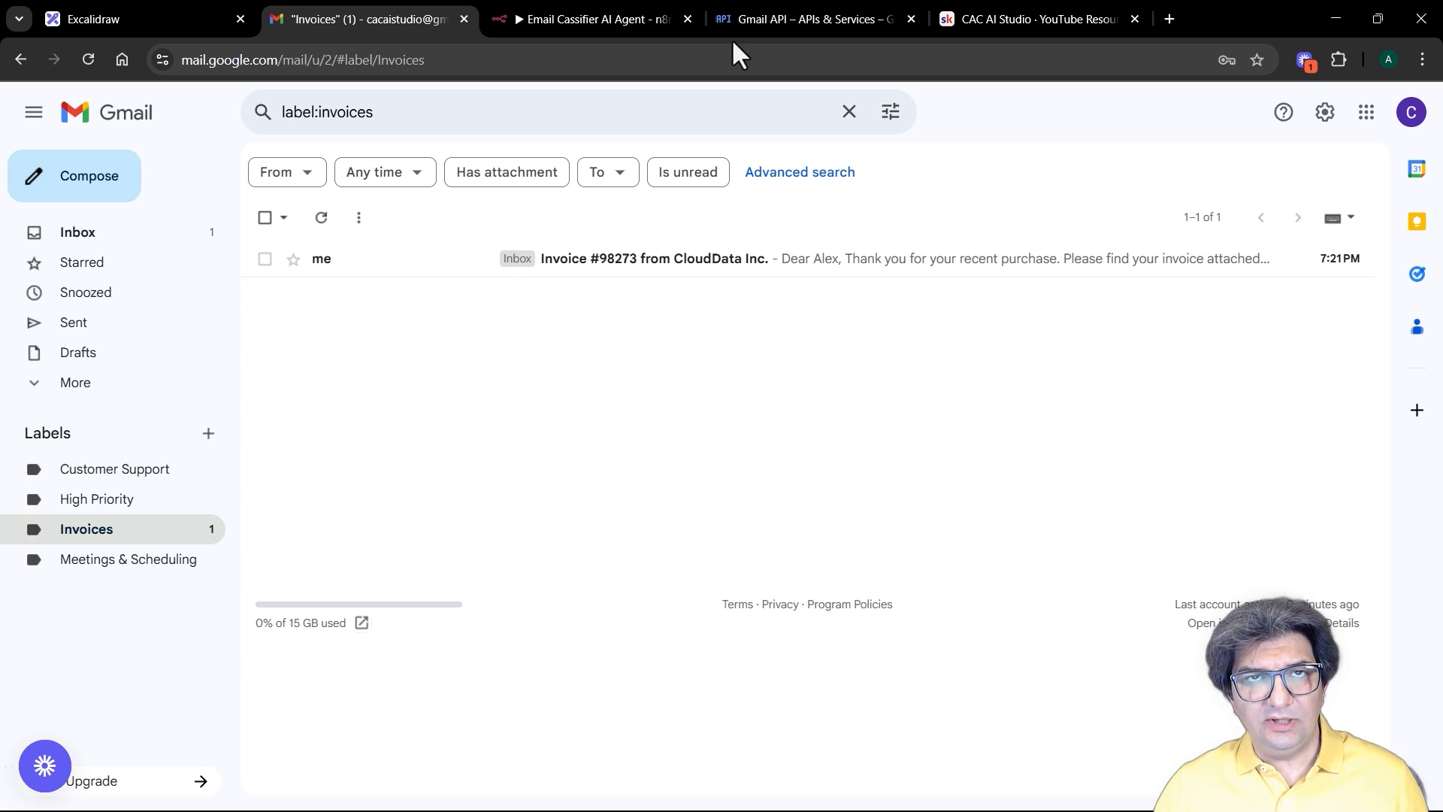
pyautogui.click(586, 20)
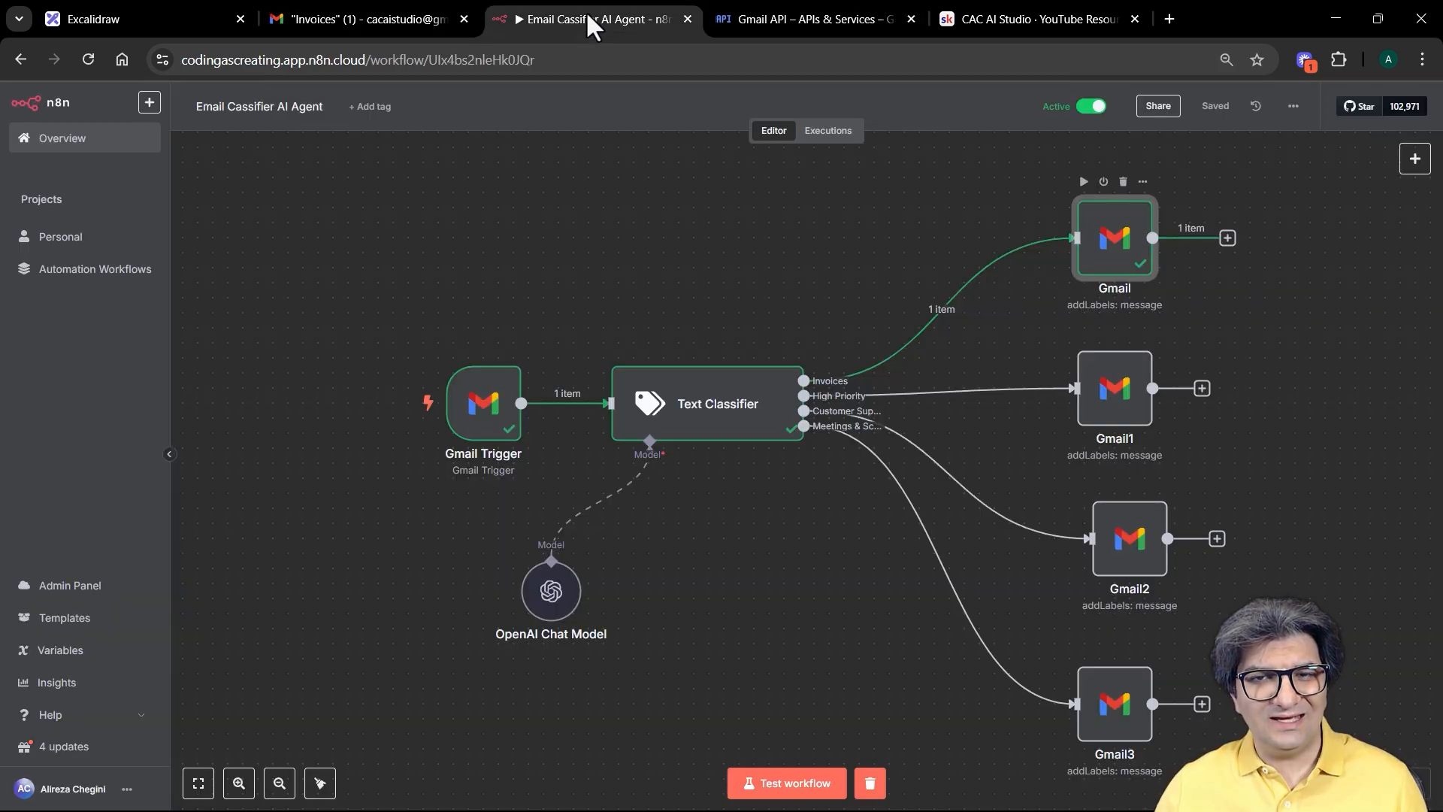
pyautogui.click(375, 15)
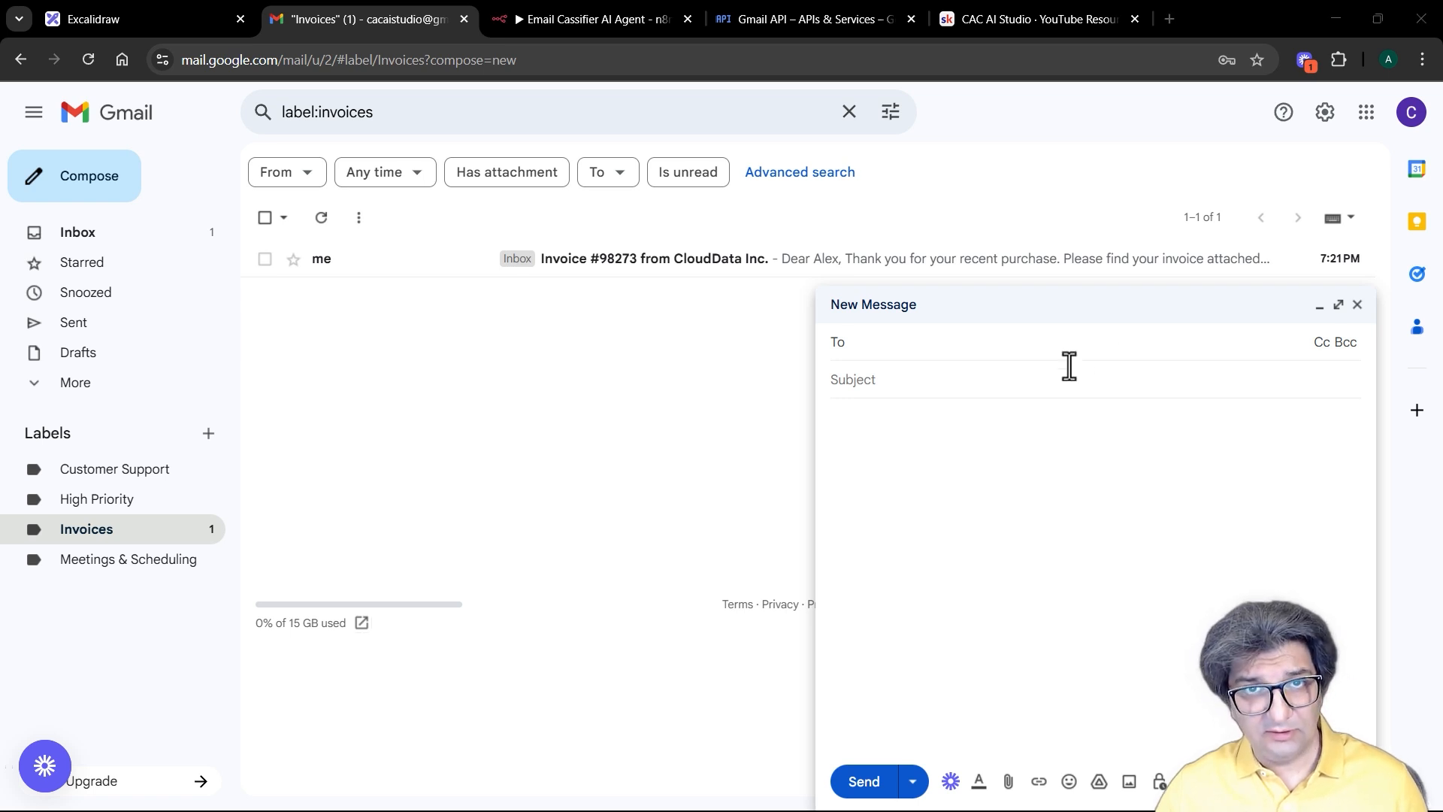
# Step: Send yourself an email titled 'URGENT: Client Data Breach – Action Required' with the pasted breach notice
pyautogui.click(957, 381)
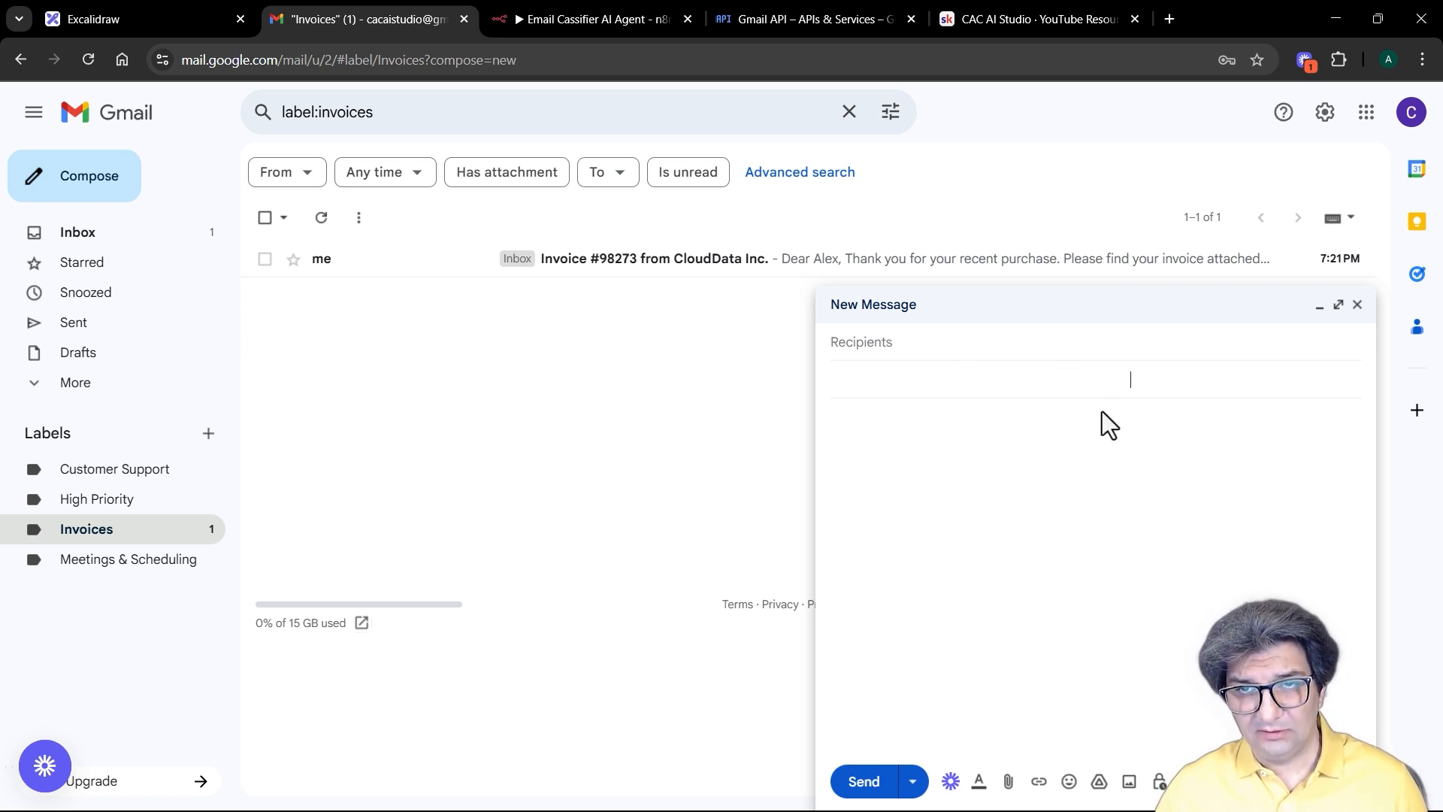
pyautogui.write('⚠️ URGENT: Client Data Breach – Action Required')
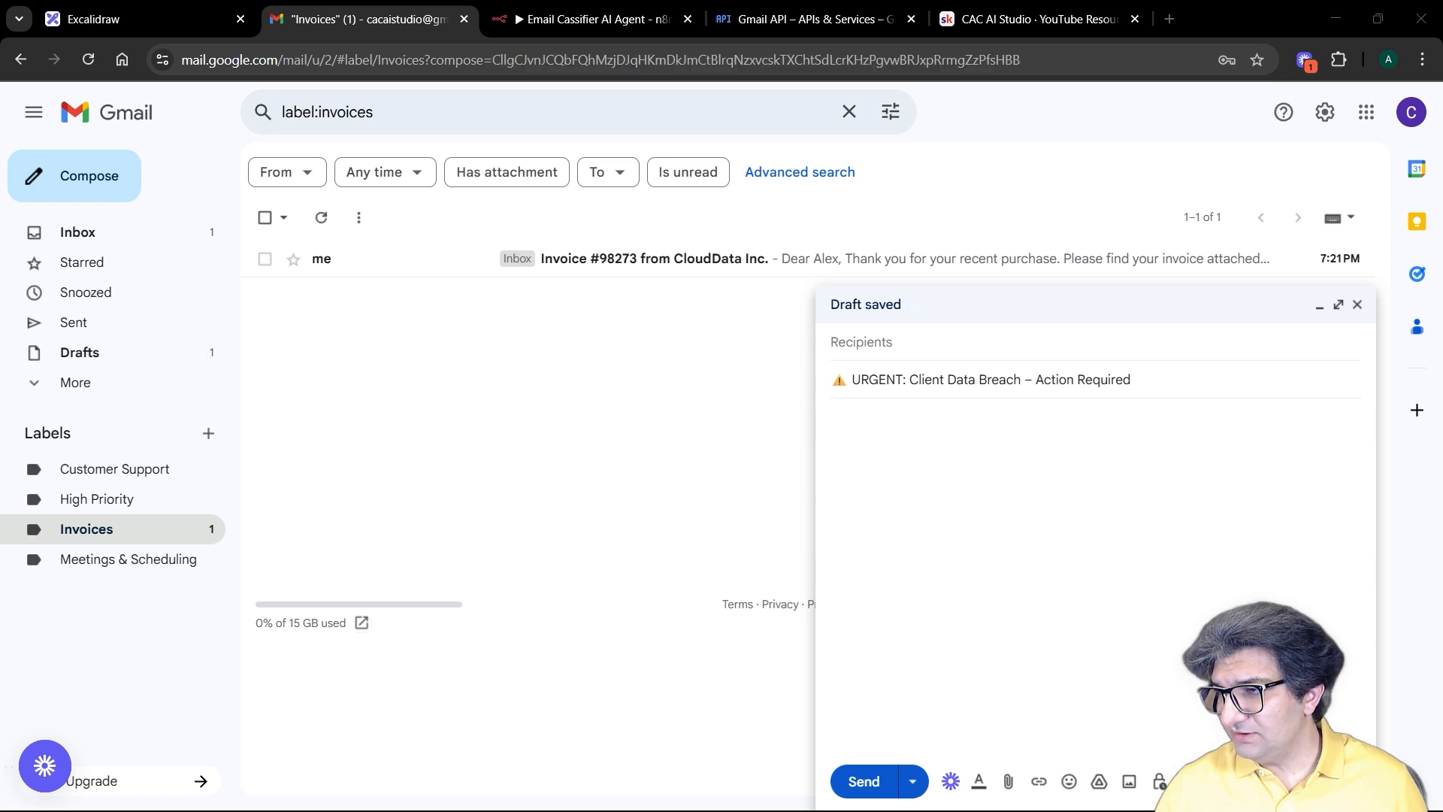
pyautogui.click(1033, 505)
pyautogui.write("Hi Team, We've detected unauthorized access to the client records in Project Helios. Please revoke access tokens immediately and begin the incident report process. All team leads must join the emergency call at 13:30 CET today. This is a critical issue that needs attention before end of day. – Maya R., Security Lead")
pyautogui.click(918, 335)
pyautogui.write('cac')
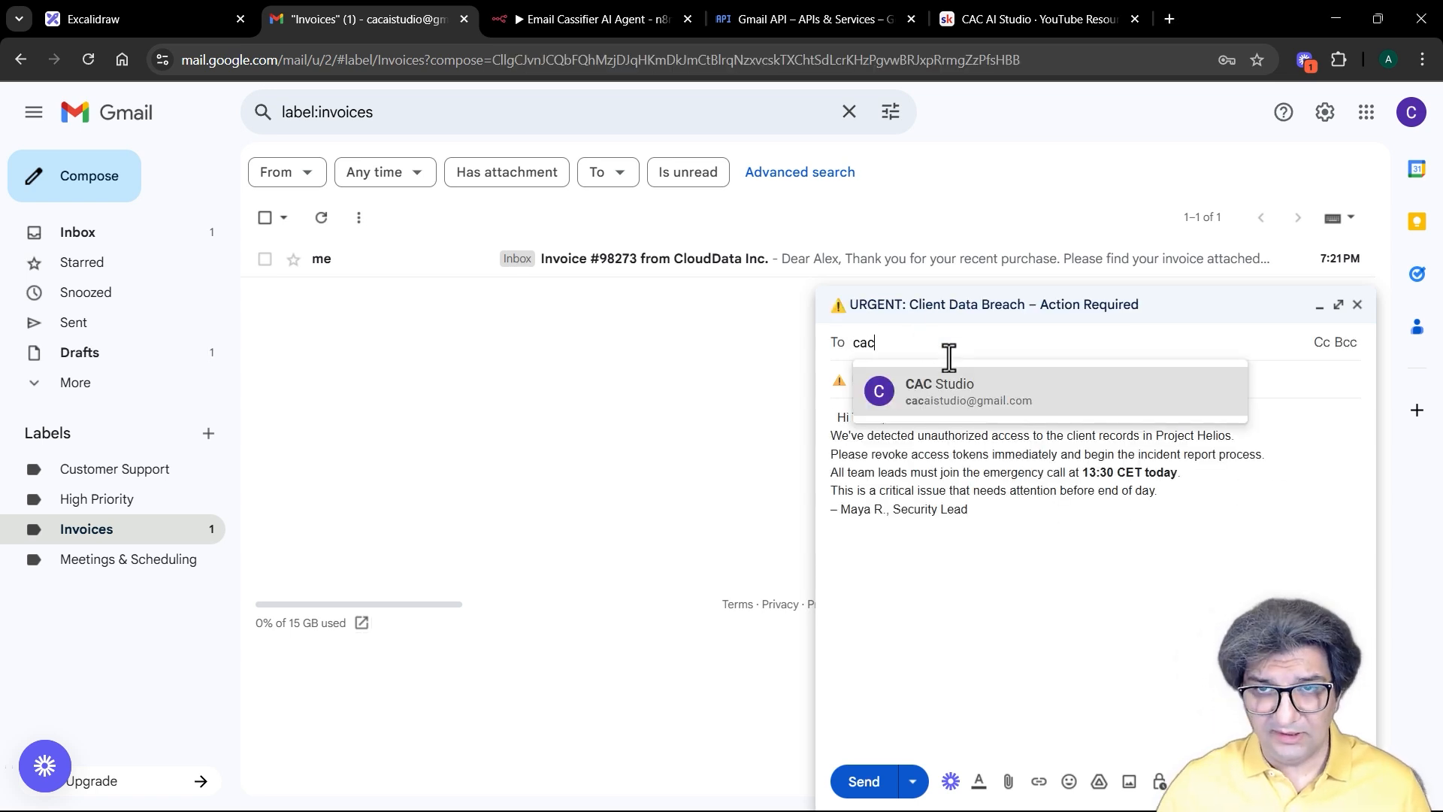
pyautogui.click(960, 397)
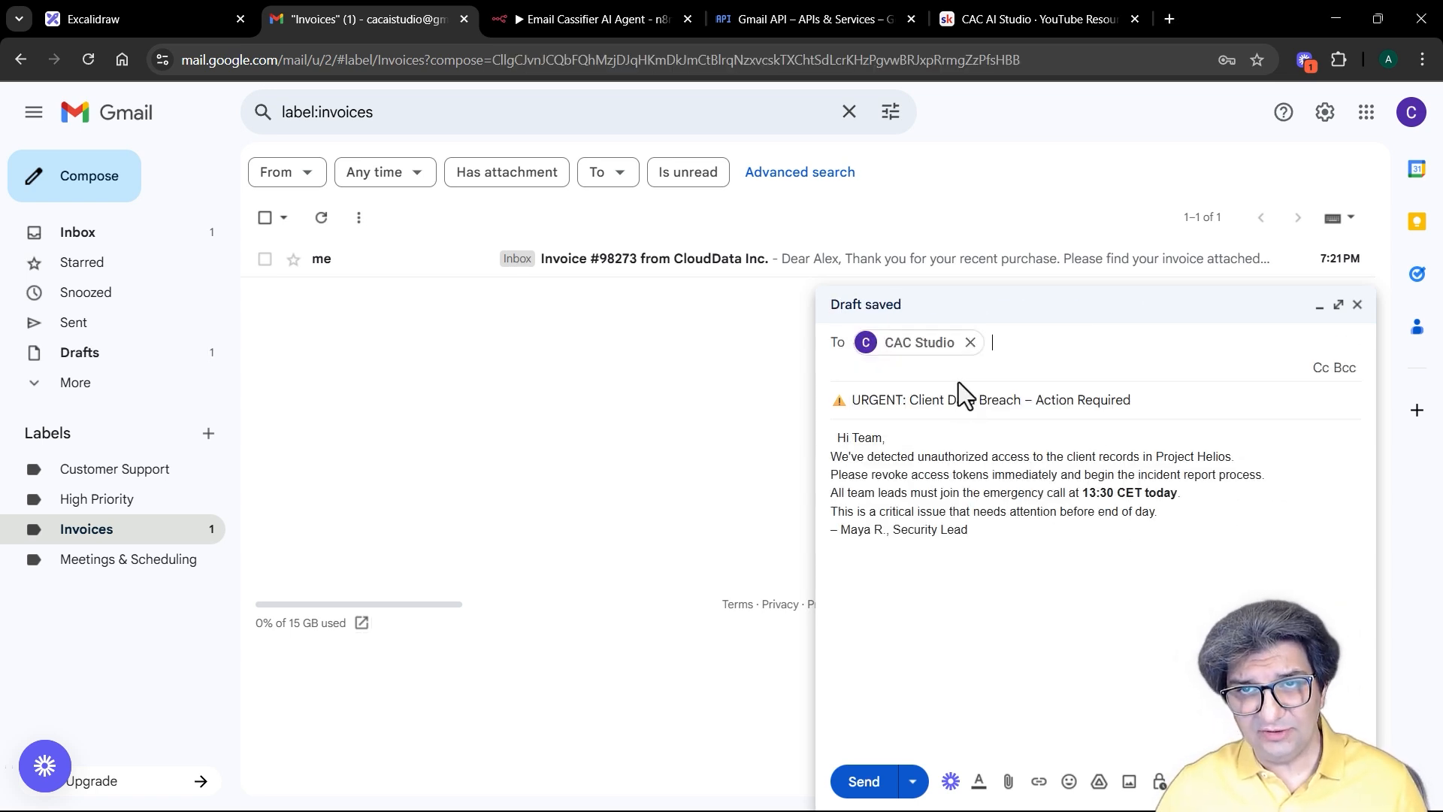
pyautogui.click(863, 782)
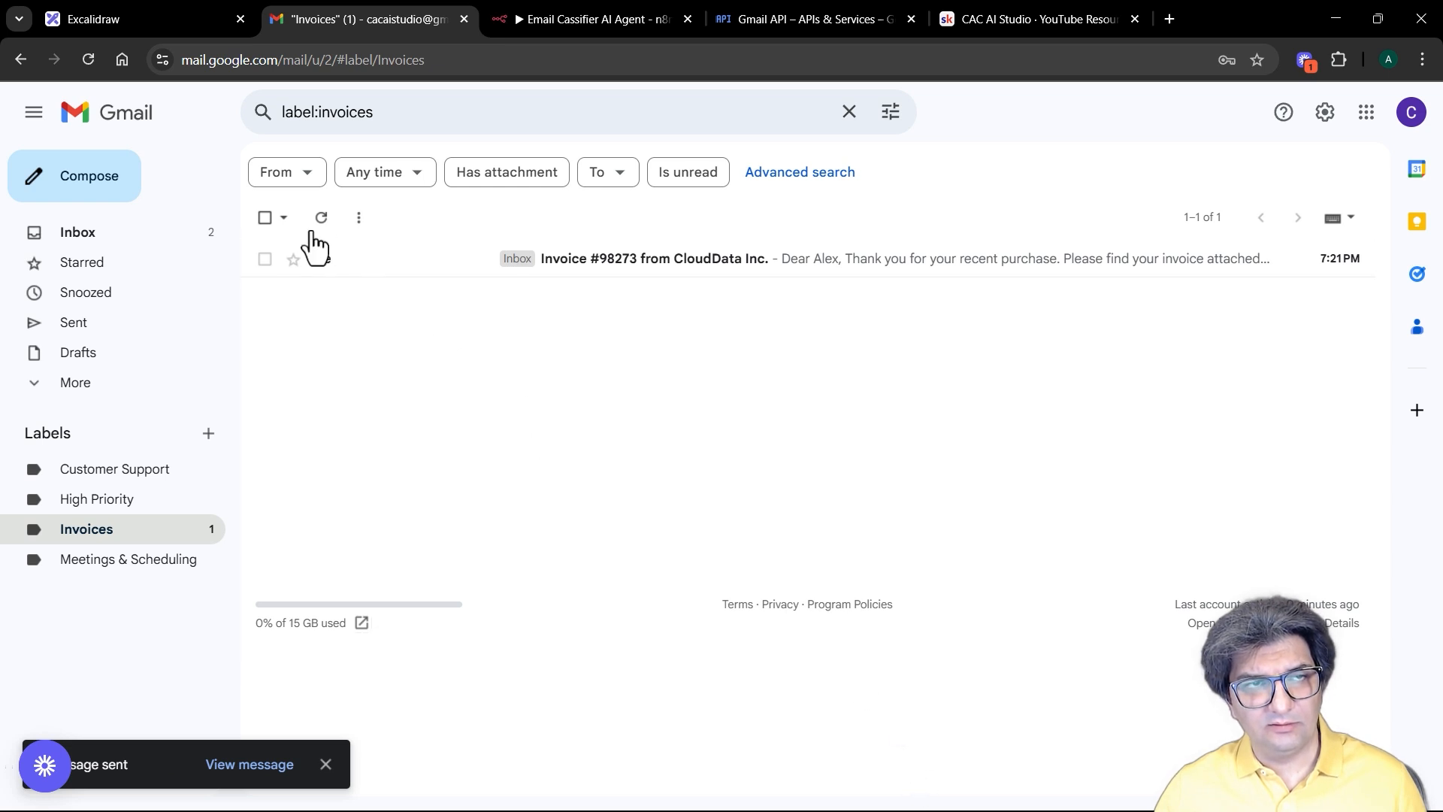
# Step: Open the Gmail Inbox and reload until the urgent breach email appears at 7:23 PM
pyautogui.click(84, 233)
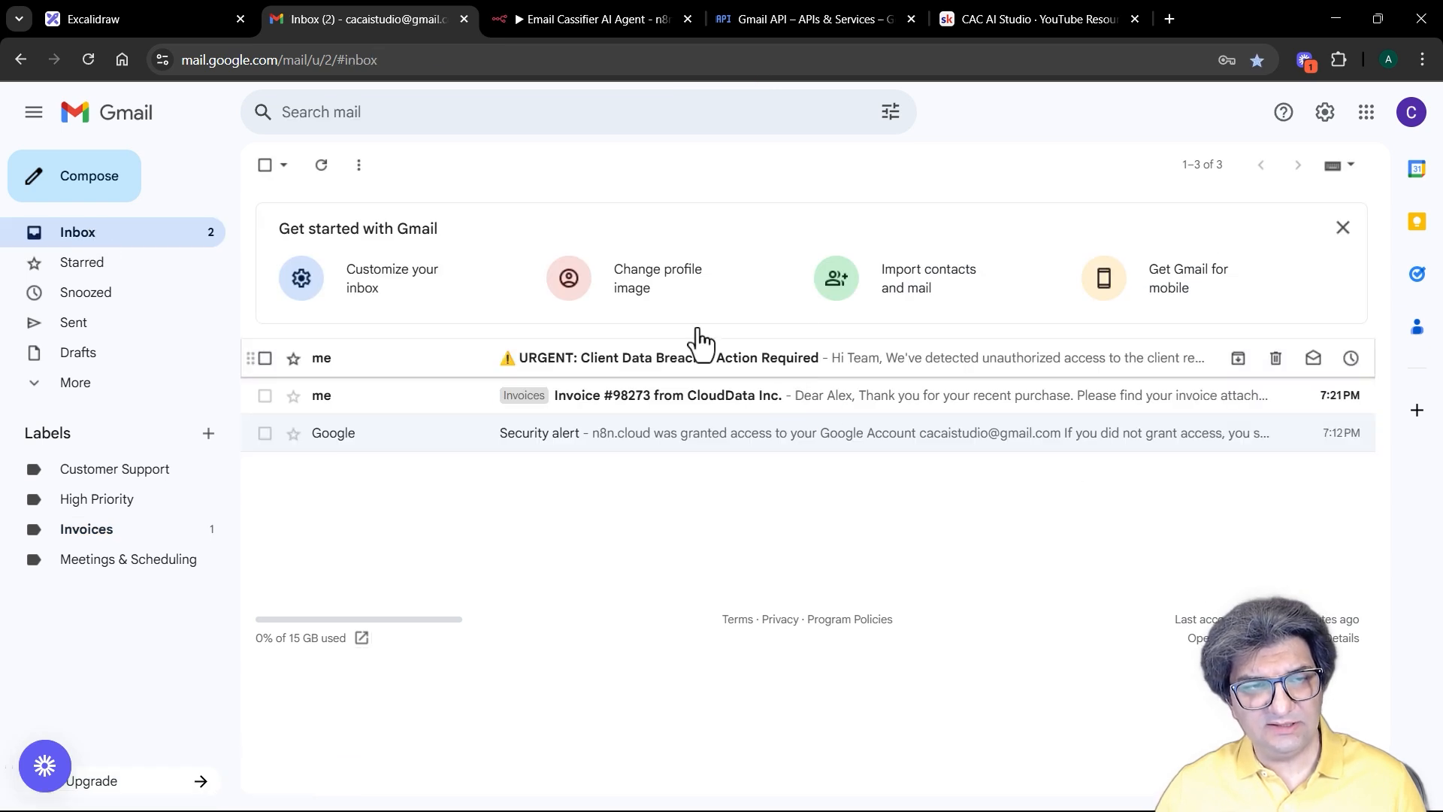
pyautogui.click(88, 60)
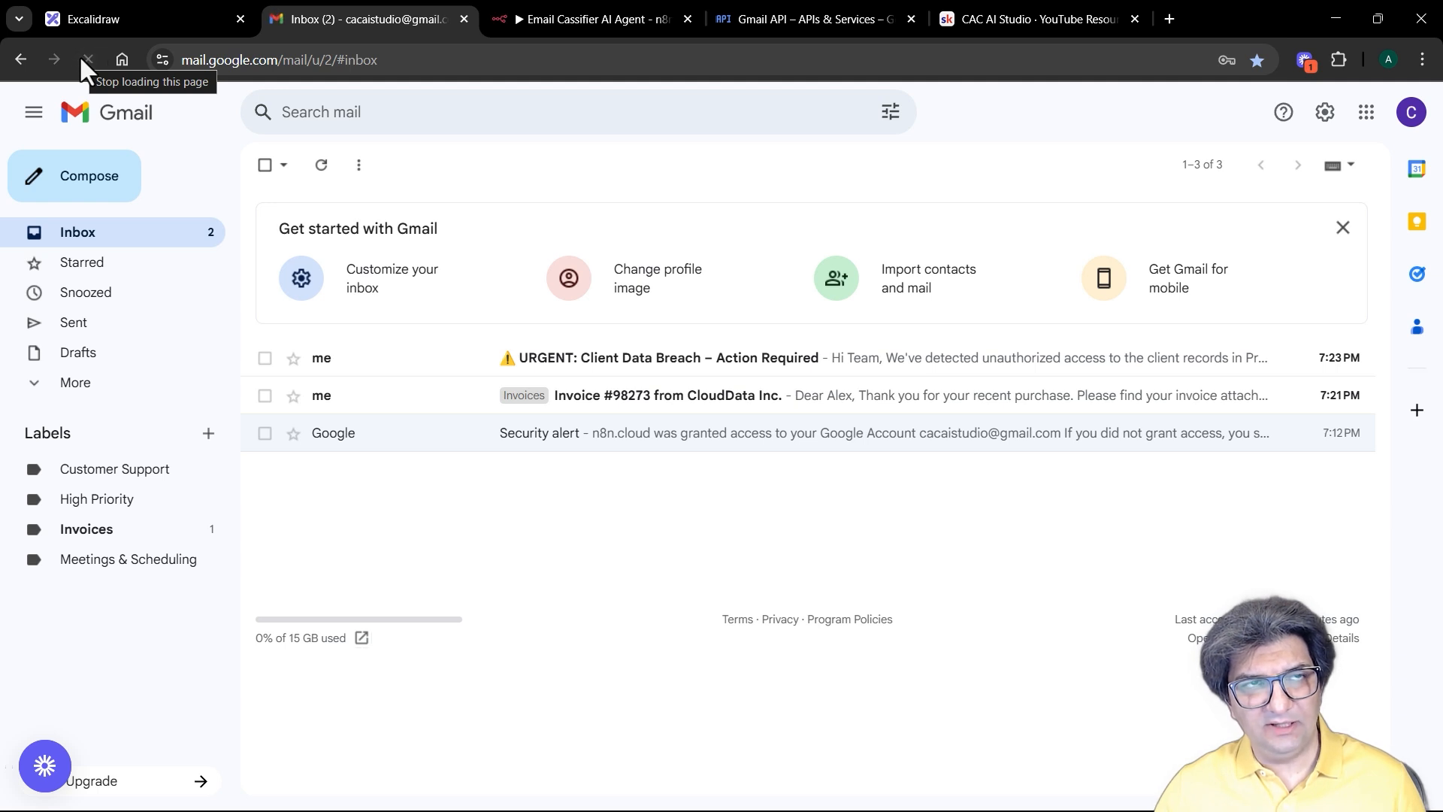
pyautogui.click(92, 61)
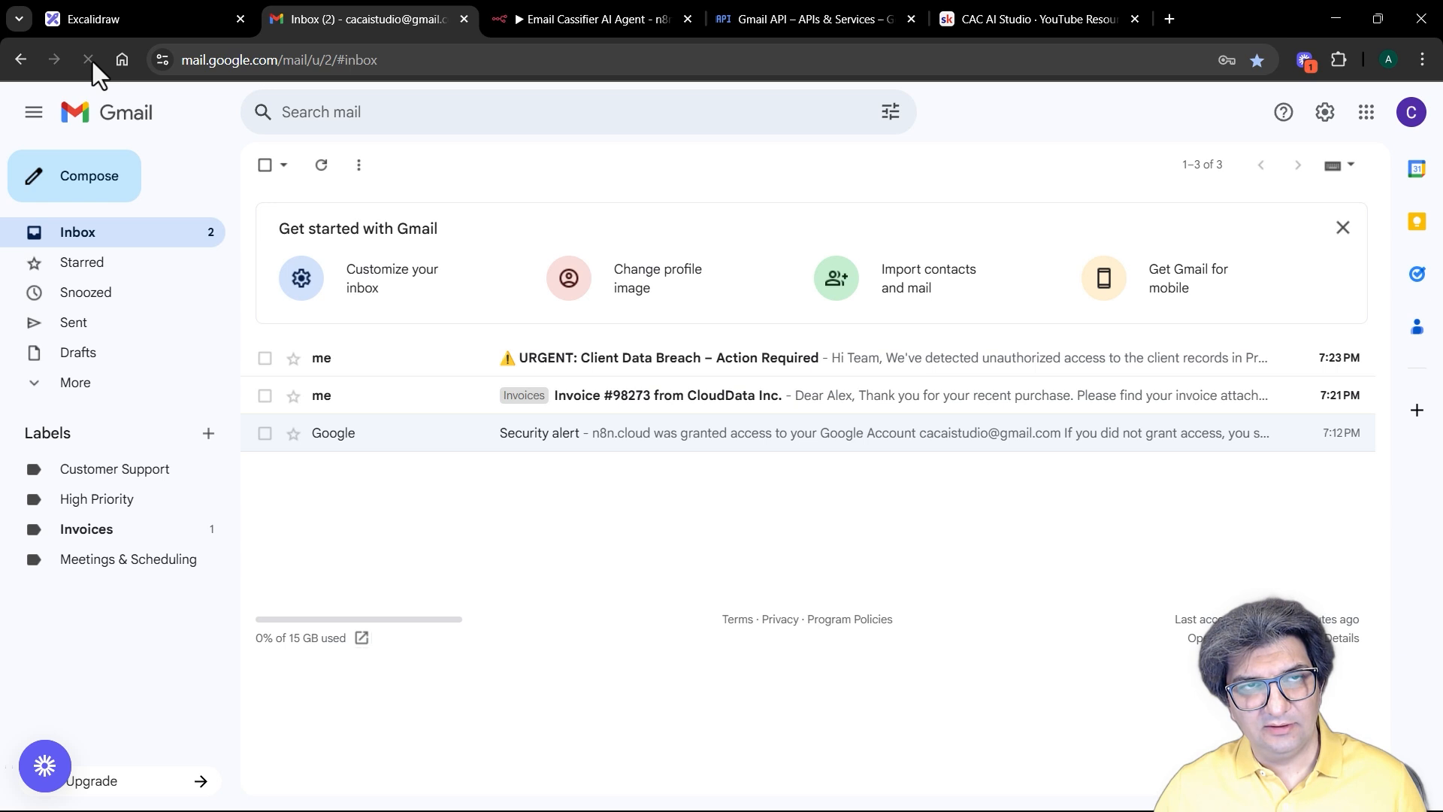
pyautogui.click(579, 21)
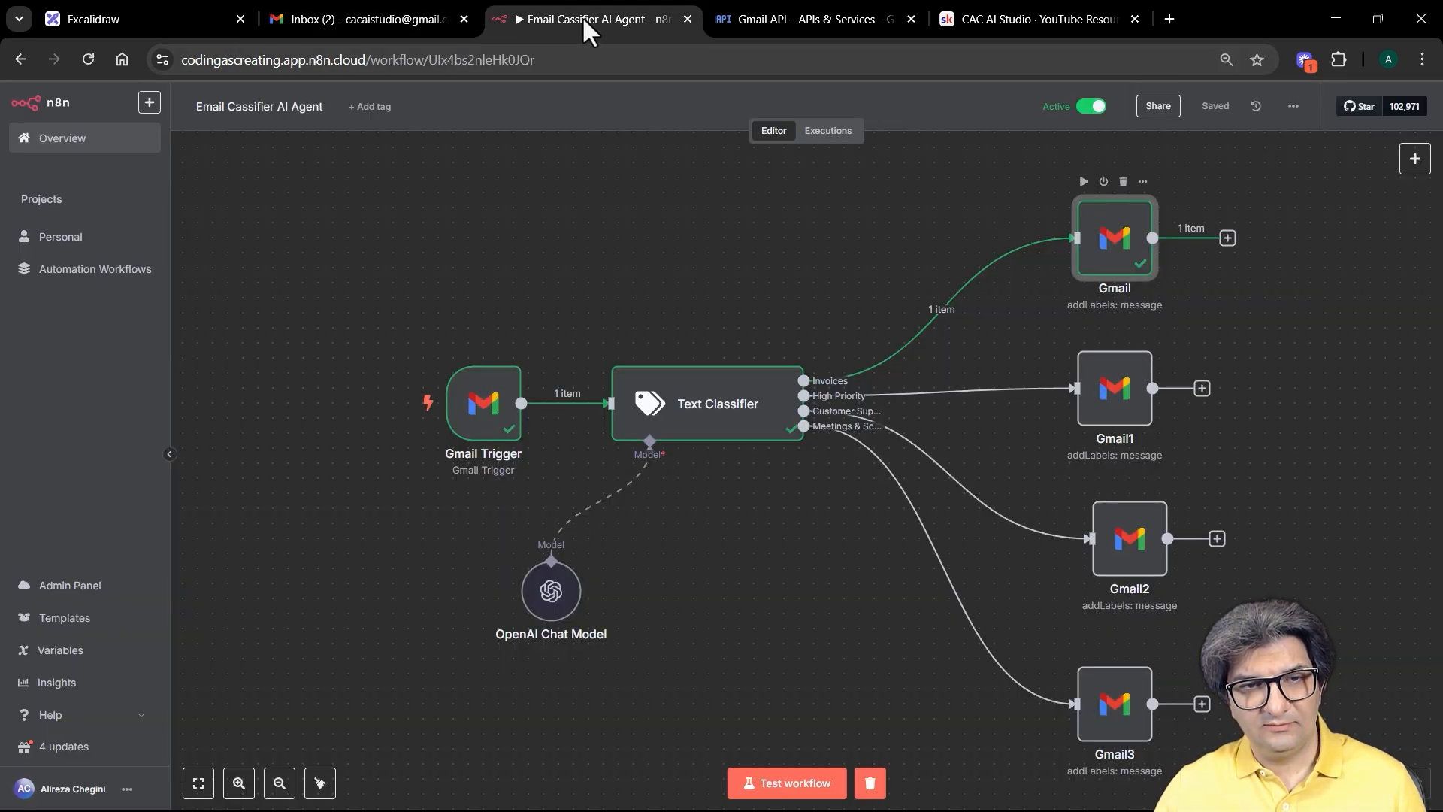
pyautogui.click(481, 417)
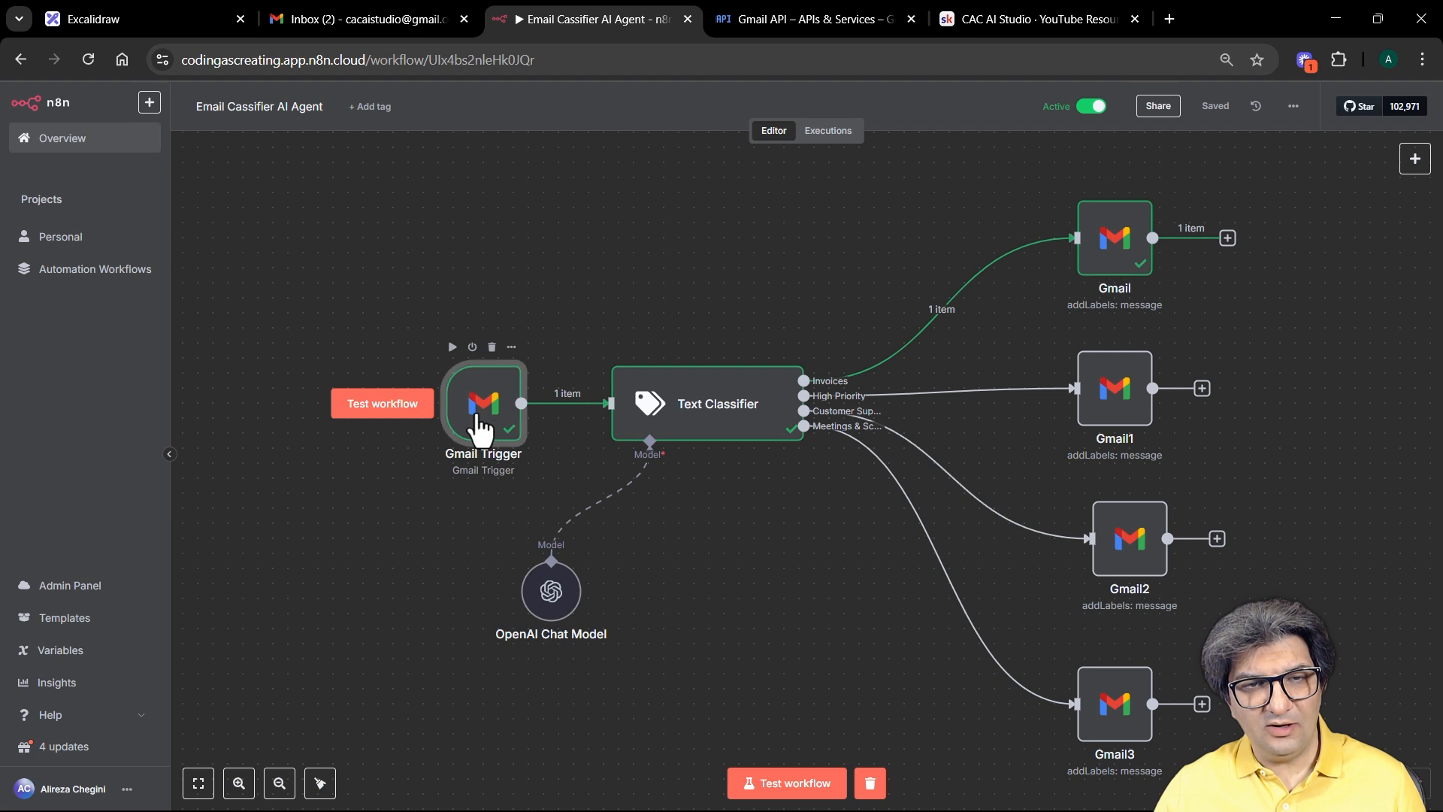
pyautogui.doubleClick(481, 417)
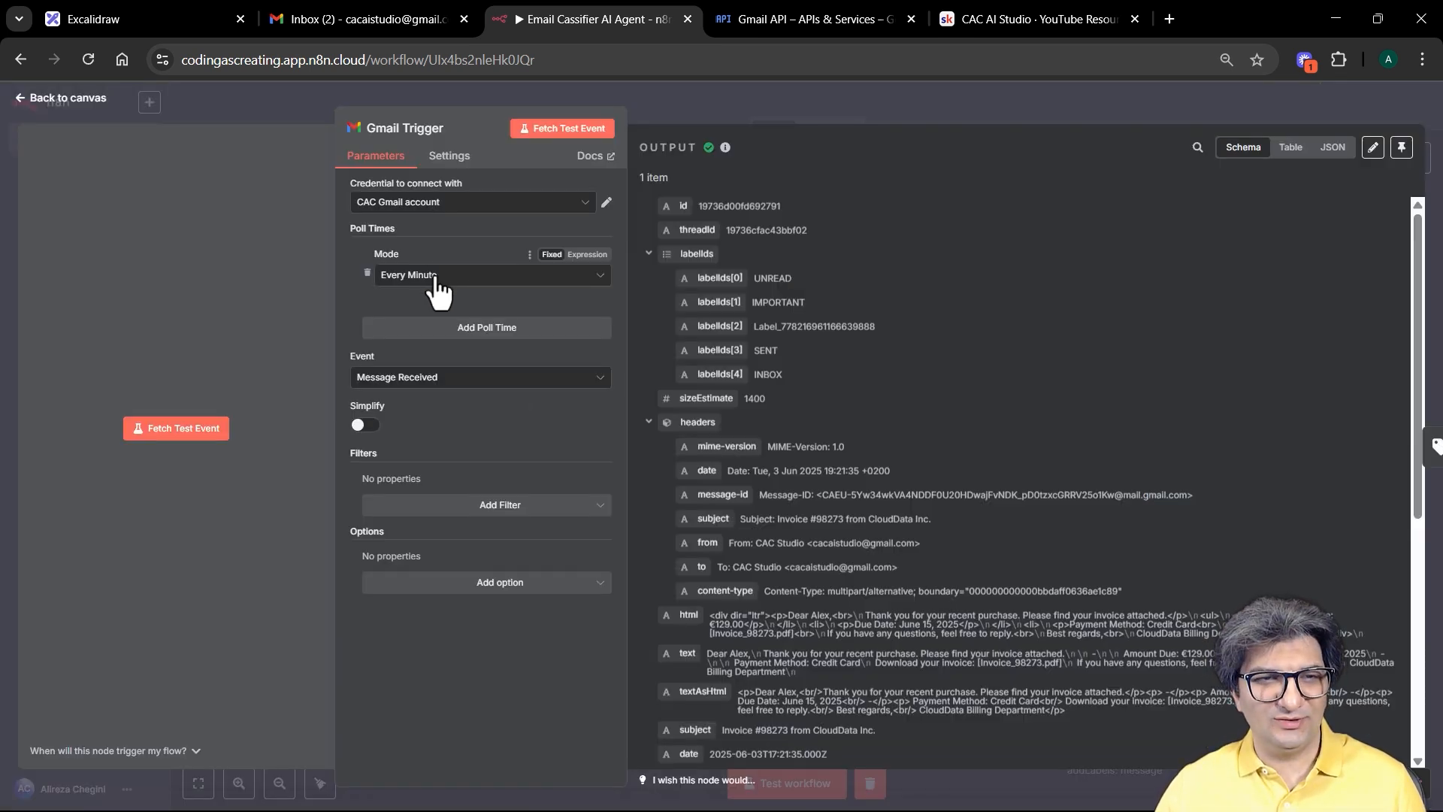
pyautogui.click(481, 278)
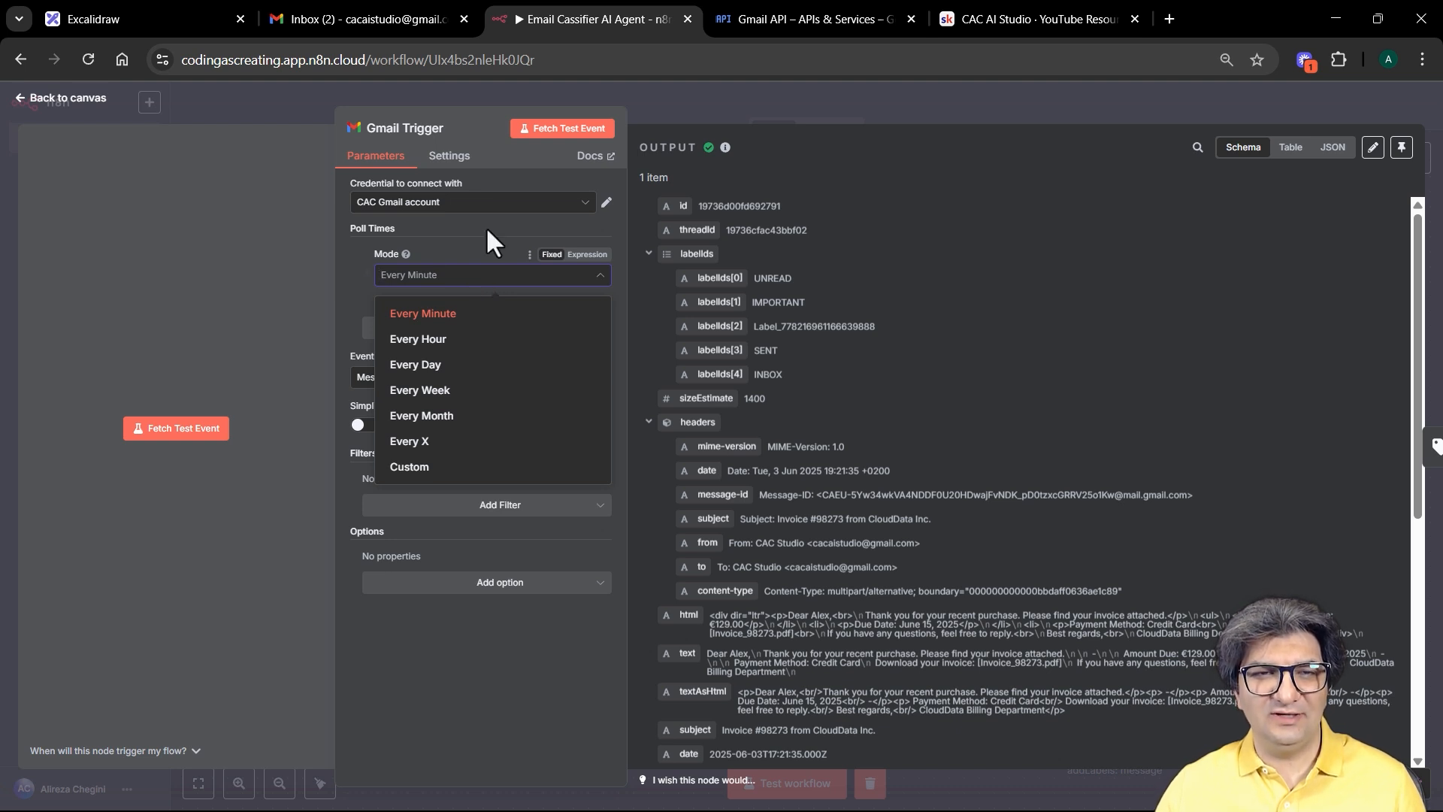
pyautogui.click(418, 314)
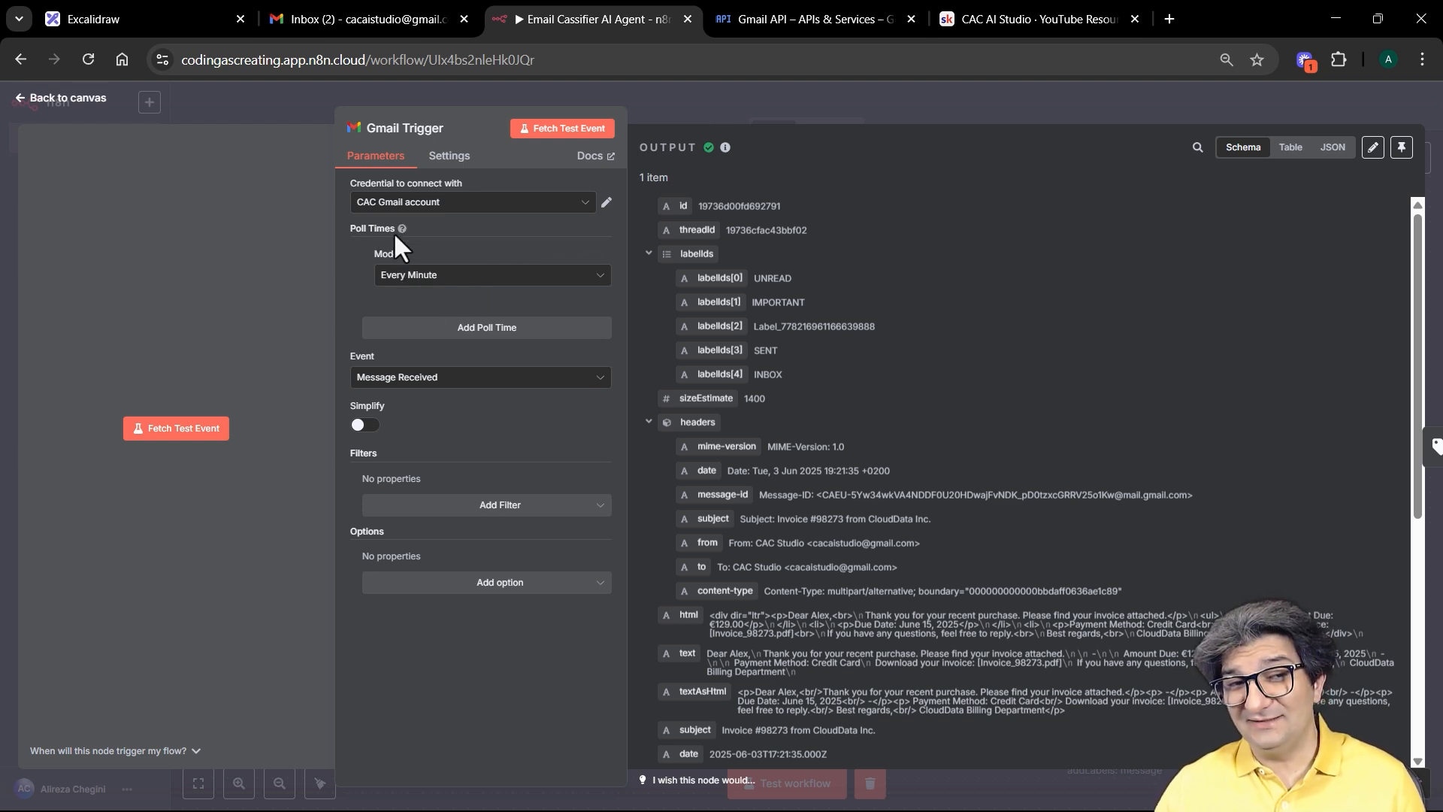
pyautogui.click(673, 96)
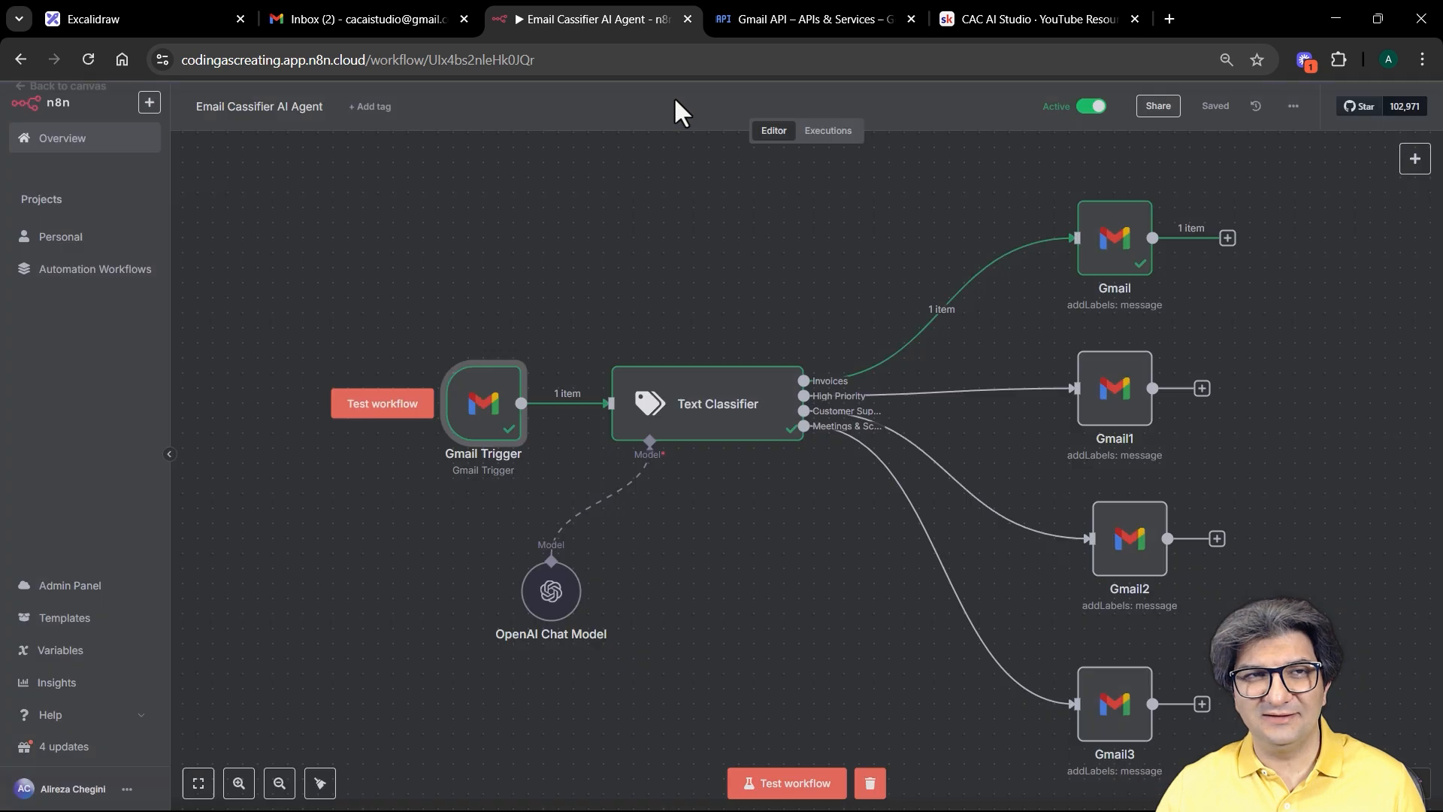
# Step: Reload Gmail and confirm the URGENT breach email sits under the High Priority label
pyautogui.click(358, 21)
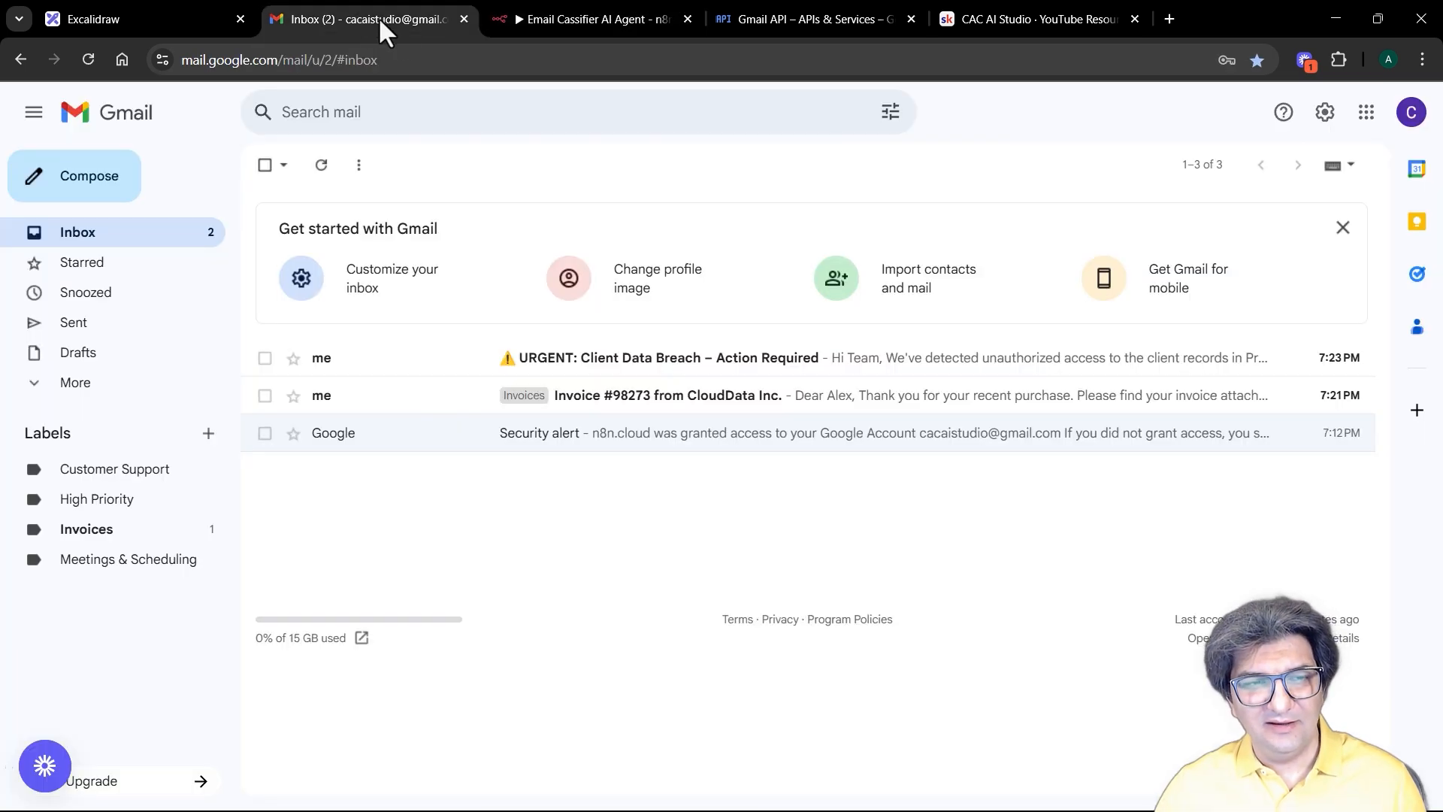
pyautogui.click(88, 59)
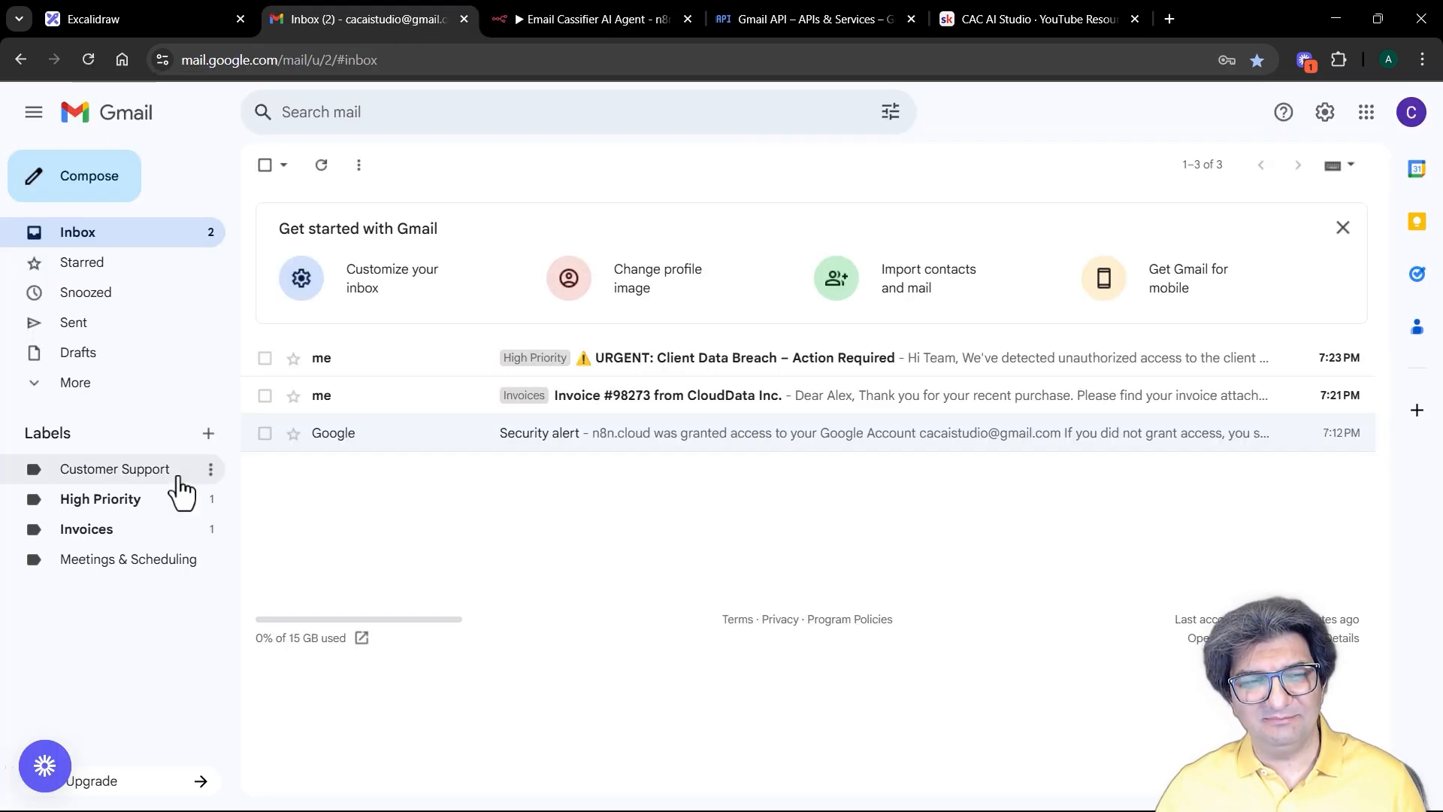
pyautogui.click(177, 499)
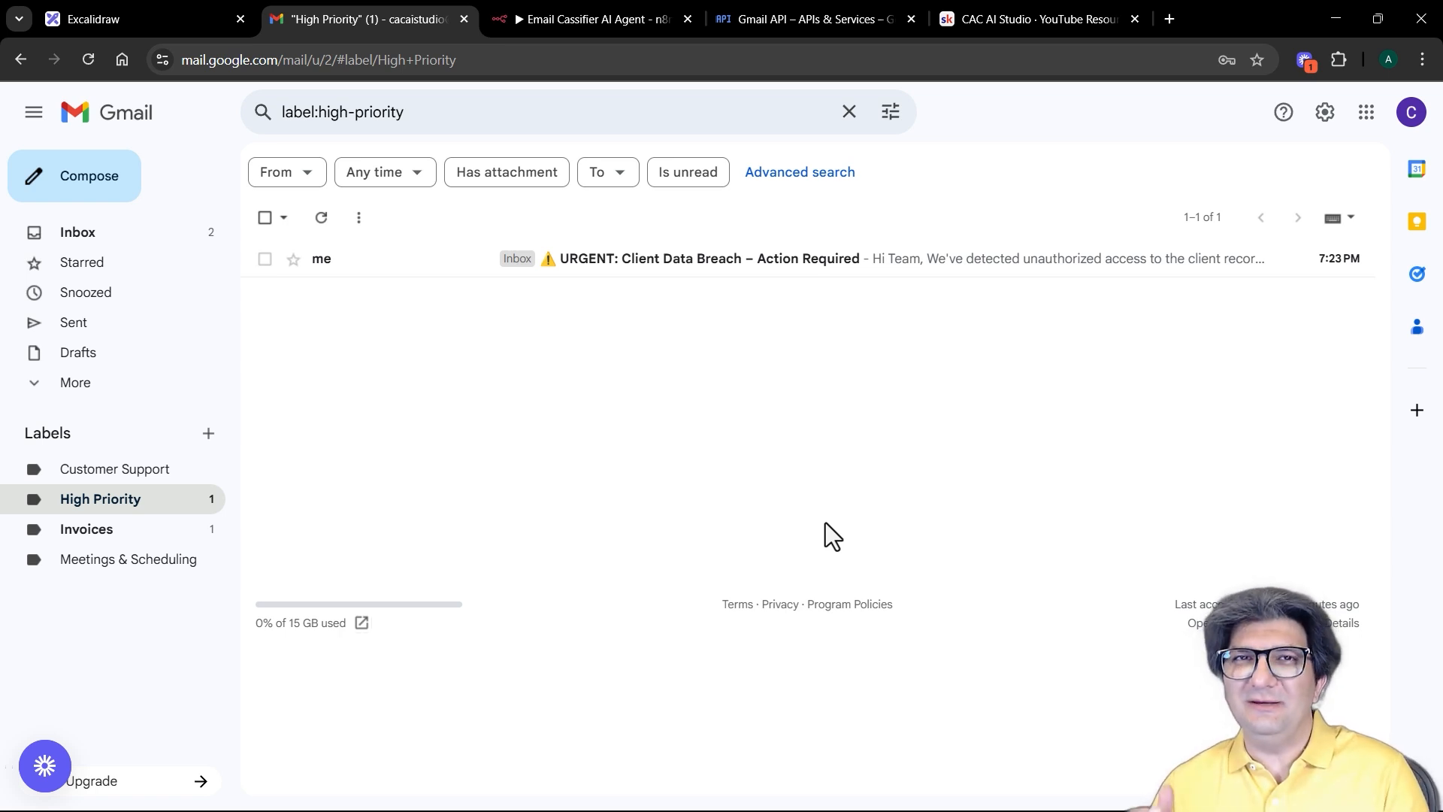
pyautogui.click(607, 19)
pyautogui.doubleClick(496, 435)
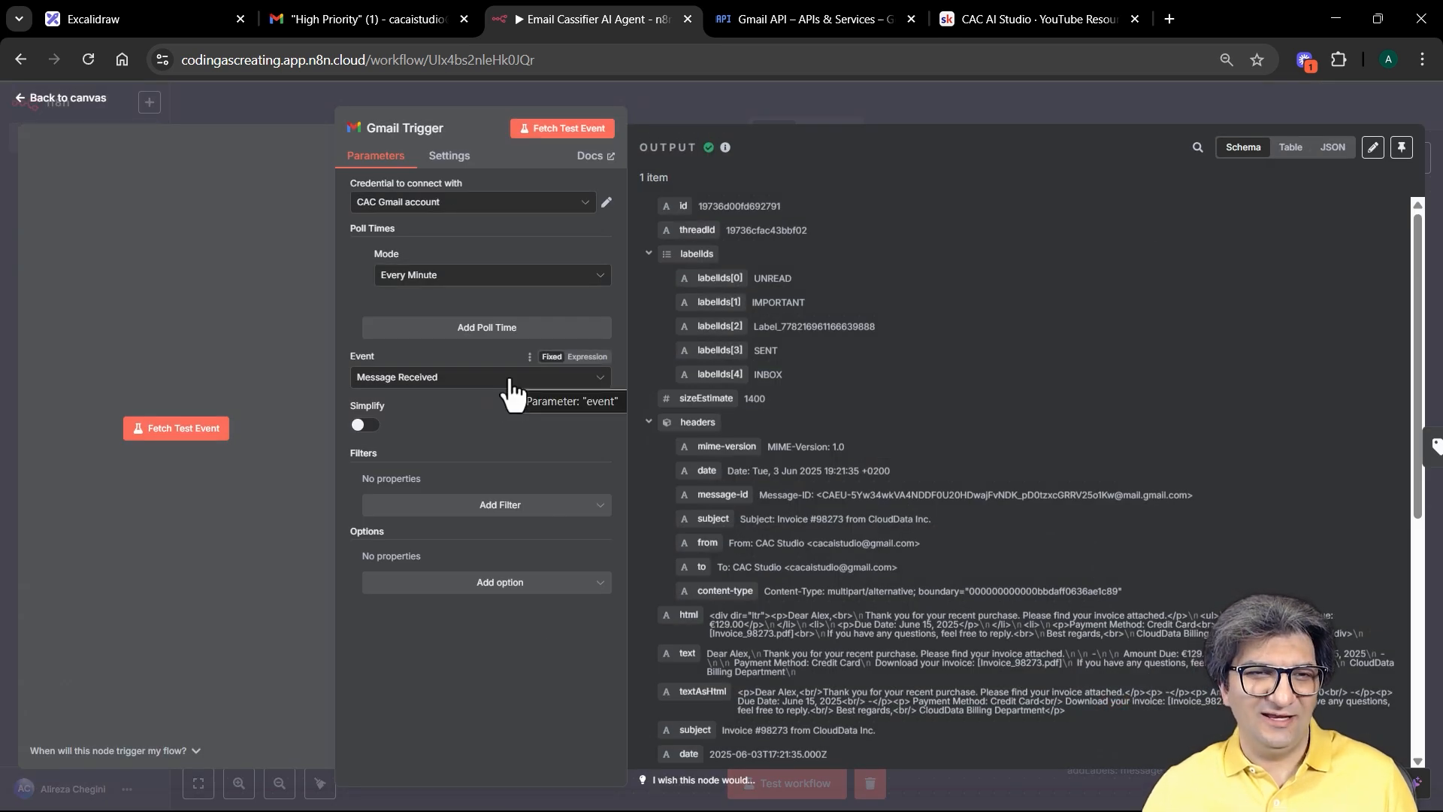
pyautogui.click(601, 276)
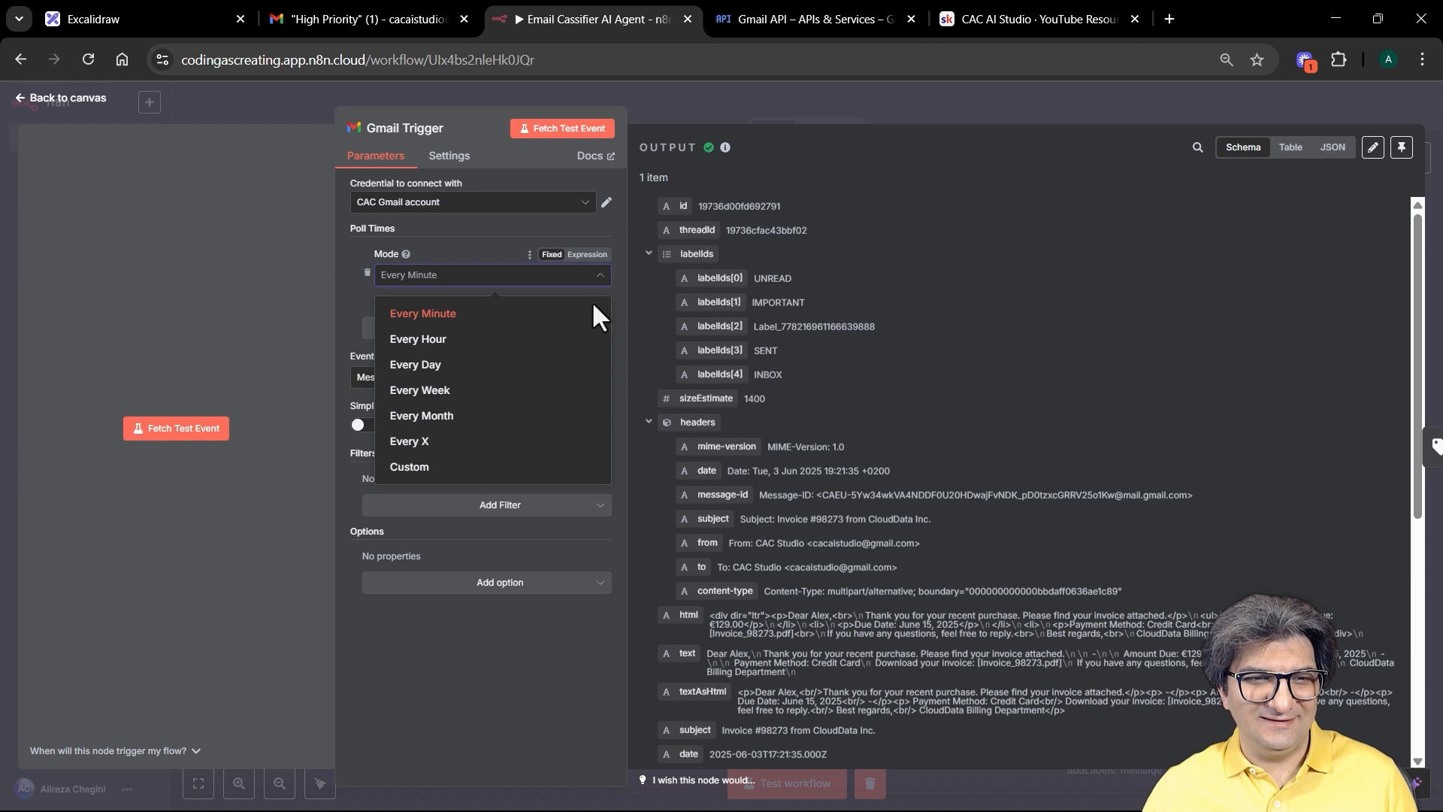
pyautogui.click(697, 105)
pyautogui.click(696, 101)
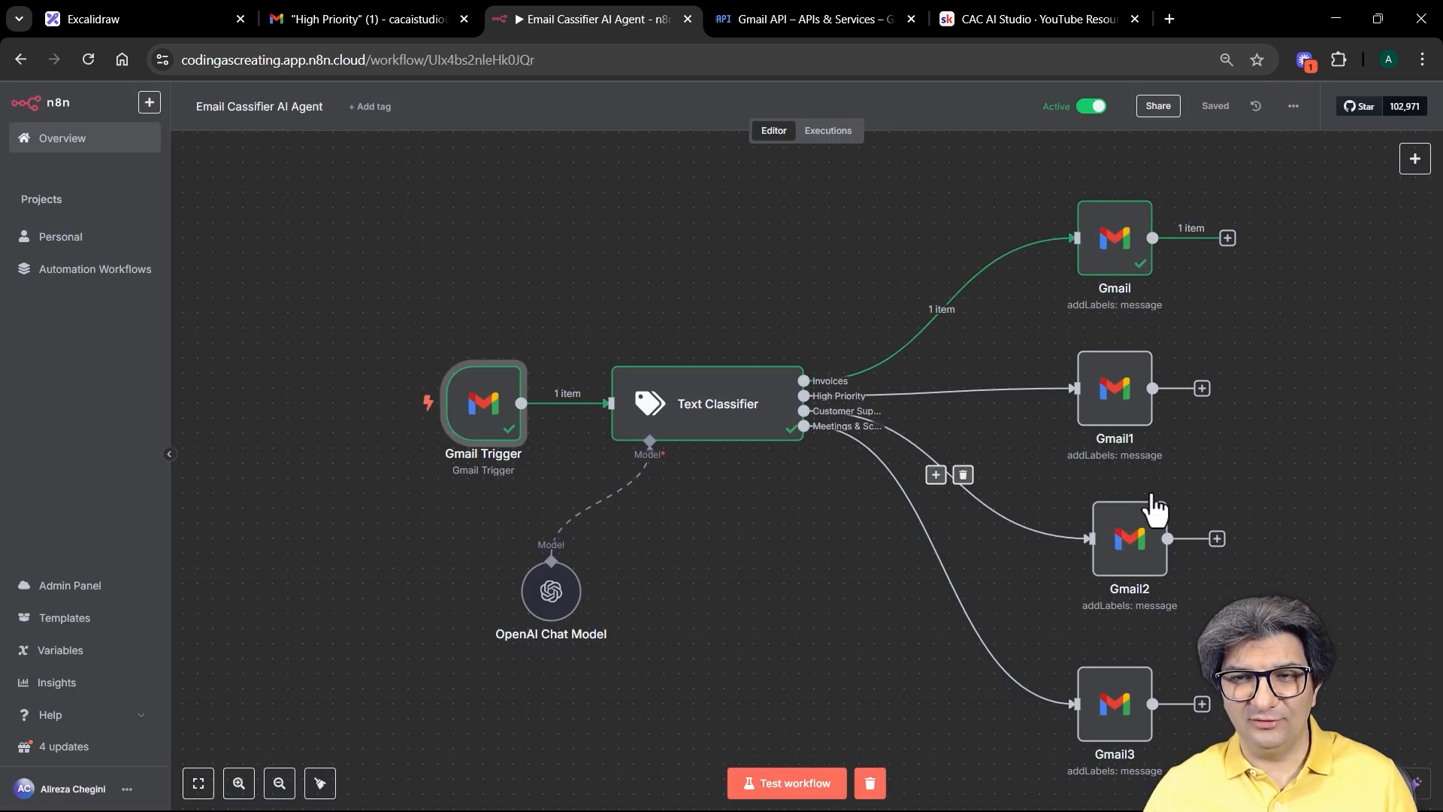
pyautogui.click(381, 23)
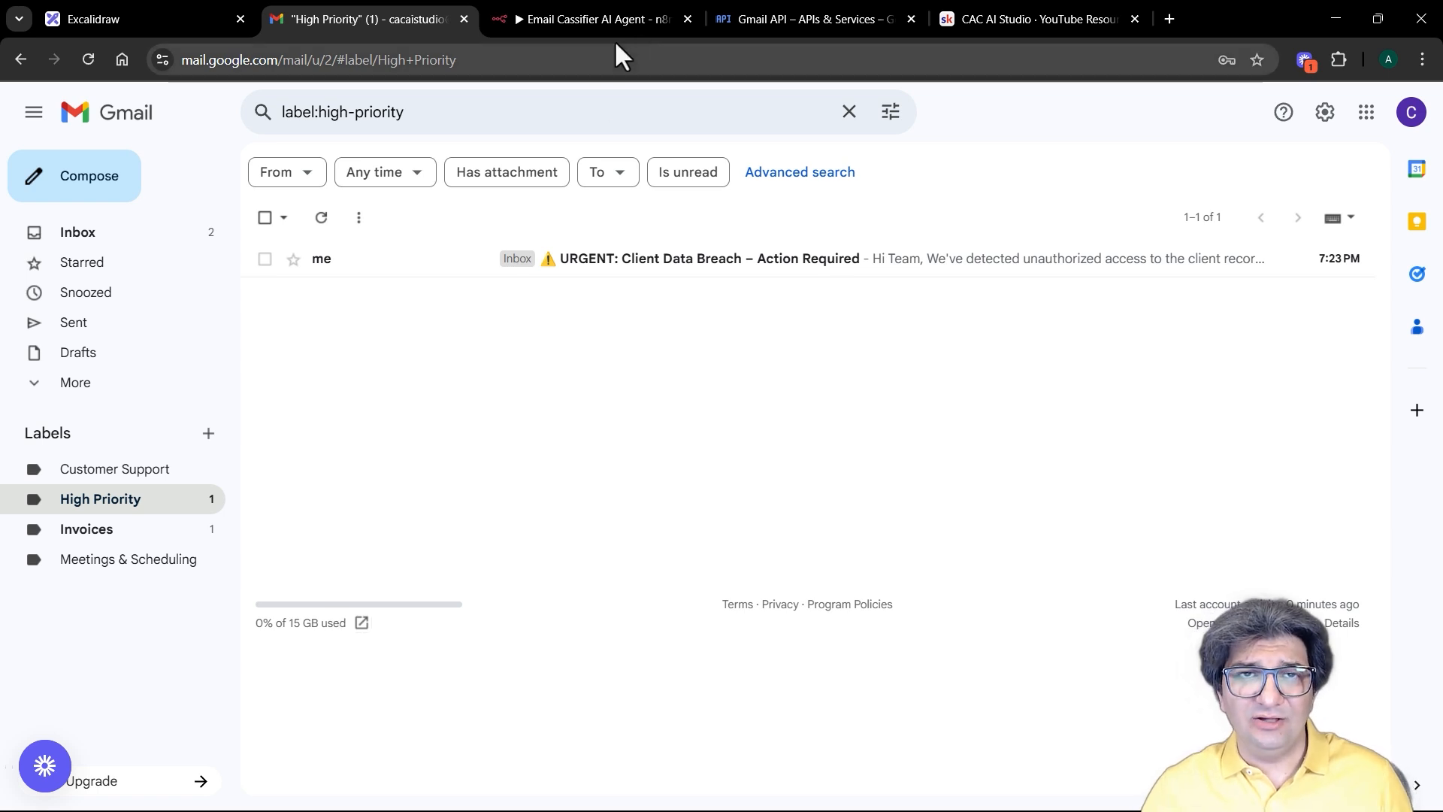
pyautogui.click(601, 15)
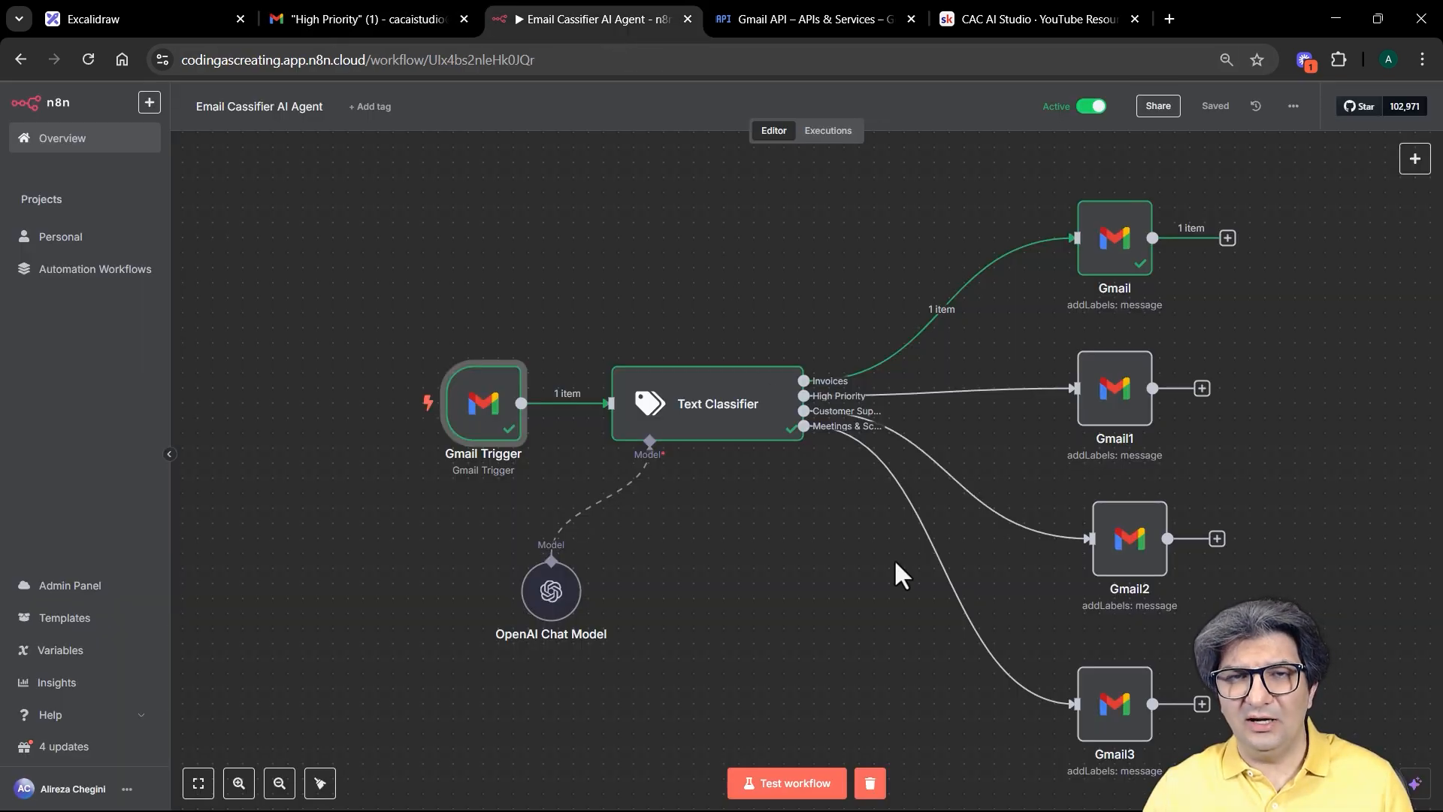